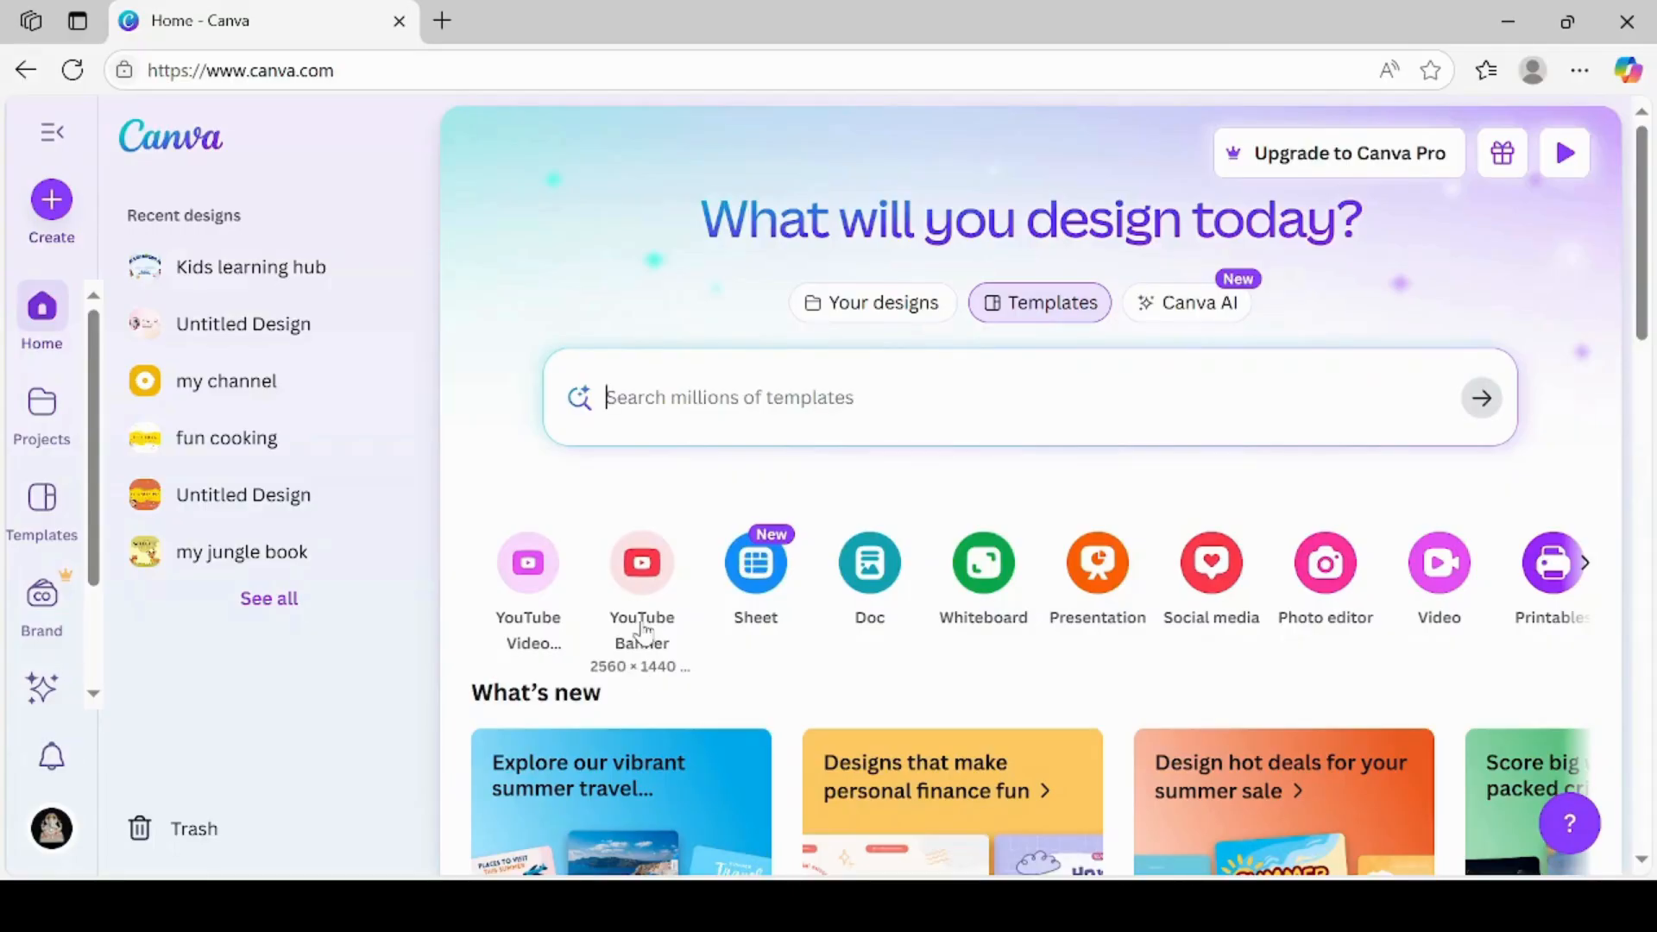
# Create a new YouTube banner design and search its templates for "cooking"
pyautogui.click(644, 573)
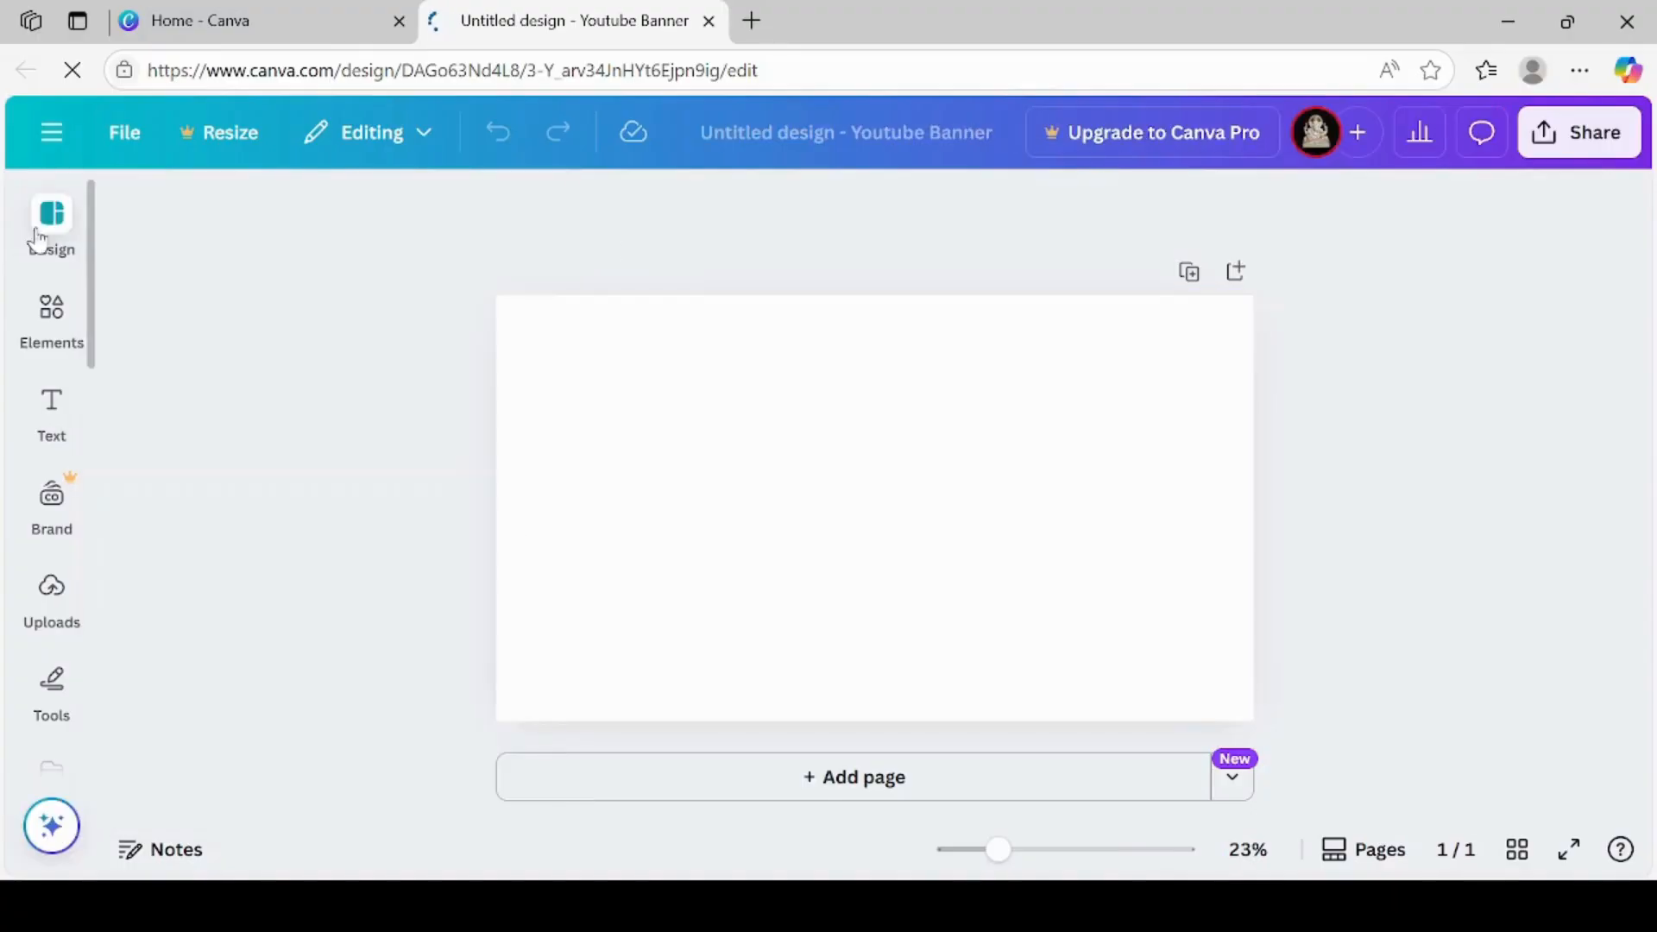
pyautogui.click(39, 263)
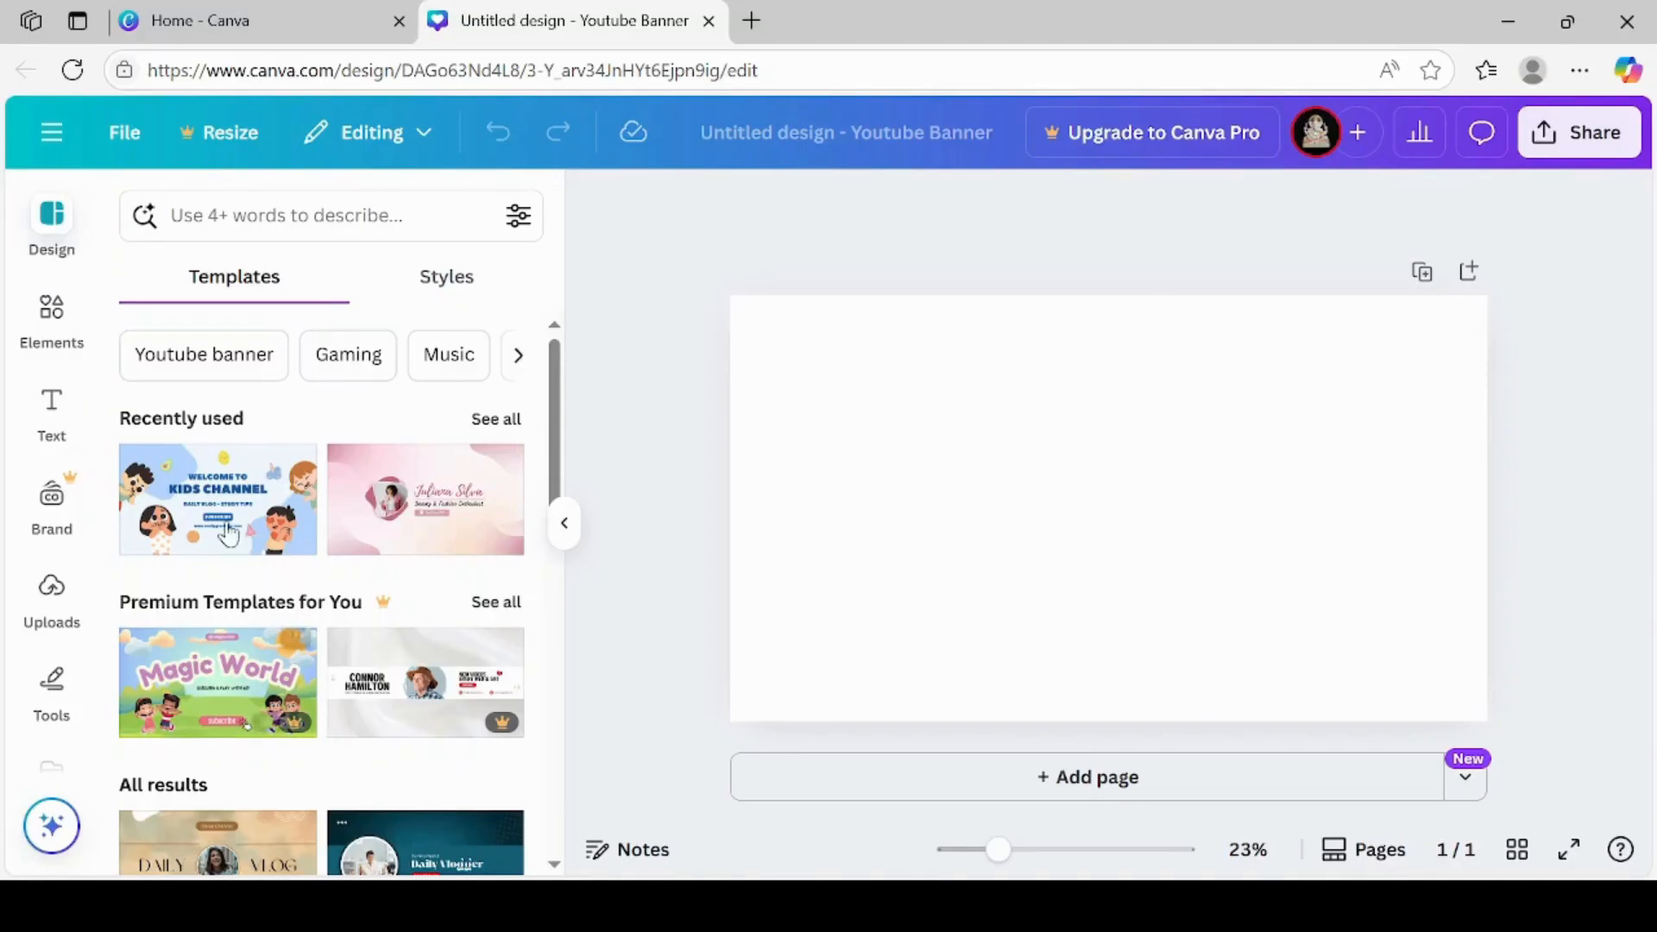
pyautogui.click(212, 220)
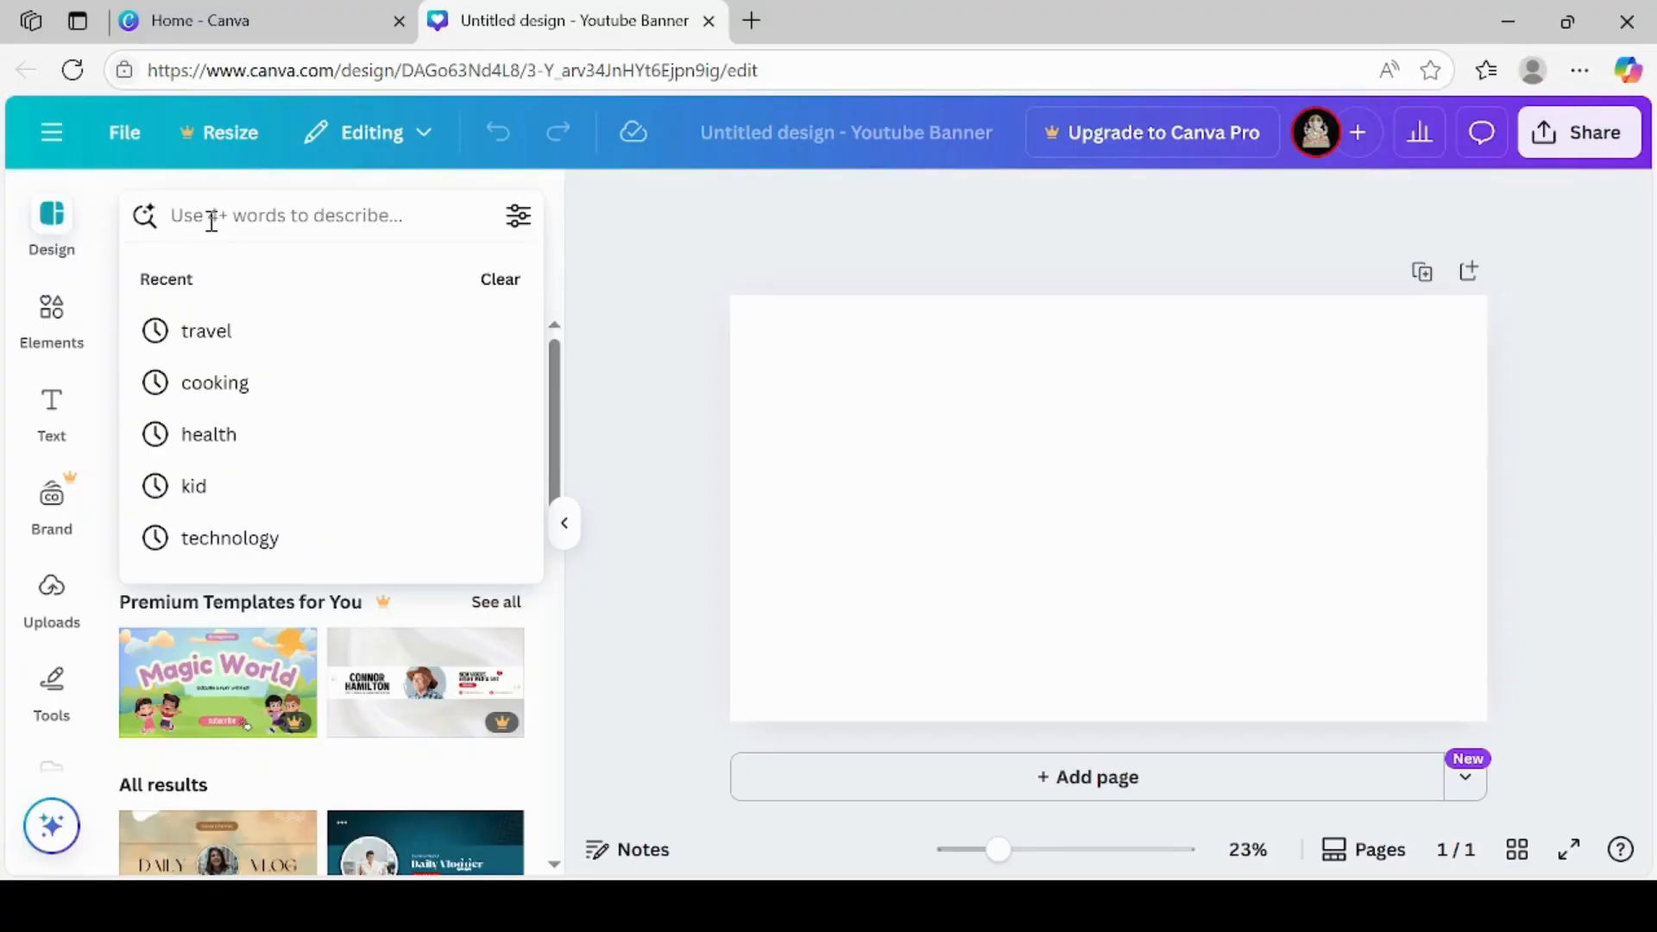
pyautogui.write('cooking')
pyautogui.press('Return')
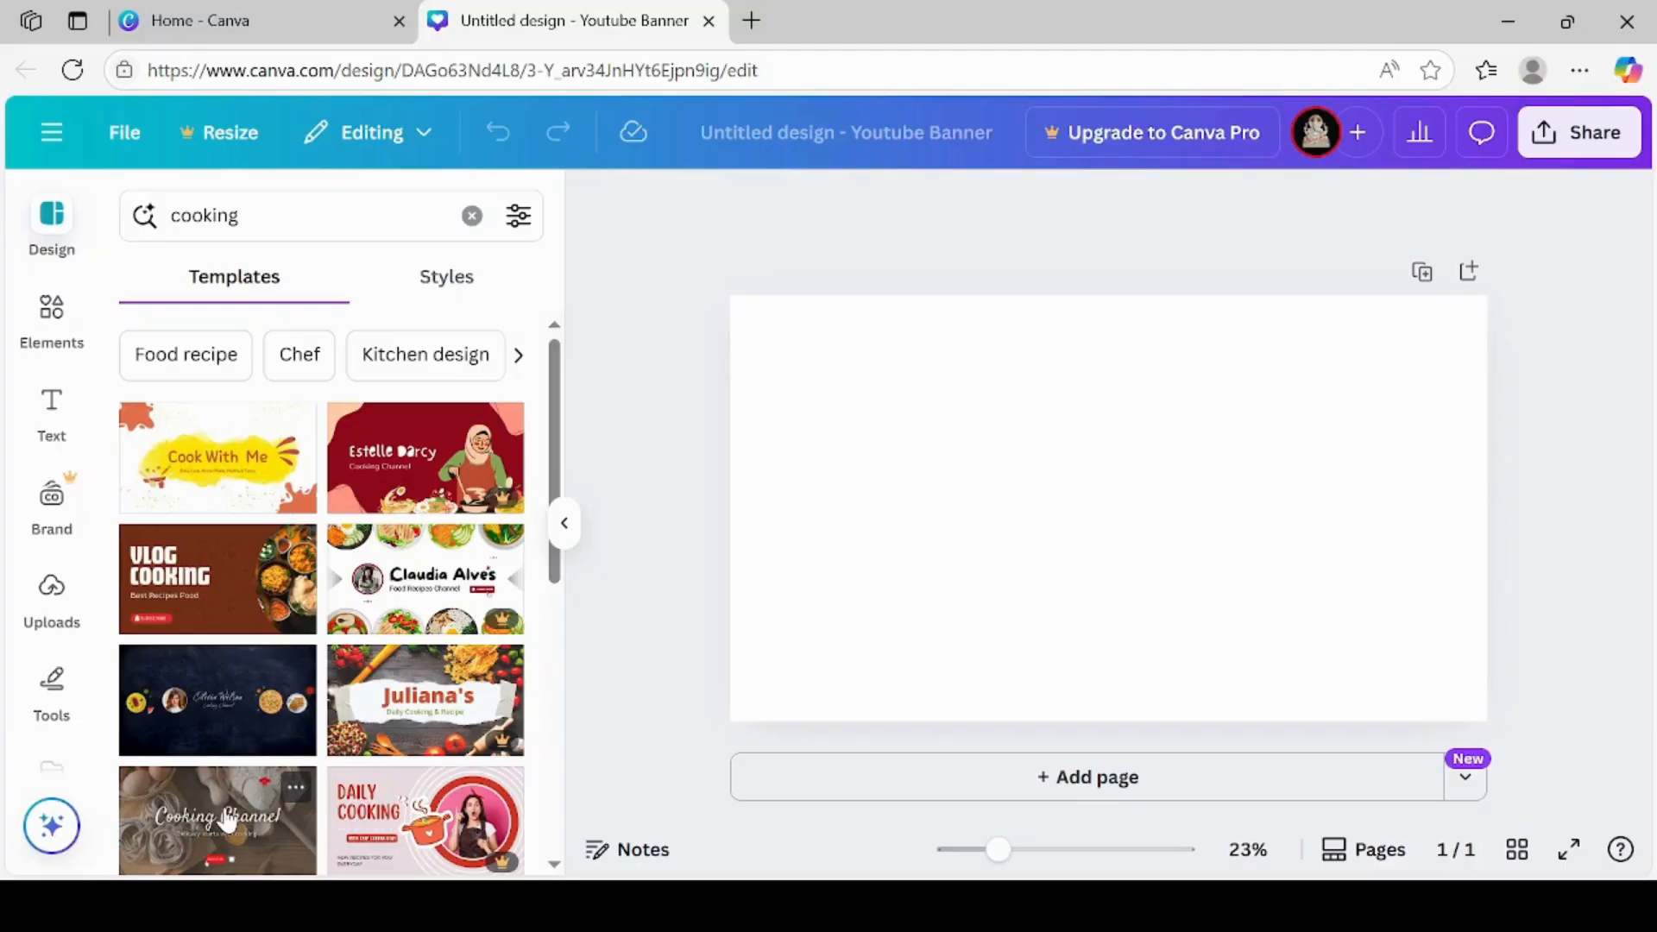
# Browse the cooking templates and apply the cream illustrated "Addicted to Food" design to the banner
pyautogui.scroll(-4, 227, 822)
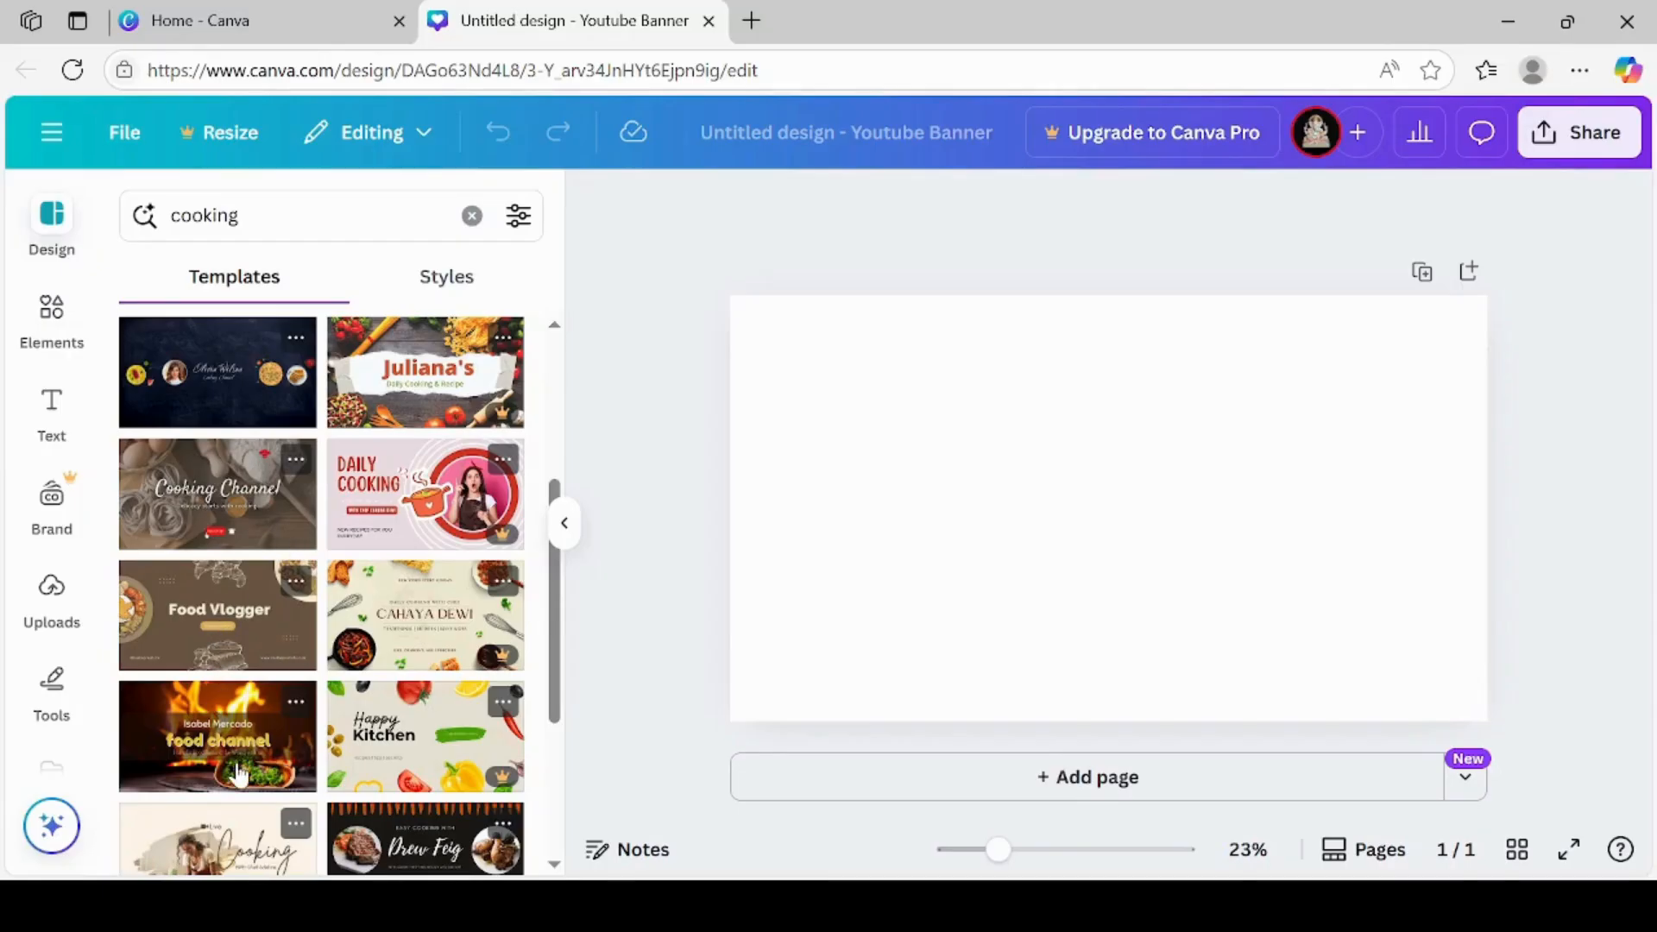
pyautogui.scroll(-4, 239, 774)
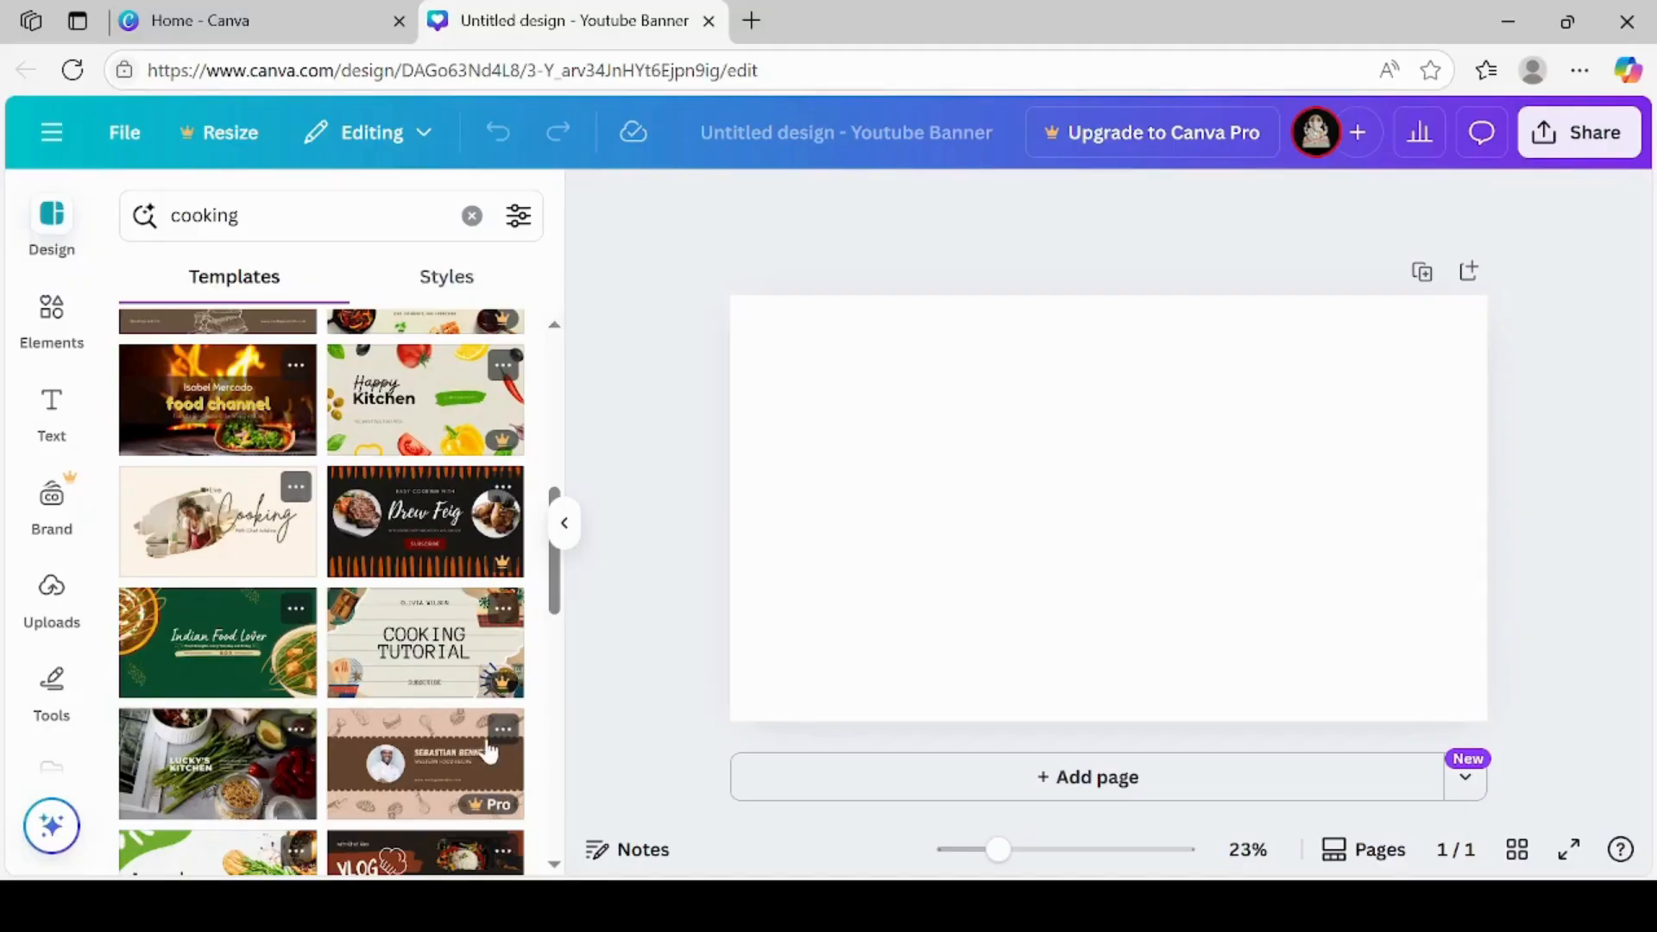
pyautogui.click(555, 865)
pyautogui.scroll(-5, 306, 641)
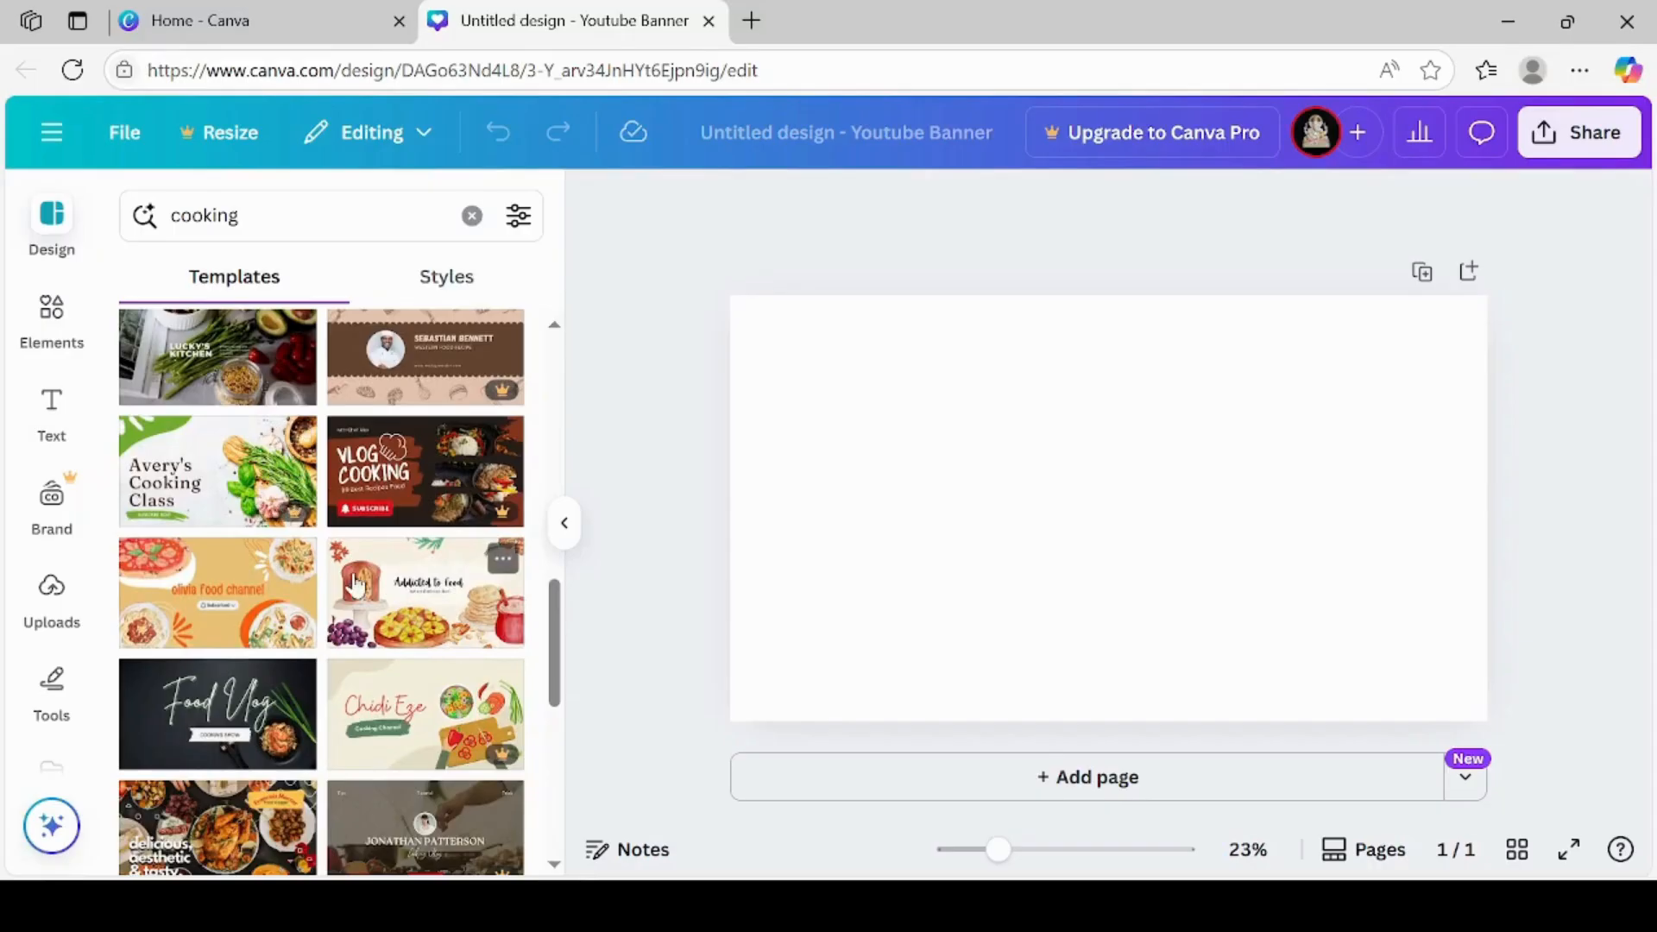
pyautogui.click(398, 600)
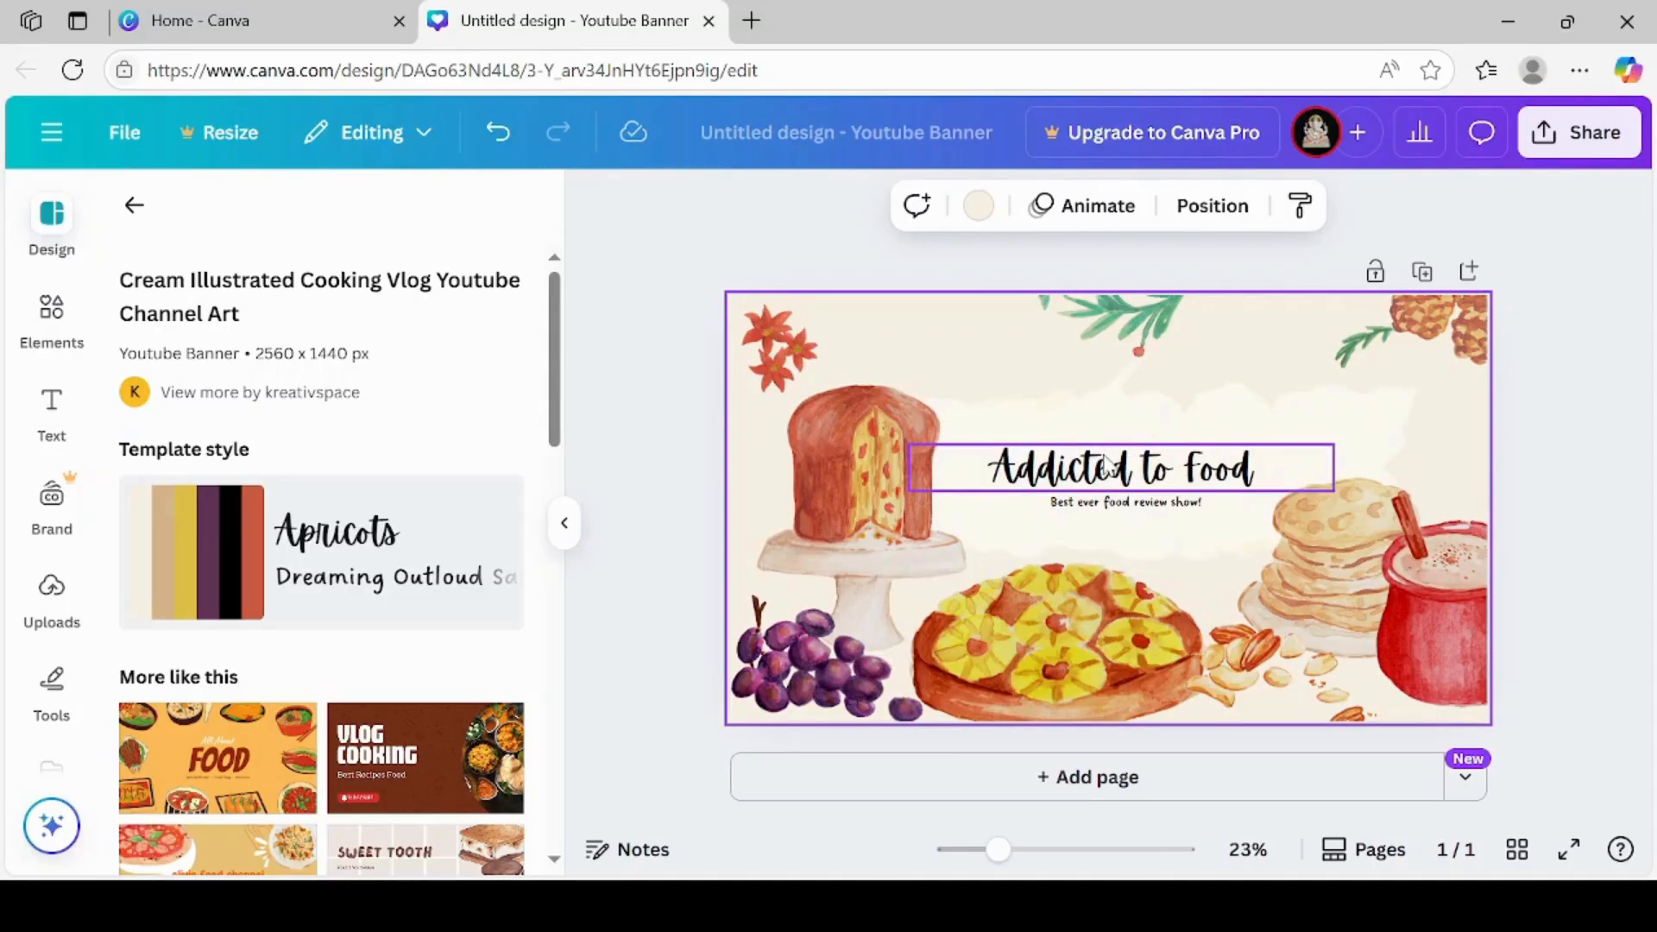
# Replace the banner's title text "Addicted to Food" with "cook with me"
pyautogui.click(1198, 469)
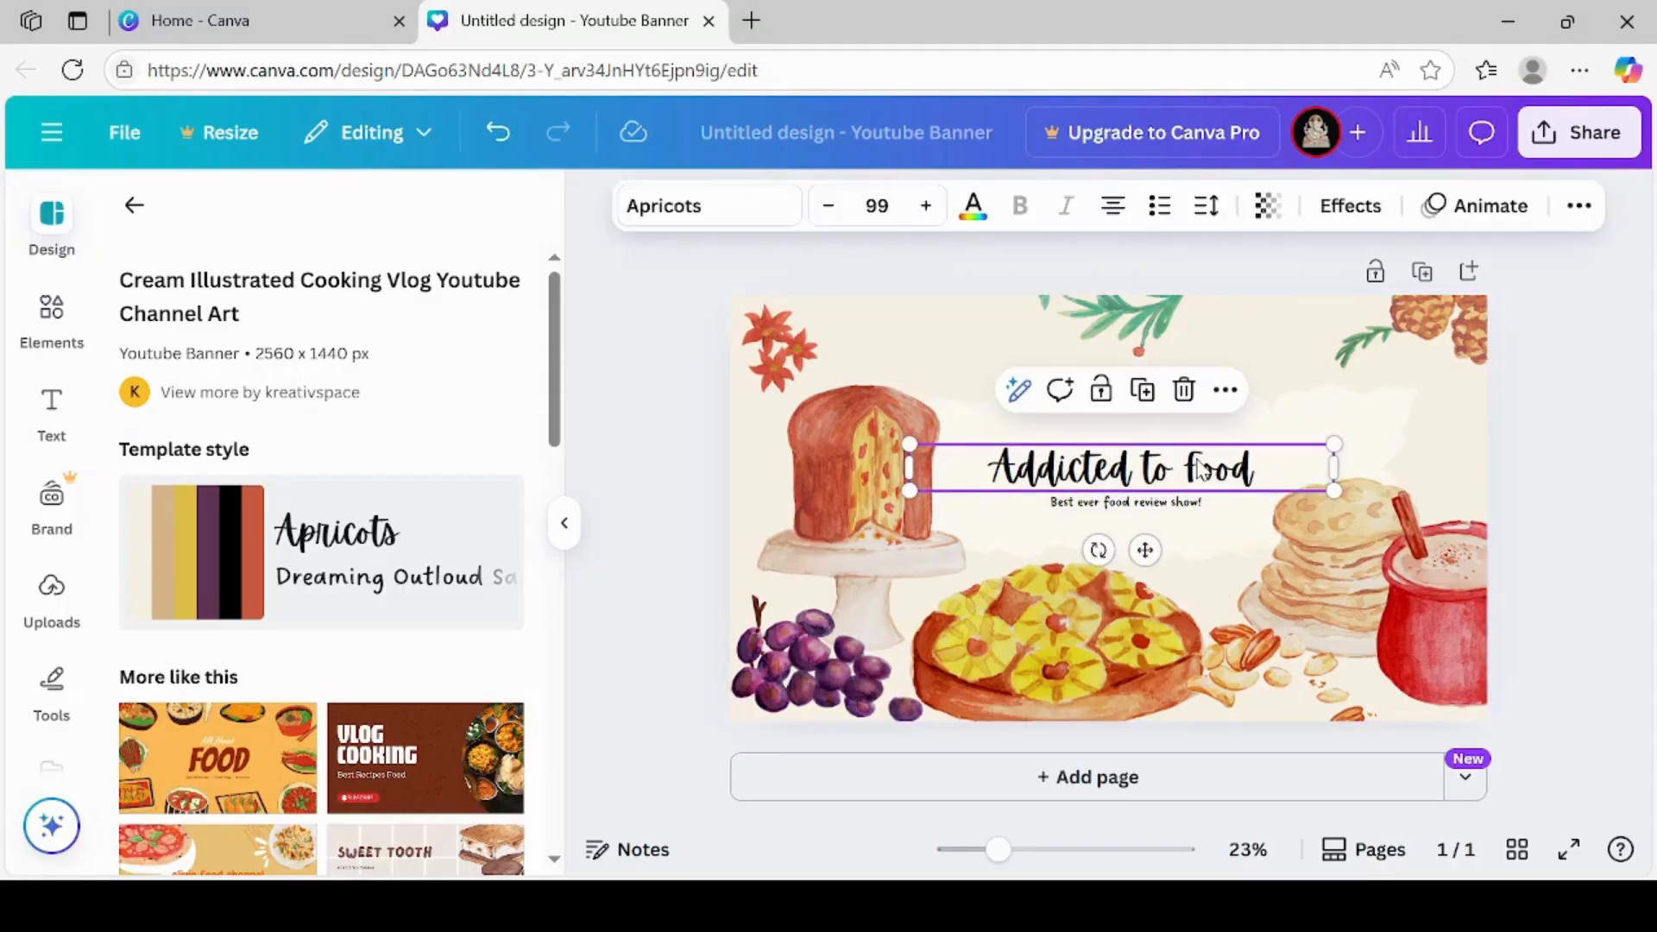
pyautogui.click(1266, 466)
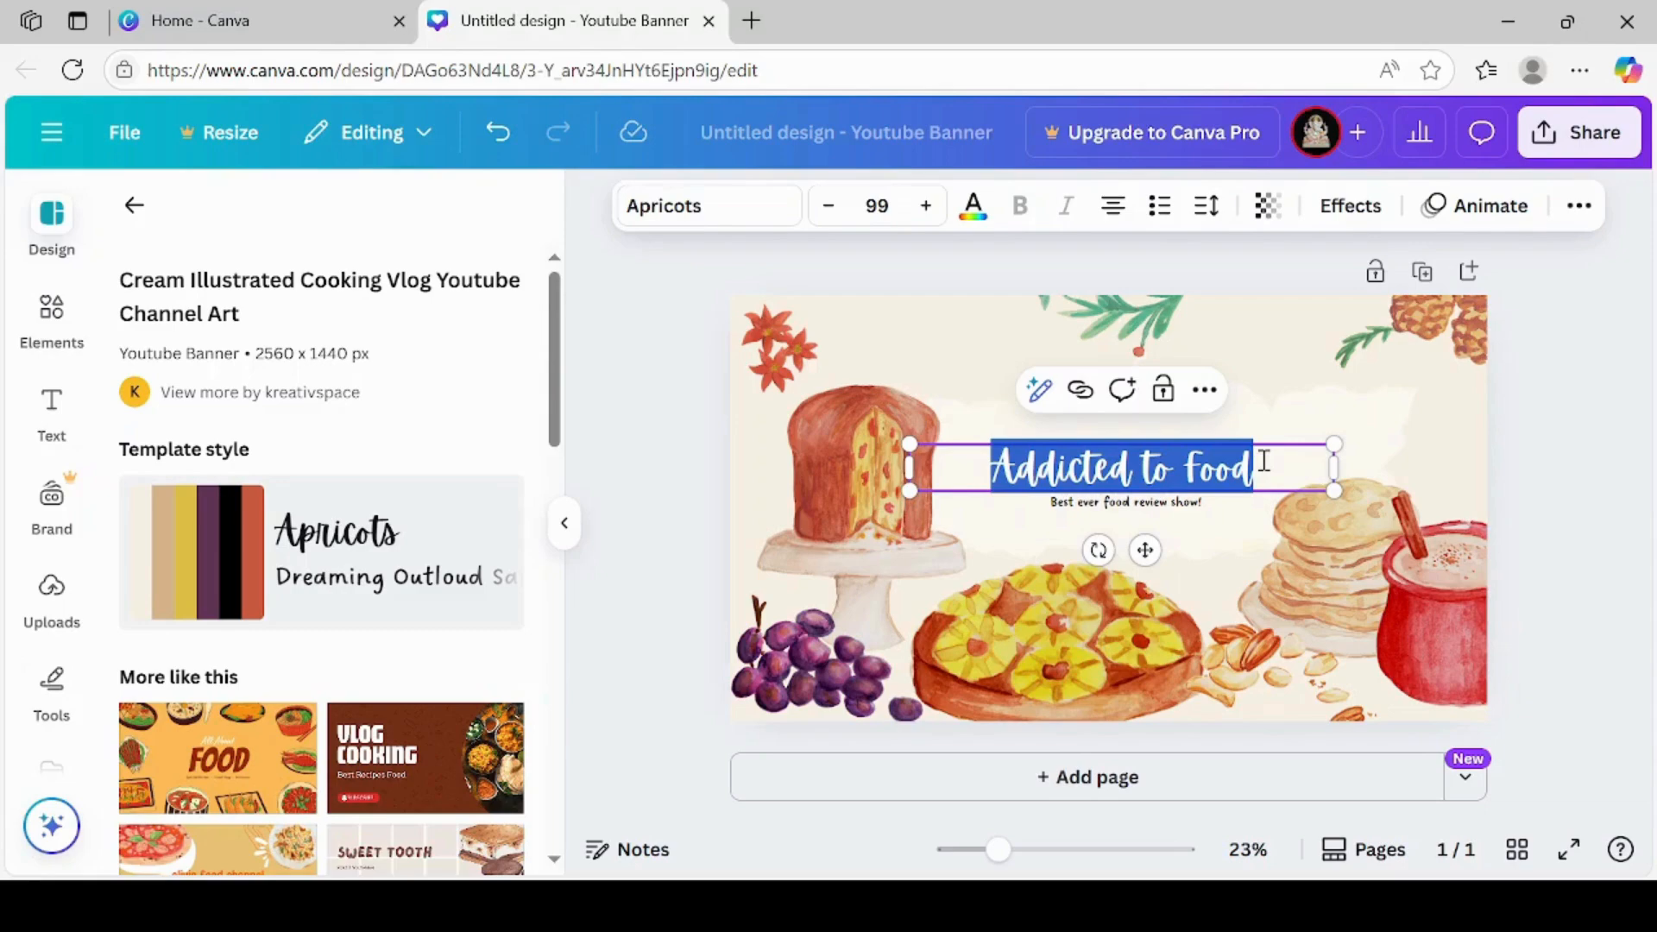
pyautogui.write('Cook')
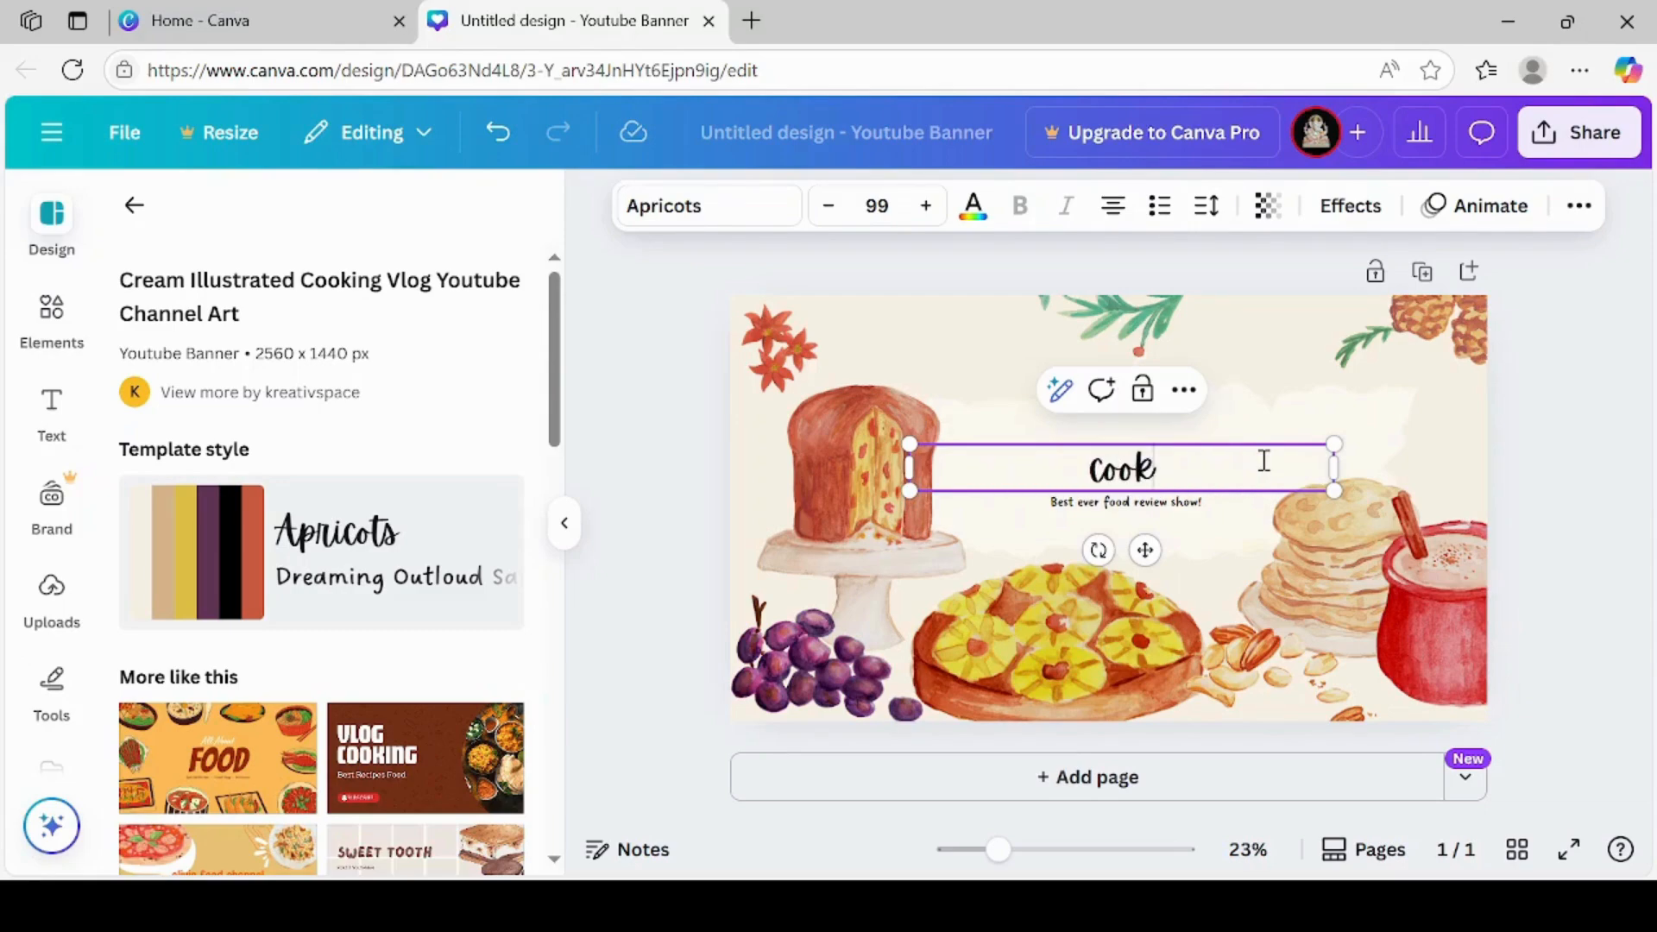
pyautogui.write(' with me')
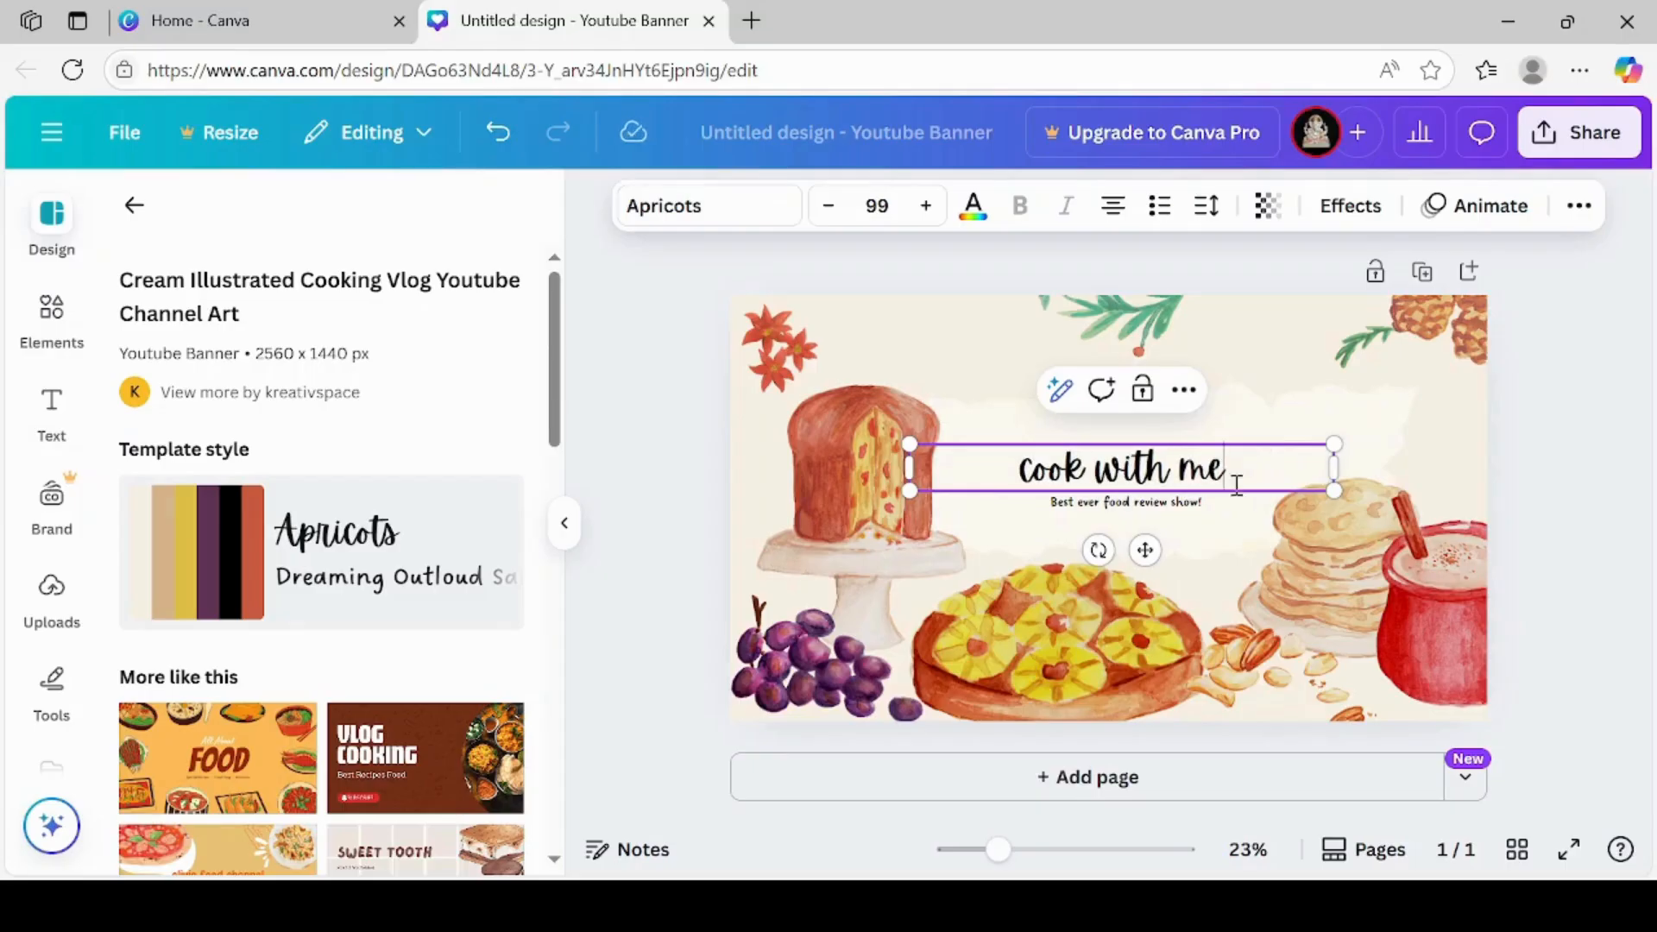
# Delete the "Best ever food review show!" tagline under the banner title
pyautogui.click(1185, 508)
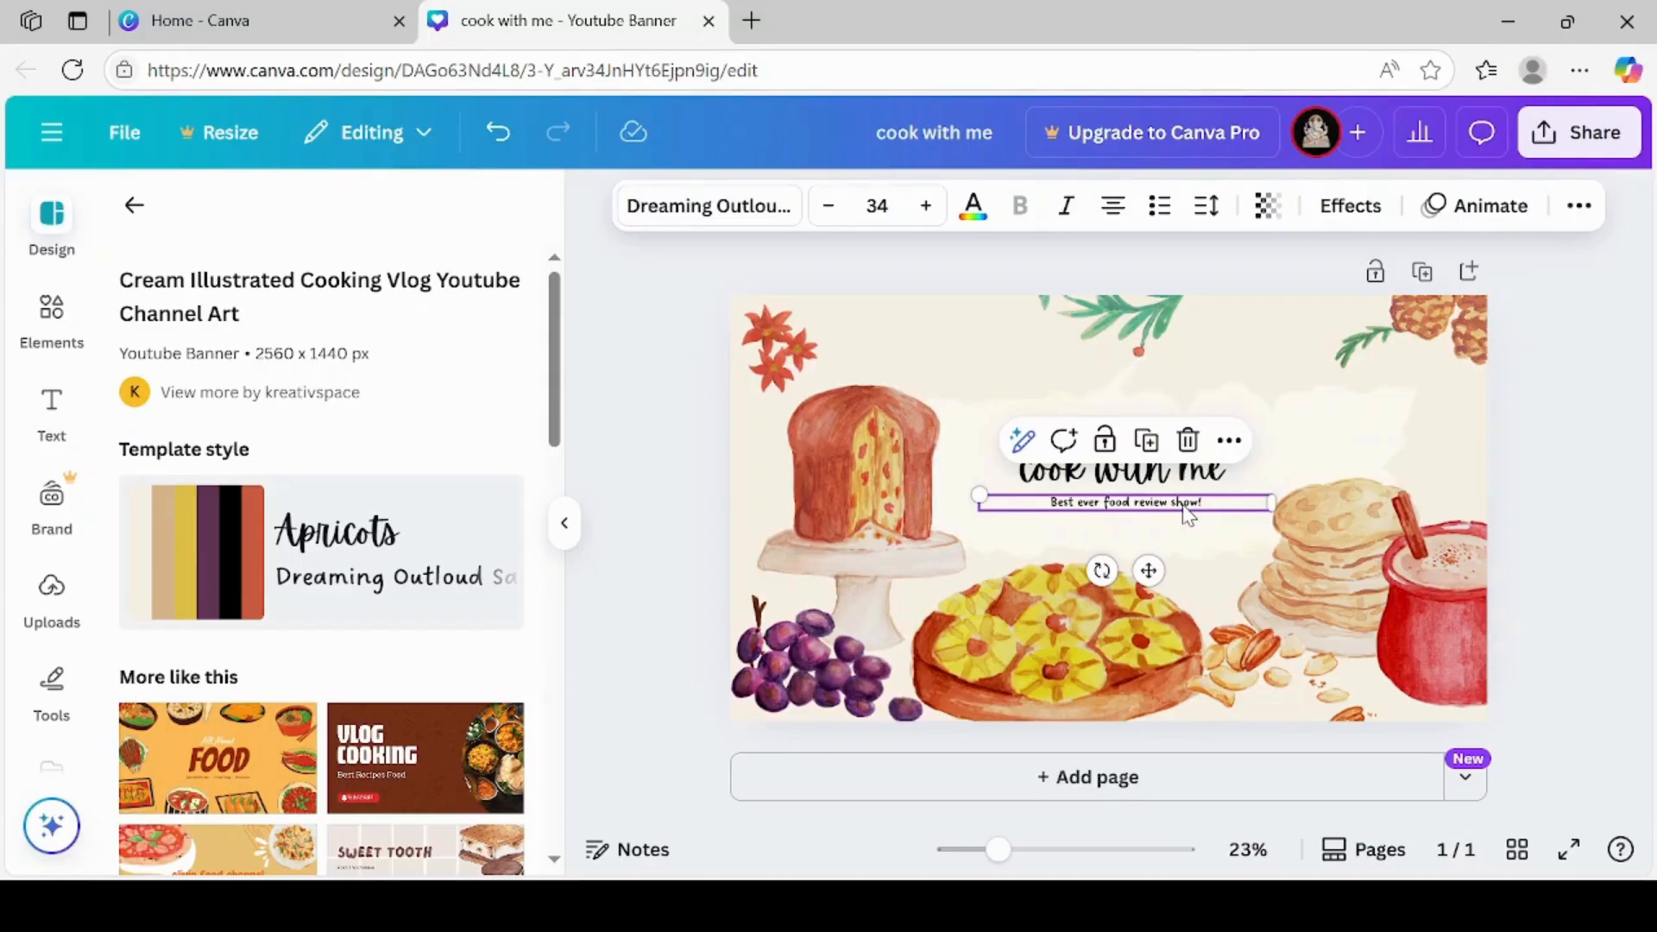
pyautogui.click(1188, 442)
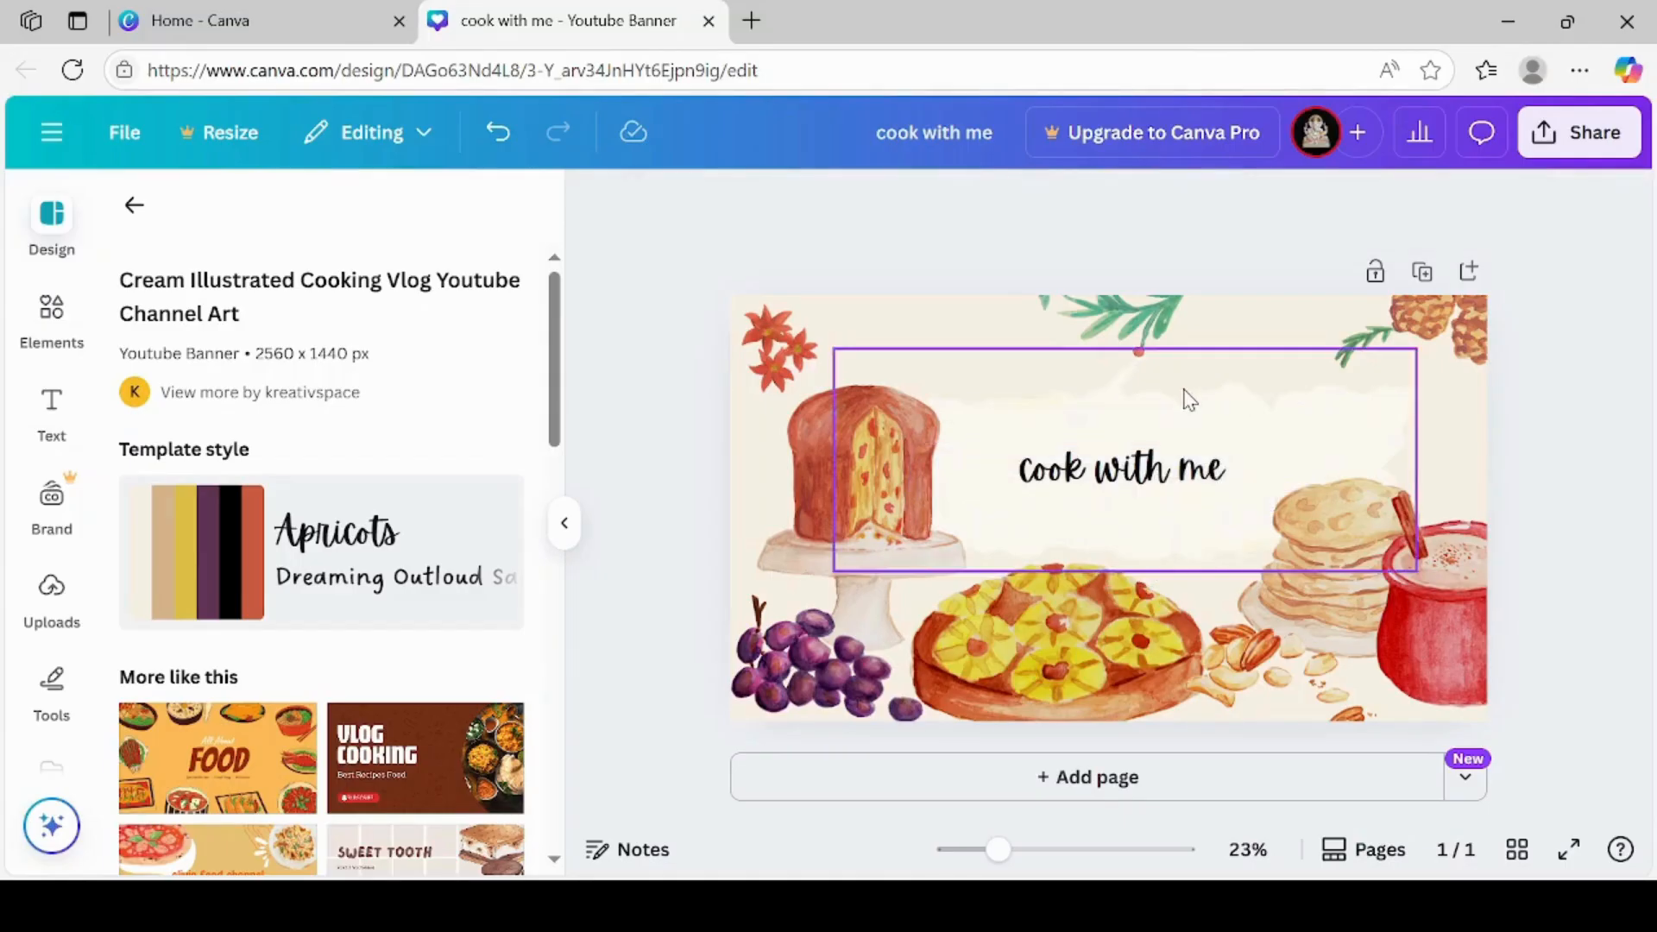
pyautogui.click(1167, 489)
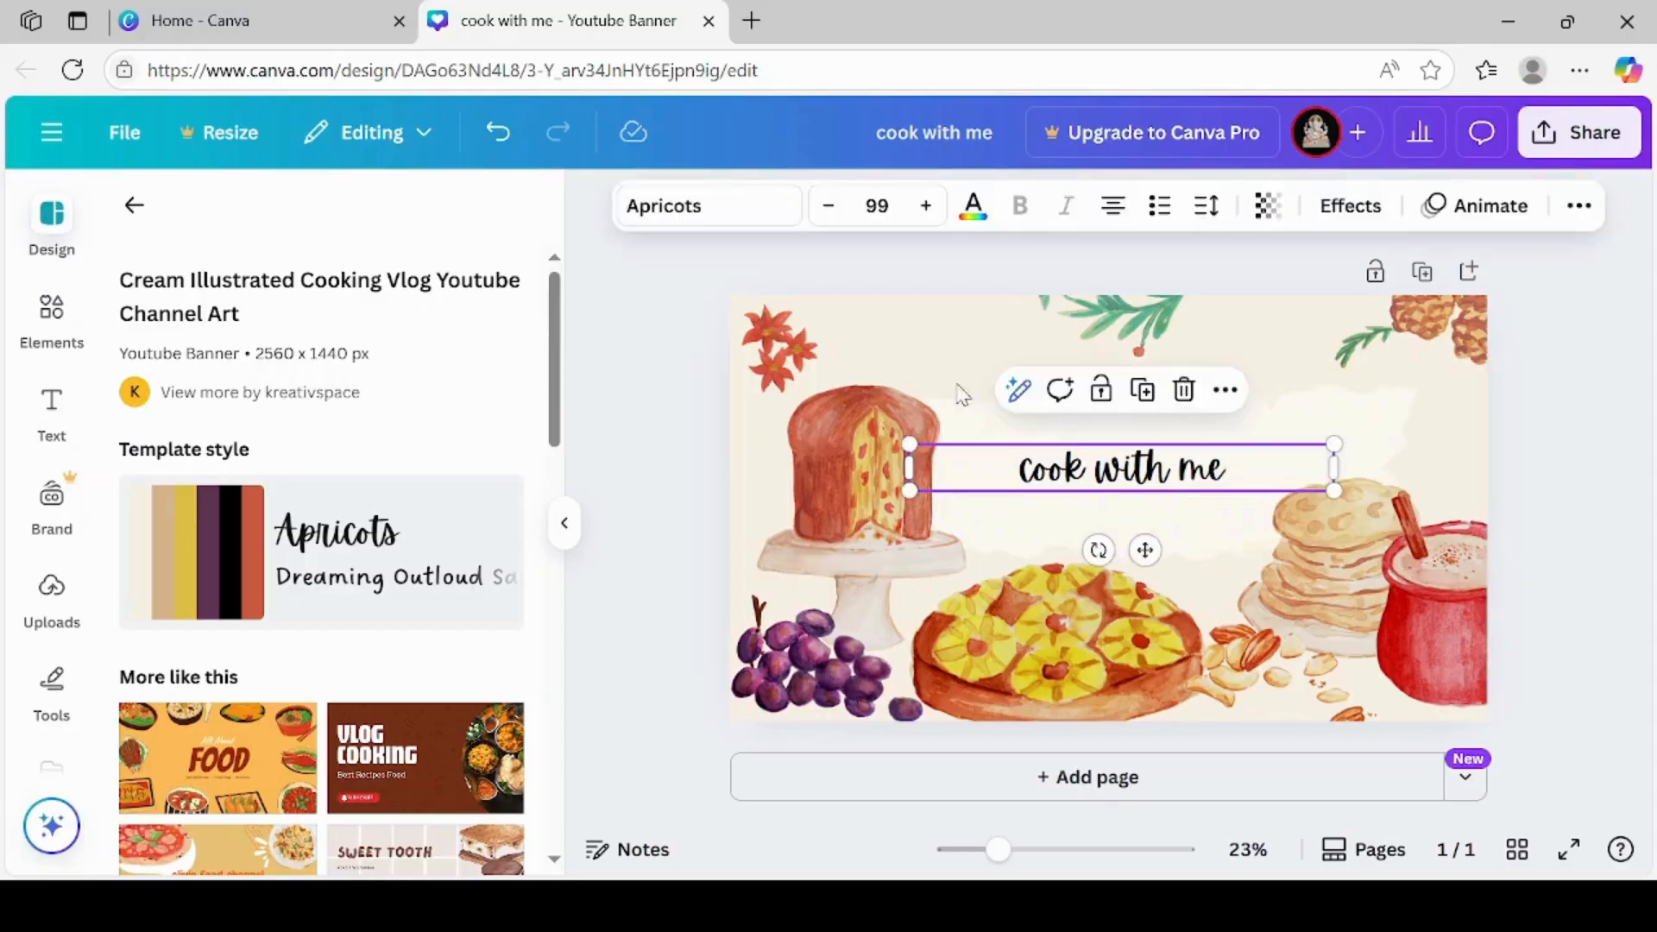
pyautogui.click(681, 415)
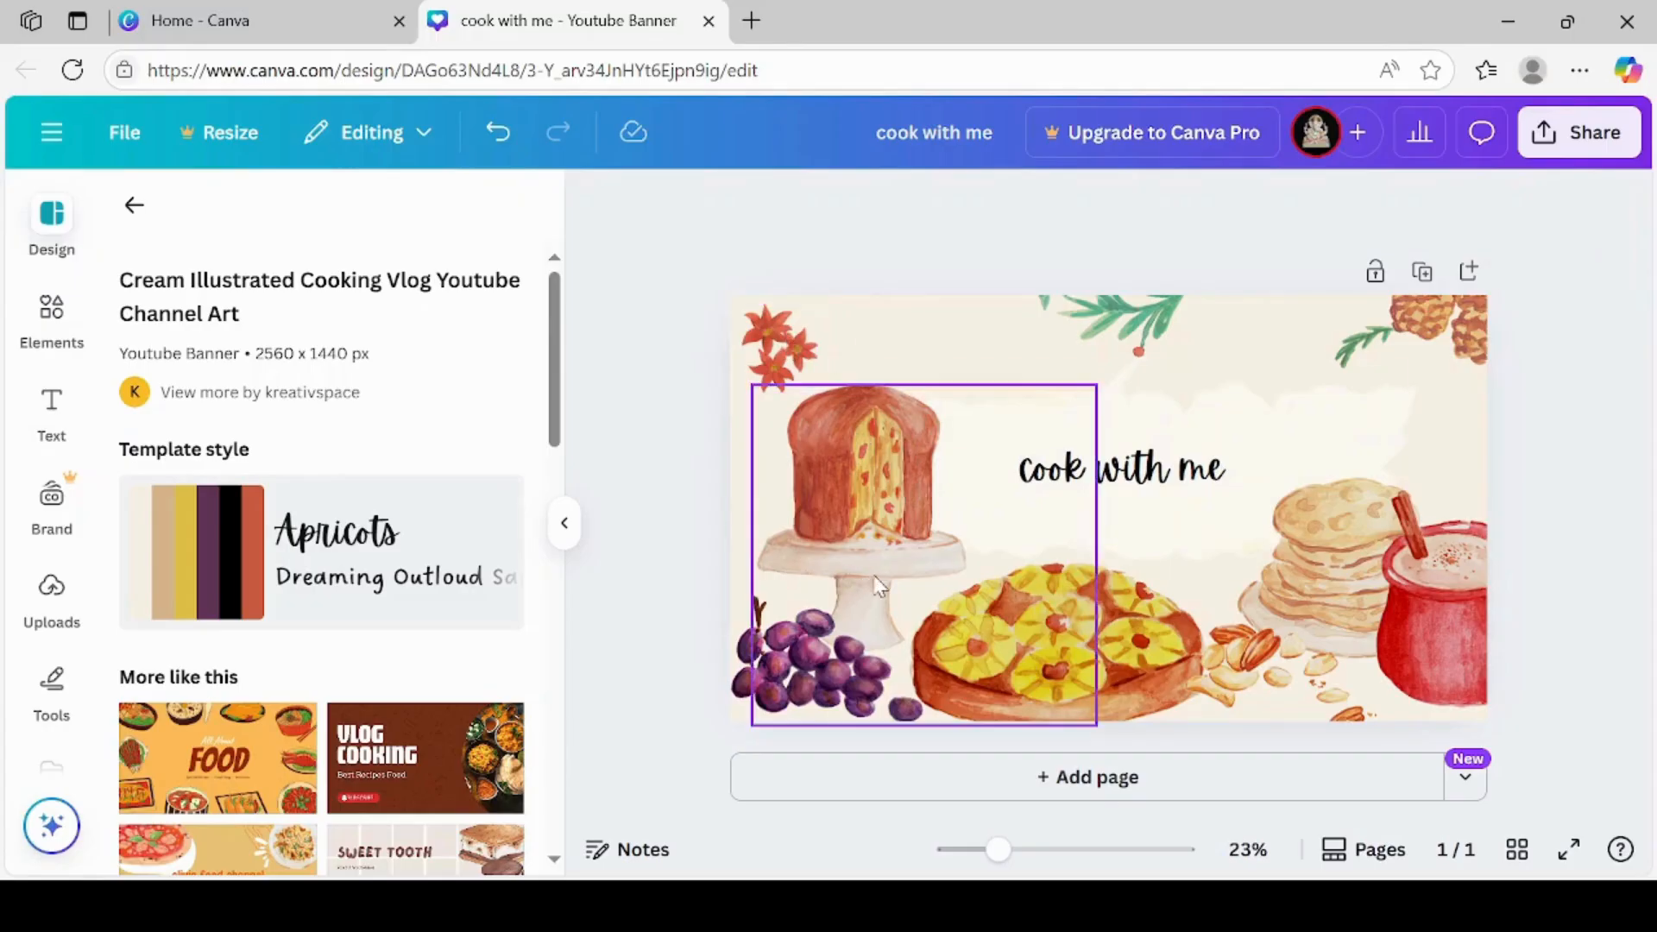
pyautogui.click(781, 350)
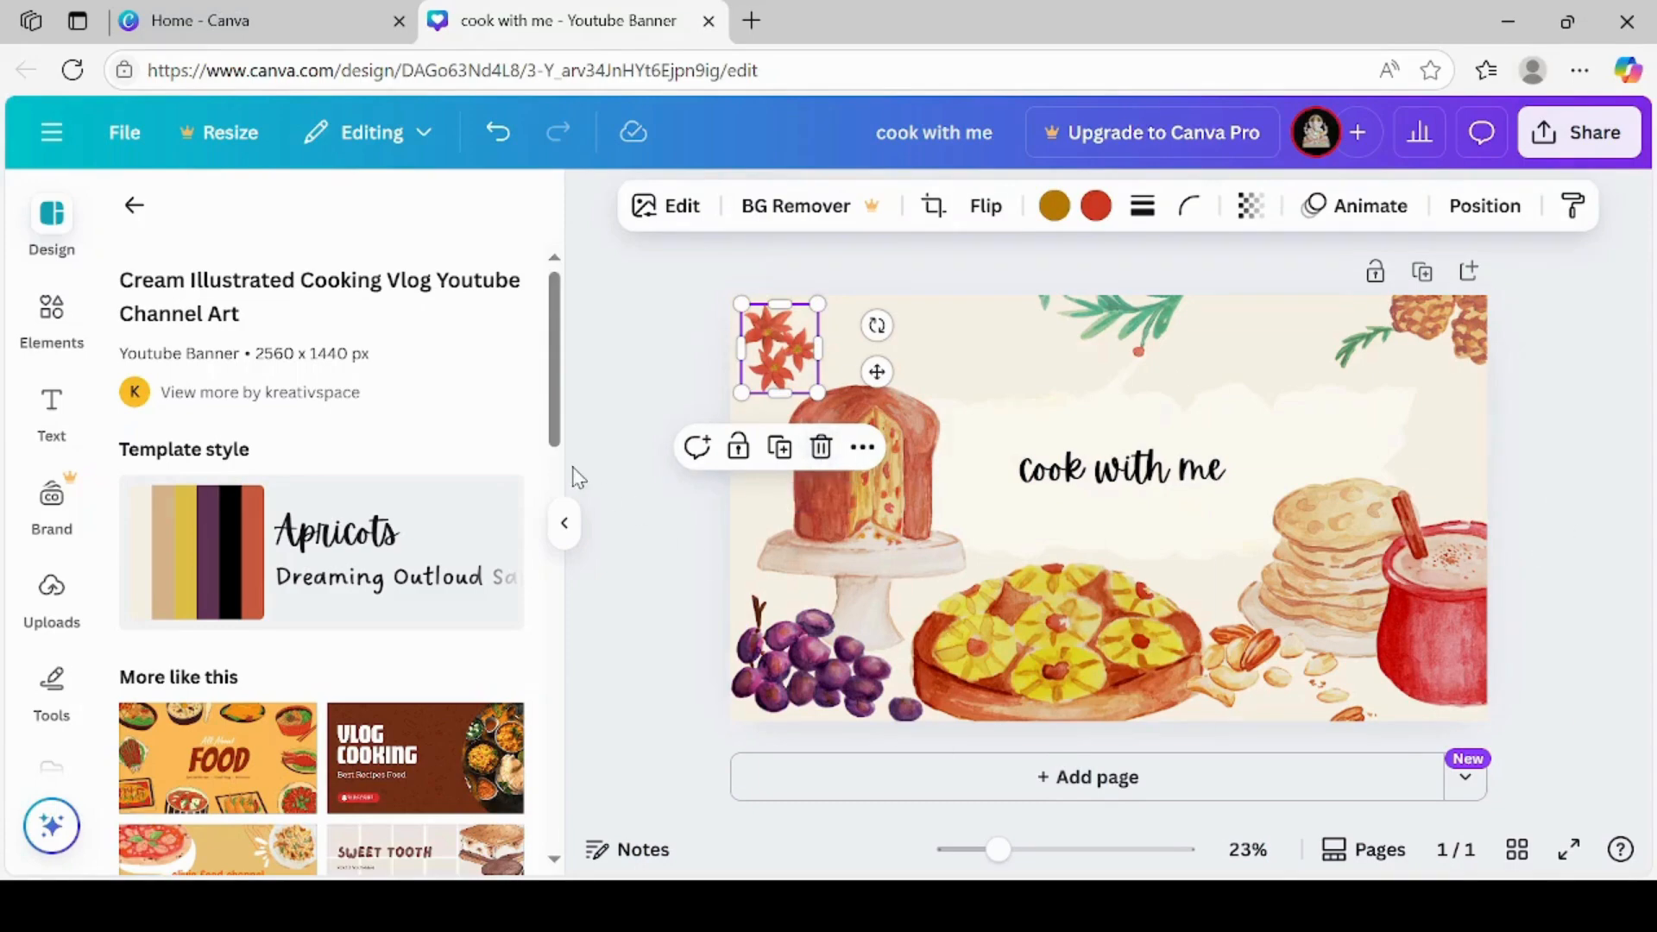
pyautogui.click(611, 429)
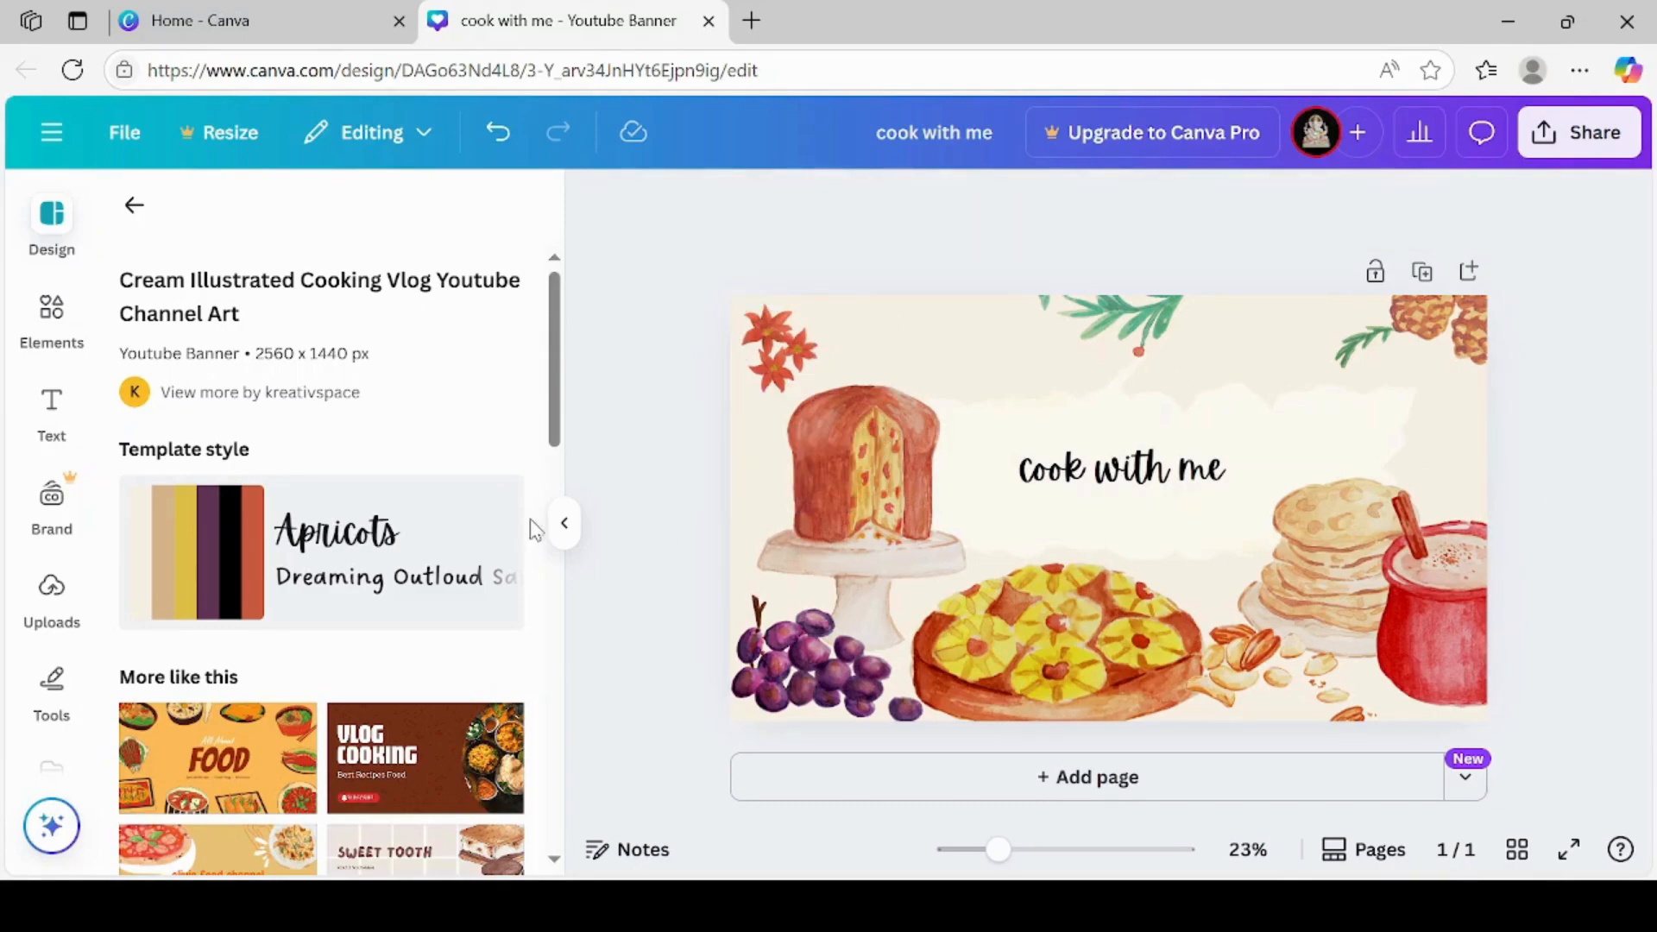
pyautogui.click(564, 523)
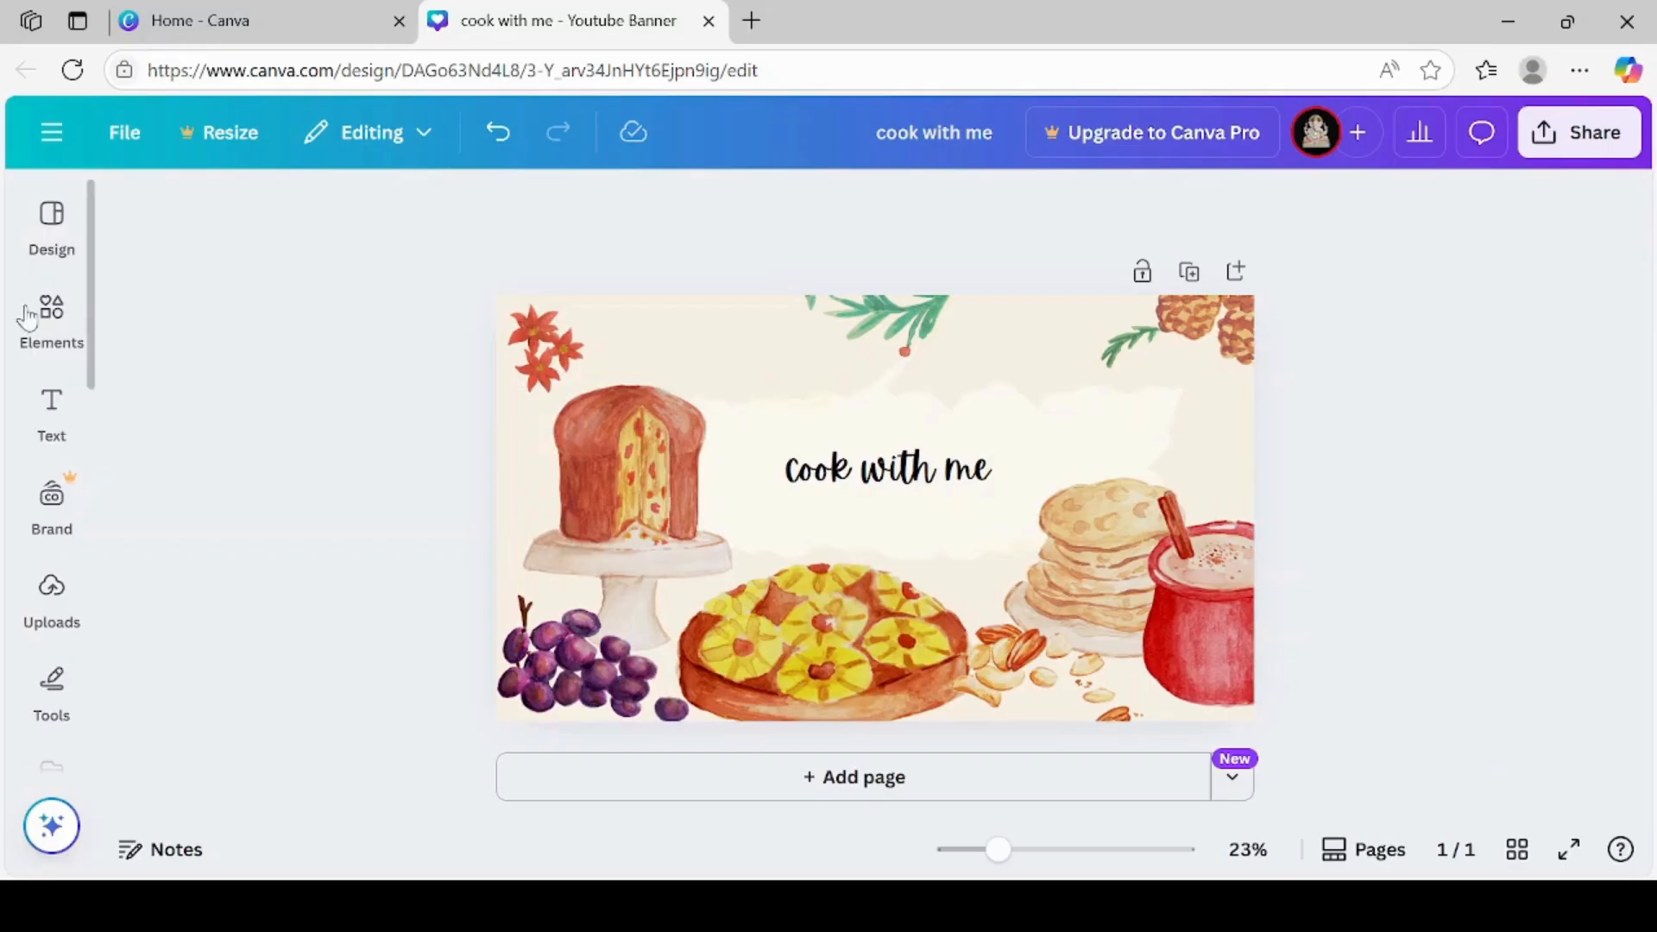
# Search the elements library for "related to cooking" and show only graphics
pyautogui.click(44, 312)
pyautogui.click(52, 259)
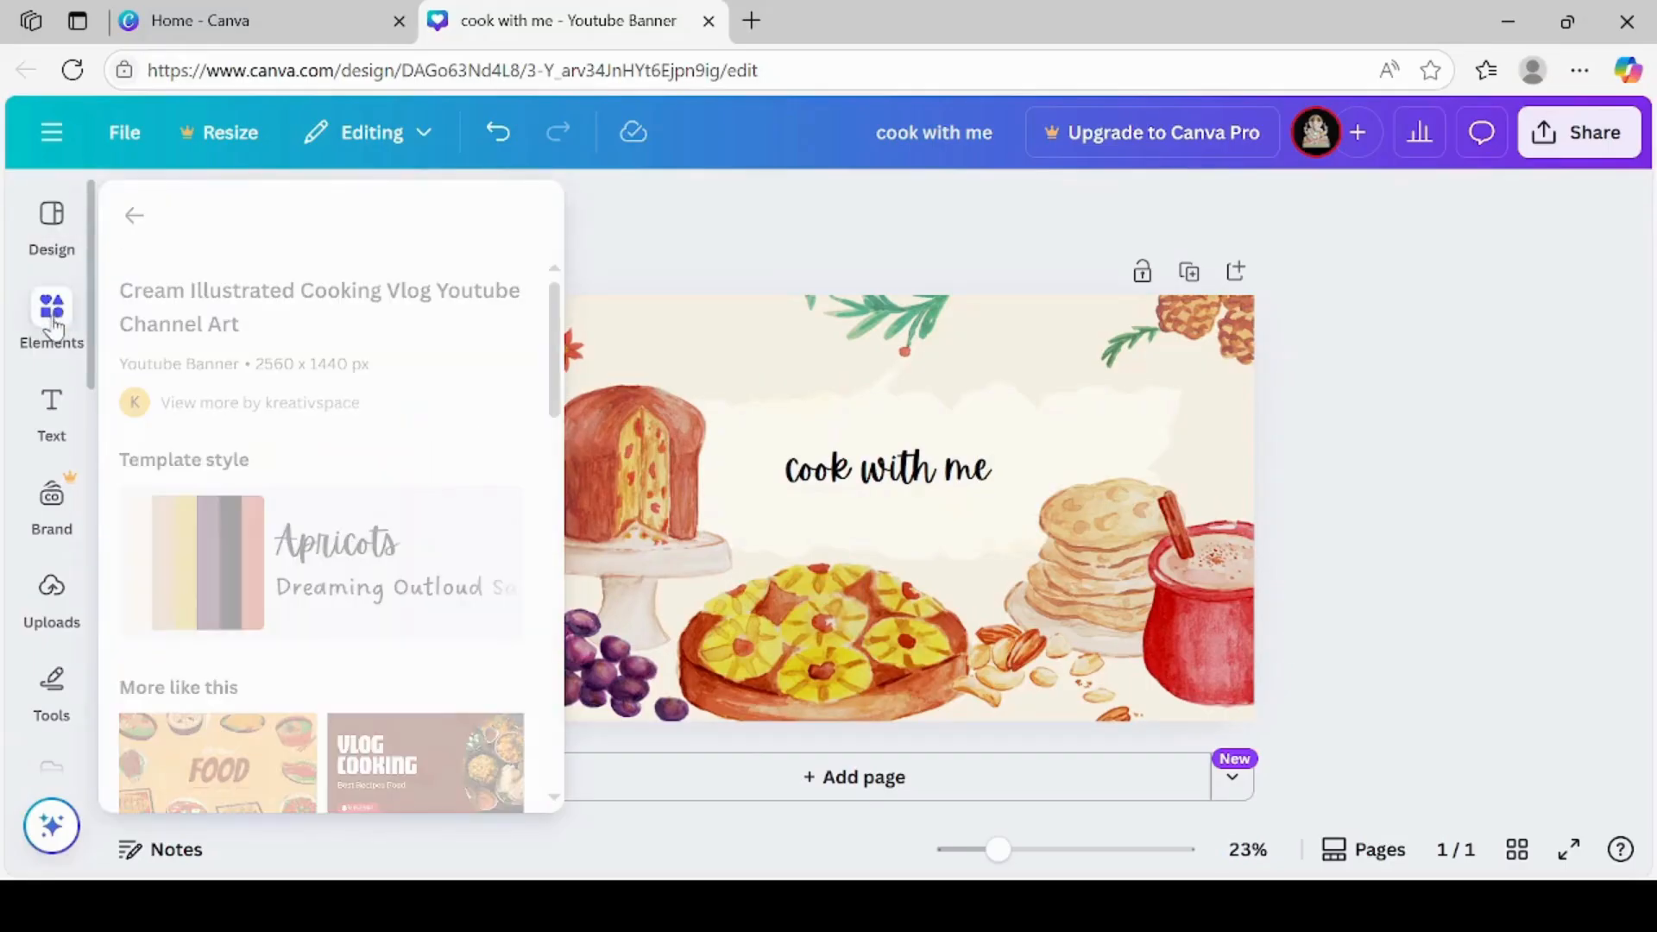
pyautogui.click(48, 313)
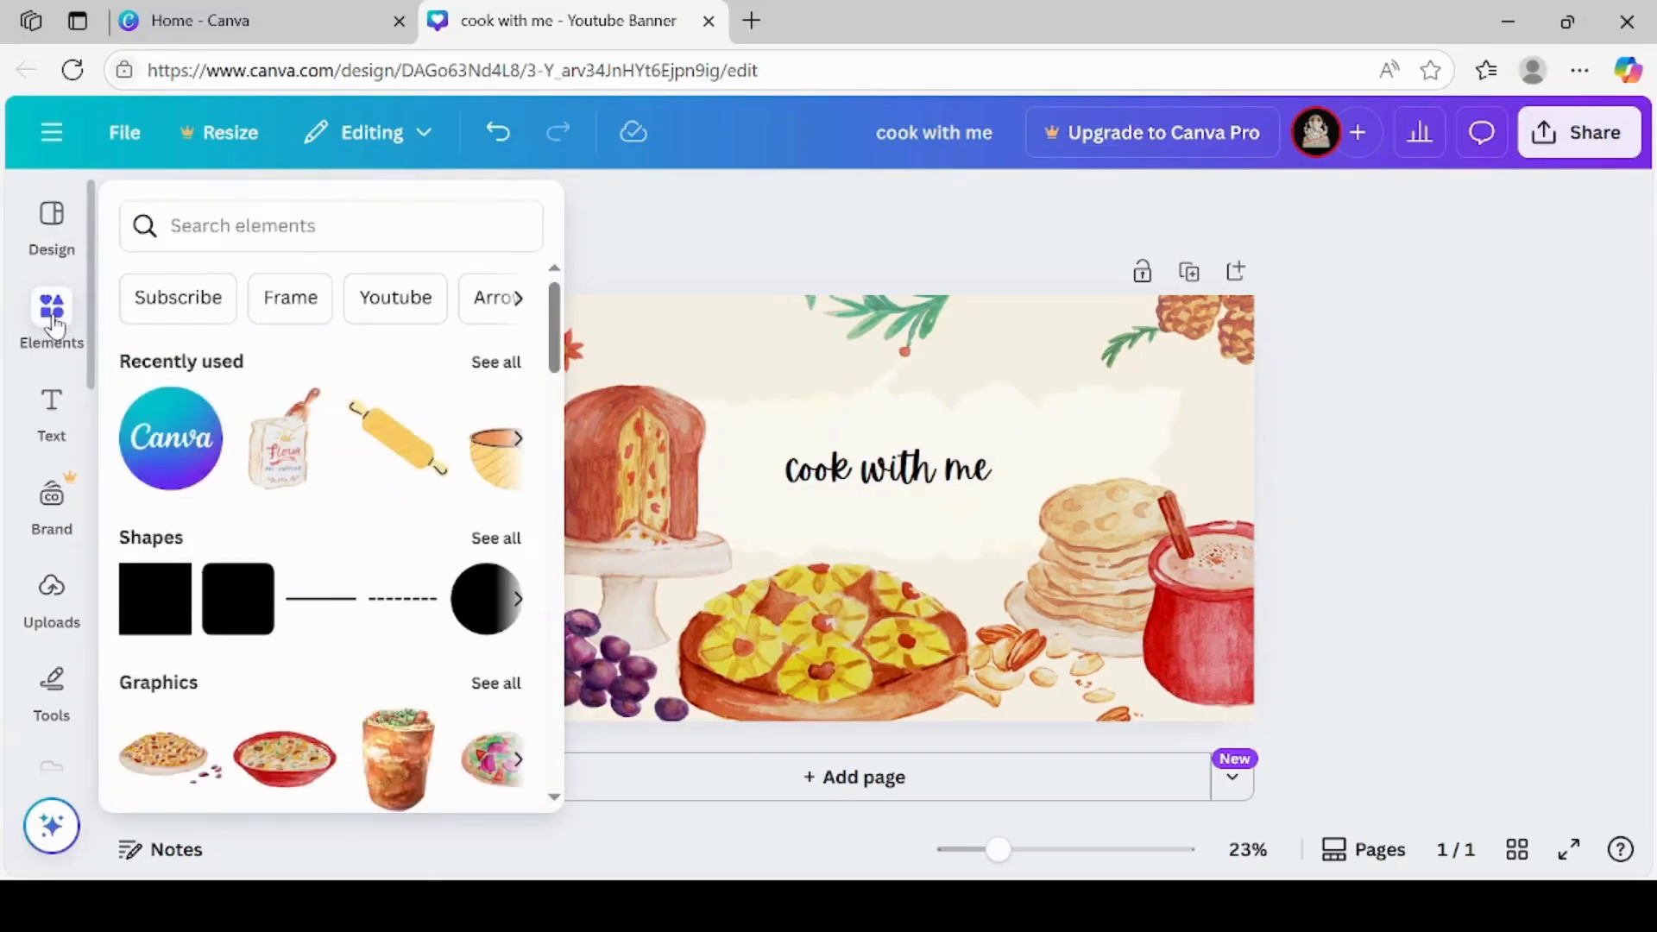
pyautogui.click(197, 199)
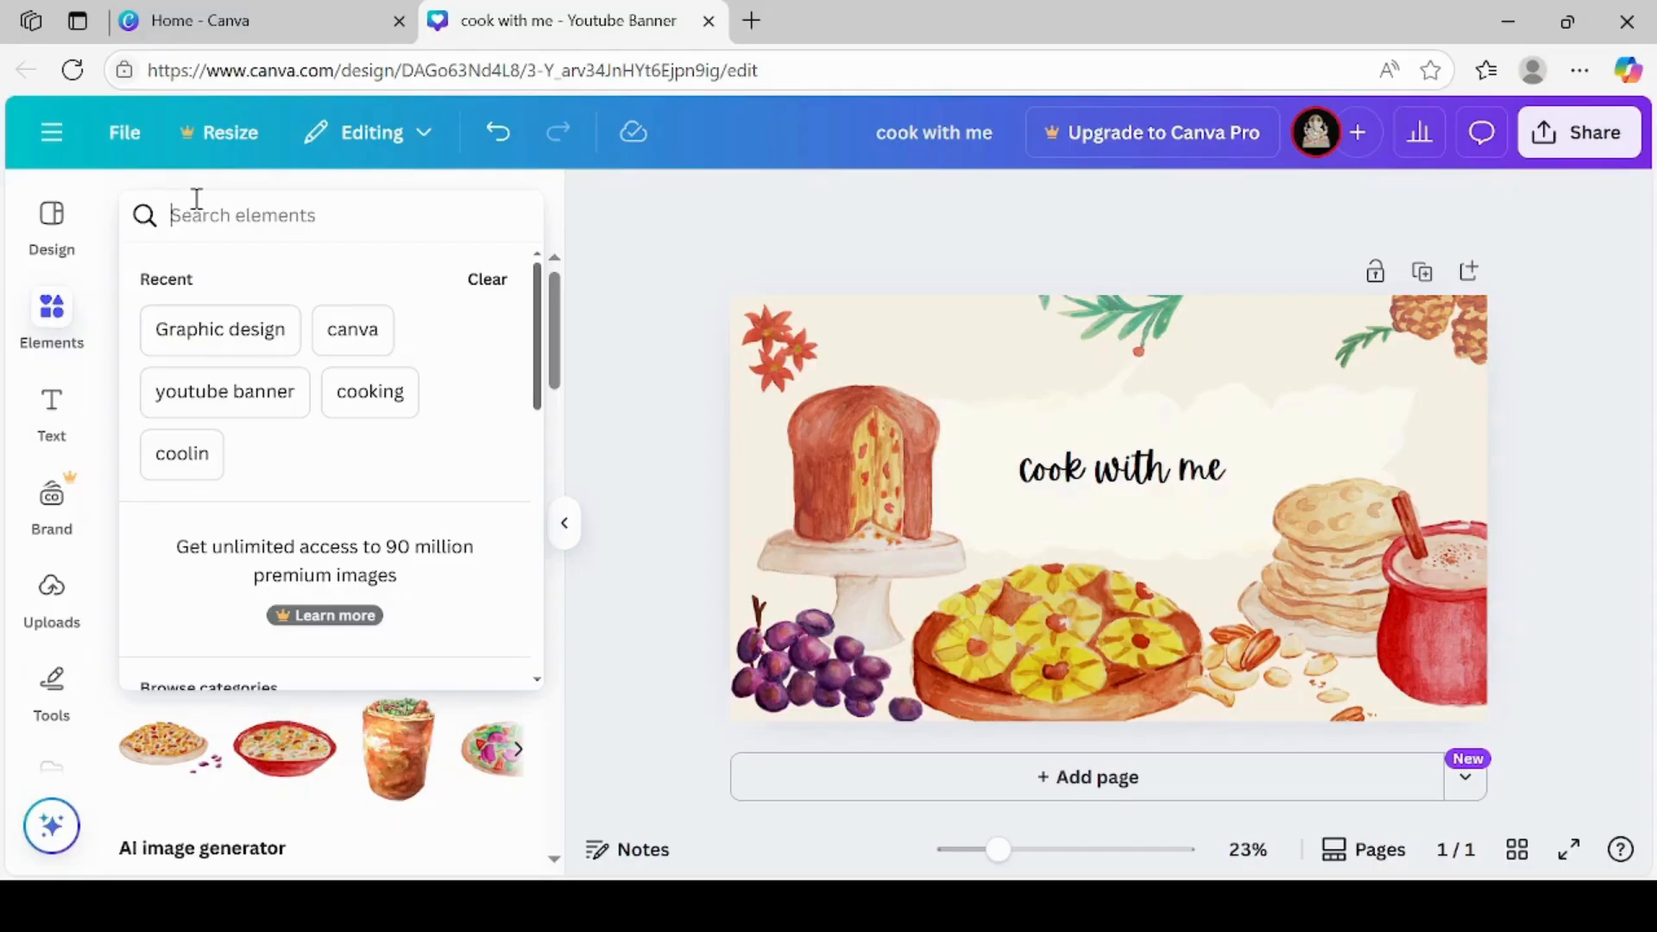
pyautogui.write('rel')
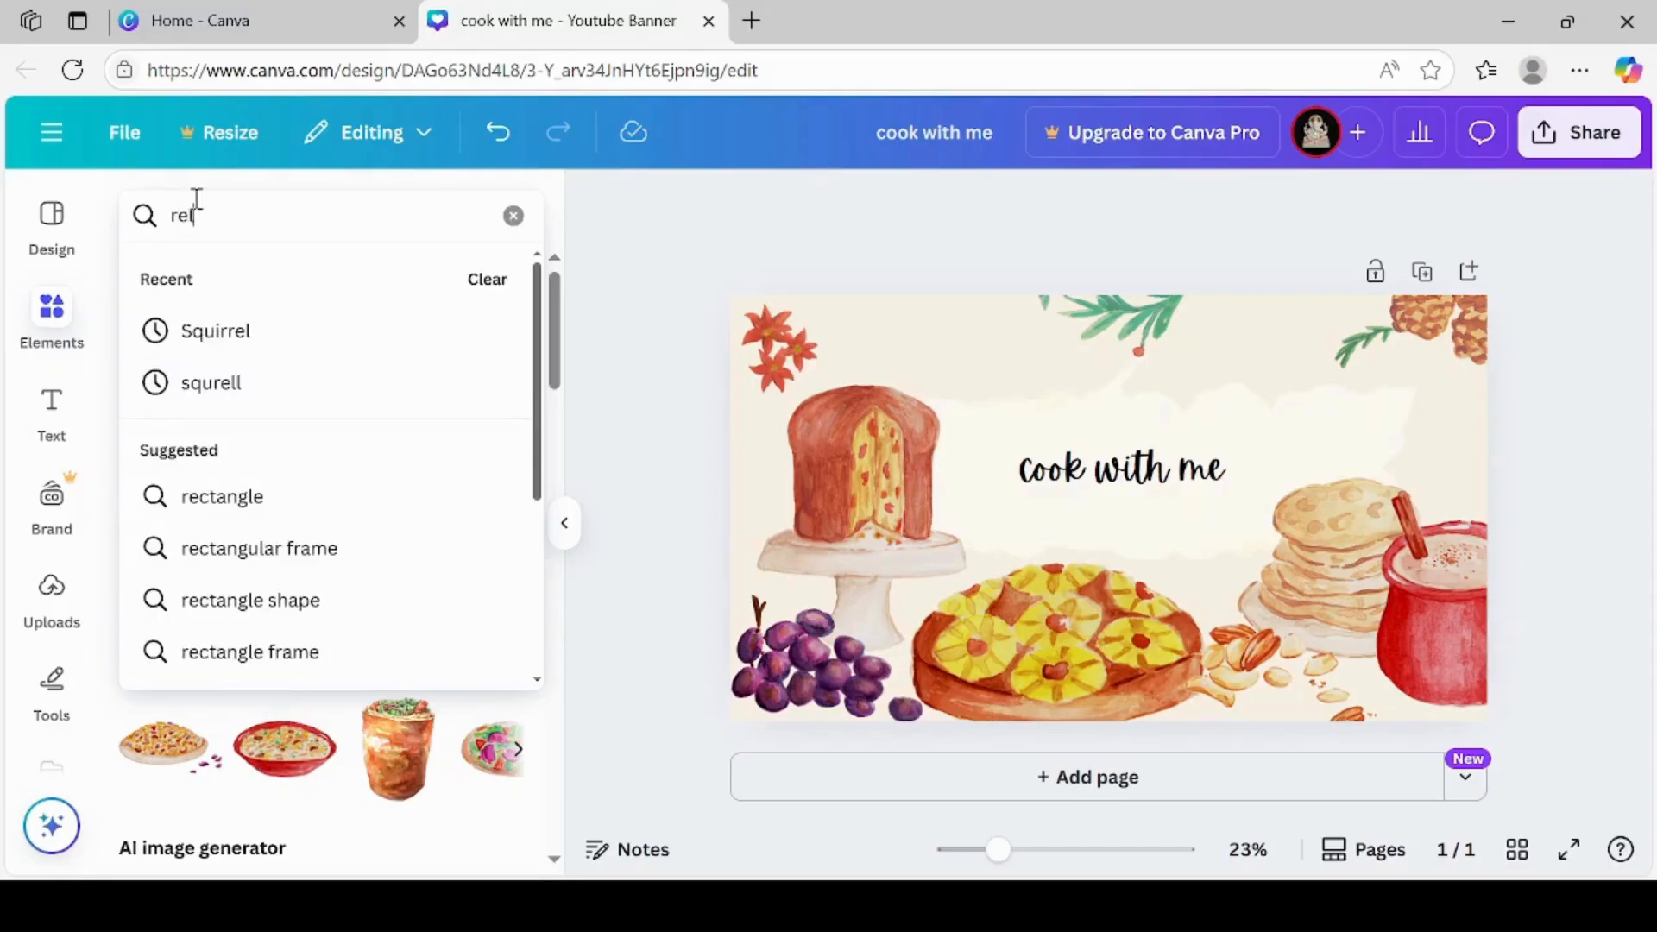
pyautogui.write('ated to')
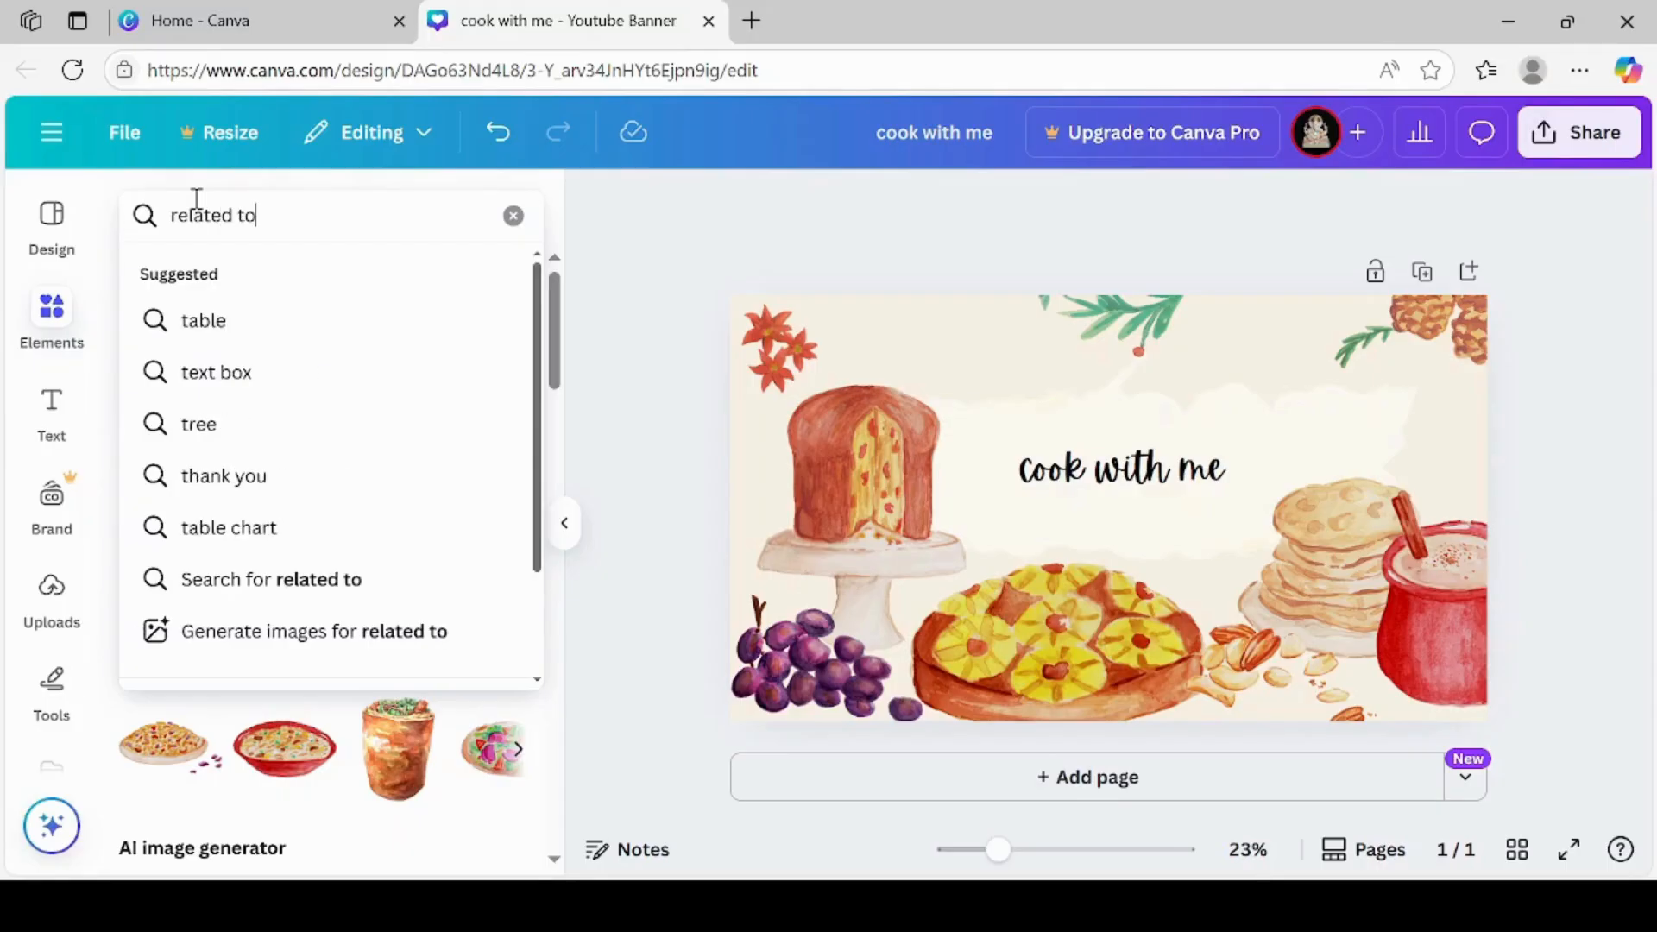
pyautogui.write(' cooking')
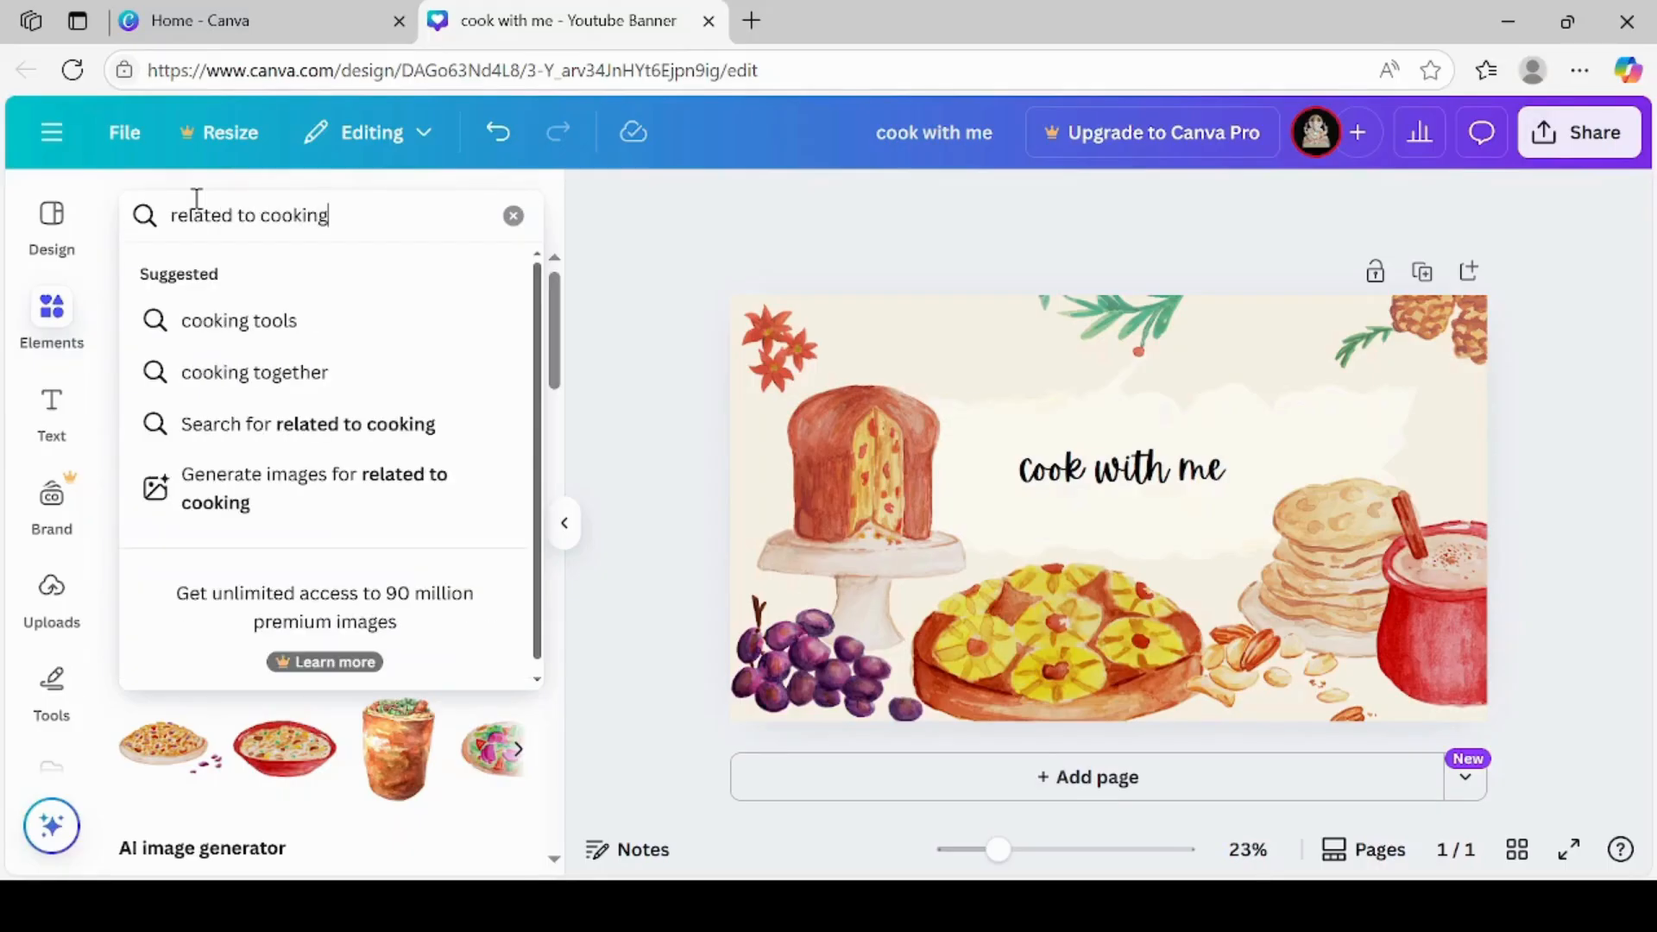
pyautogui.press('Return')
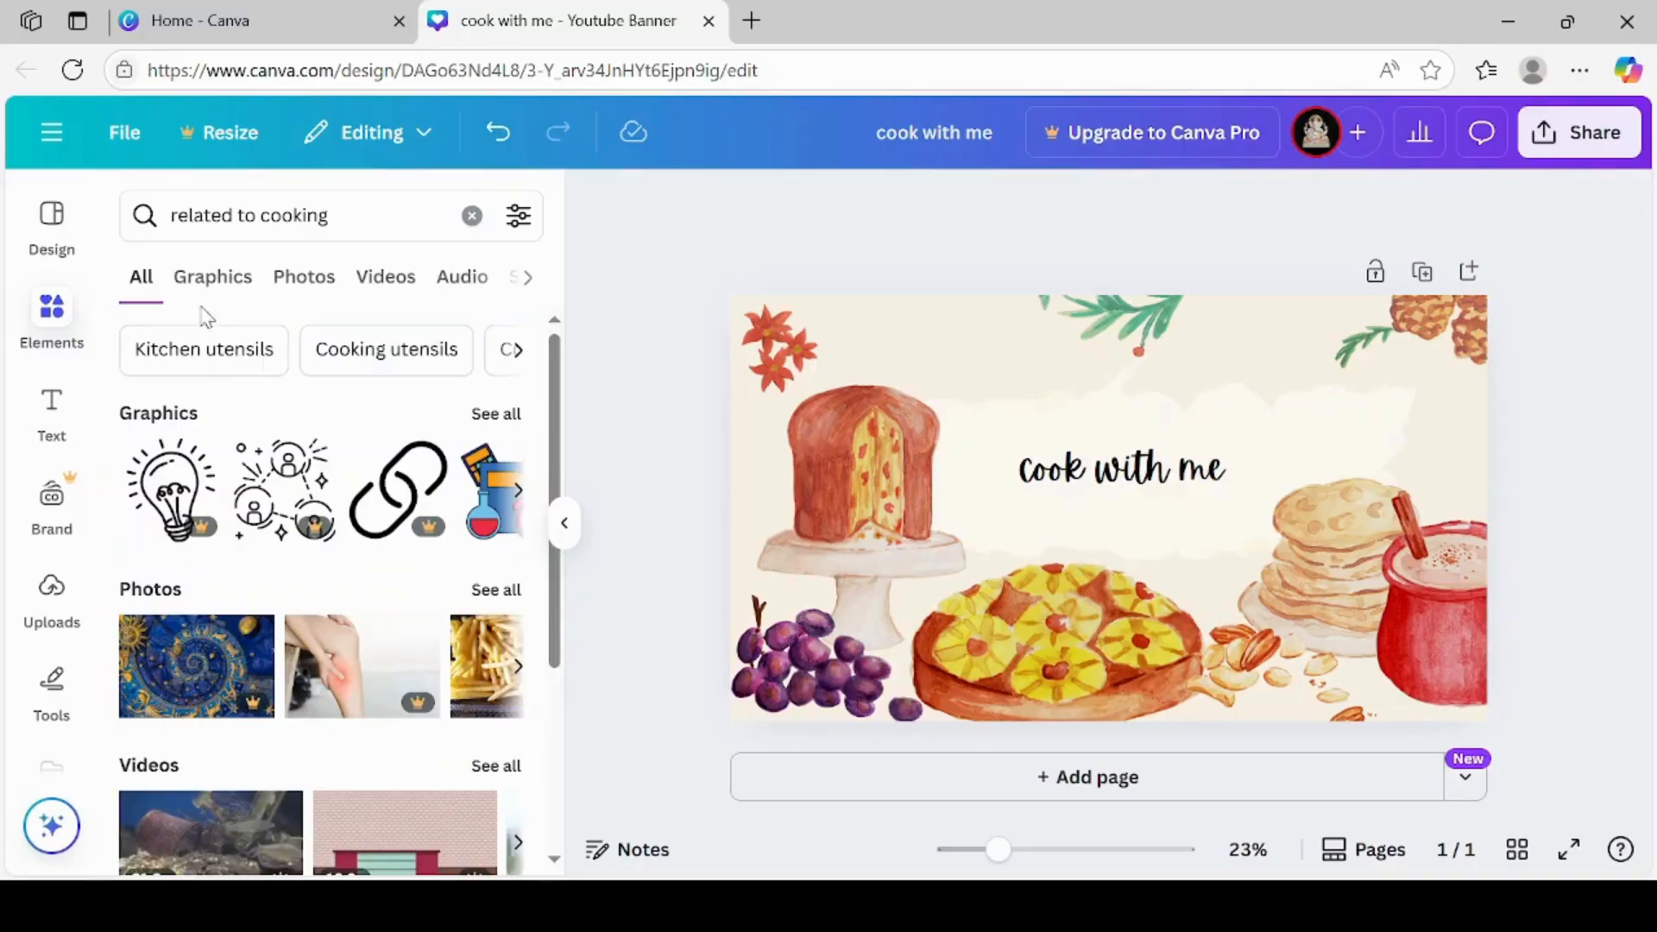
pyautogui.click(209, 278)
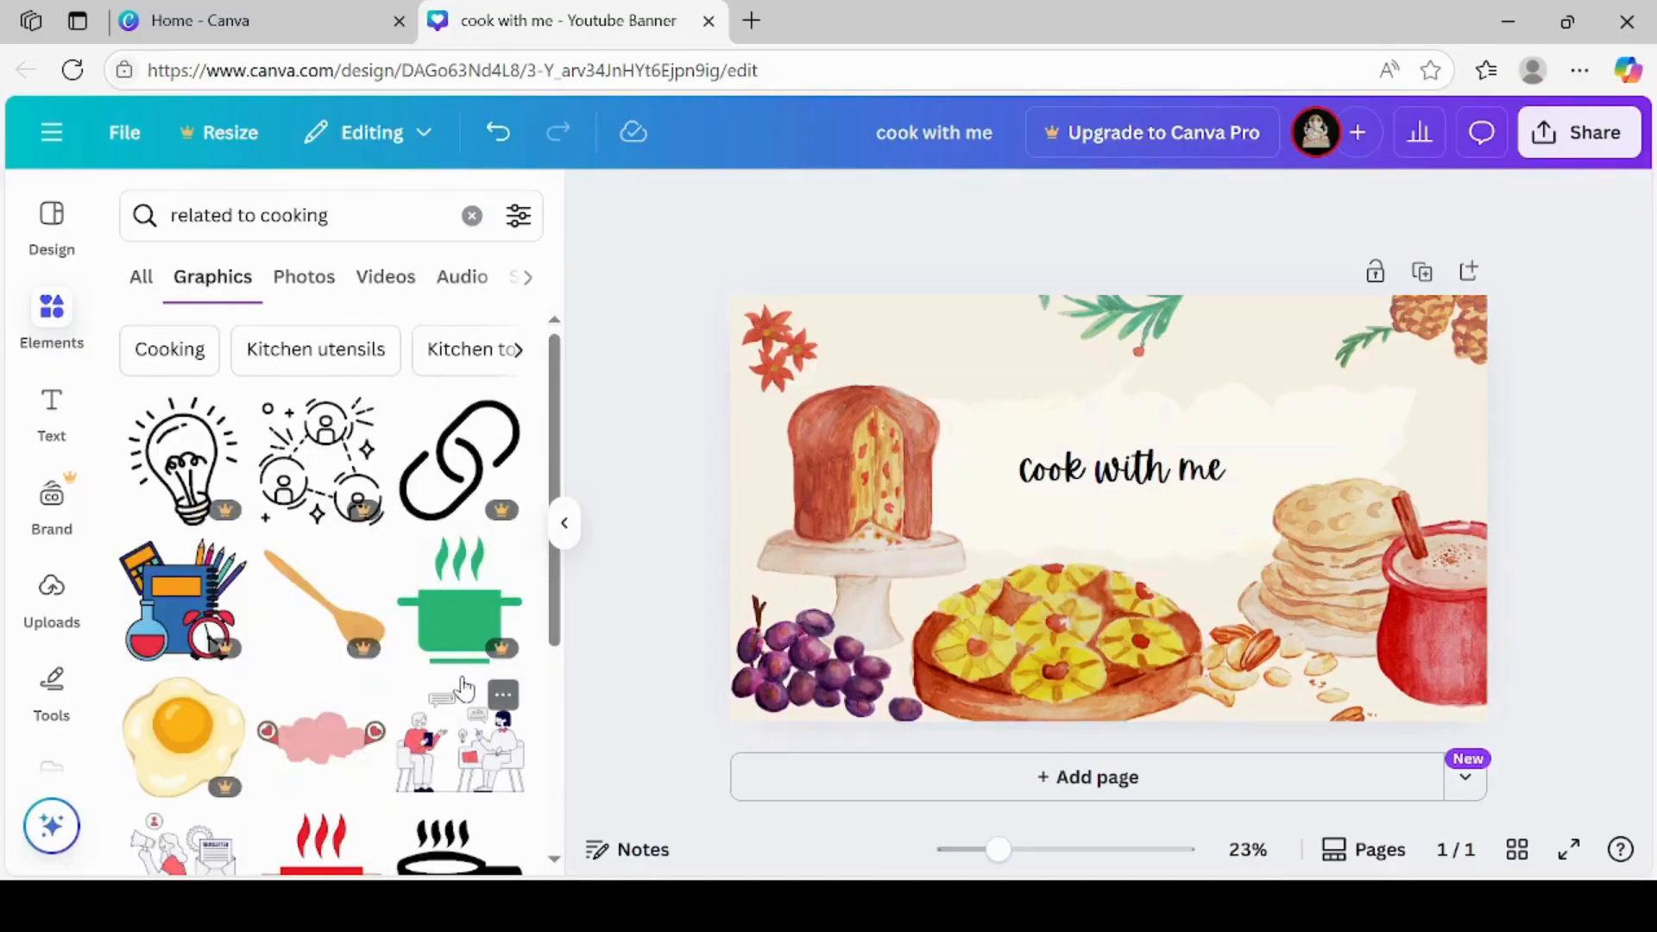
# Add the graphic of the red-haired cook in a pink apron stirring a bowl to the banner
pyautogui.scroll(-7, 556, 867)
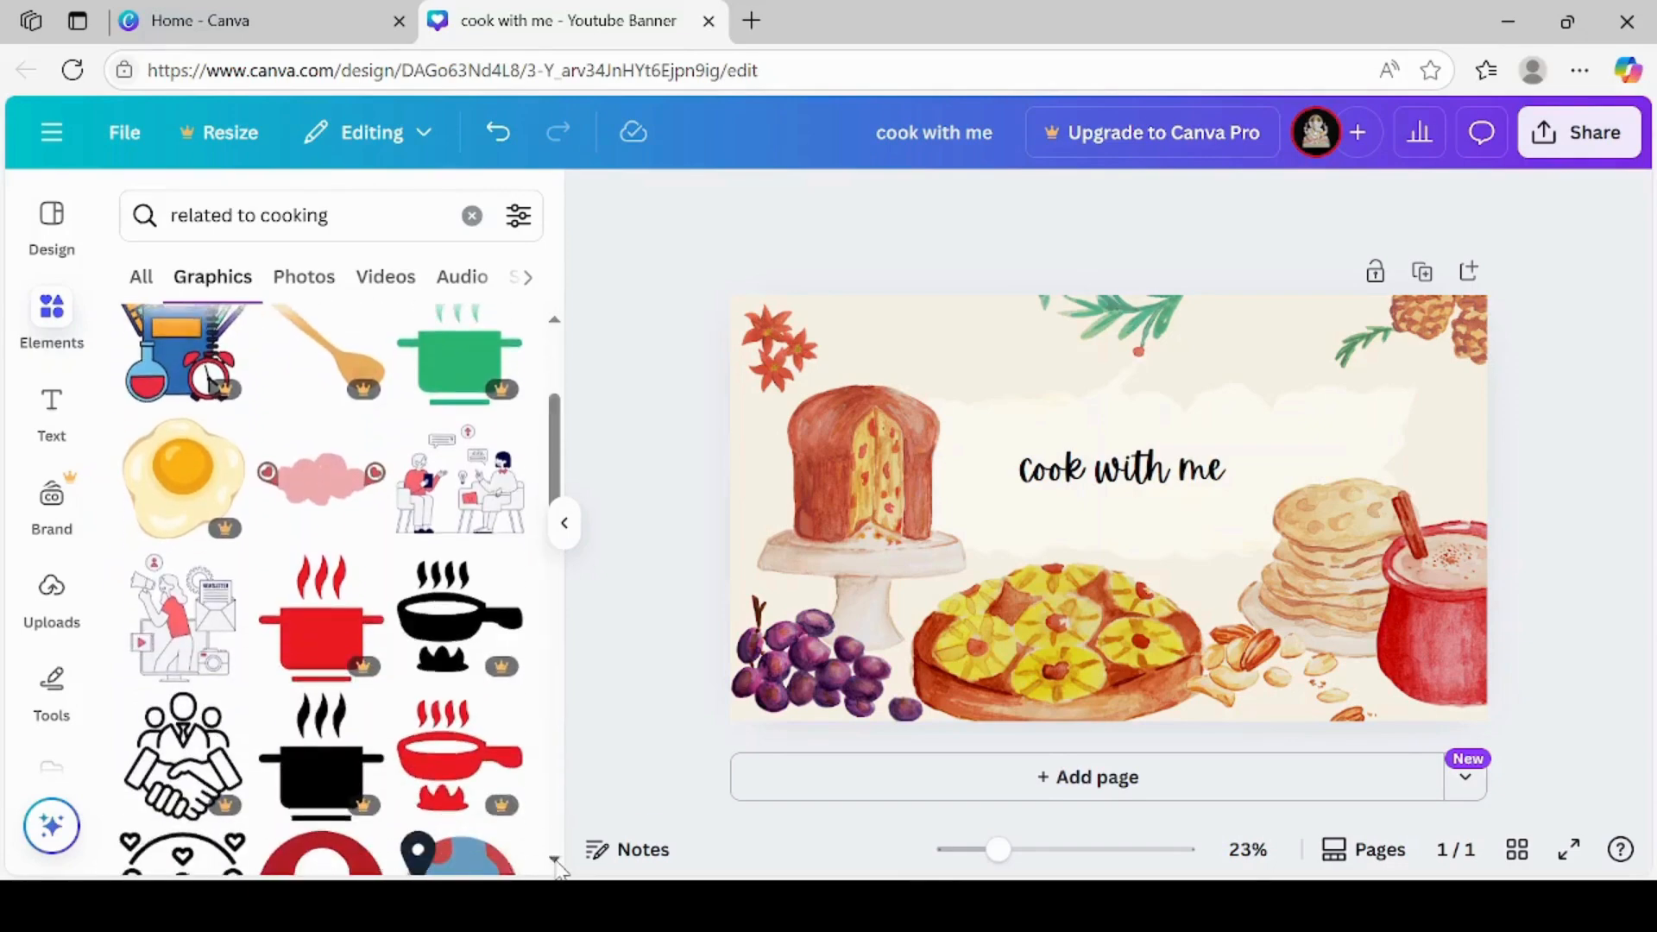
pyautogui.scroll(-3, 557, 868)
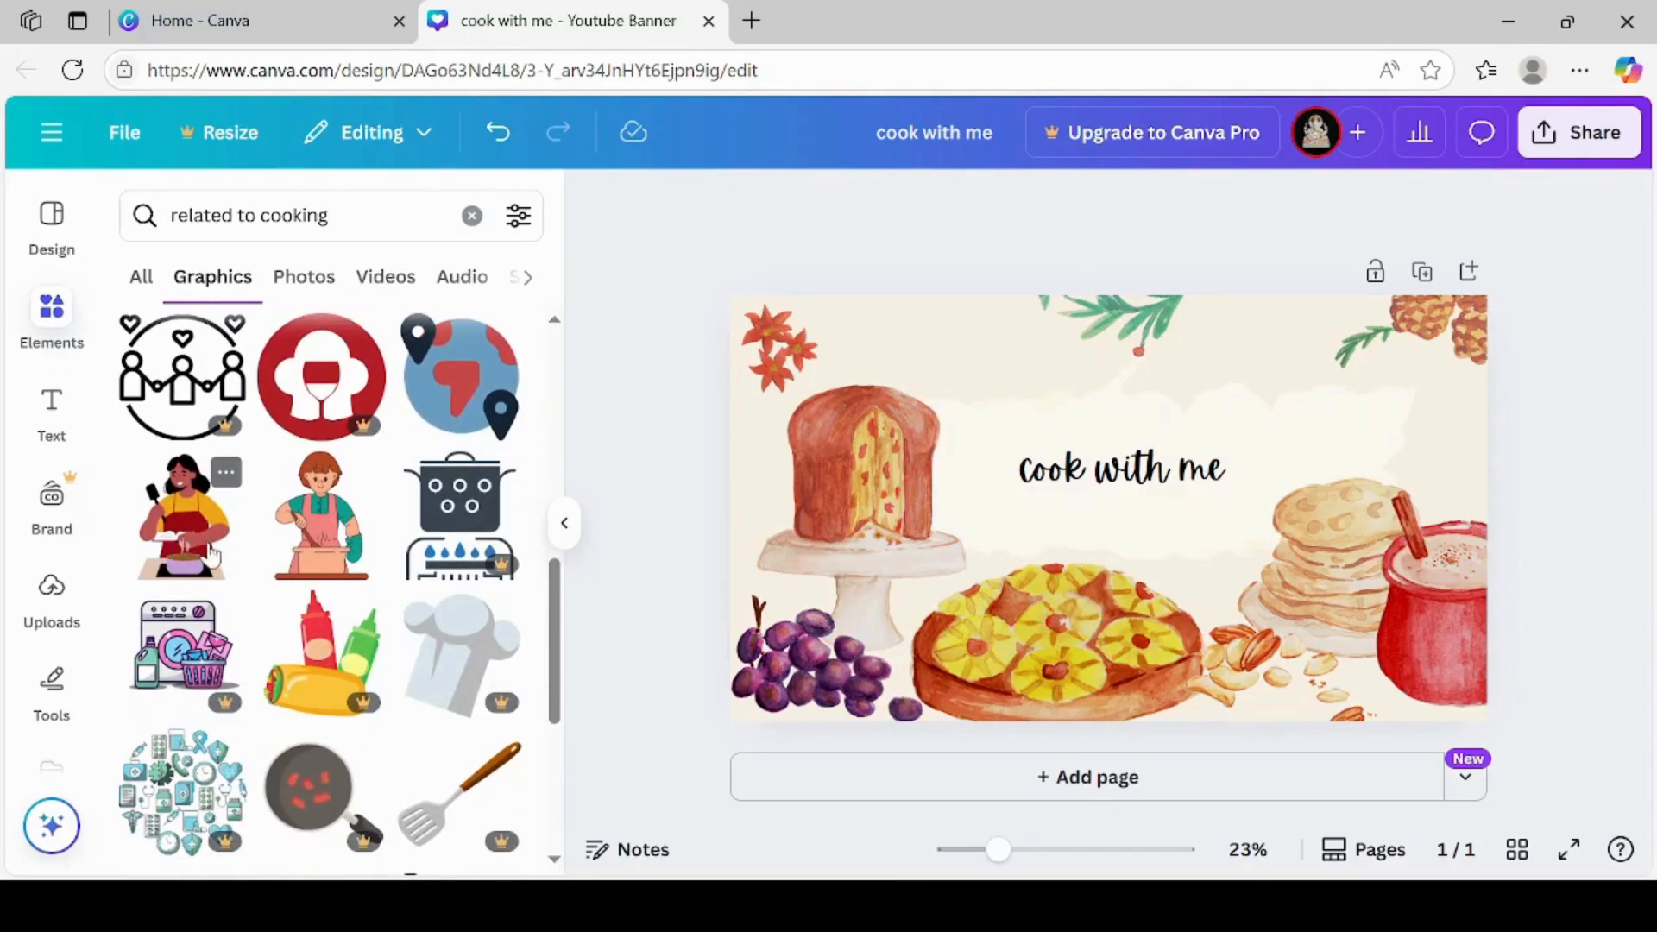
pyautogui.click(338, 567)
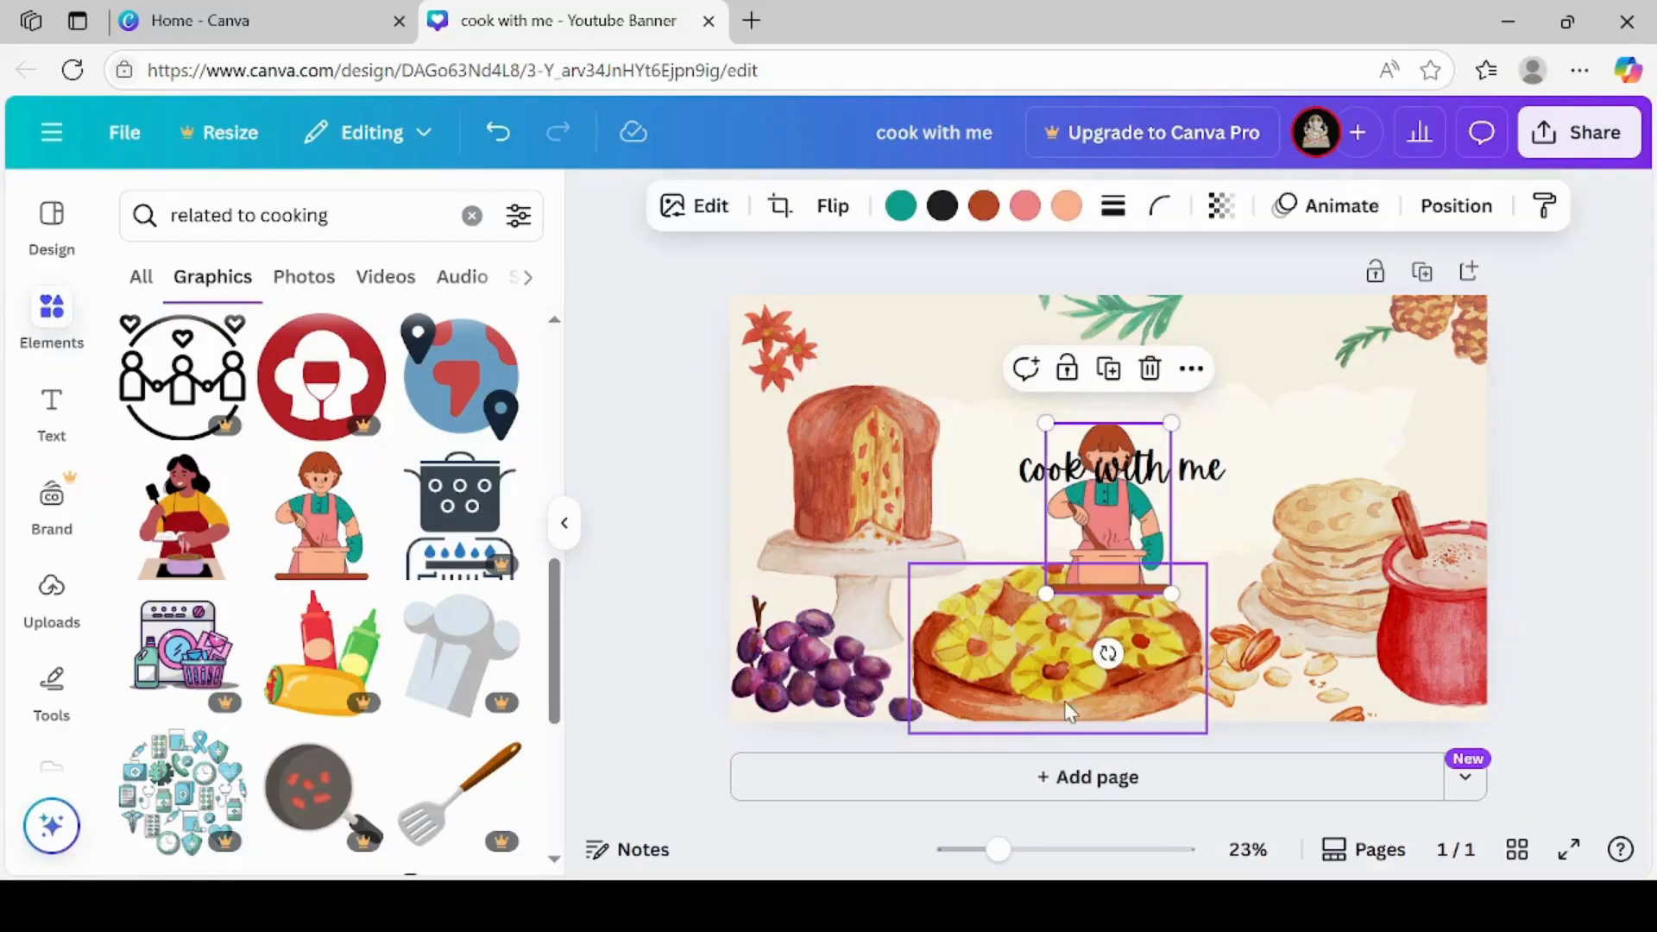
# Shrink the pineapple dish to about 40% and the cake-stand illustration to about half of its size
pyautogui.click(1039, 671)
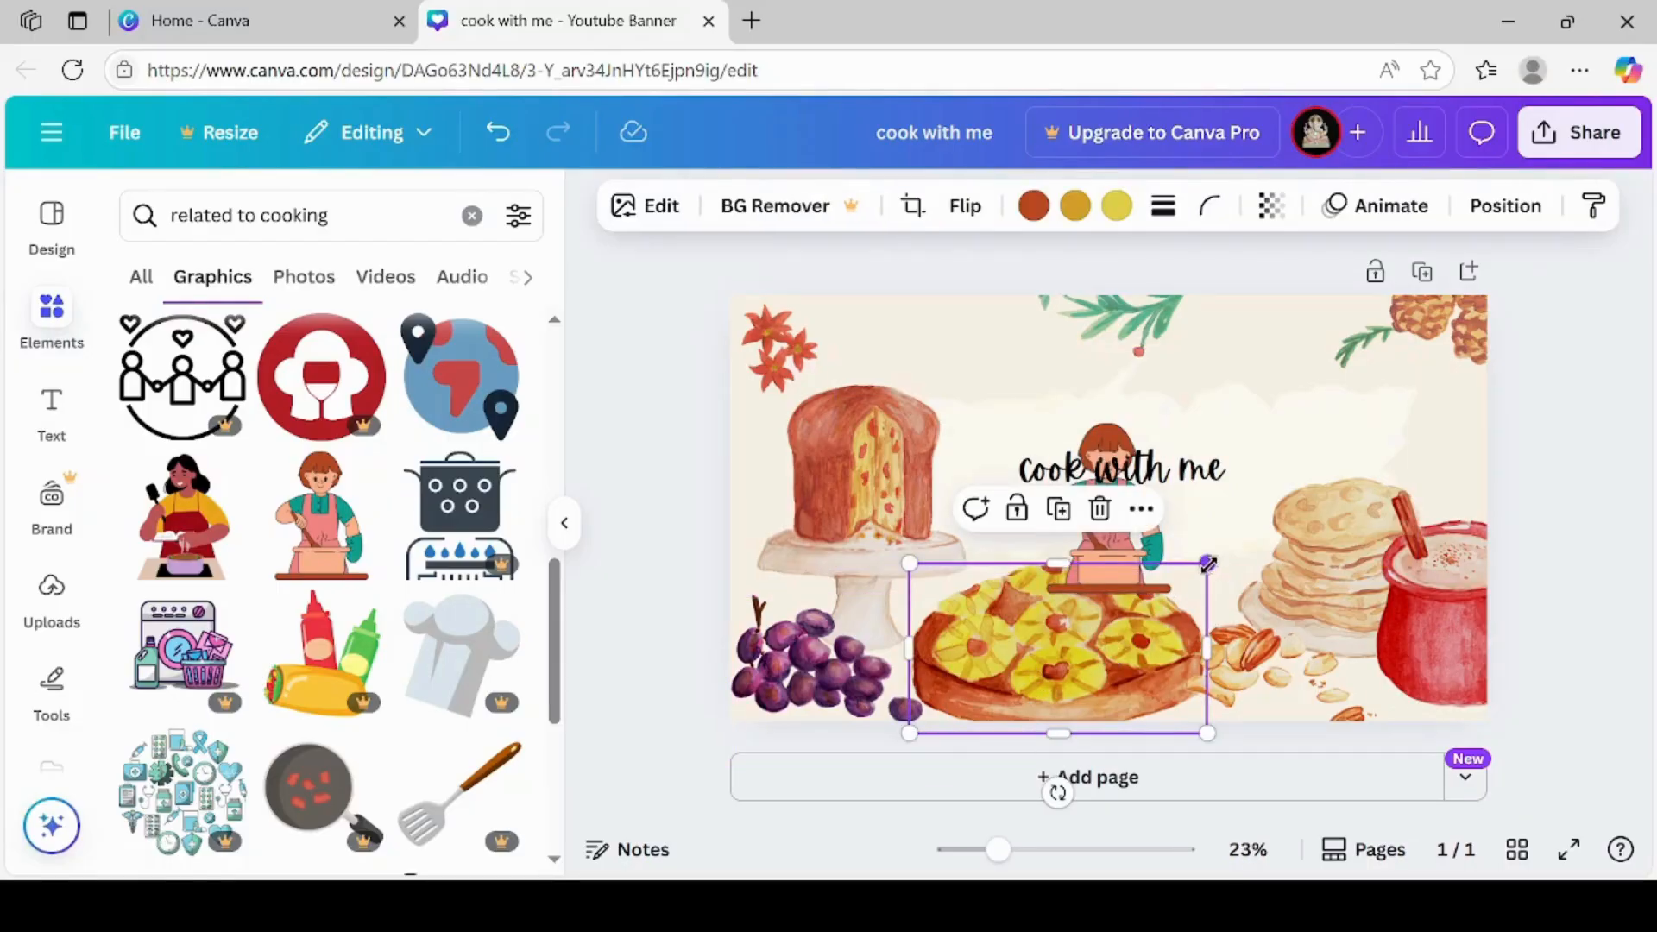
pyautogui.moveTo(1207, 564); pyautogui.dragTo(965, 575)
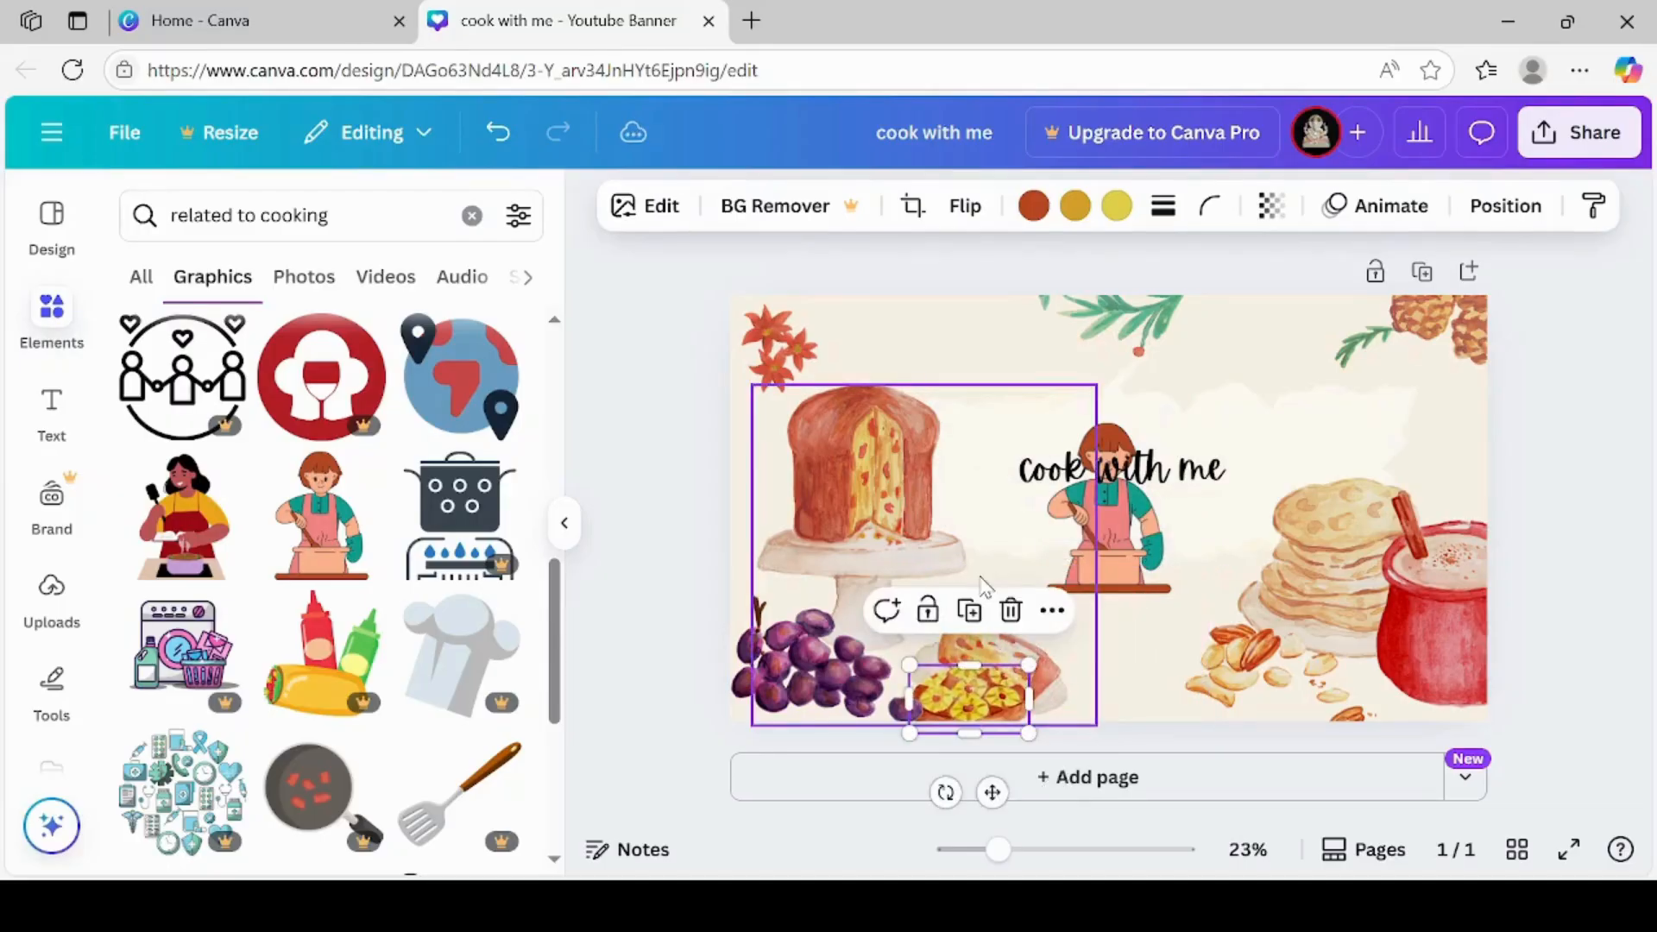
pyautogui.click(1008, 652)
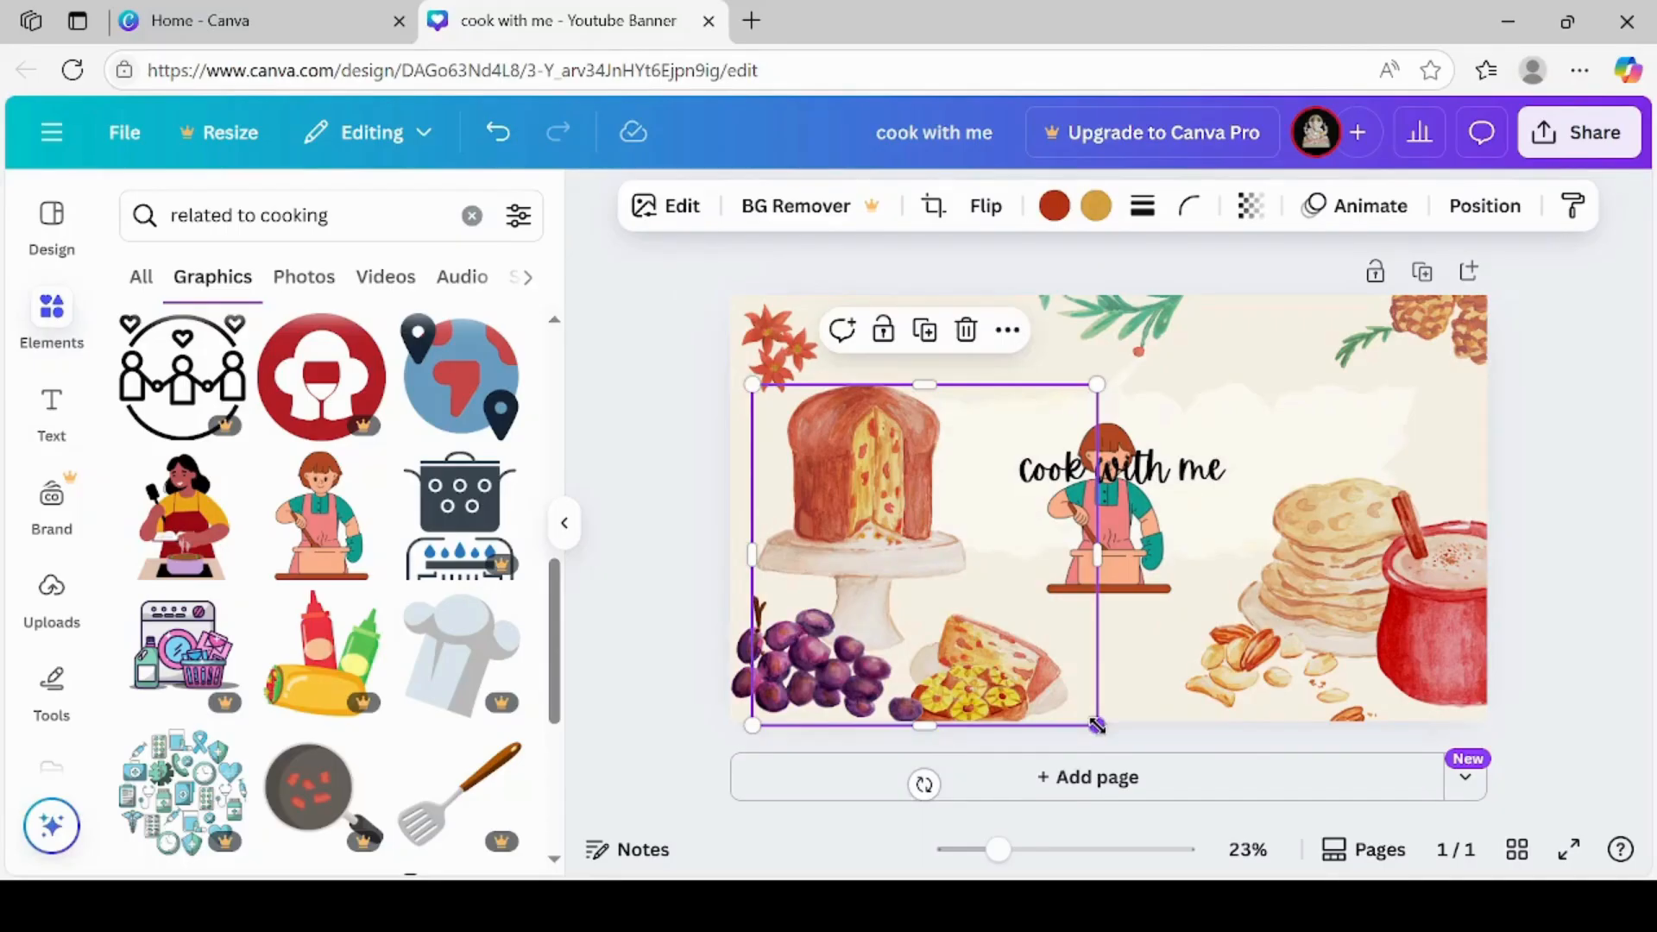
pyautogui.moveTo(1097, 726); pyautogui.dragTo(891, 586)
pyautogui.click(902, 594)
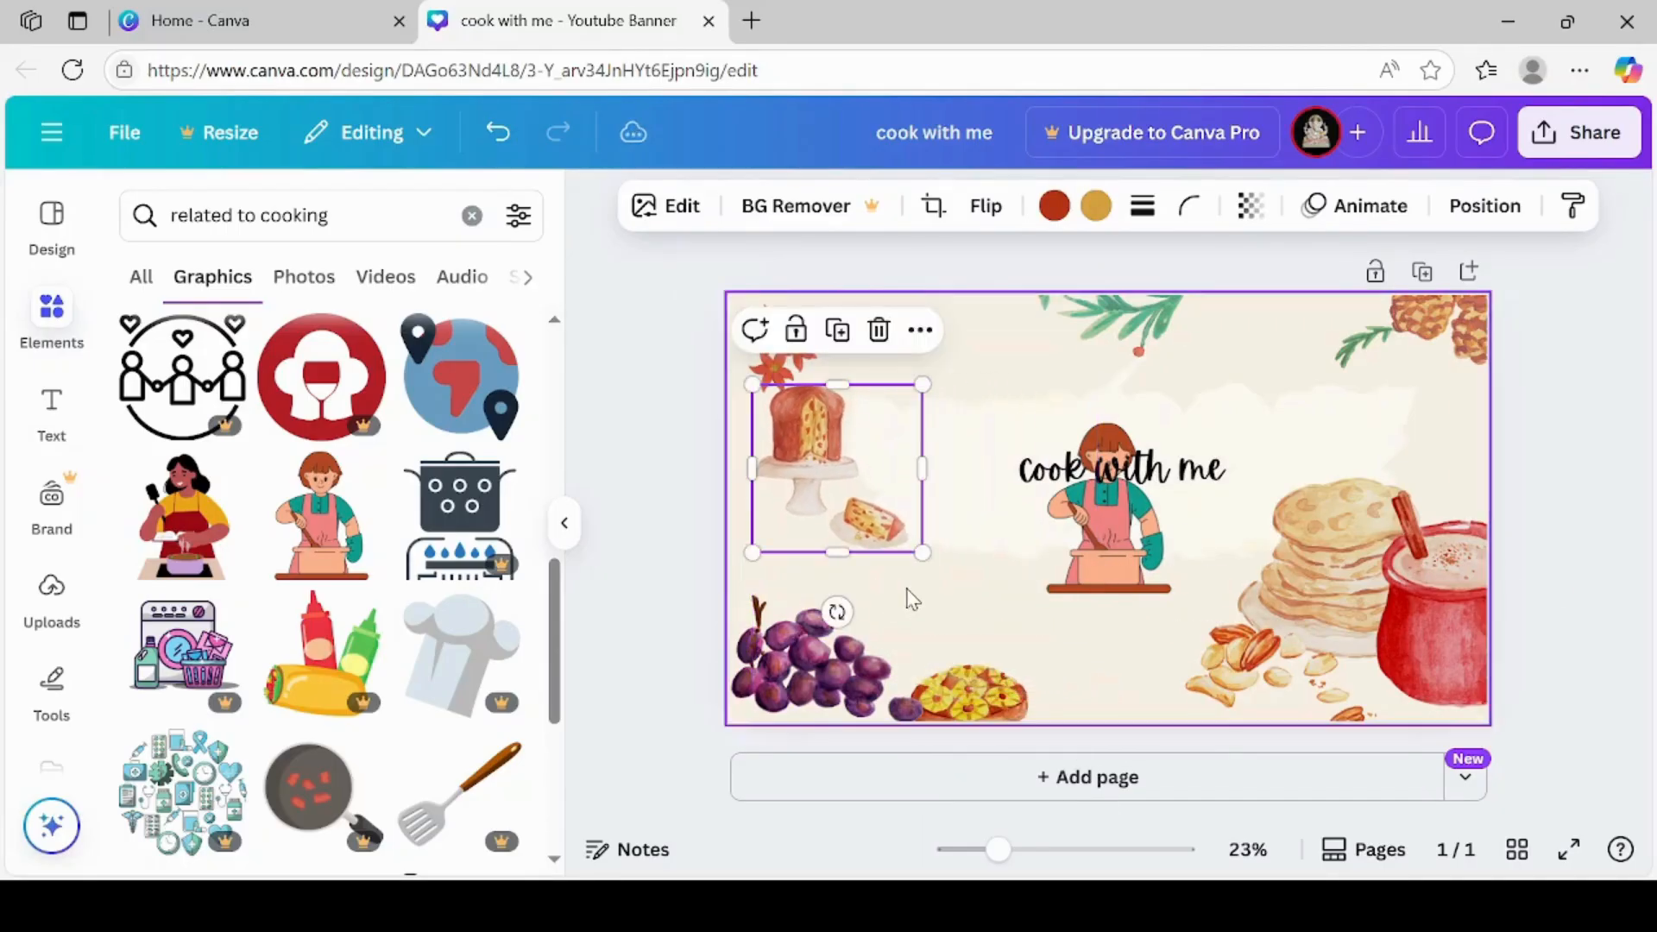
# Move the pineapple dish up beside the cake stand, just above the grapes
pyautogui.click(977, 693)
pyautogui.moveTo(978, 692); pyautogui.dragTo(903, 529)
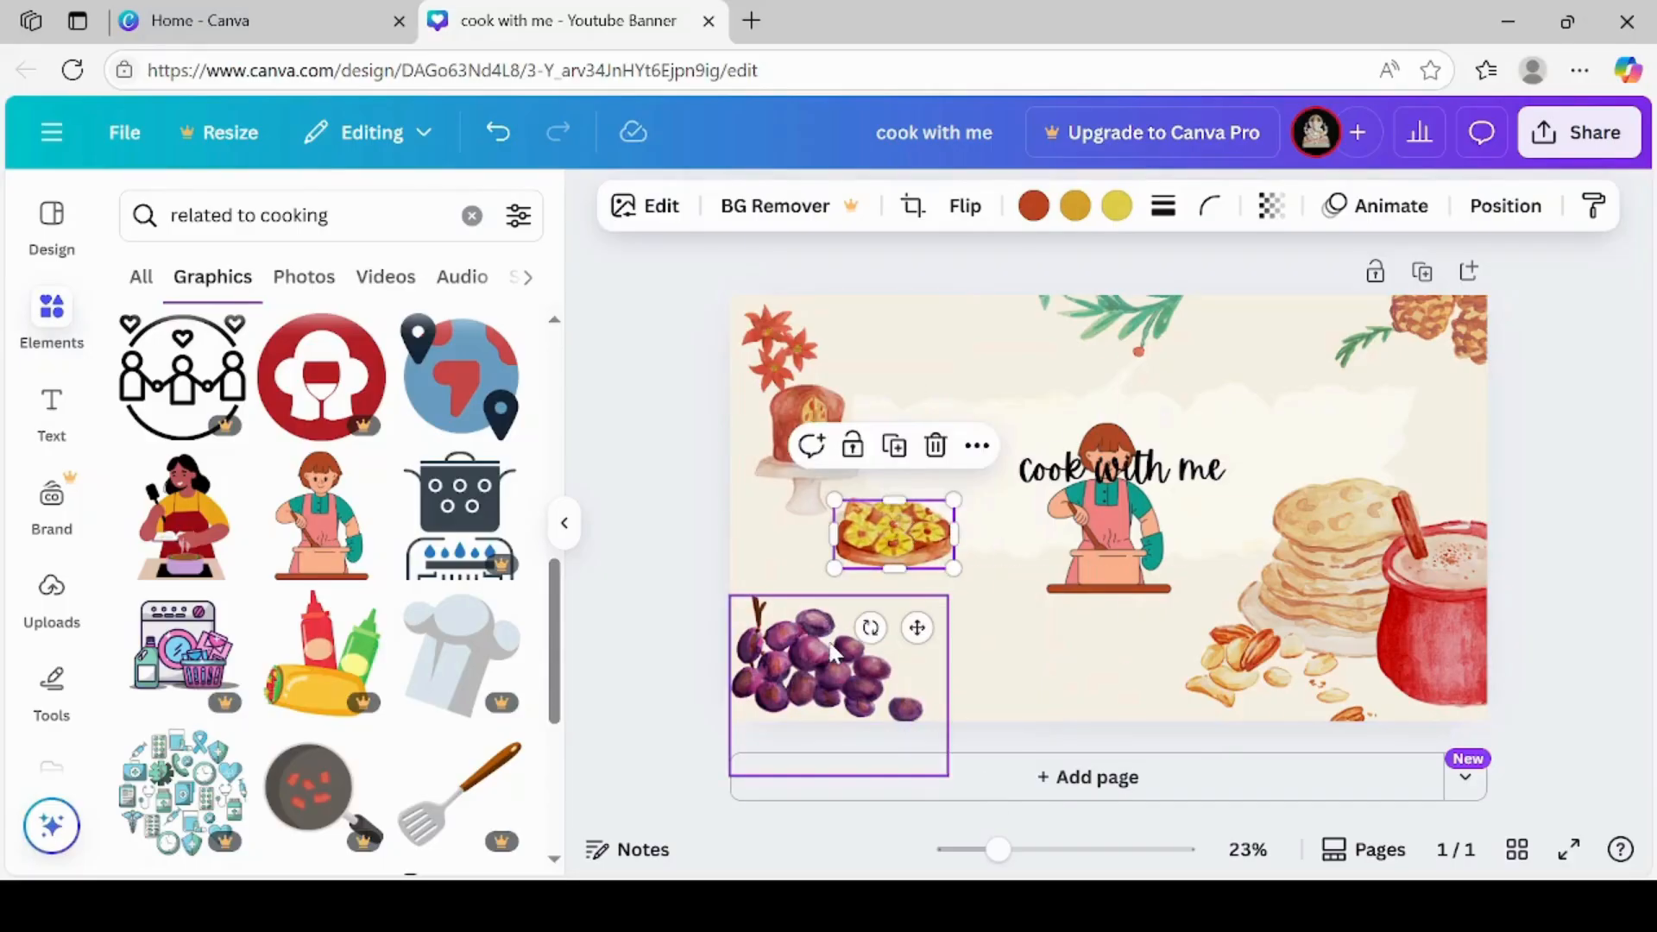
# Move the grapes up beneath the pineapple dish and enlarge the red-haired cook to about 1.8 times its size, placed toward the banner's lower left
pyautogui.moveTo(833, 654); pyautogui.dragTo(807, 567)
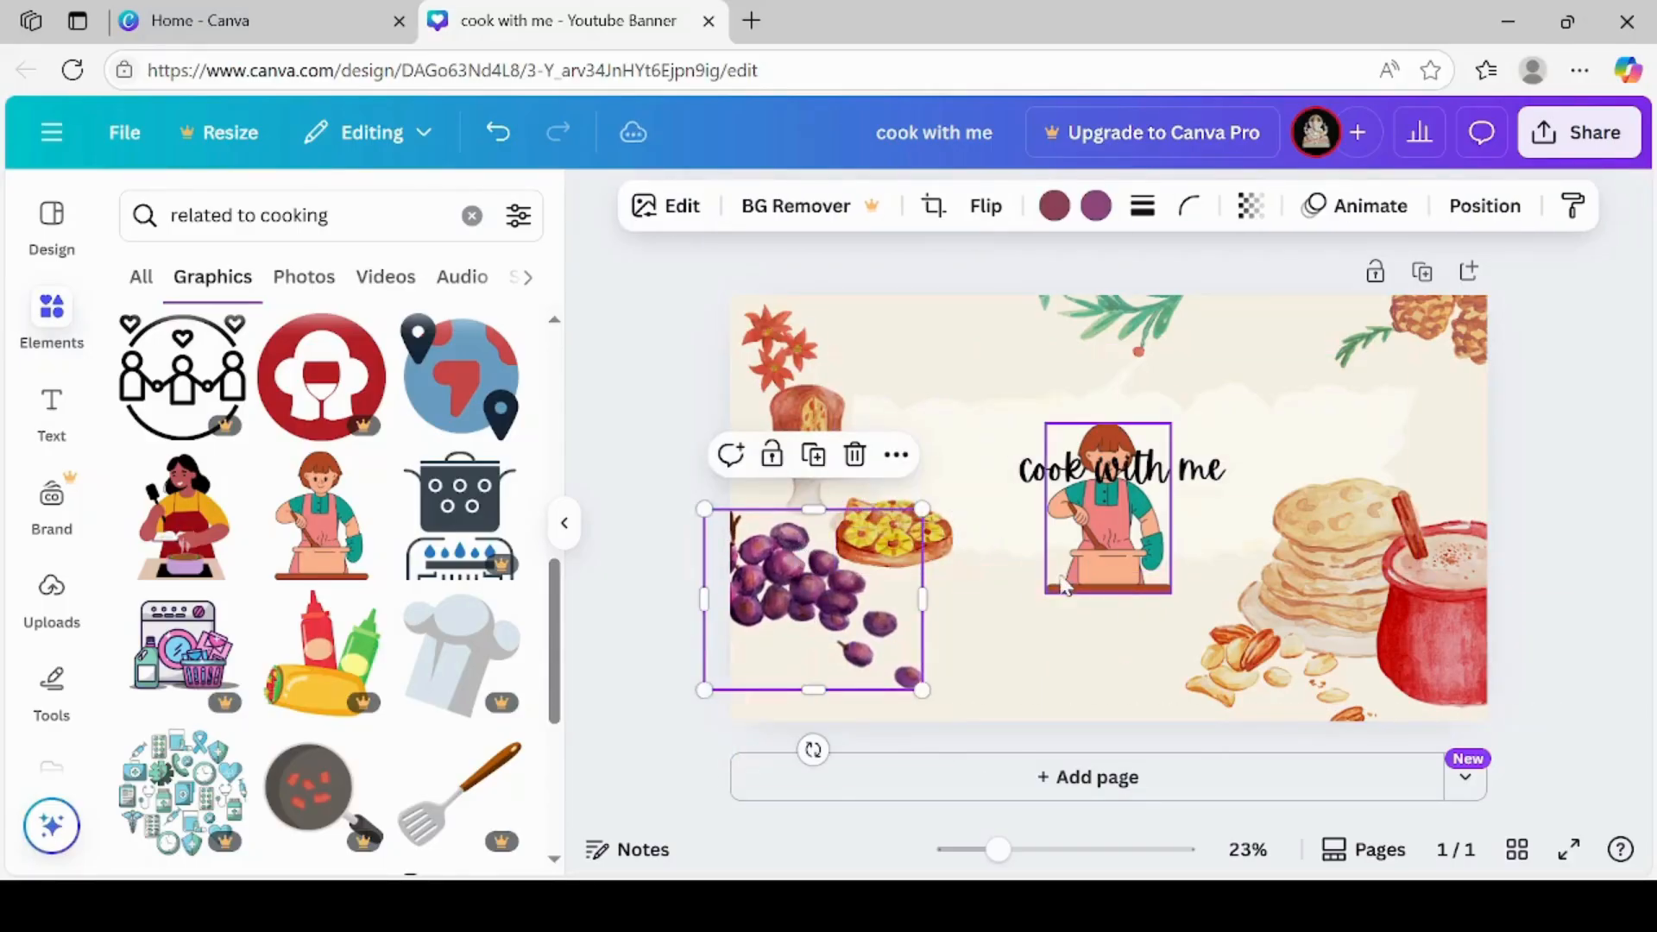
pyautogui.moveTo(1094, 578); pyautogui.dragTo(1040, 682)
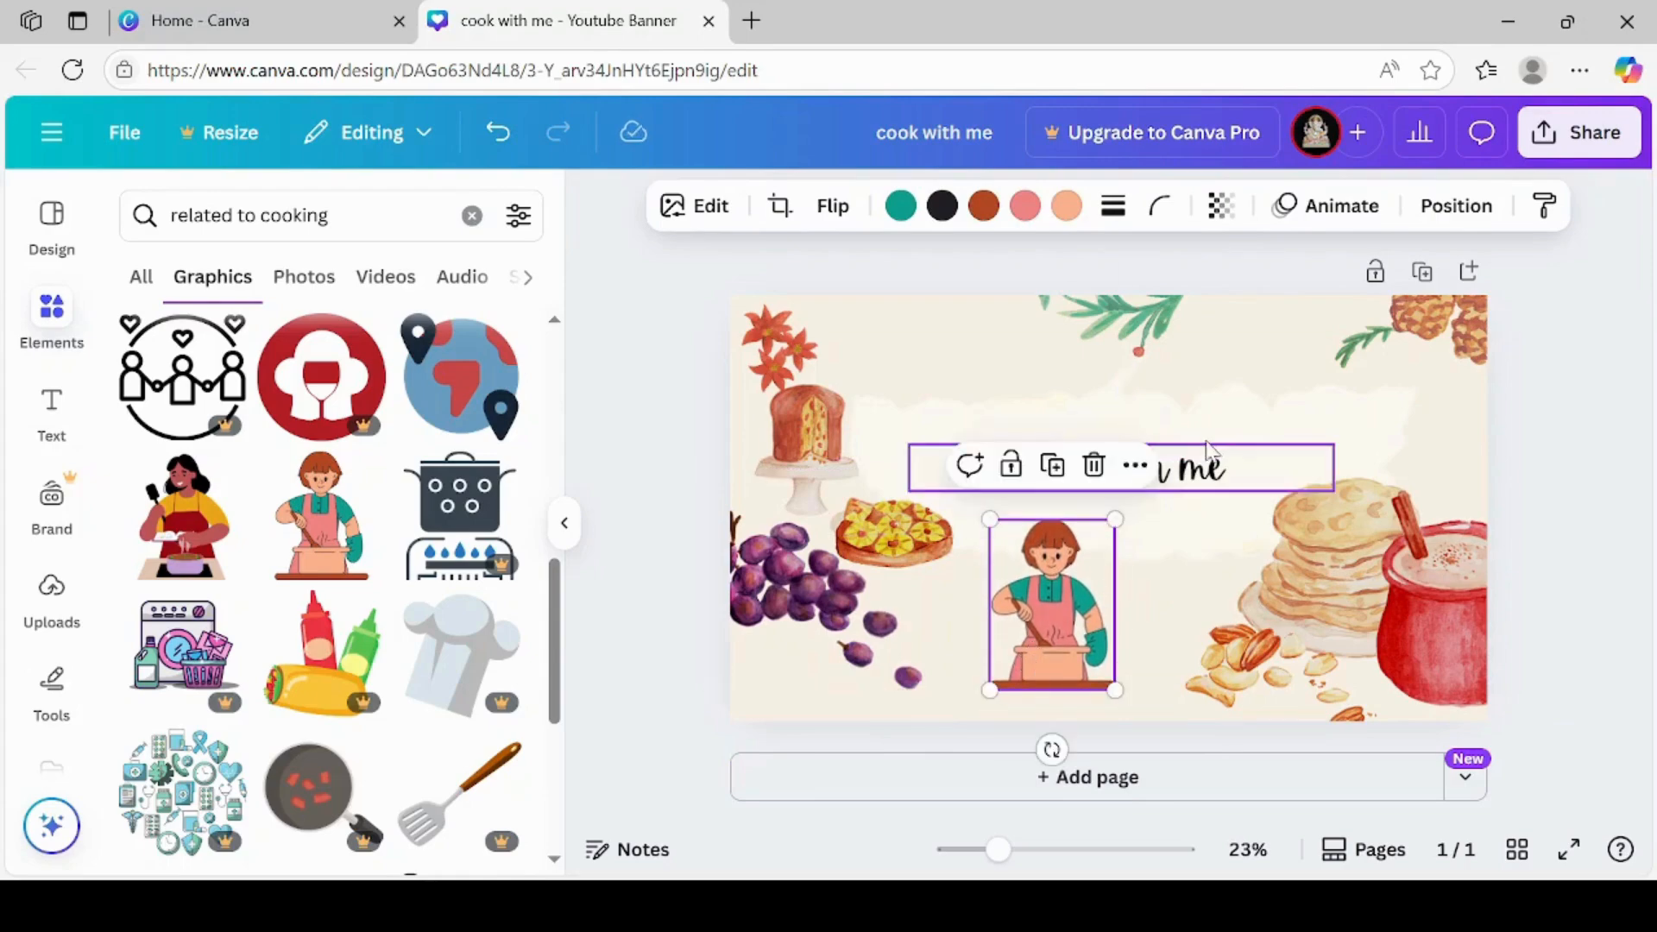
pyautogui.moveTo(1117, 521); pyautogui.dragTo(1316, 467)
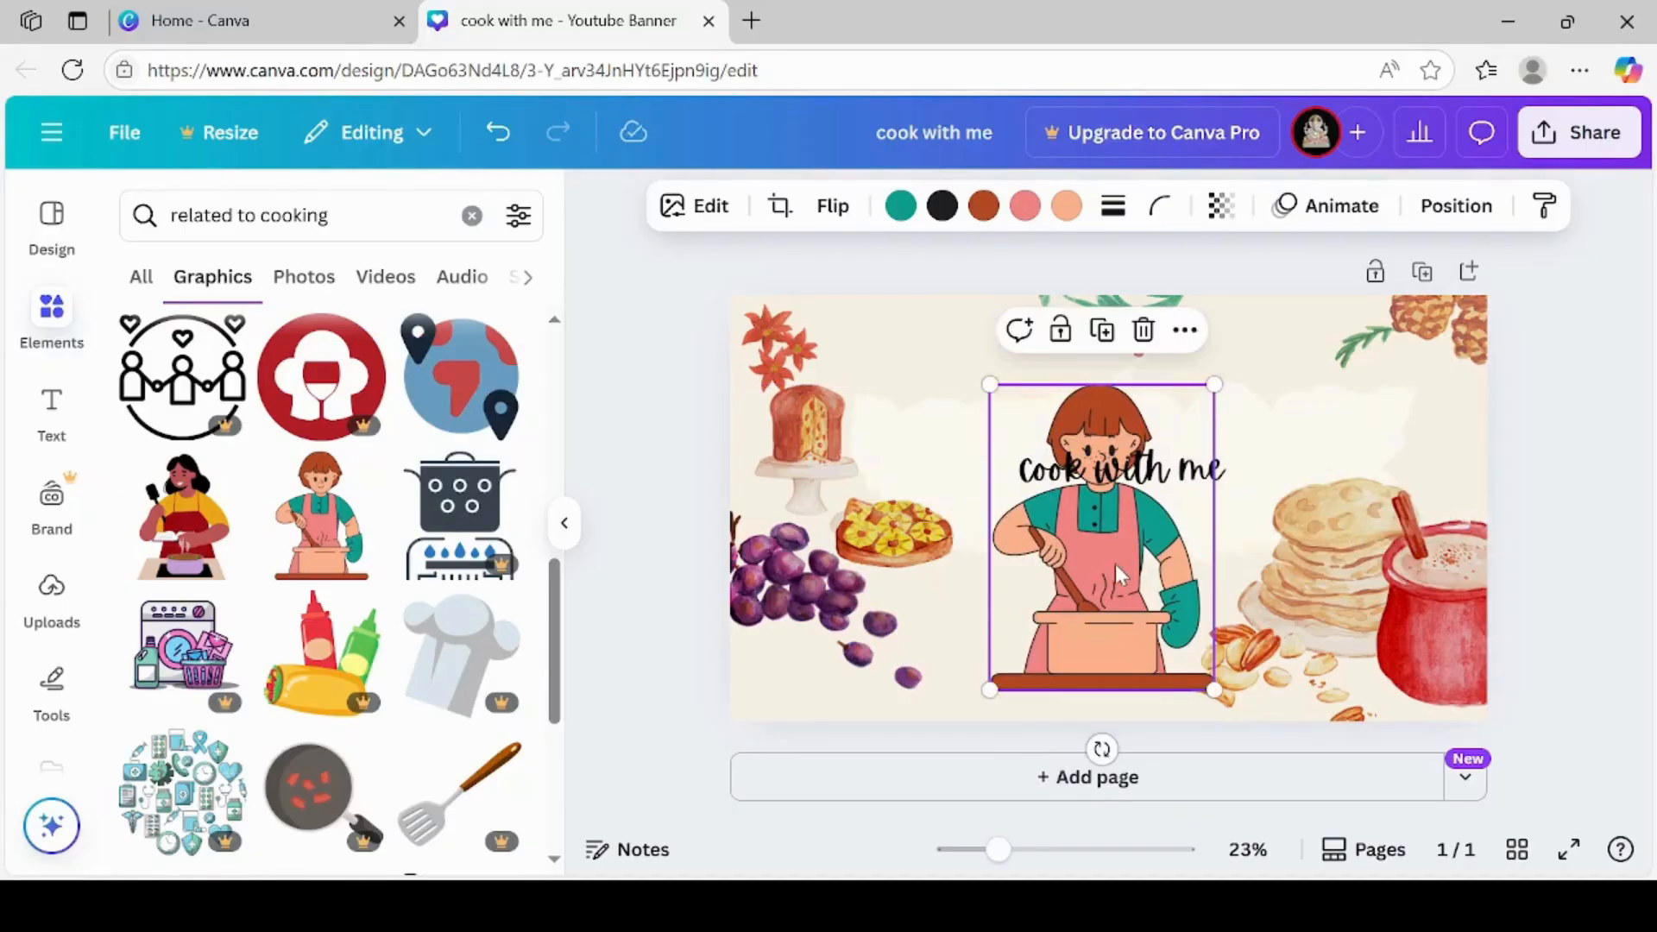
pyautogui.moveTo(1115, 563); pyautogui.dragTo(1101, 593)
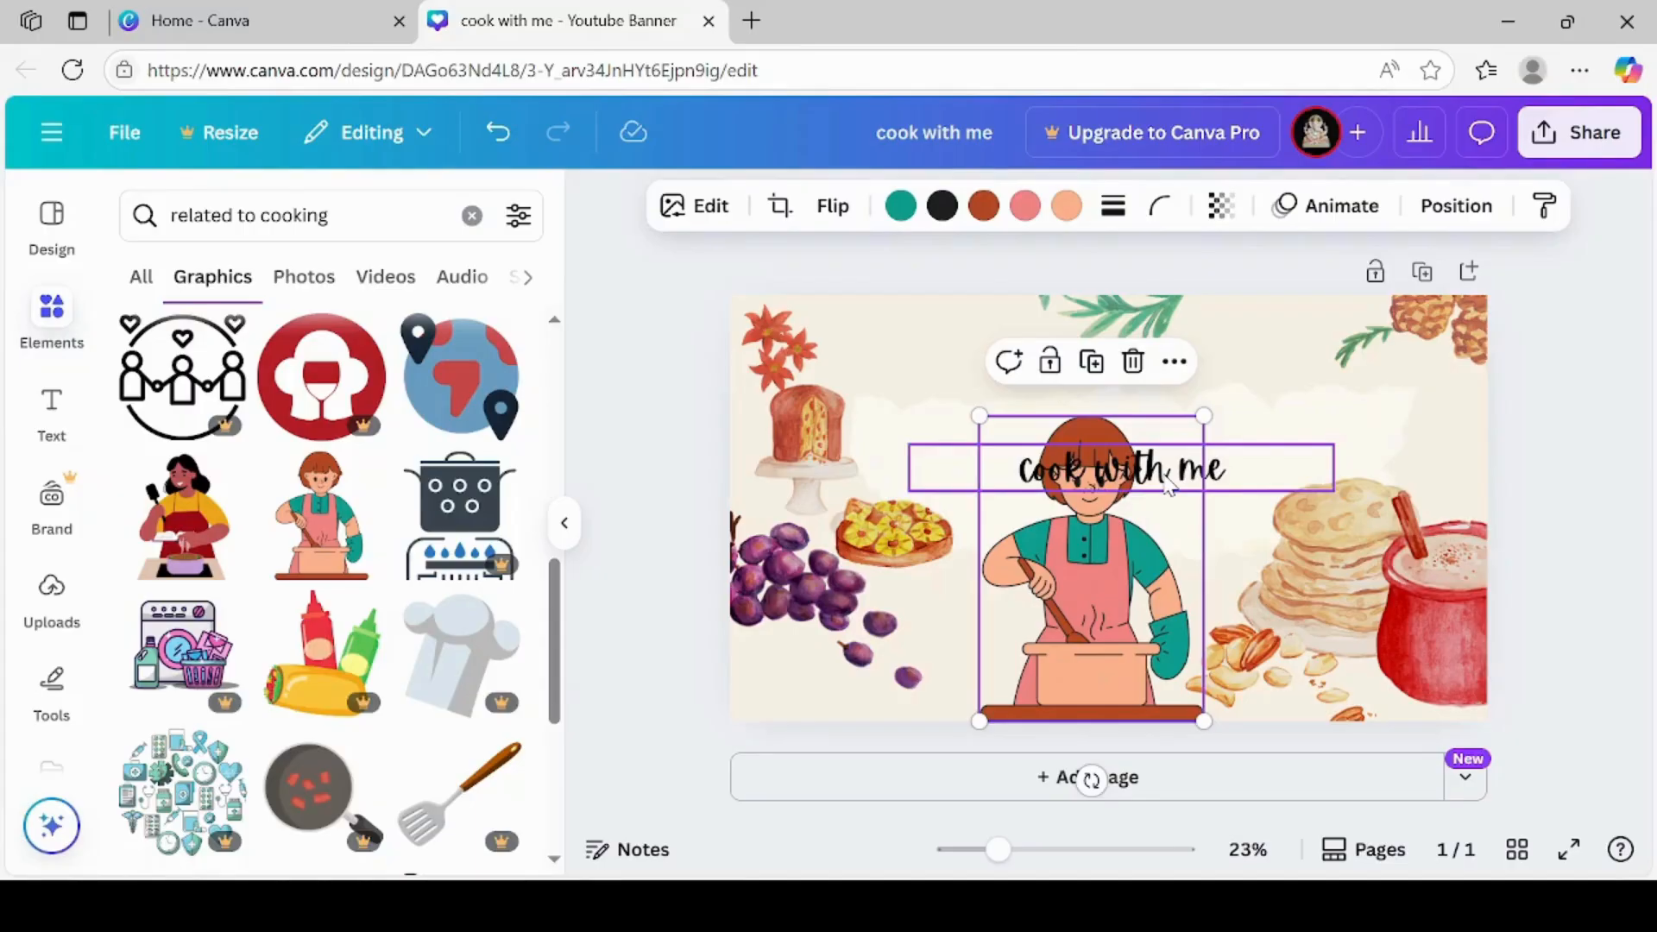
pyautogui.moveTo(1167, 485); pyautogui.dragTo(989, 499)
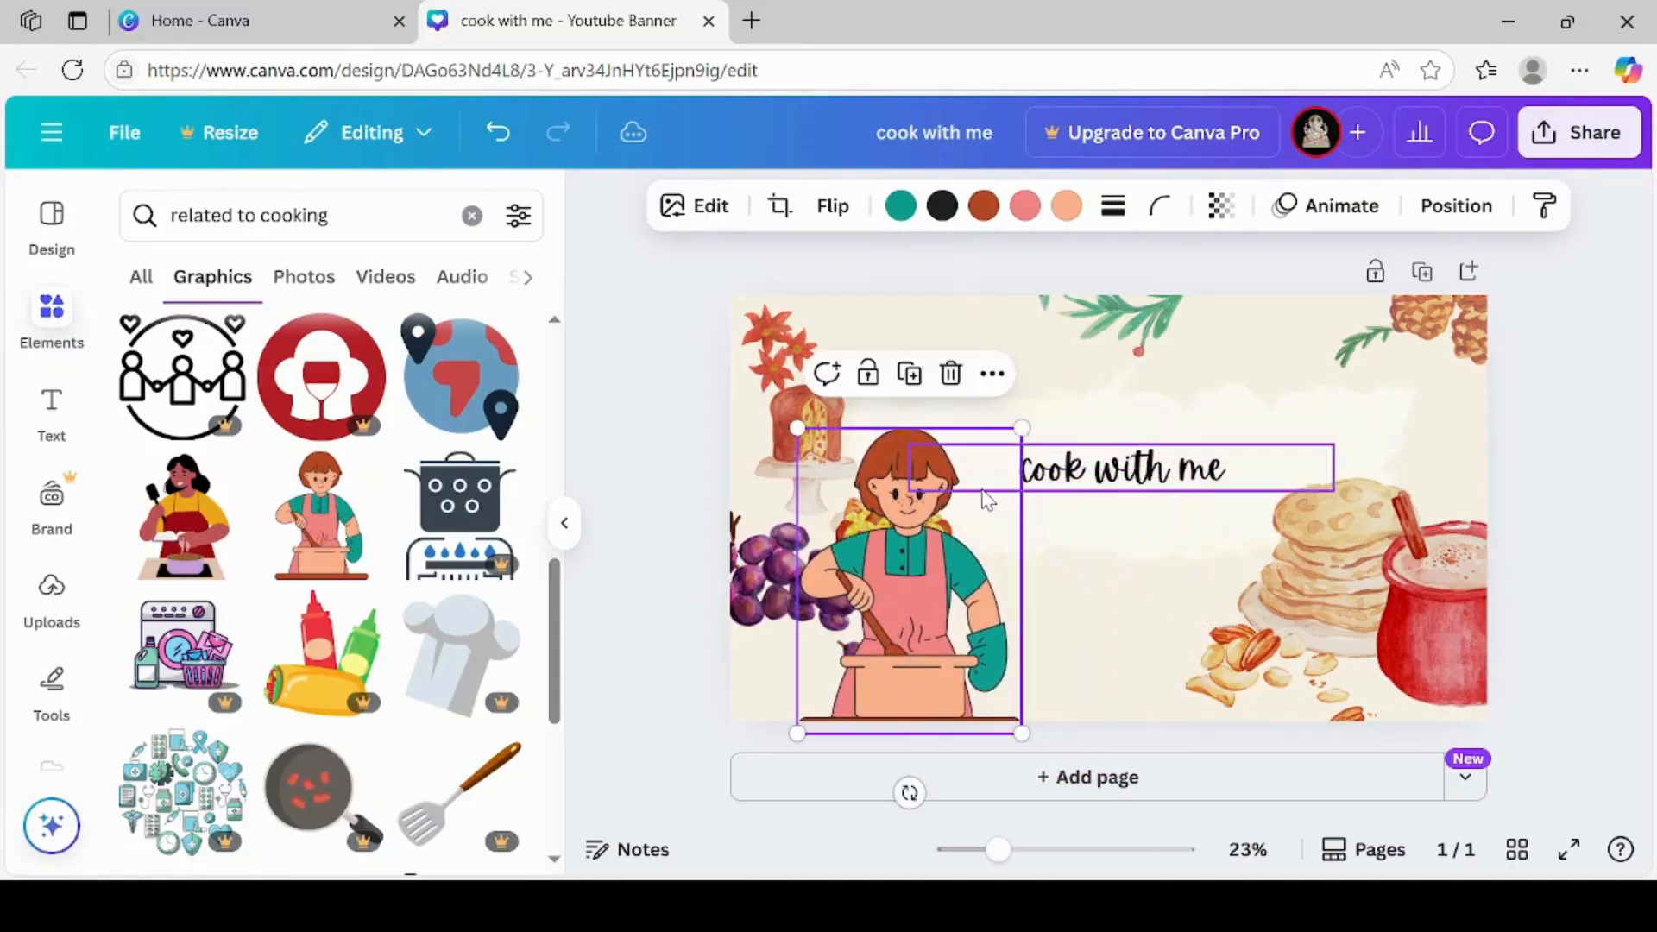
# Move the "cook with me" title and its pale painted backdrop up, centering the title on the backdrop
pyautogui.click(1137, 477)
pyautogui.moveTo(1137, 477); pyautogui.dragTo(1162, 397)
pyautogui.moveTo(1122, 529); pyautogui.dragTo(1117, 449)
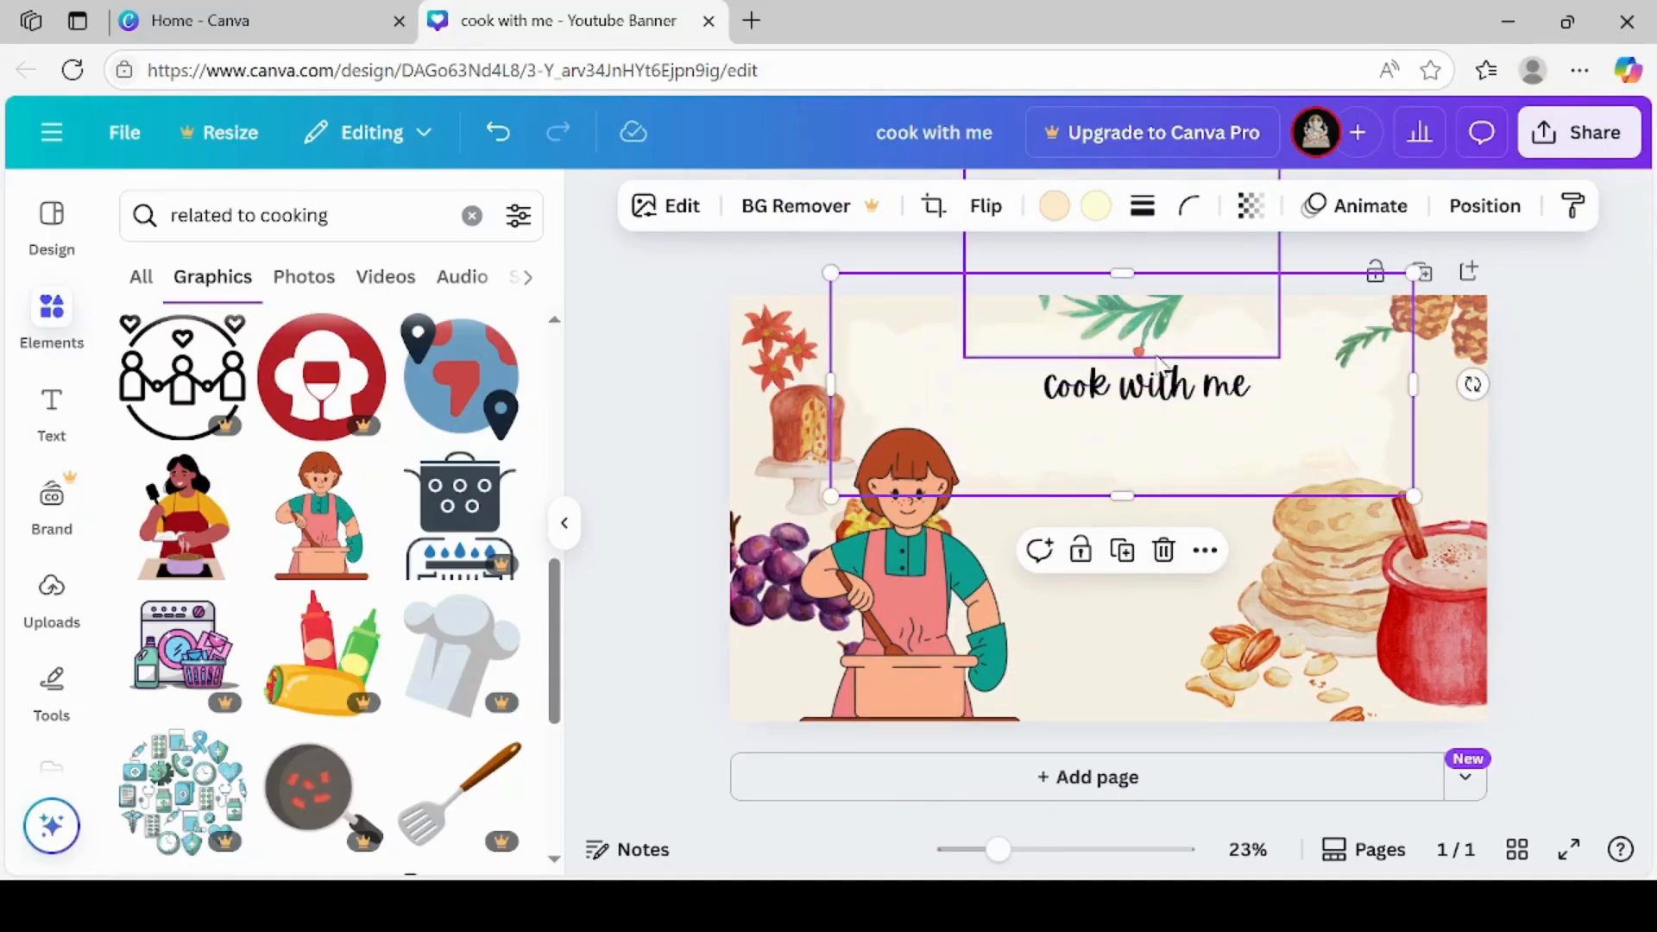
pyautogui.moveTo(1150, 388); pyautogui.dragTo(1121, 393)
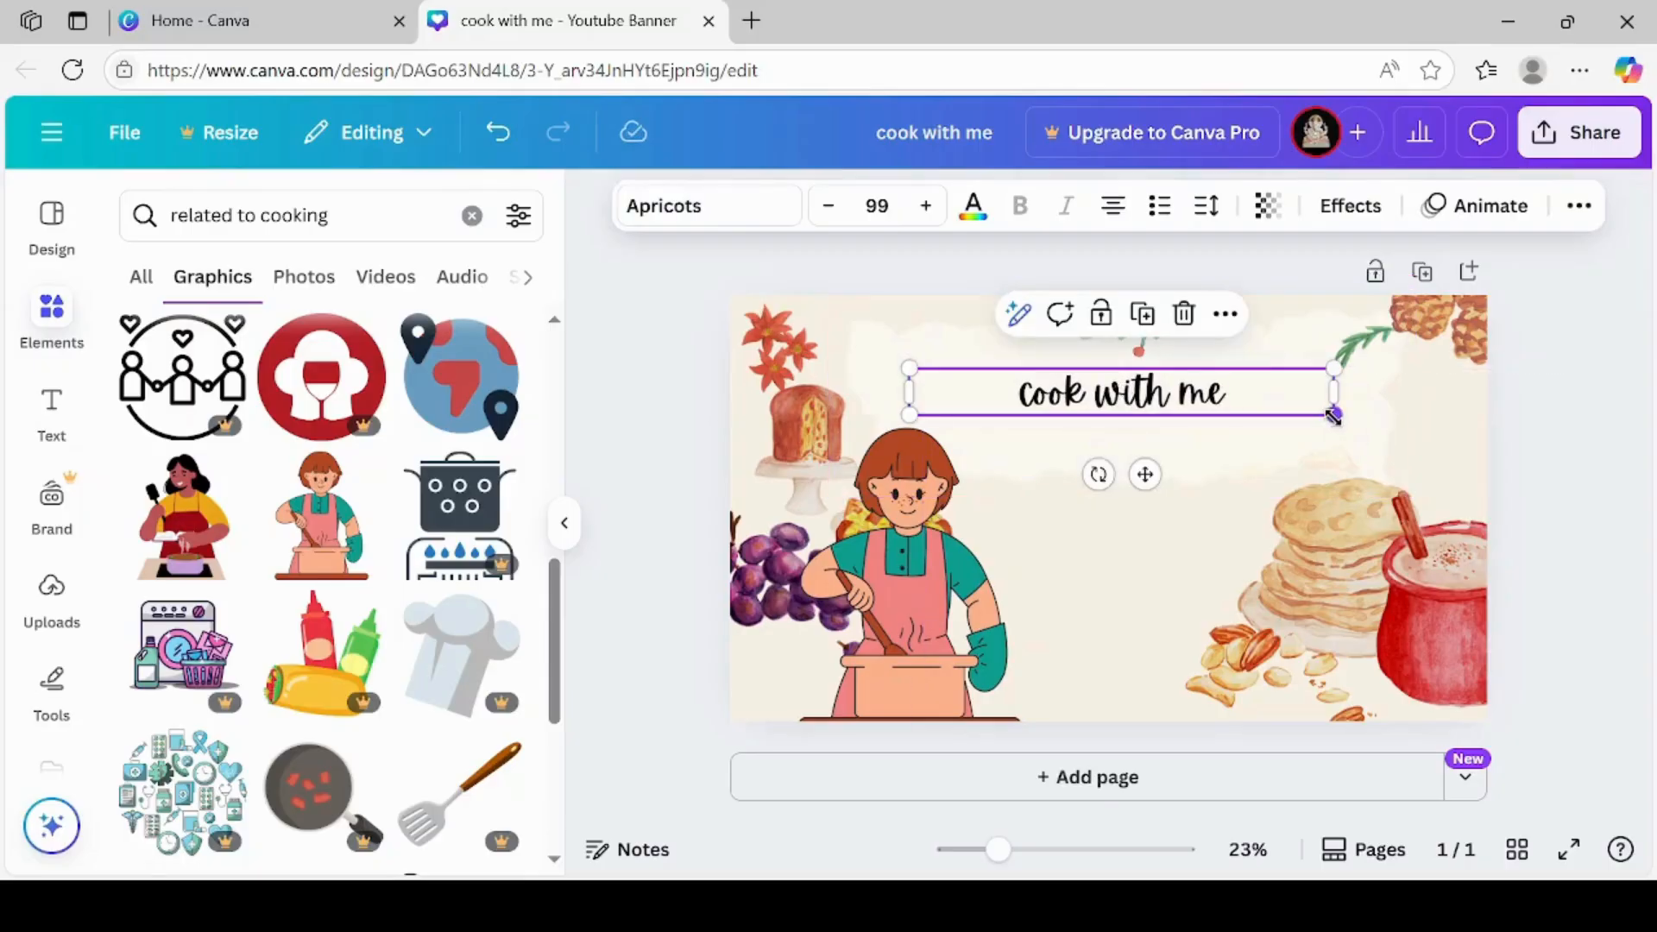
# Increase the font size of the "cook with me" title to 143
pyautogui.moveTo(1334, 417); pyautogui.dragTo(1349, 421)
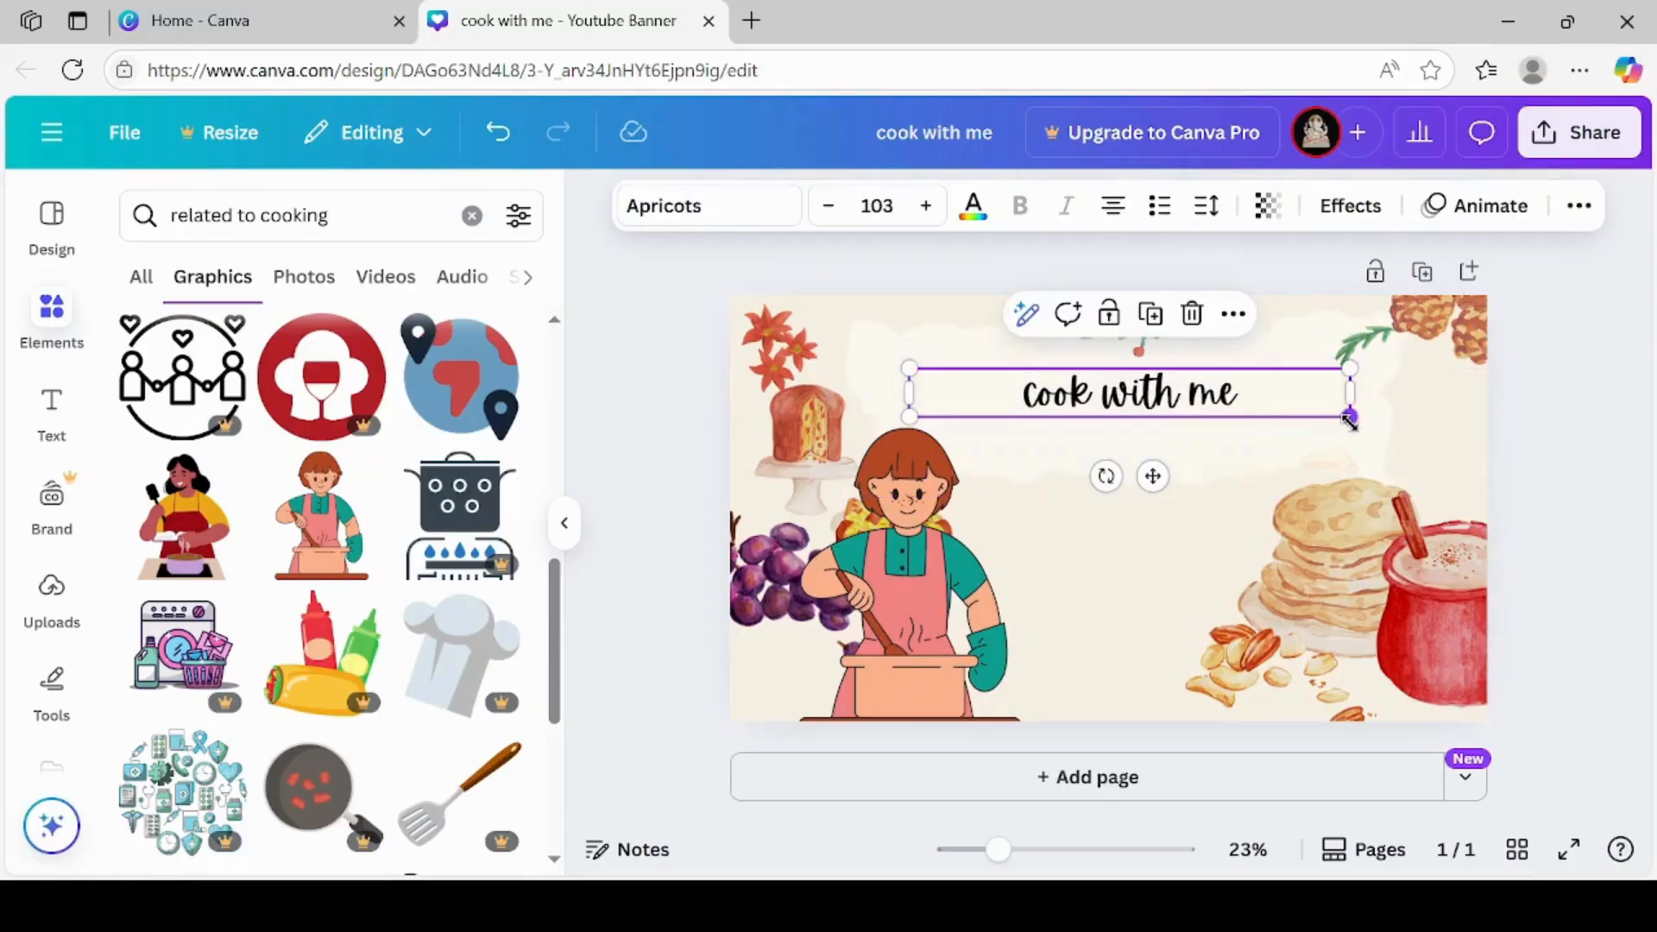
pyautogui.click(925, 207)
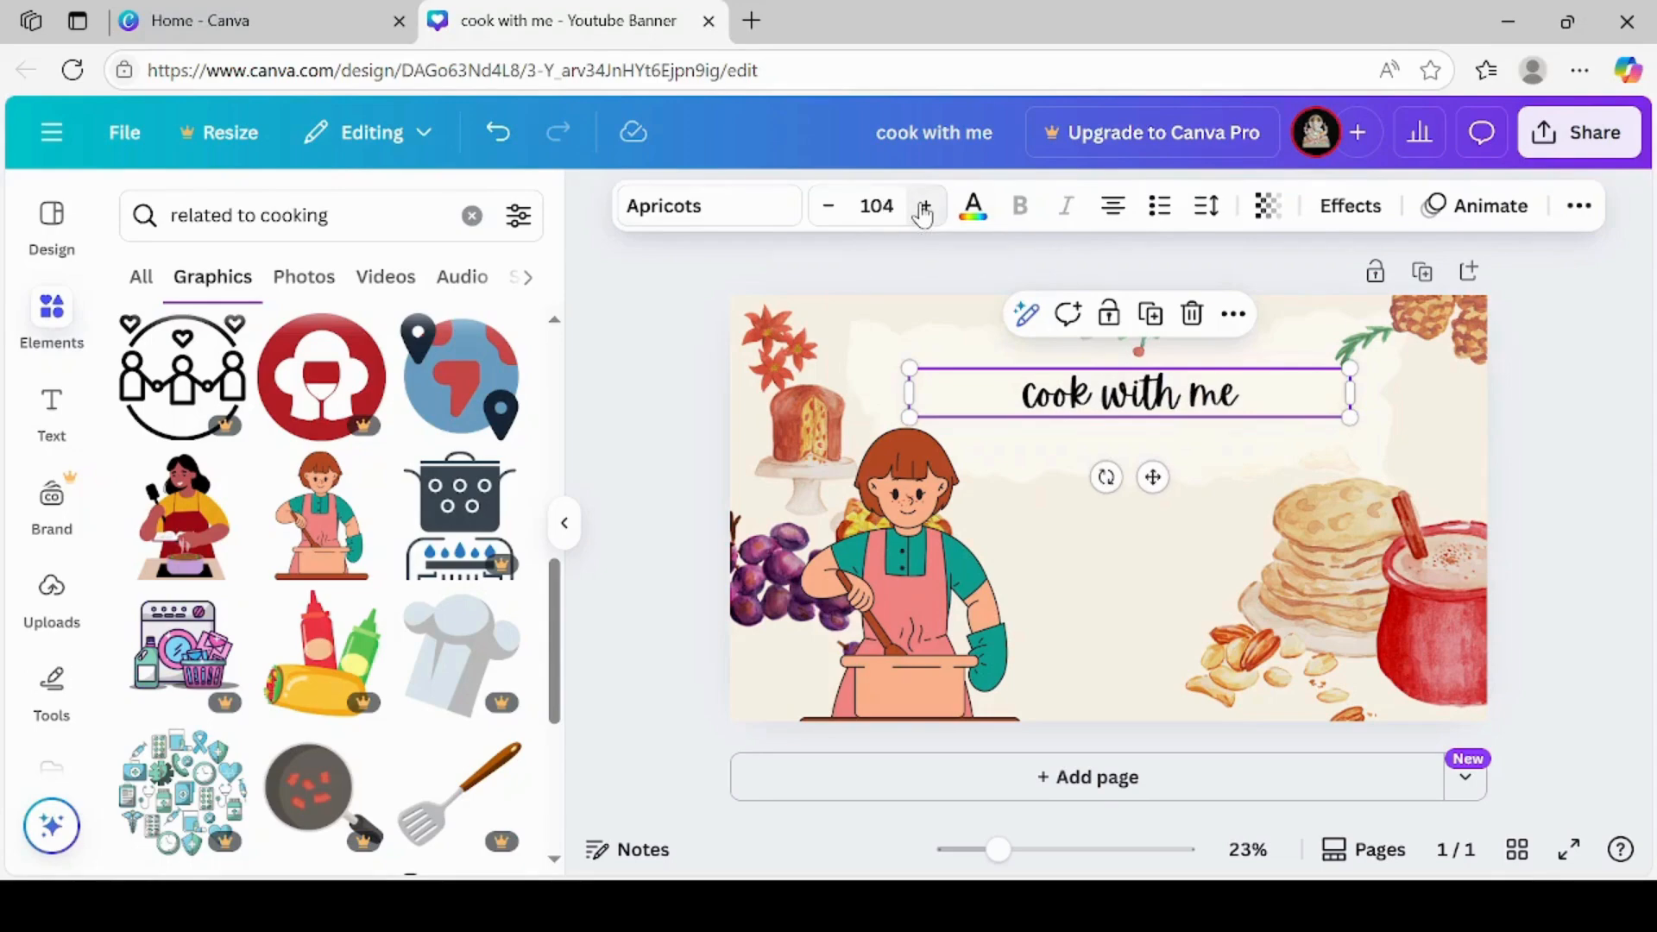
pyautogui.click(924, 209)
pyautogui.click(923, 211)
pyautogui.click(924, 211)
pyautogui.click(923, 211)
pyautogui.click(924, 211)
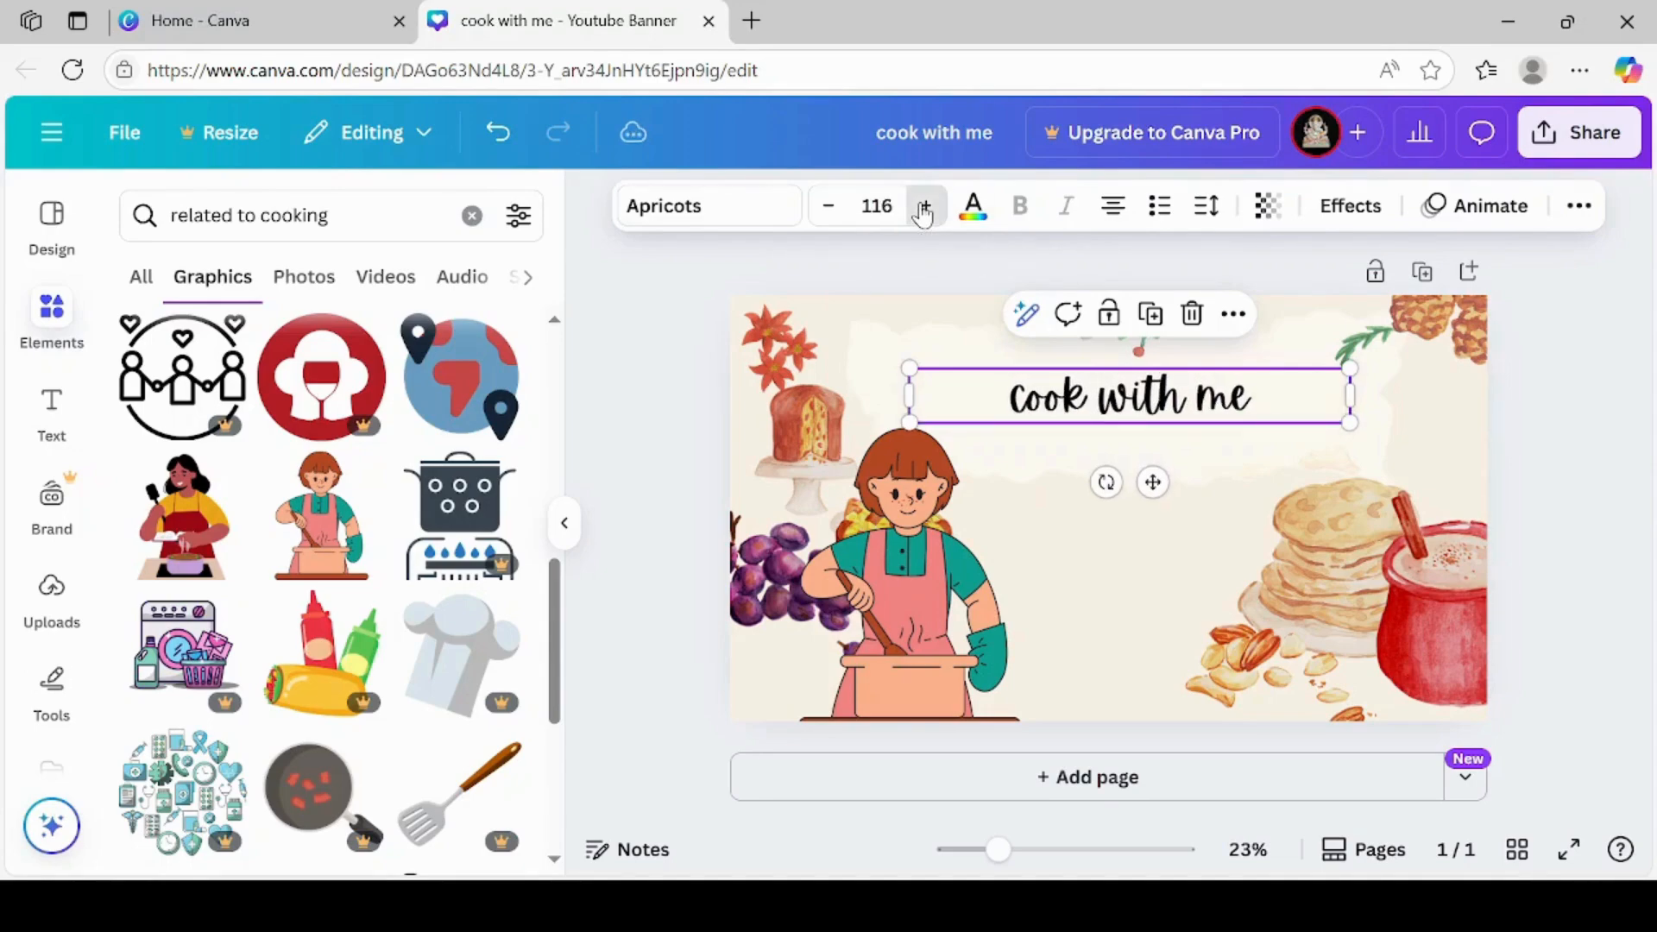
pyautogui.click(923, 211)
pyautogui.click(924, 211)
pyautogui.click(924, 210)
pyautogui.click(923, 211)
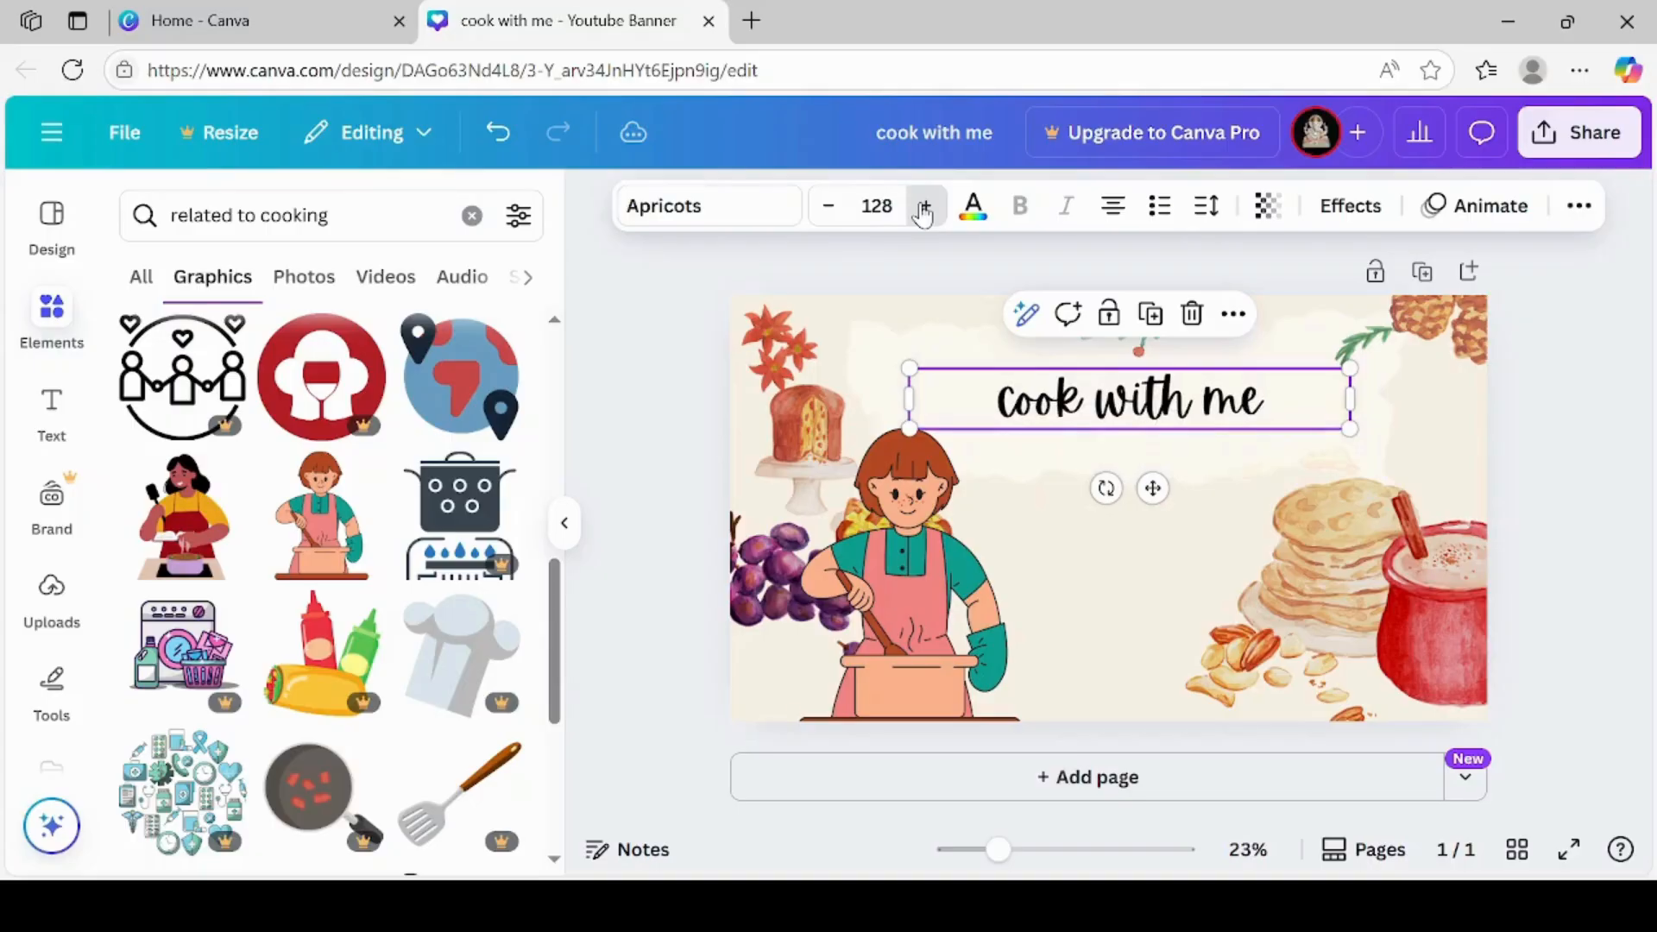
pyautogui.click(924, 210)
pyautogui.click(924, 210)
pyautogui.click(924, 210)
pyautogui.click(924, 210)
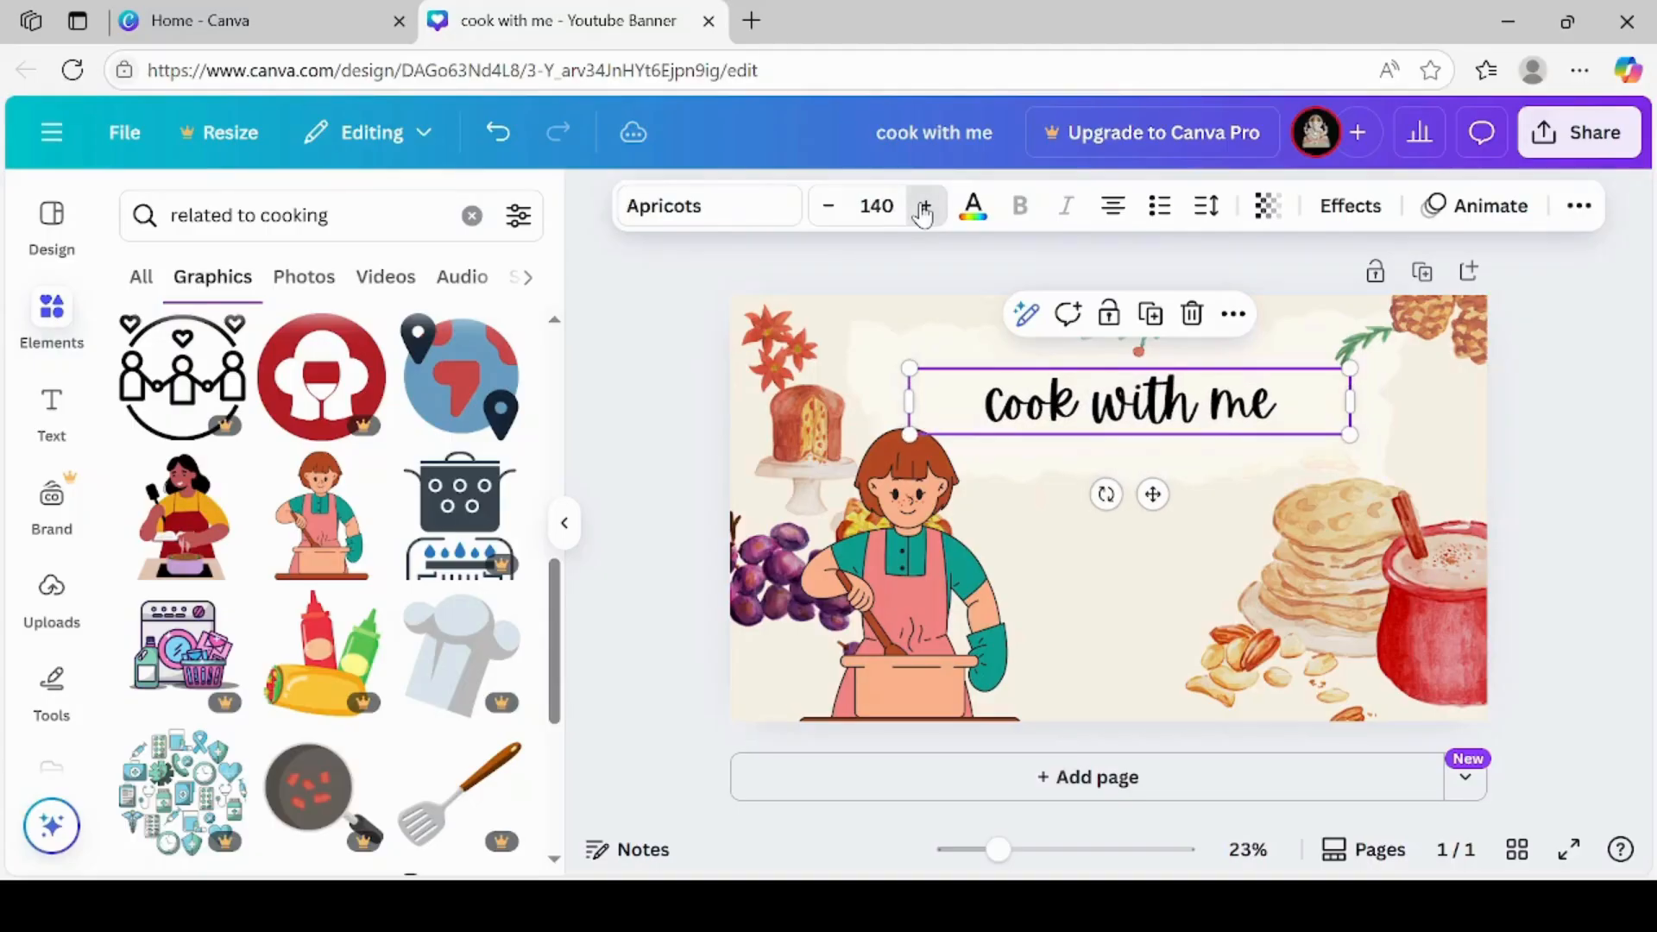
pyautogui.click(923, 211)
pyautogui.click(923, 211)
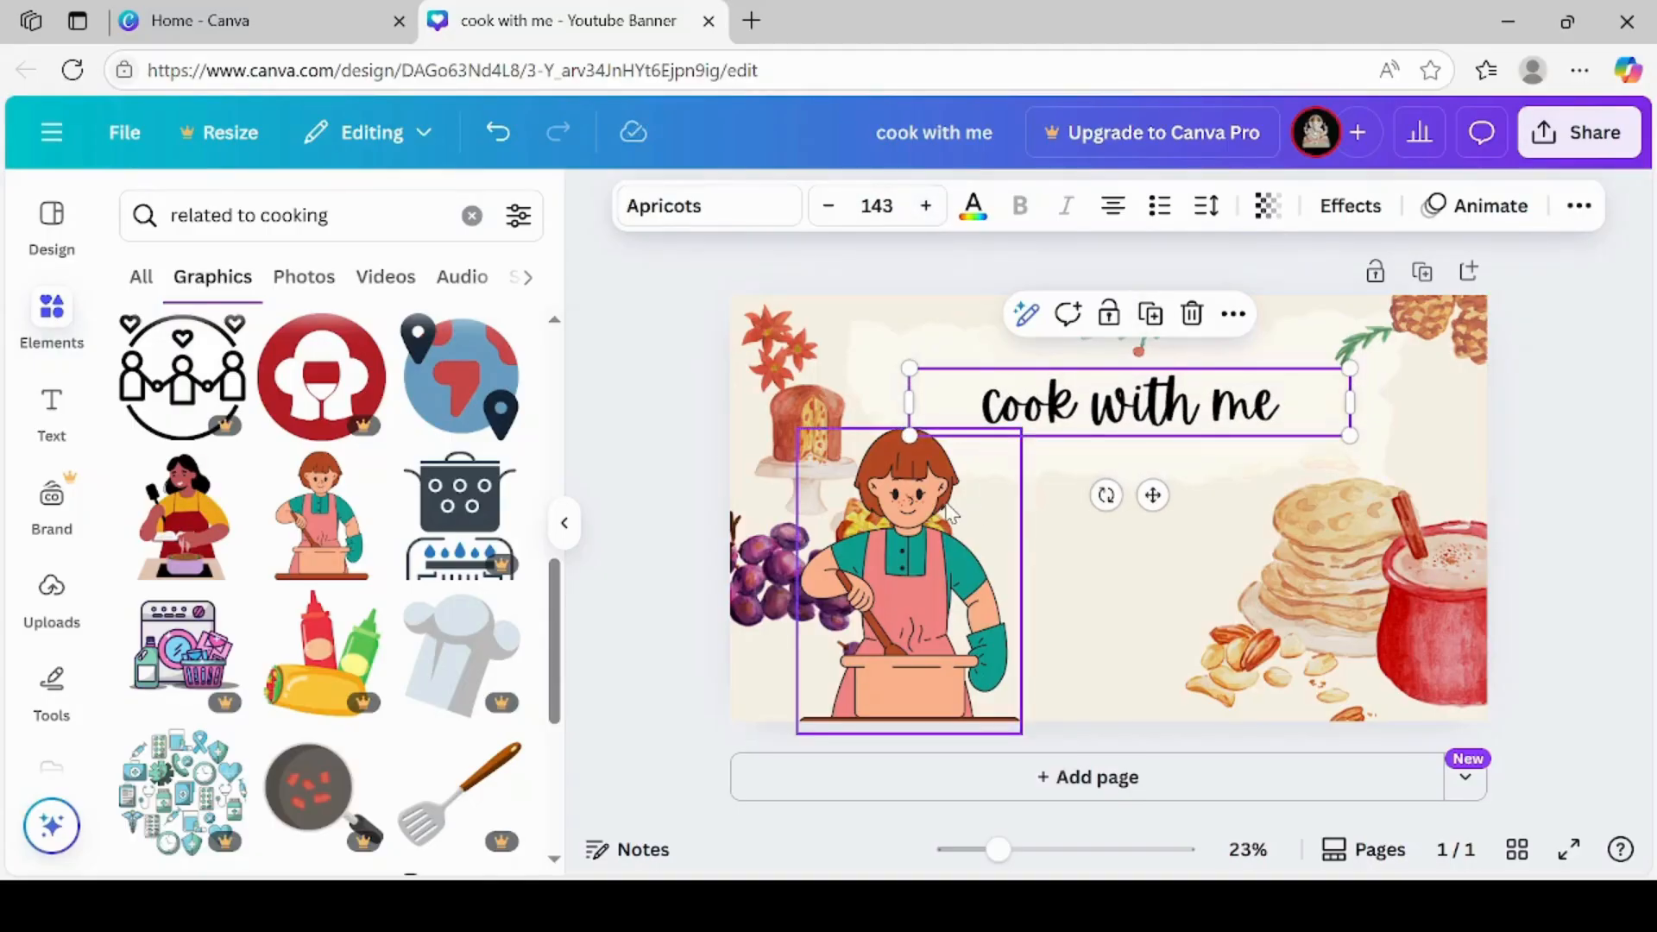
# Move the cook to the banner's lower middle, shrink it to about 90%, and shift the title slightly right above it
pyautogui.moveTo(949, 511); pyautogui.dragTo(1109, 497)
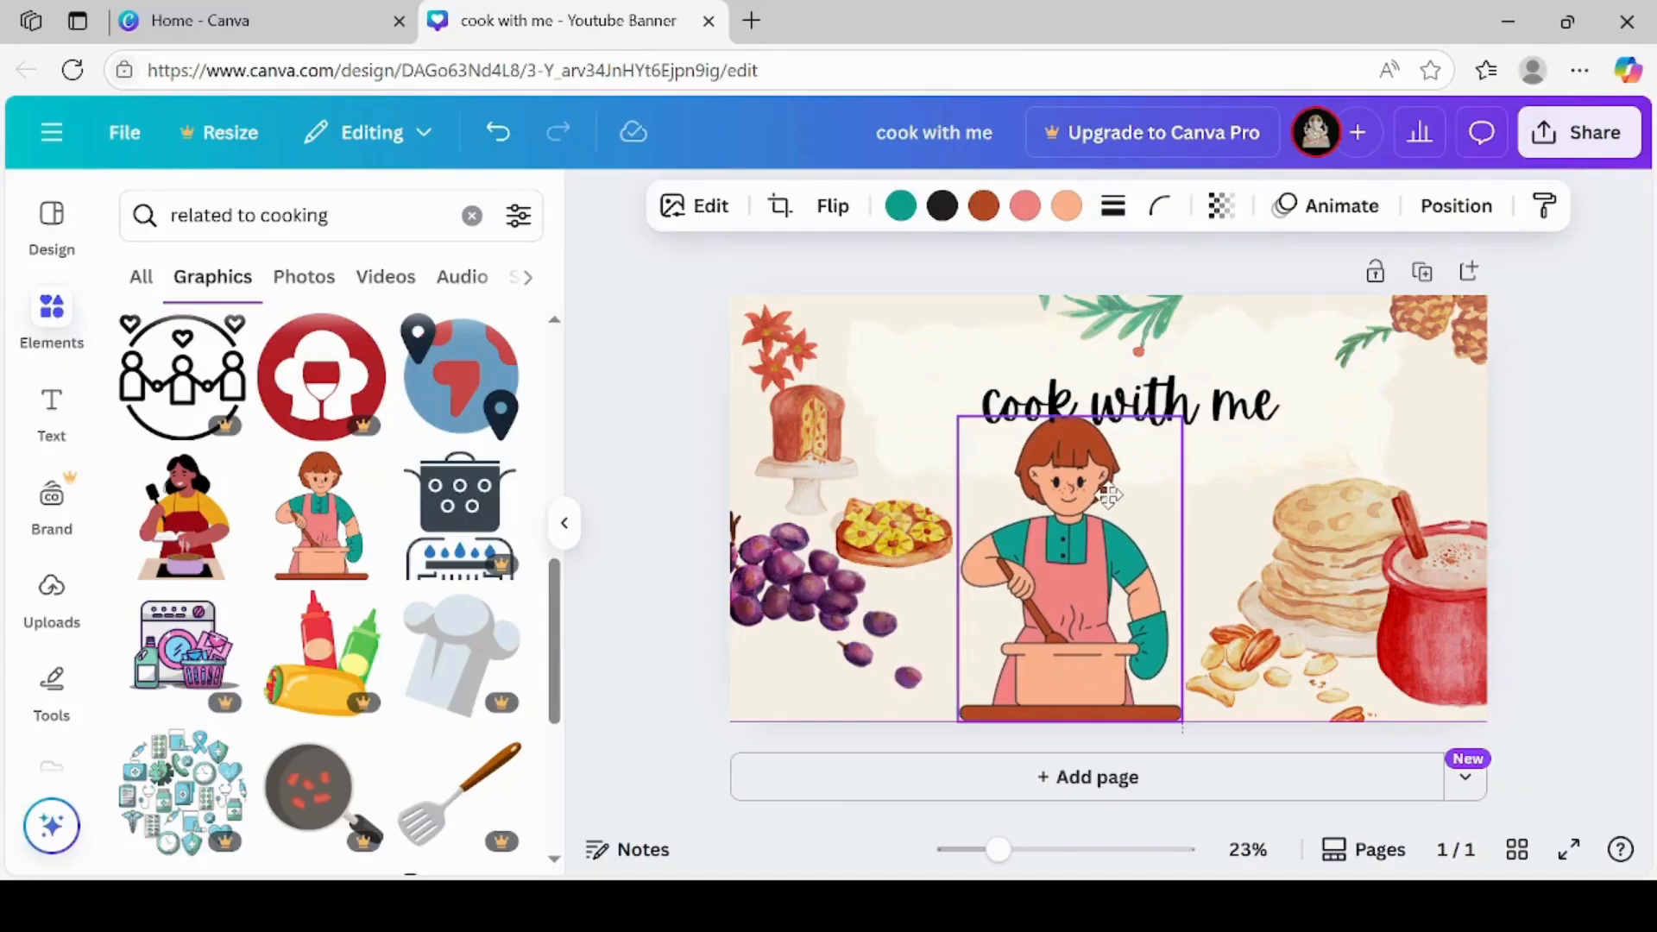
pyautogui.click(1224, 518)
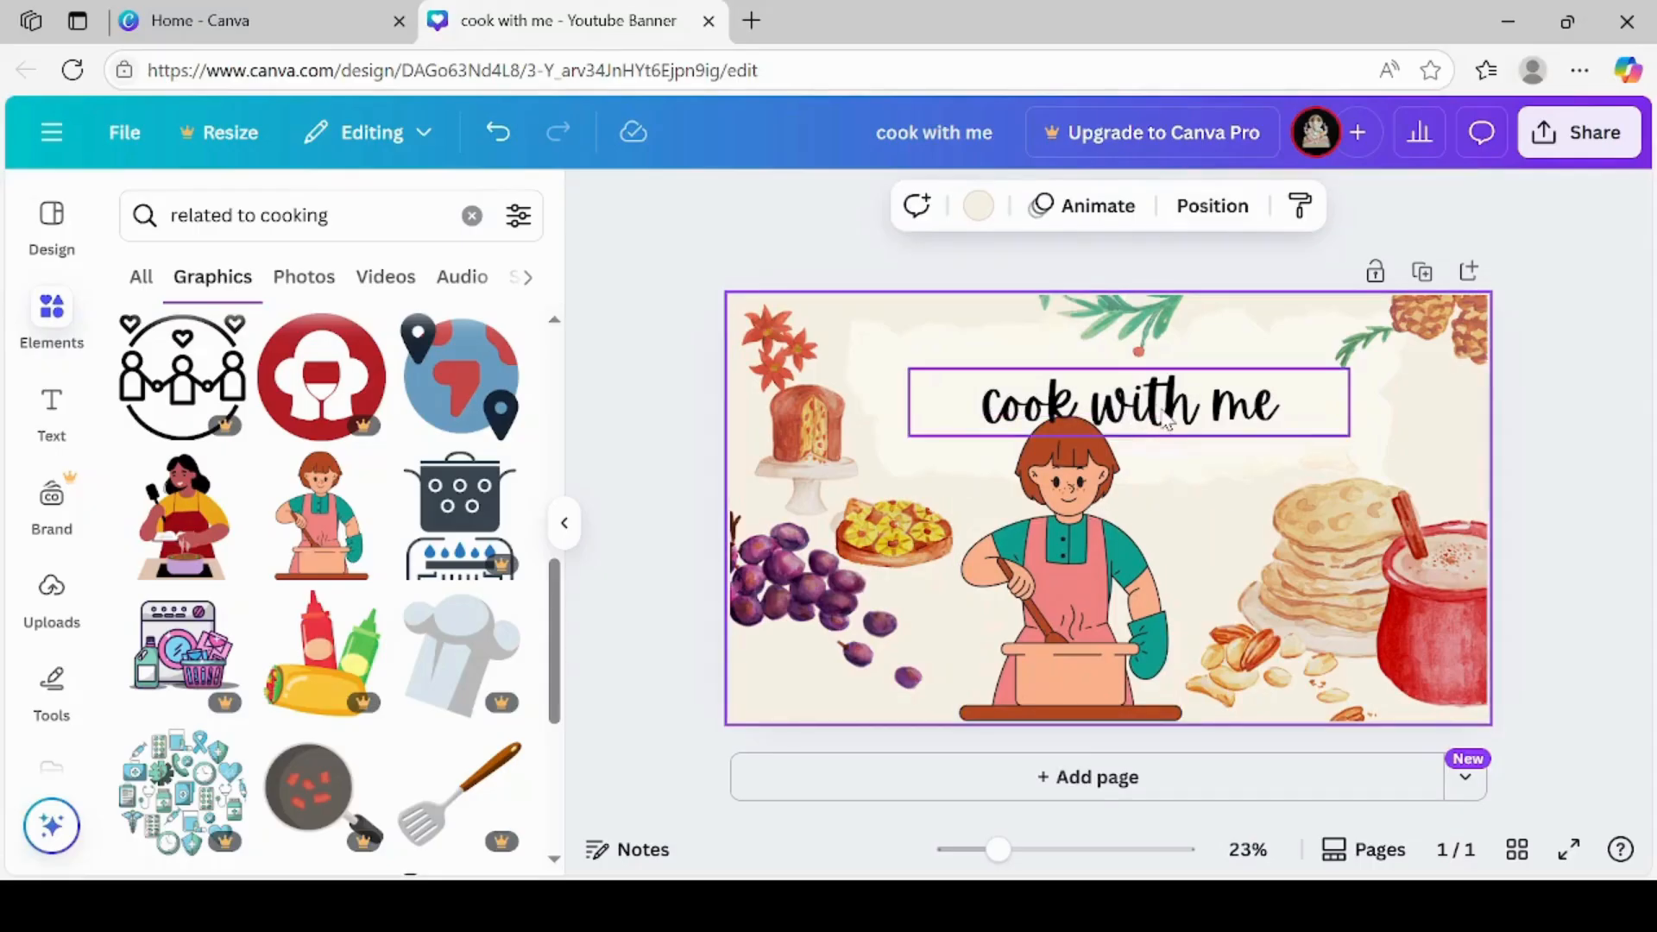
pyautogui.moveTo(1157, 423); pyautogui.dragTo(1143, 402)
pyautogui.click(1081, 542)
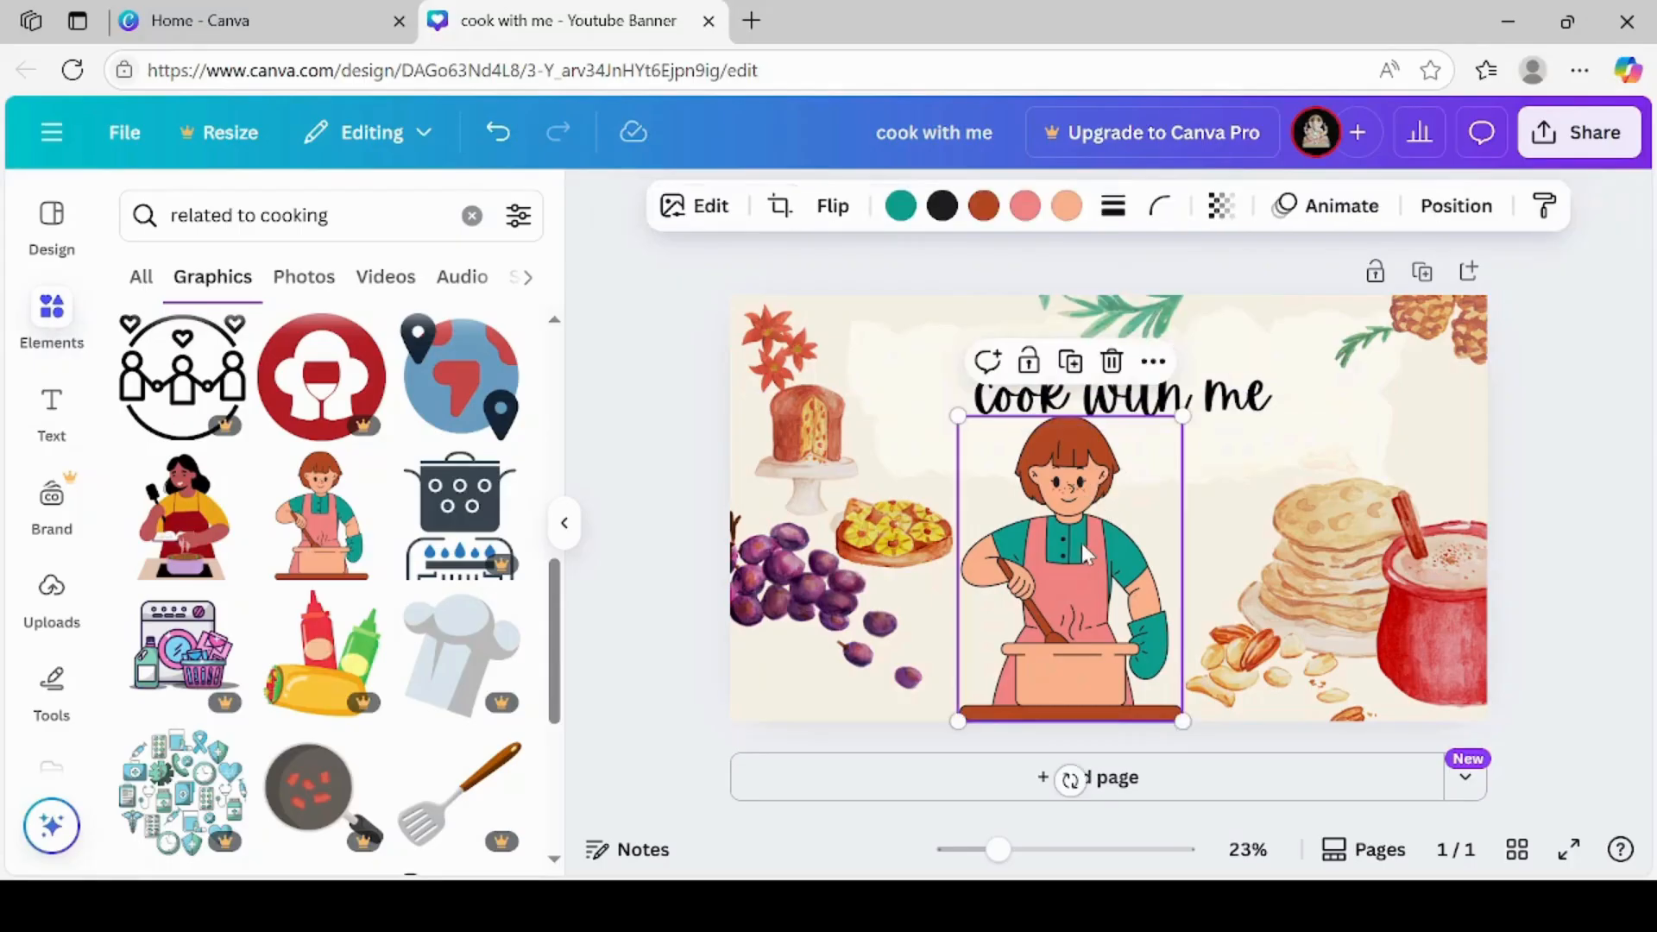
pyautogui.moveTo(1183, 414); pyautogui.dragTo(1174, 454)
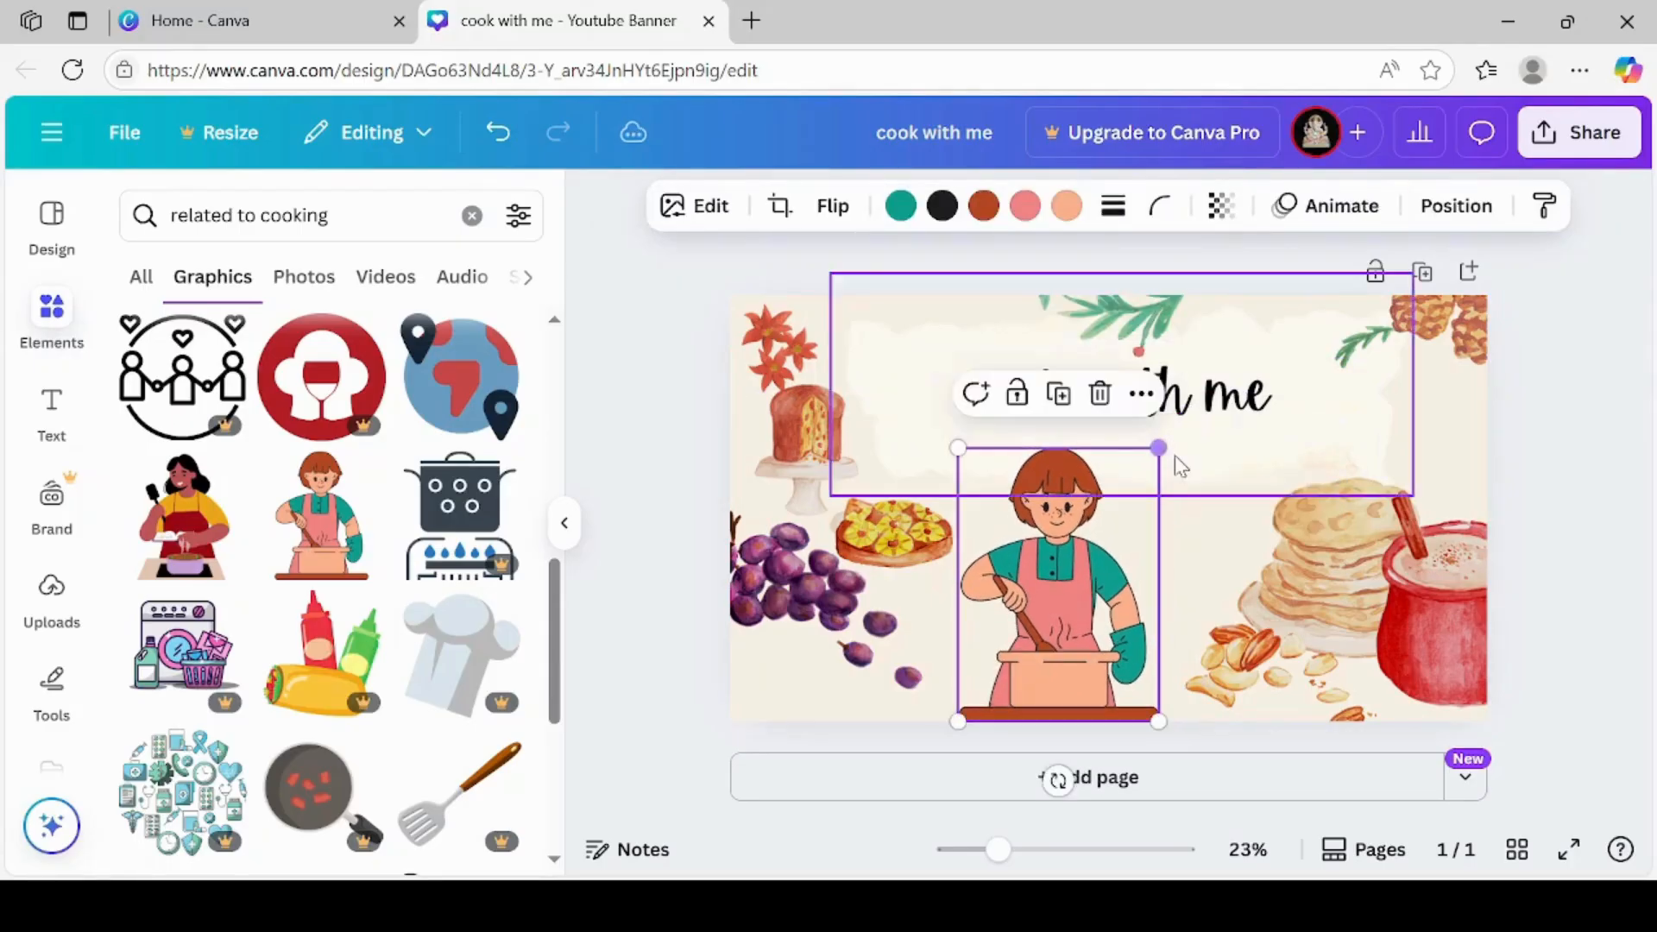
pyautogui.click(1189, 576)
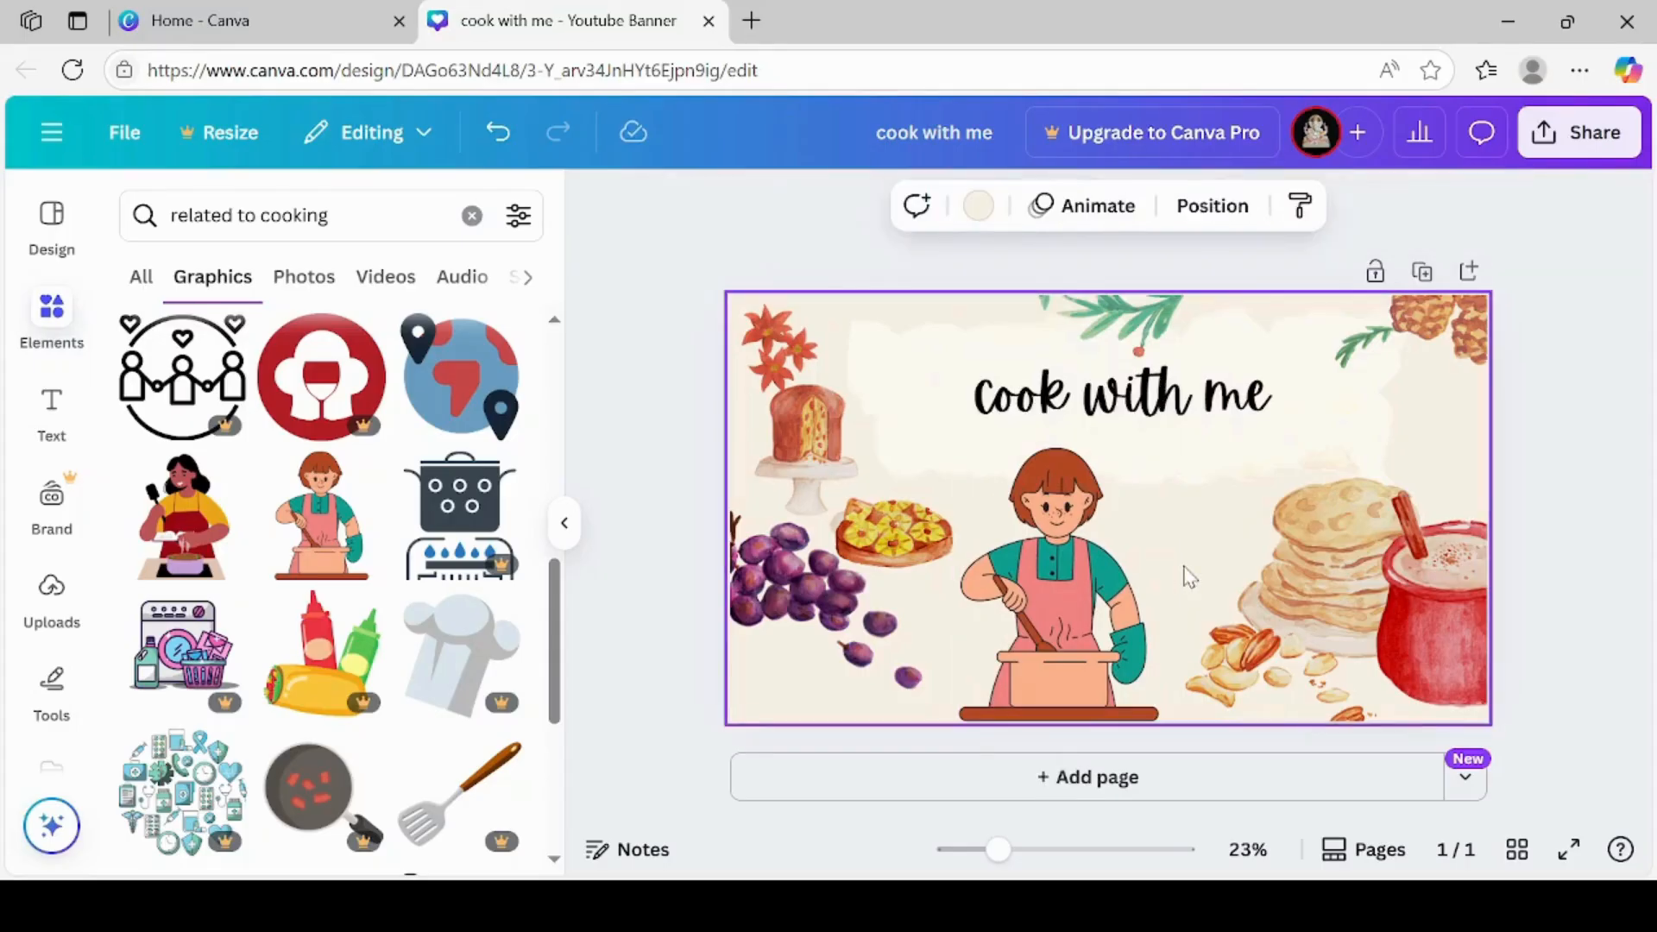
pyautogui.click(1167, 402)
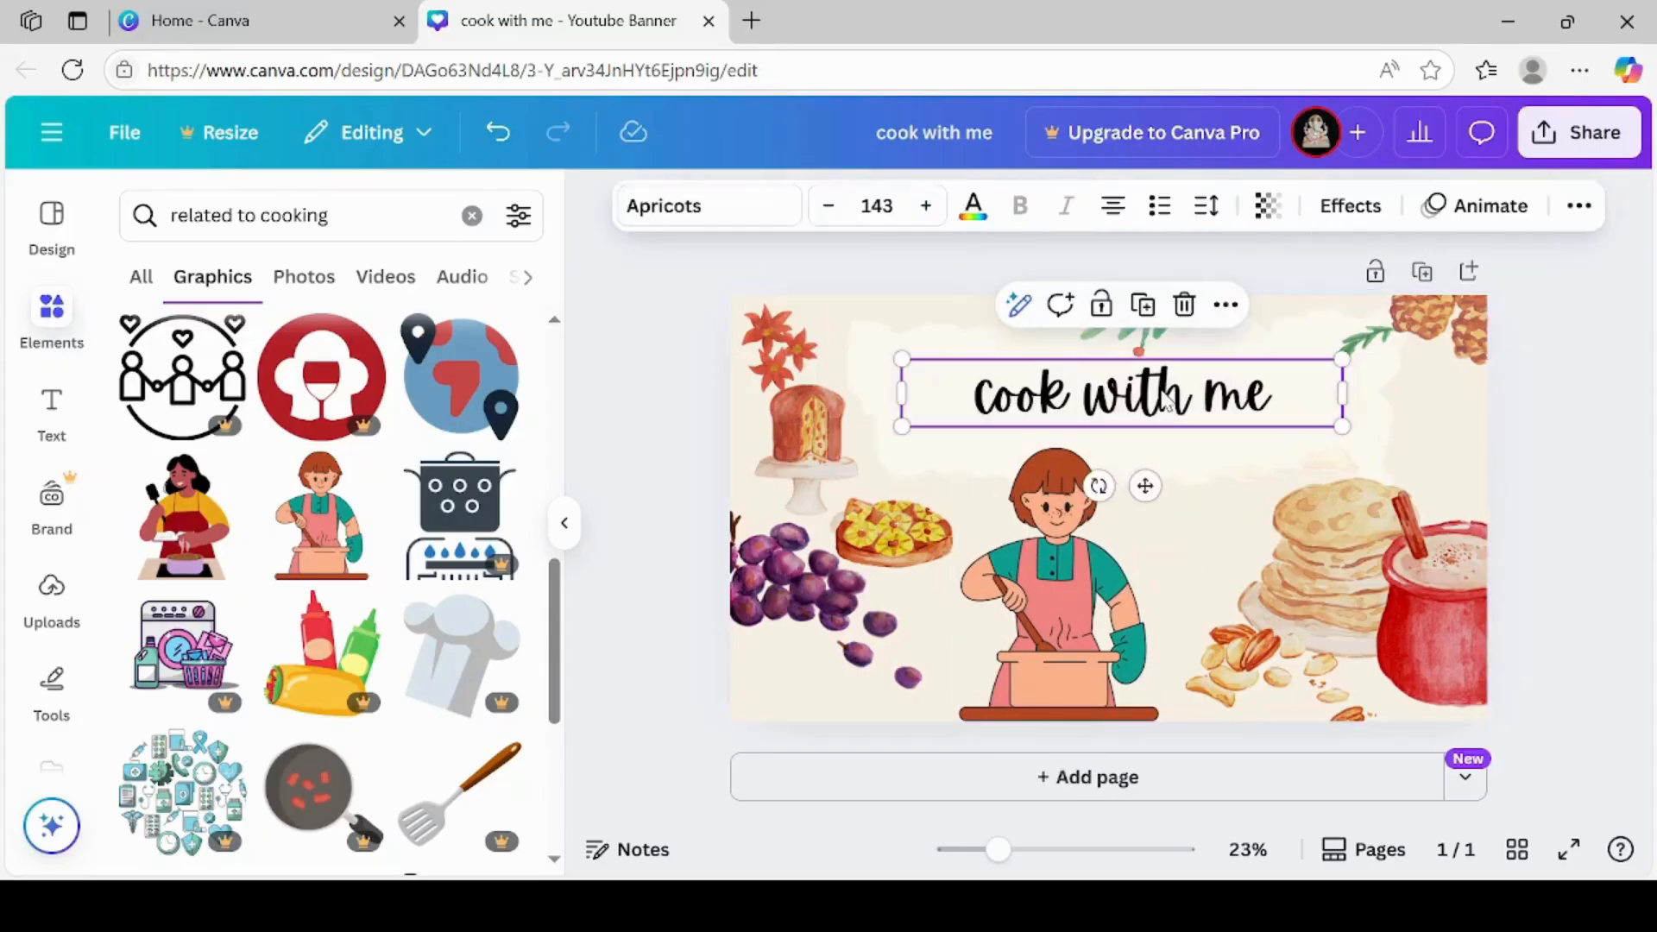
pyautogui.moveTo(1167, 402); pyautogui.dragTo(1206, 400)
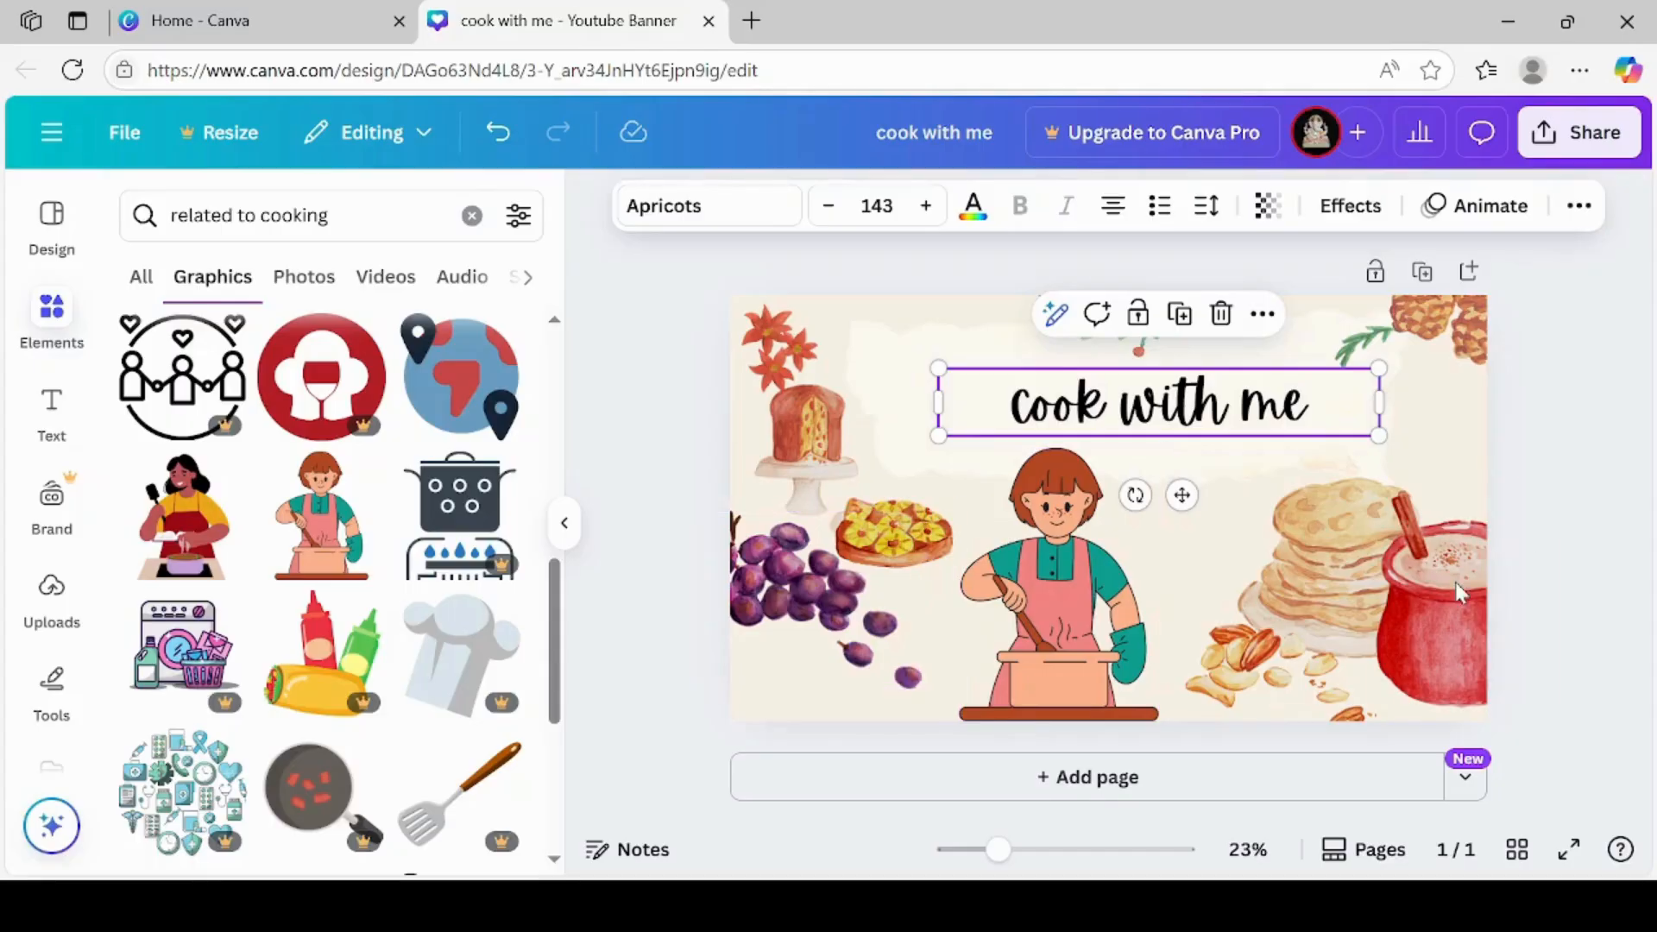
# Shrink the red mug to about 55%, the pancake stack to about 60% and the scattered nuts to about 40% of their size
pyautogui.click(1405, 584)
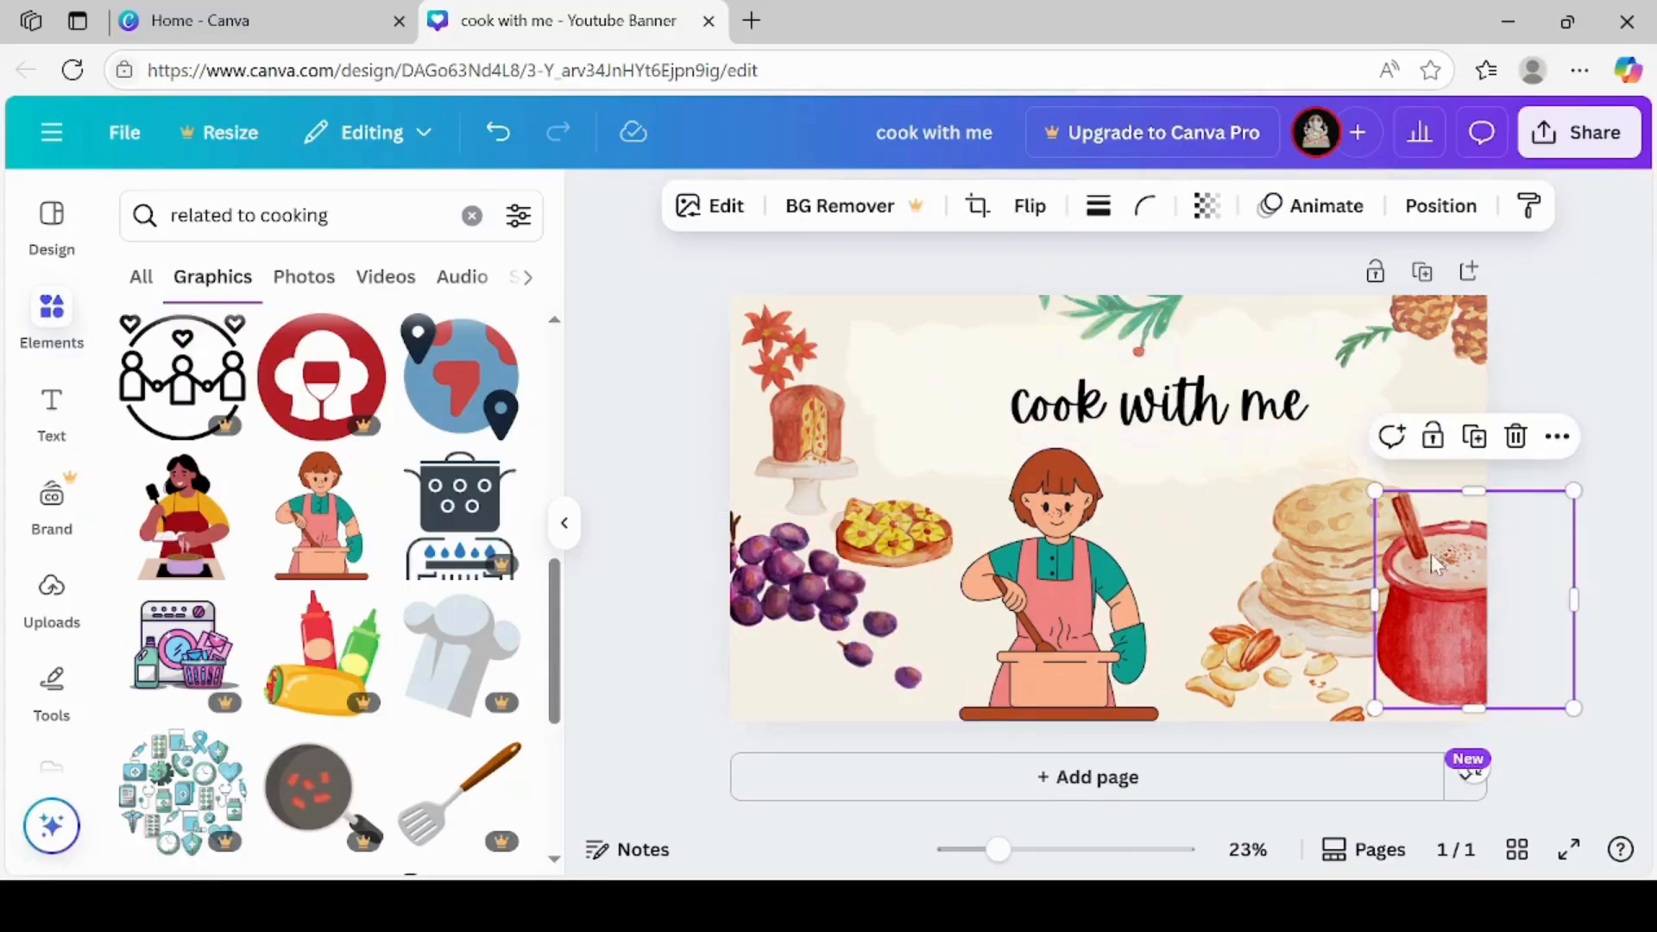
pyautogui.moveTo(1575, 489); pyautogui.dragTo(1483, 593)
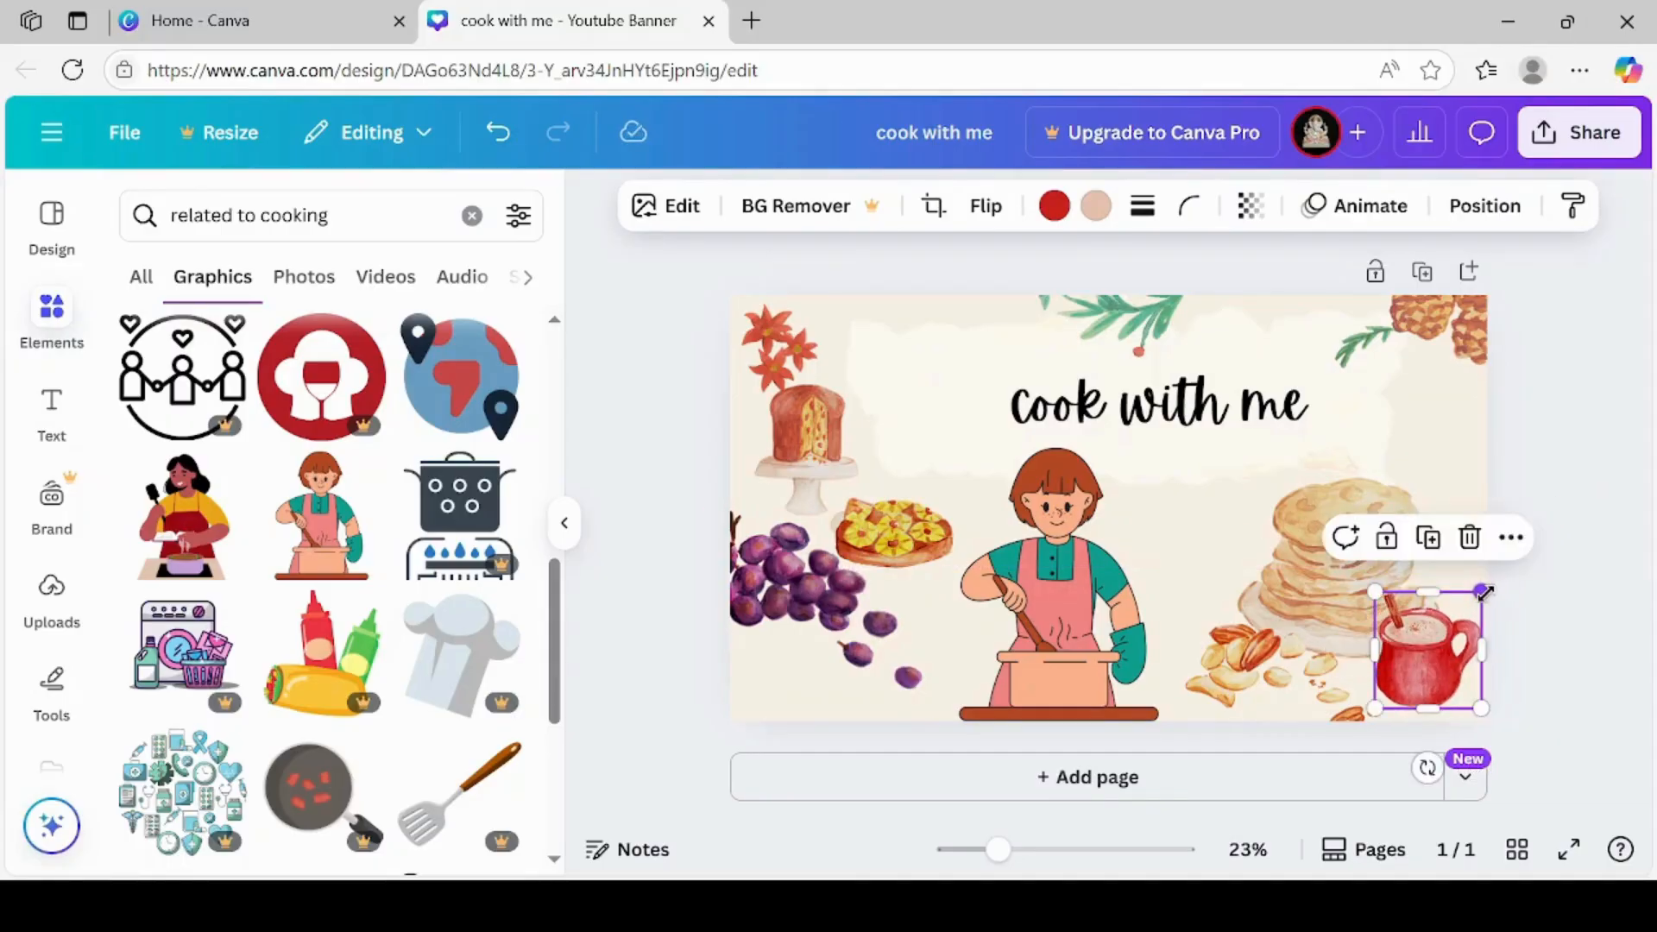
pyautogui.click(1351, 596)
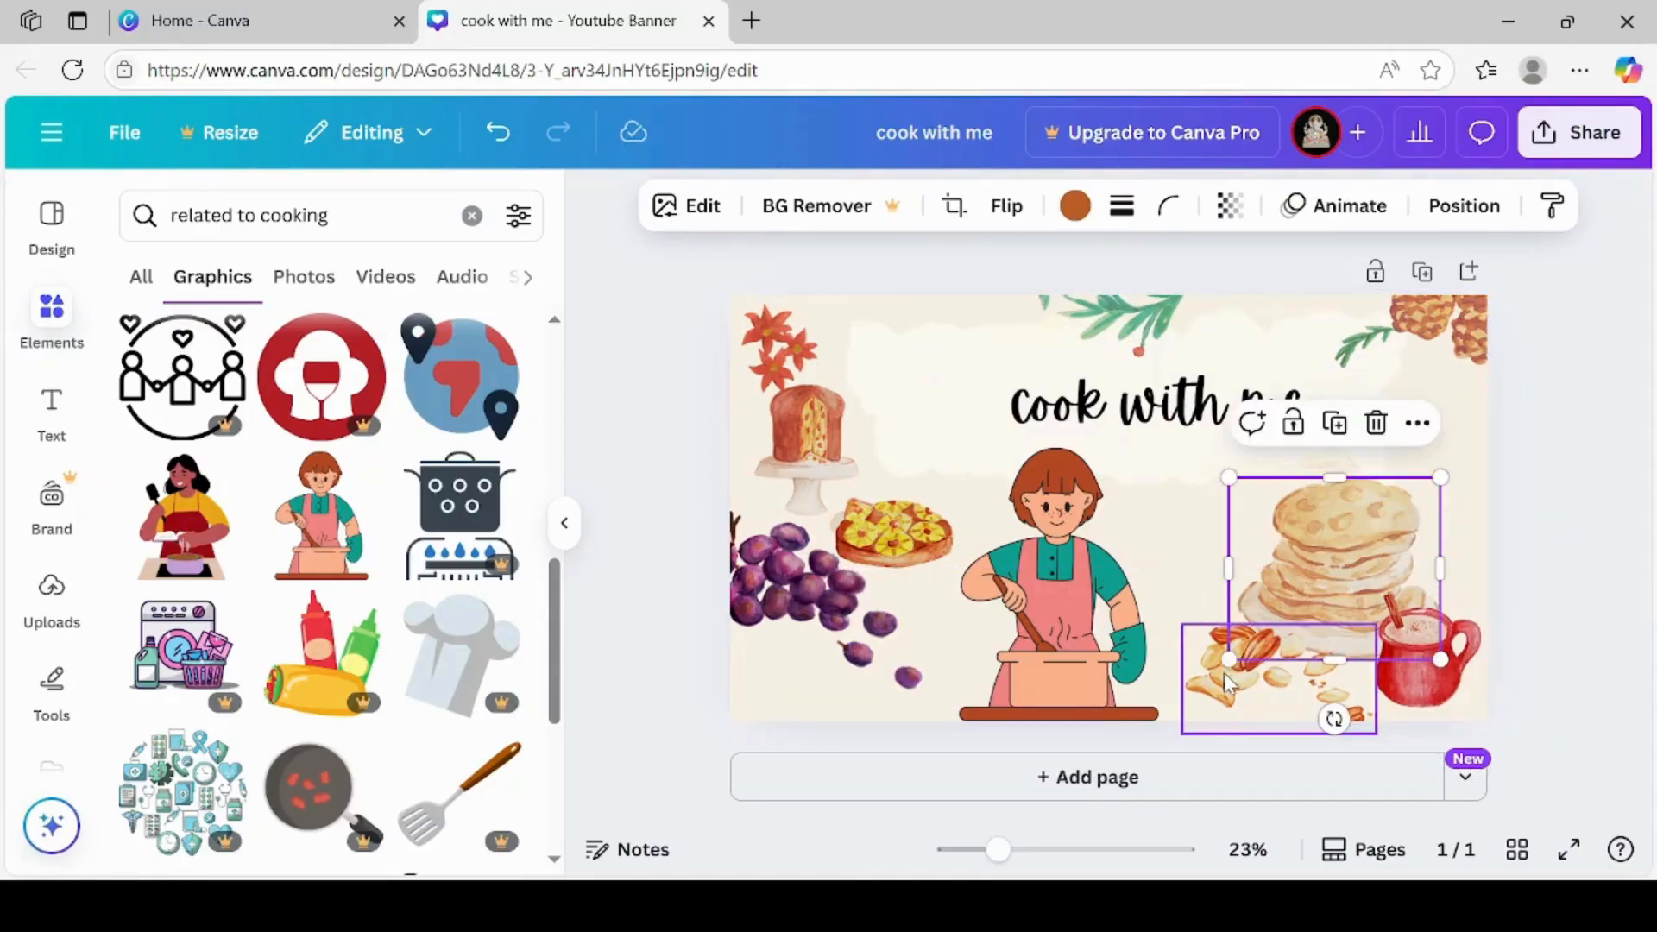
pyautogui.moveTo(1227, 659); pyautogui.dragTo(1279, 565)
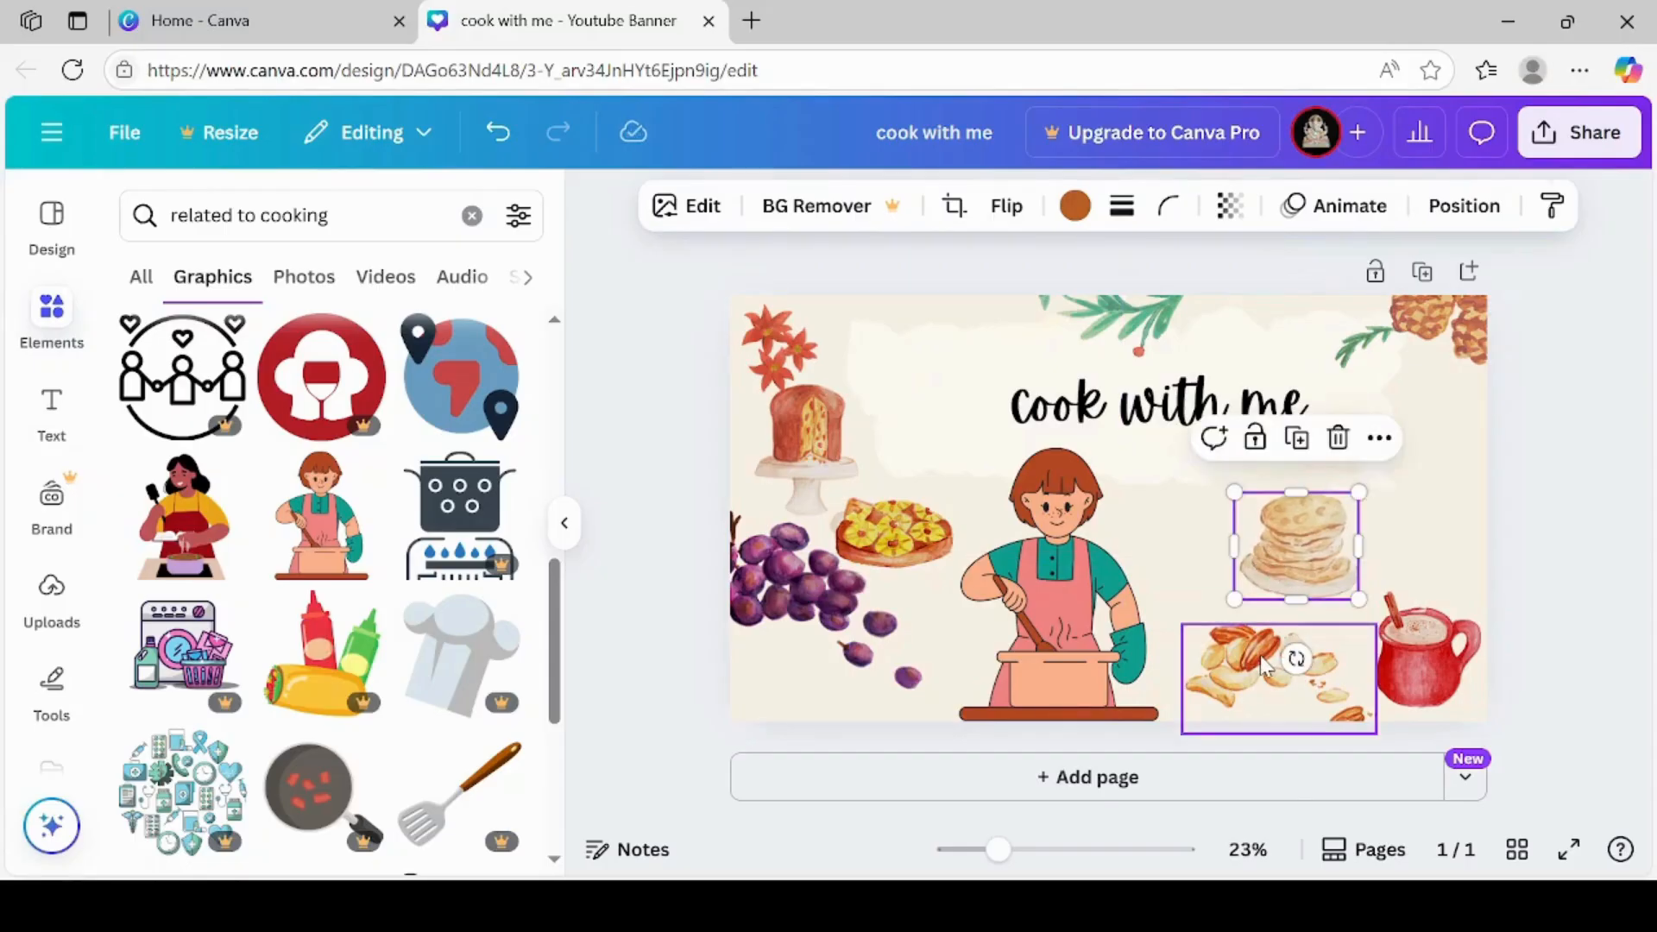
pyautogui.click(1263, 664)
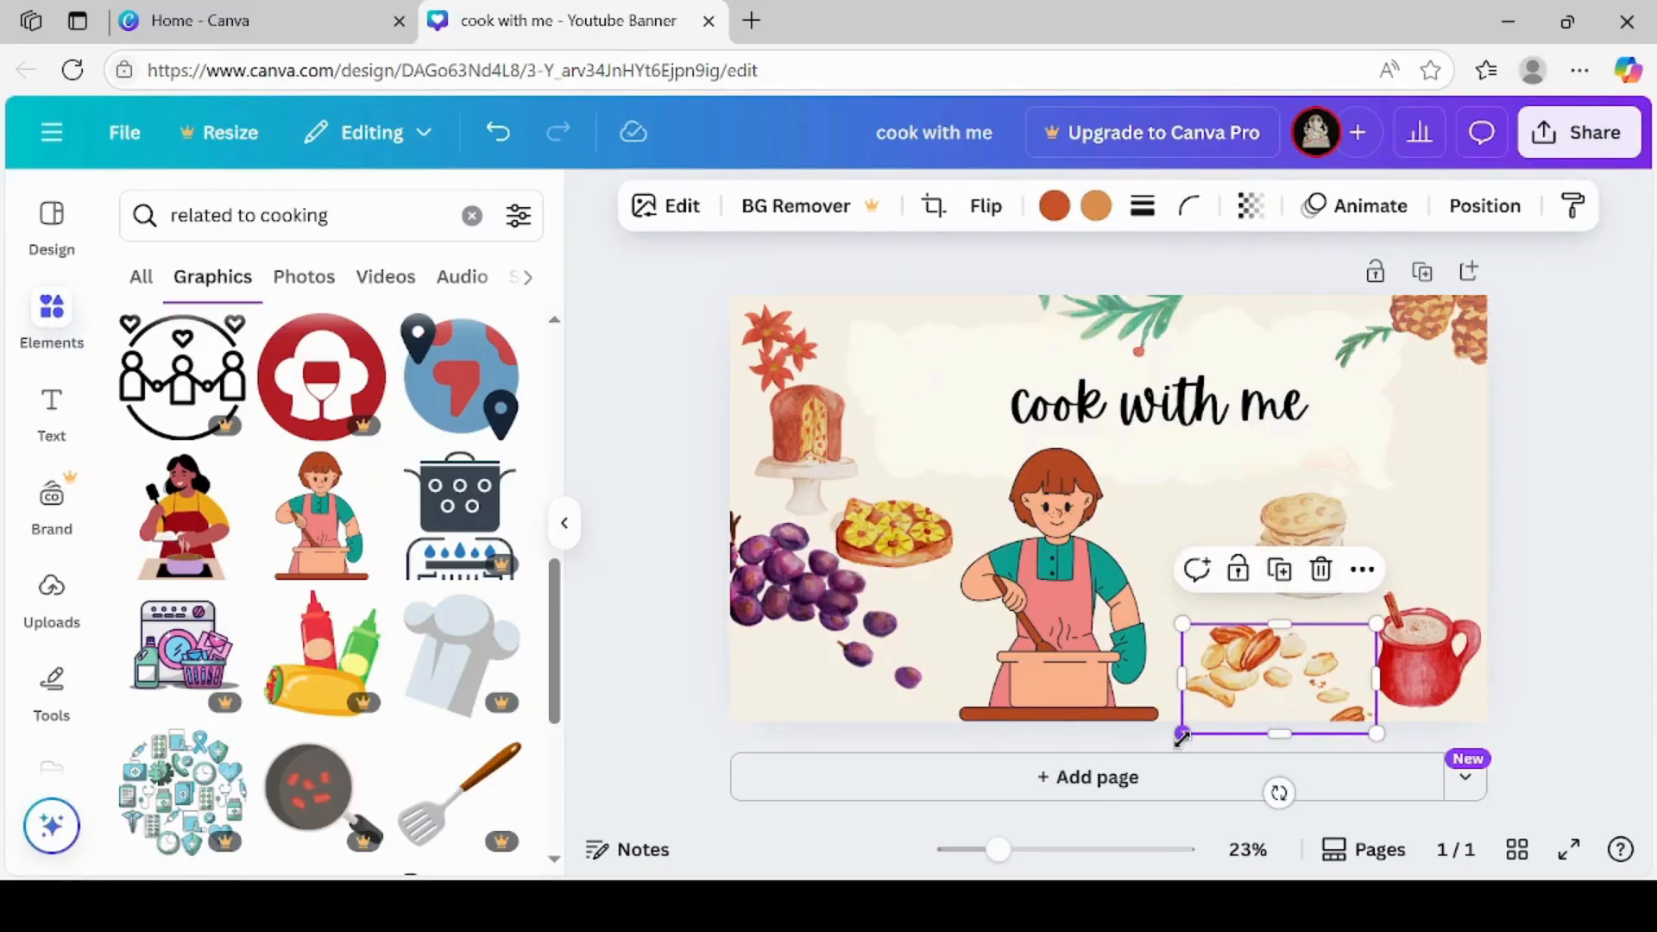
pyautogui.moveTo(1186, 731); pyautogui.dragTo(1300, 671)
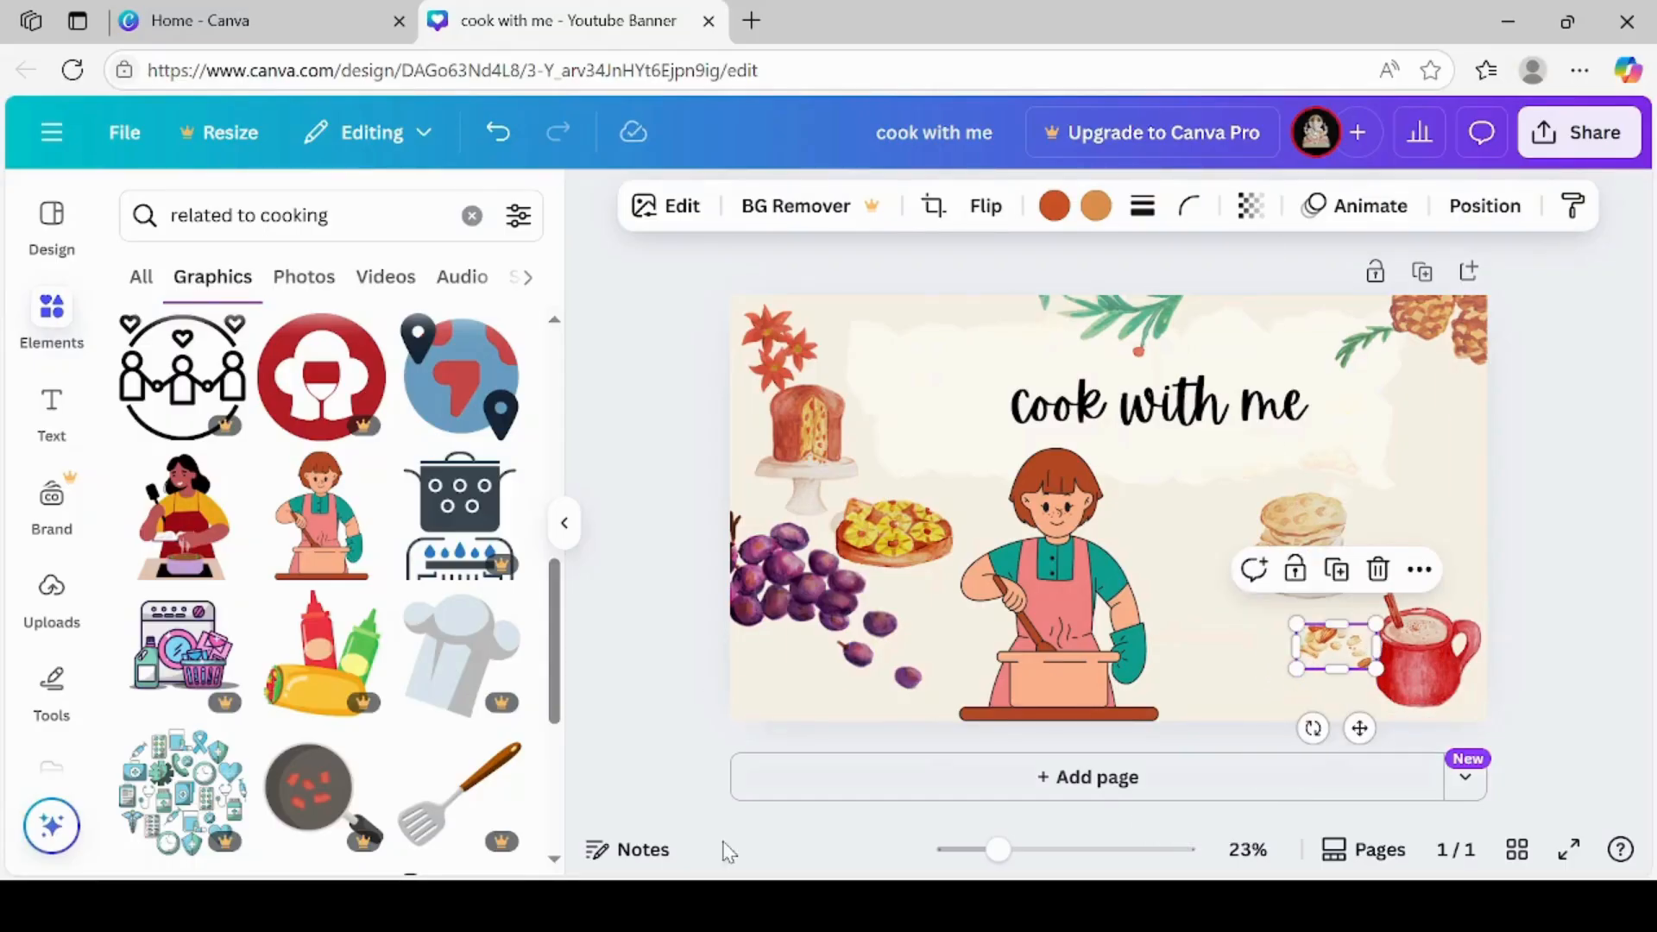
pyautogui.scroll(-6, 555, 866)
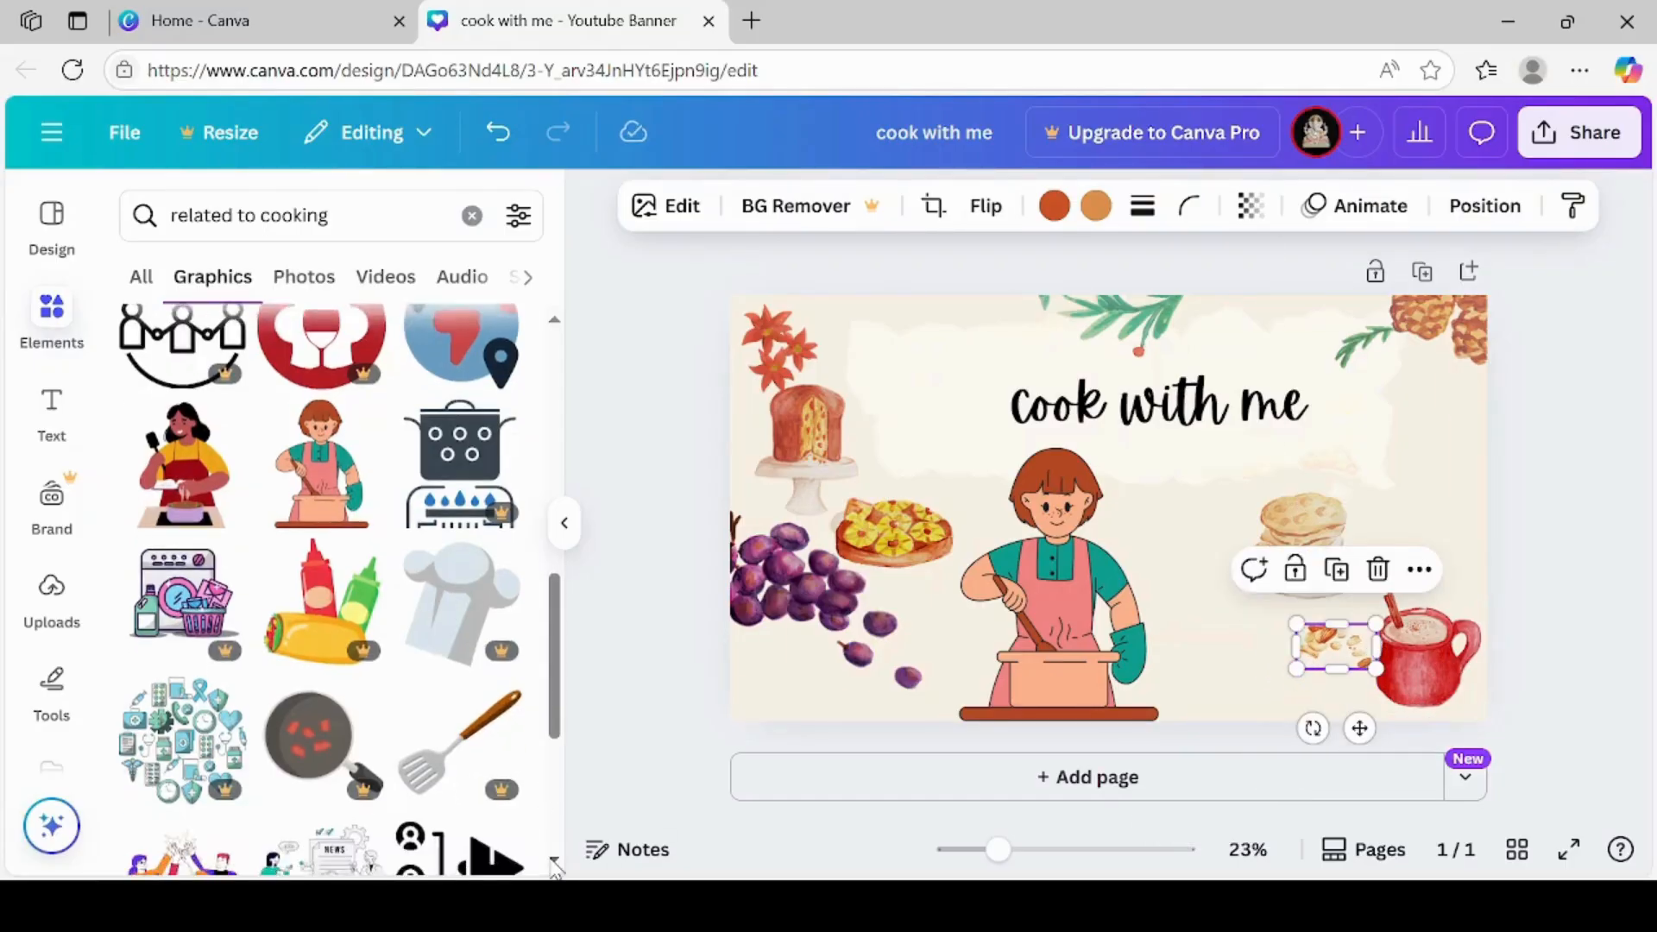
pyautogui.scroll(-2, 555, 866)
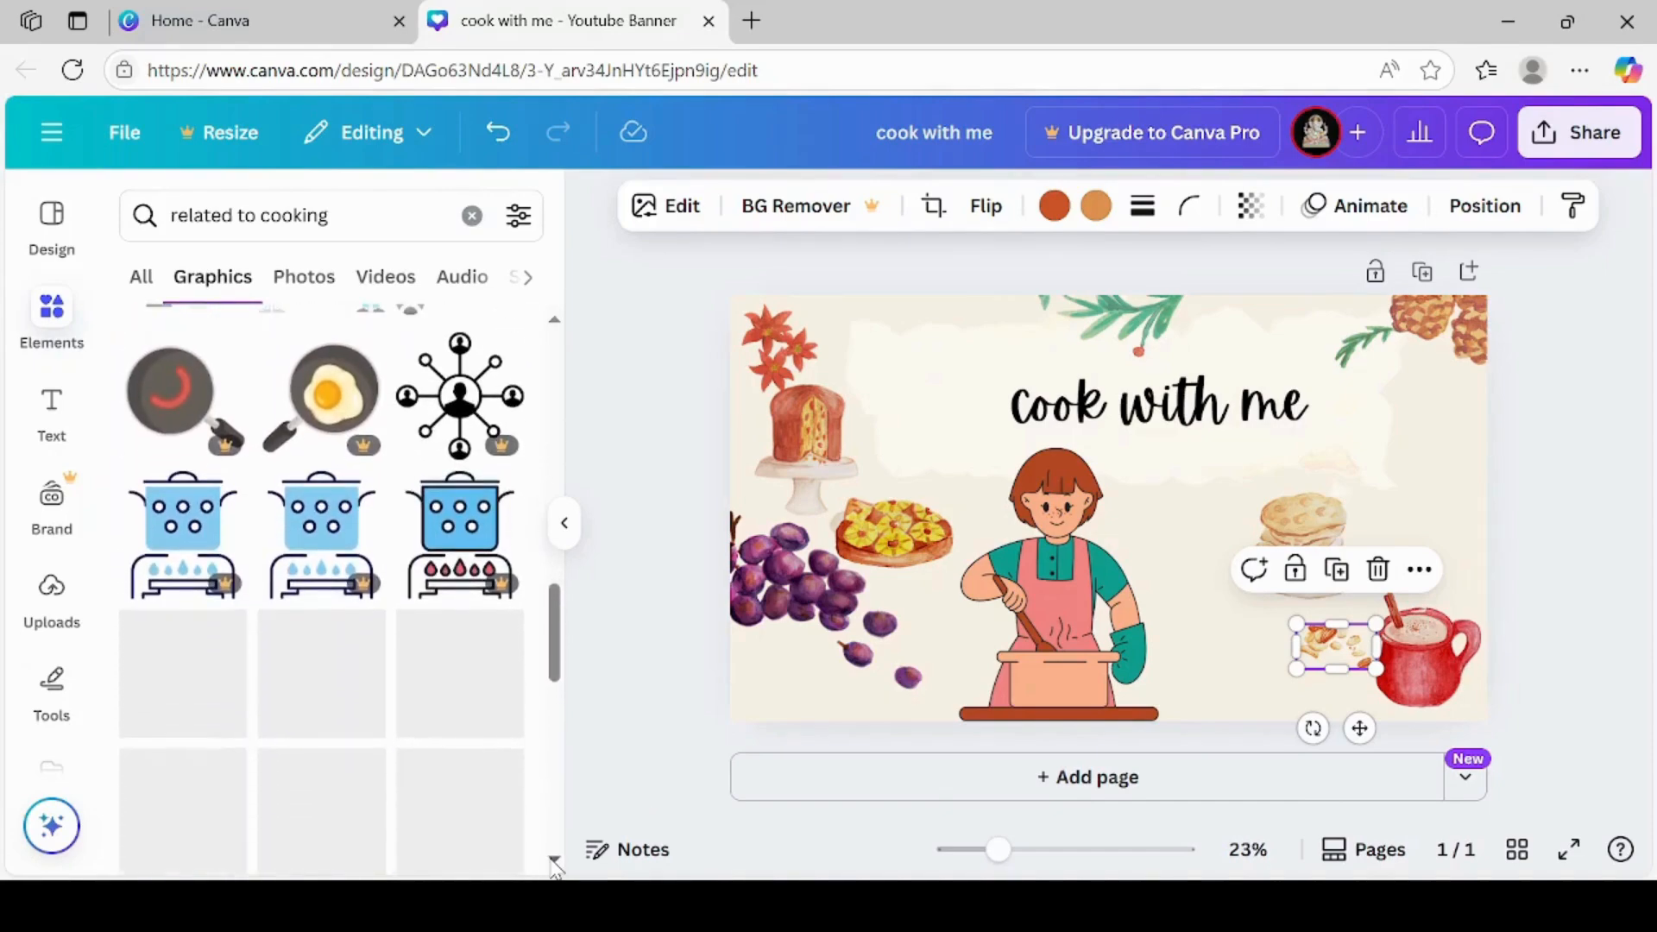
pyautogui.scroll(-5, 555, 866)
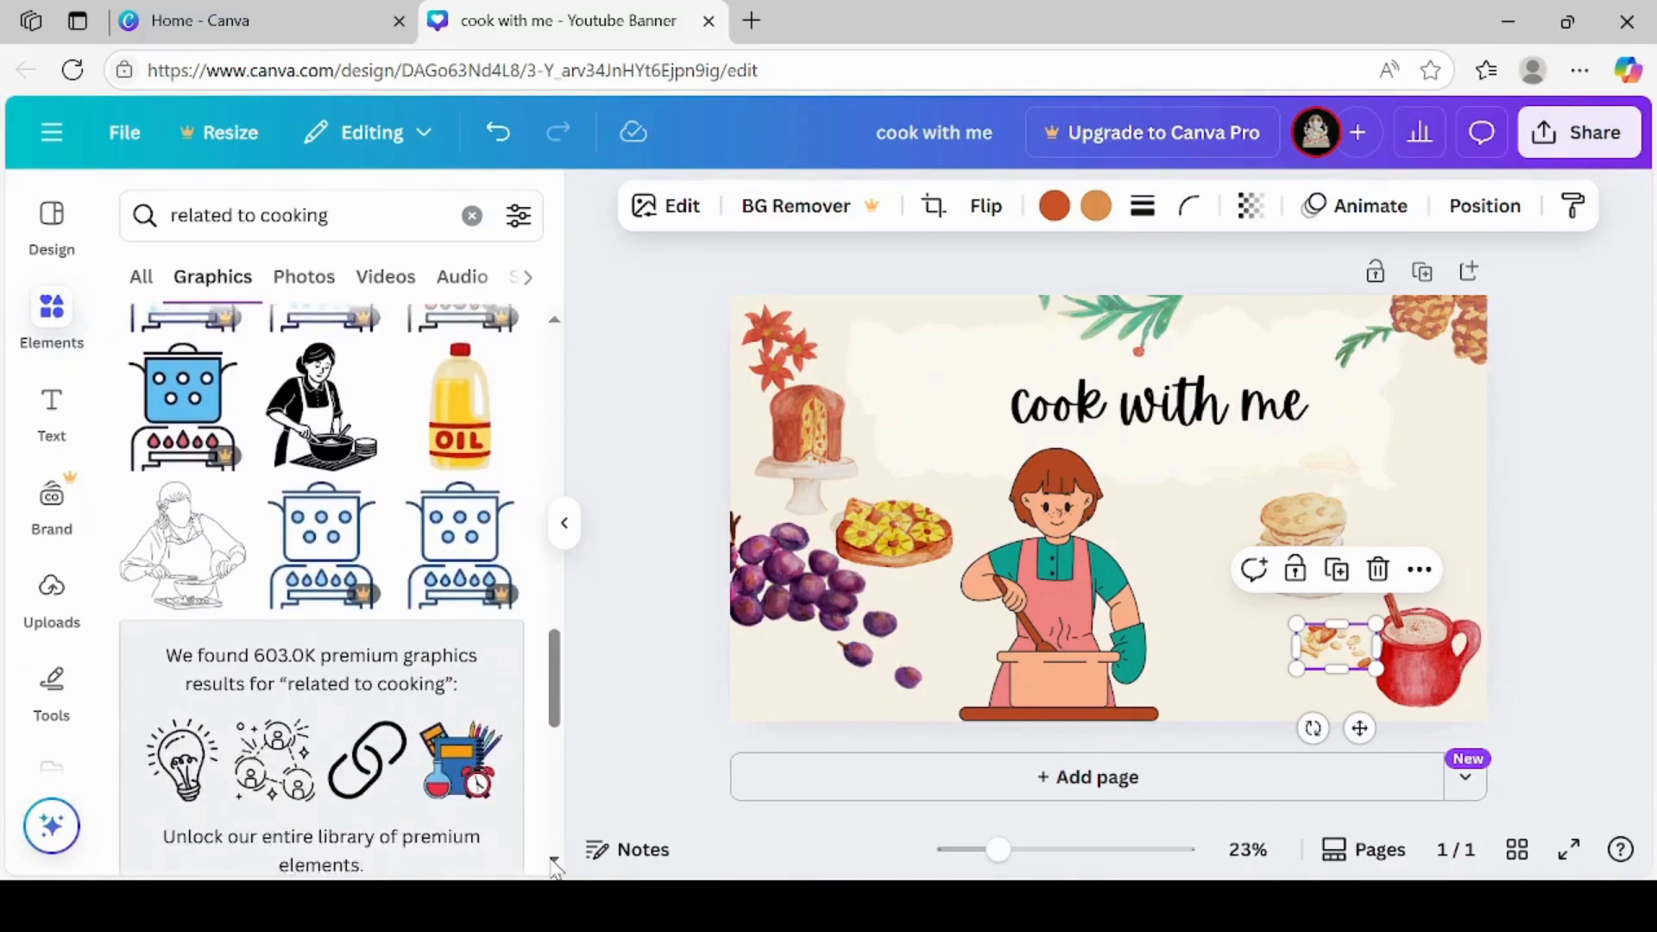
pyautogui.scroll(-7, 555, 866)
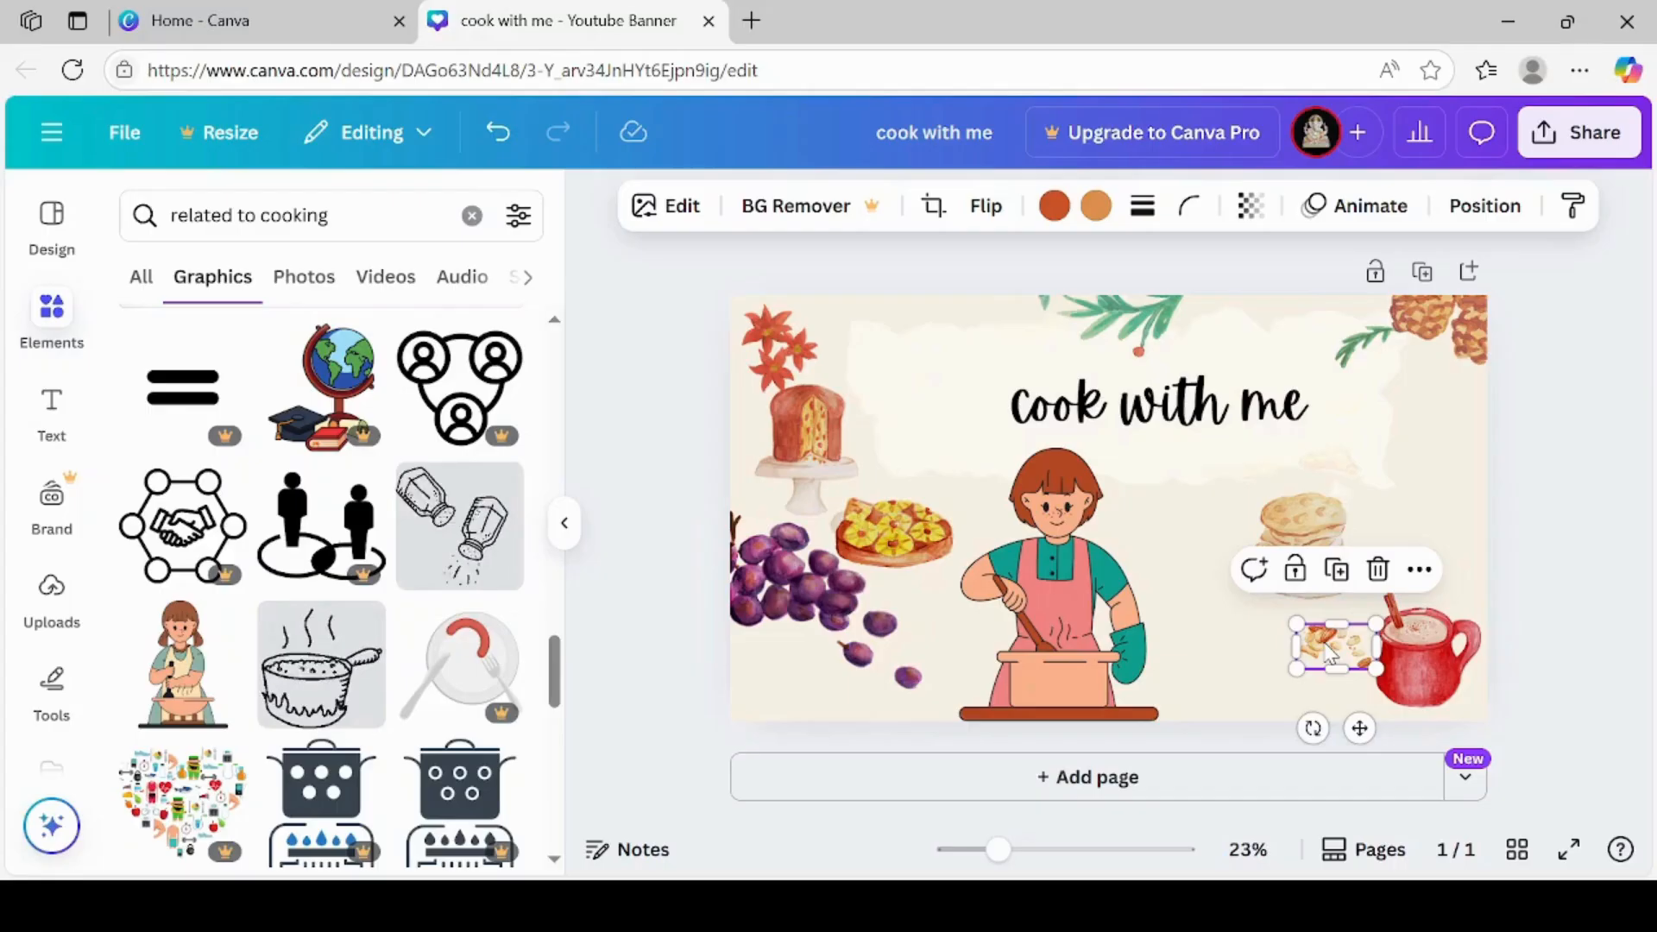
# Move the scattered nuts to just above the start of the title and rotate them to about -40°
pyautogui.moveTo(1330, 654); pyautogui.dragTo(934, 386)
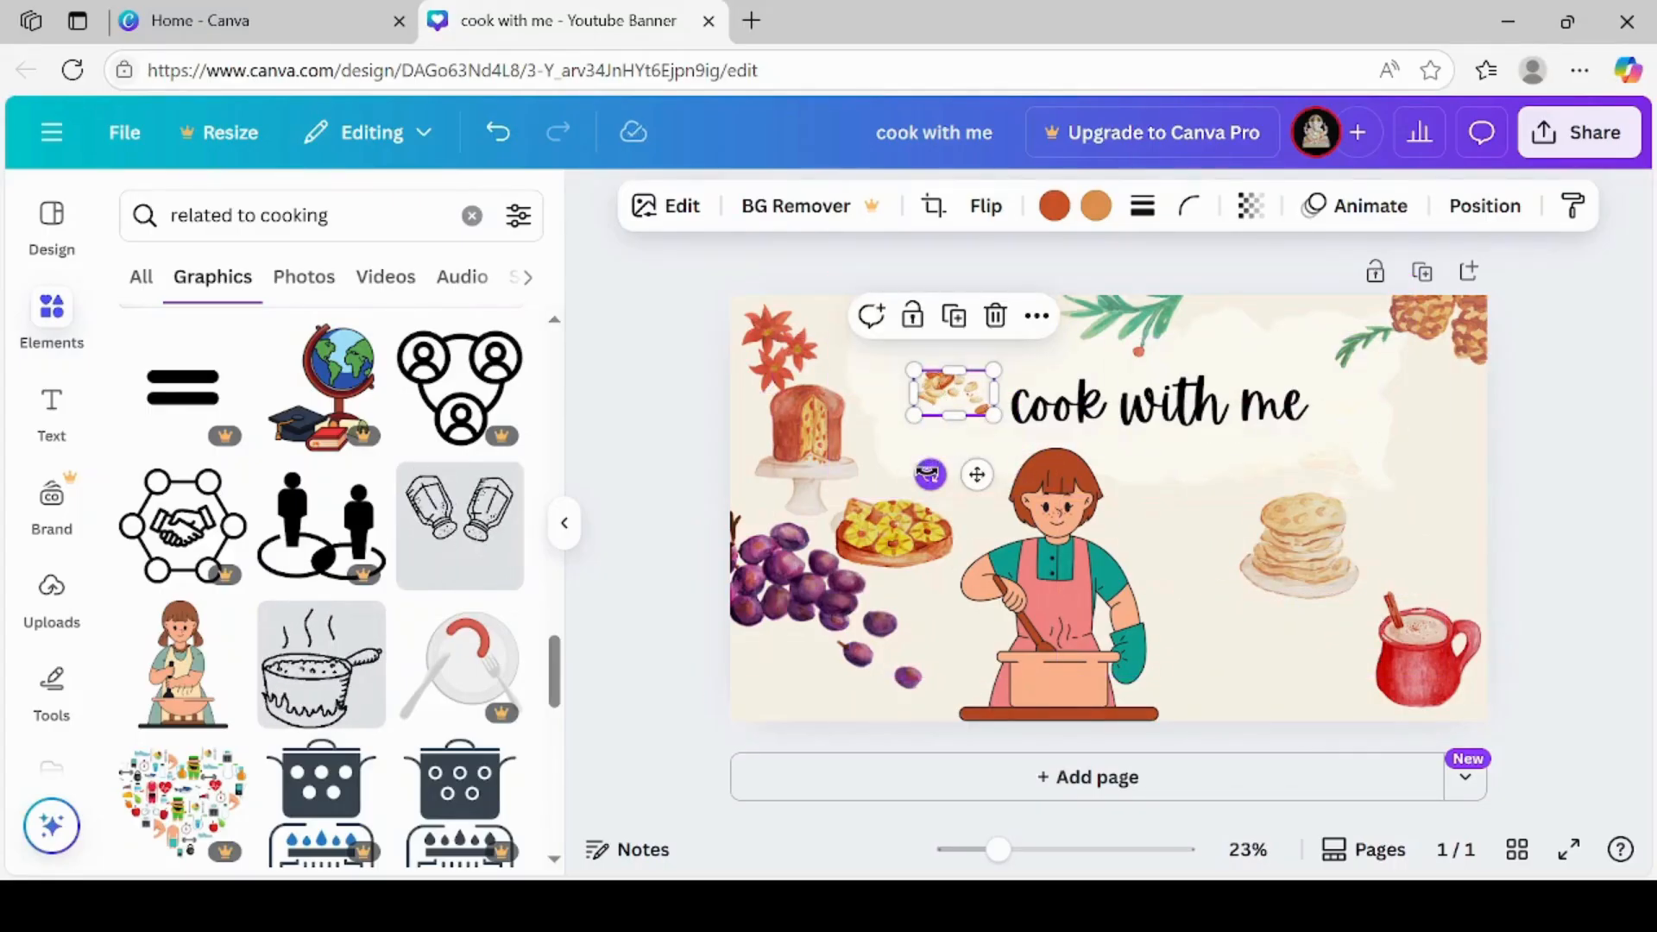
pyautogui.moveTo(929, 474); pyautogui.dragTo(992, 487)
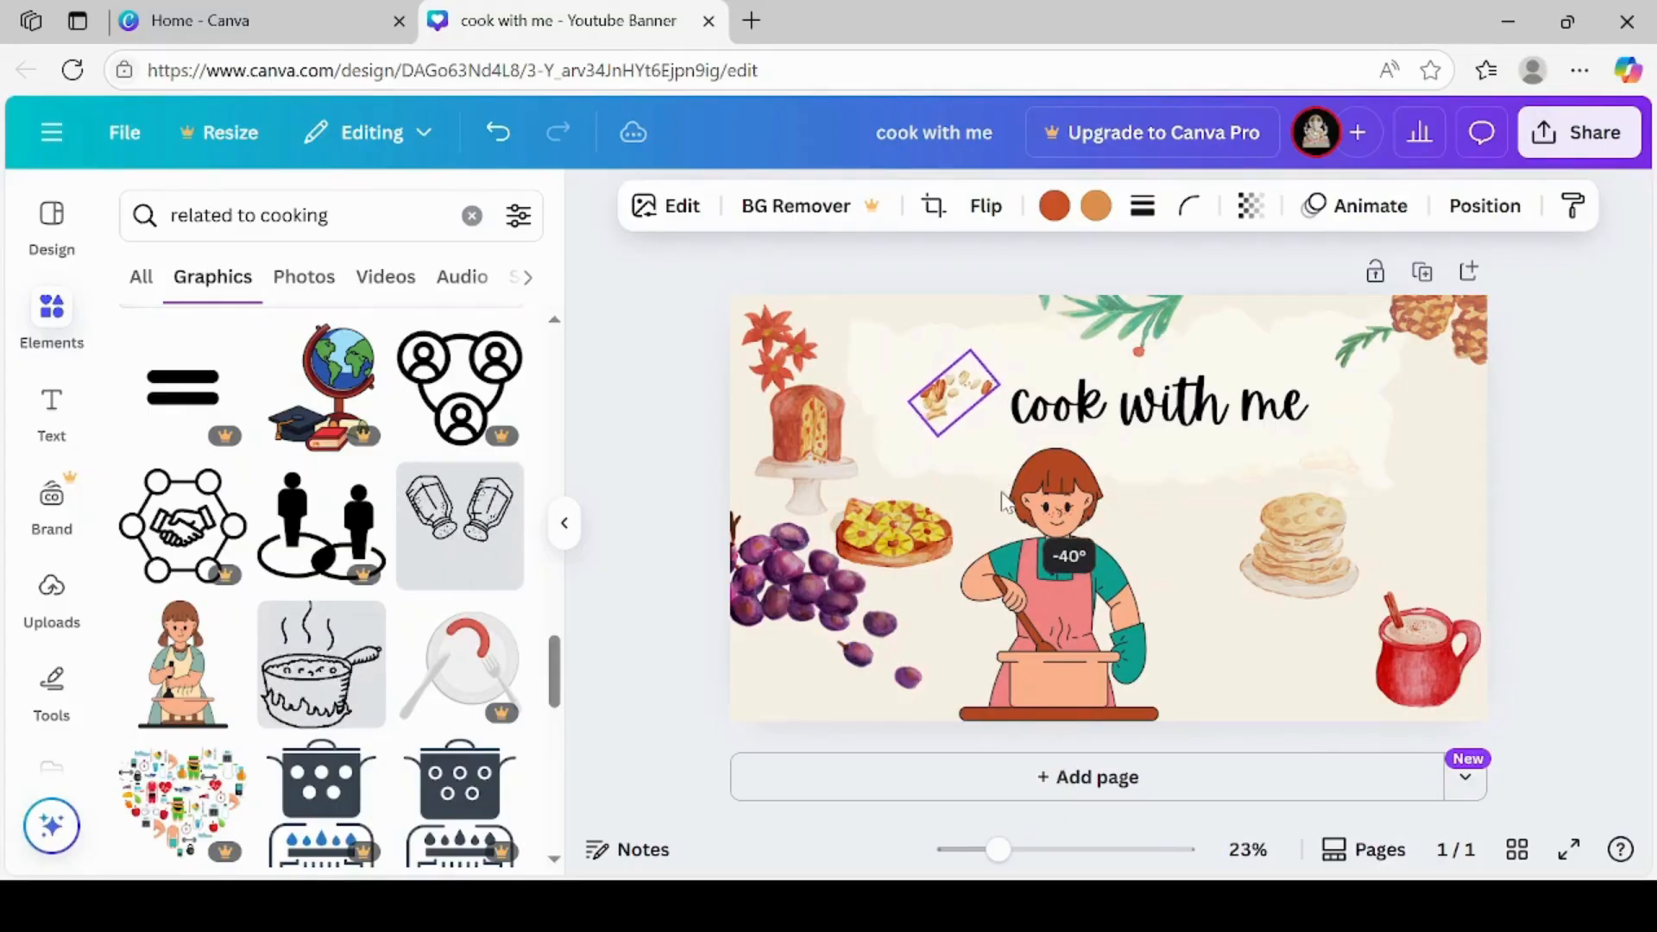
pyautogui.moveTo(943, 404); pyautogui.dragTo(965, 367)
pyautogui.click(1391, 432)
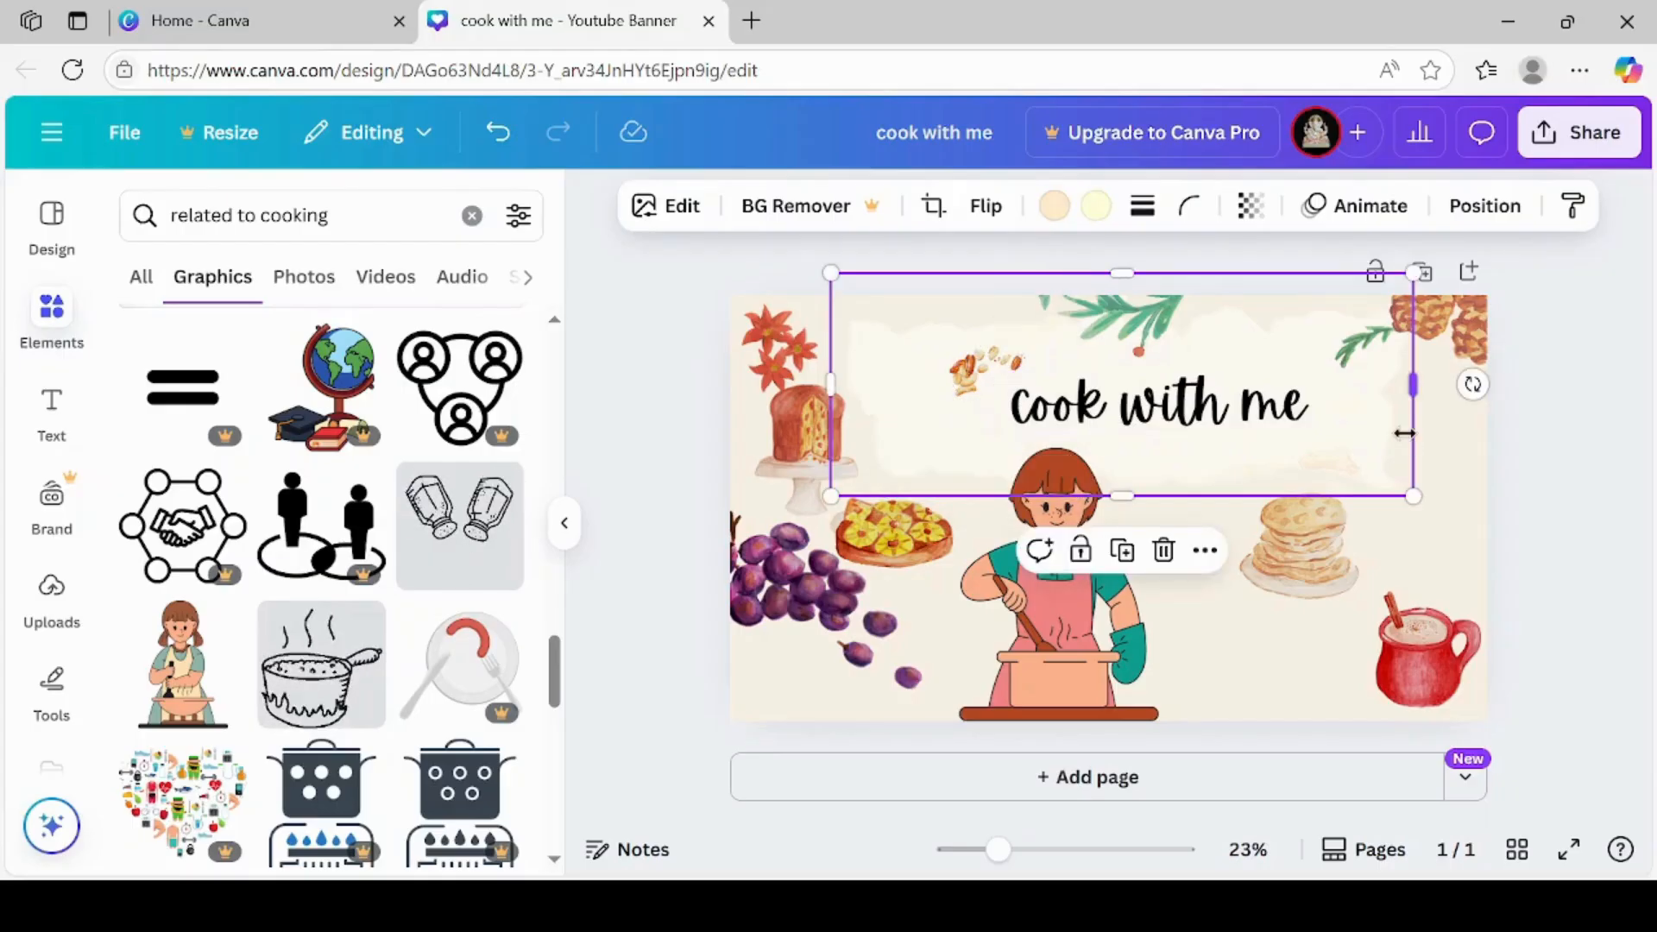
# Shrink the pancake stack slightly and move it down into the gap between the cook and the red mug
pyautogui.click(1326, 547)
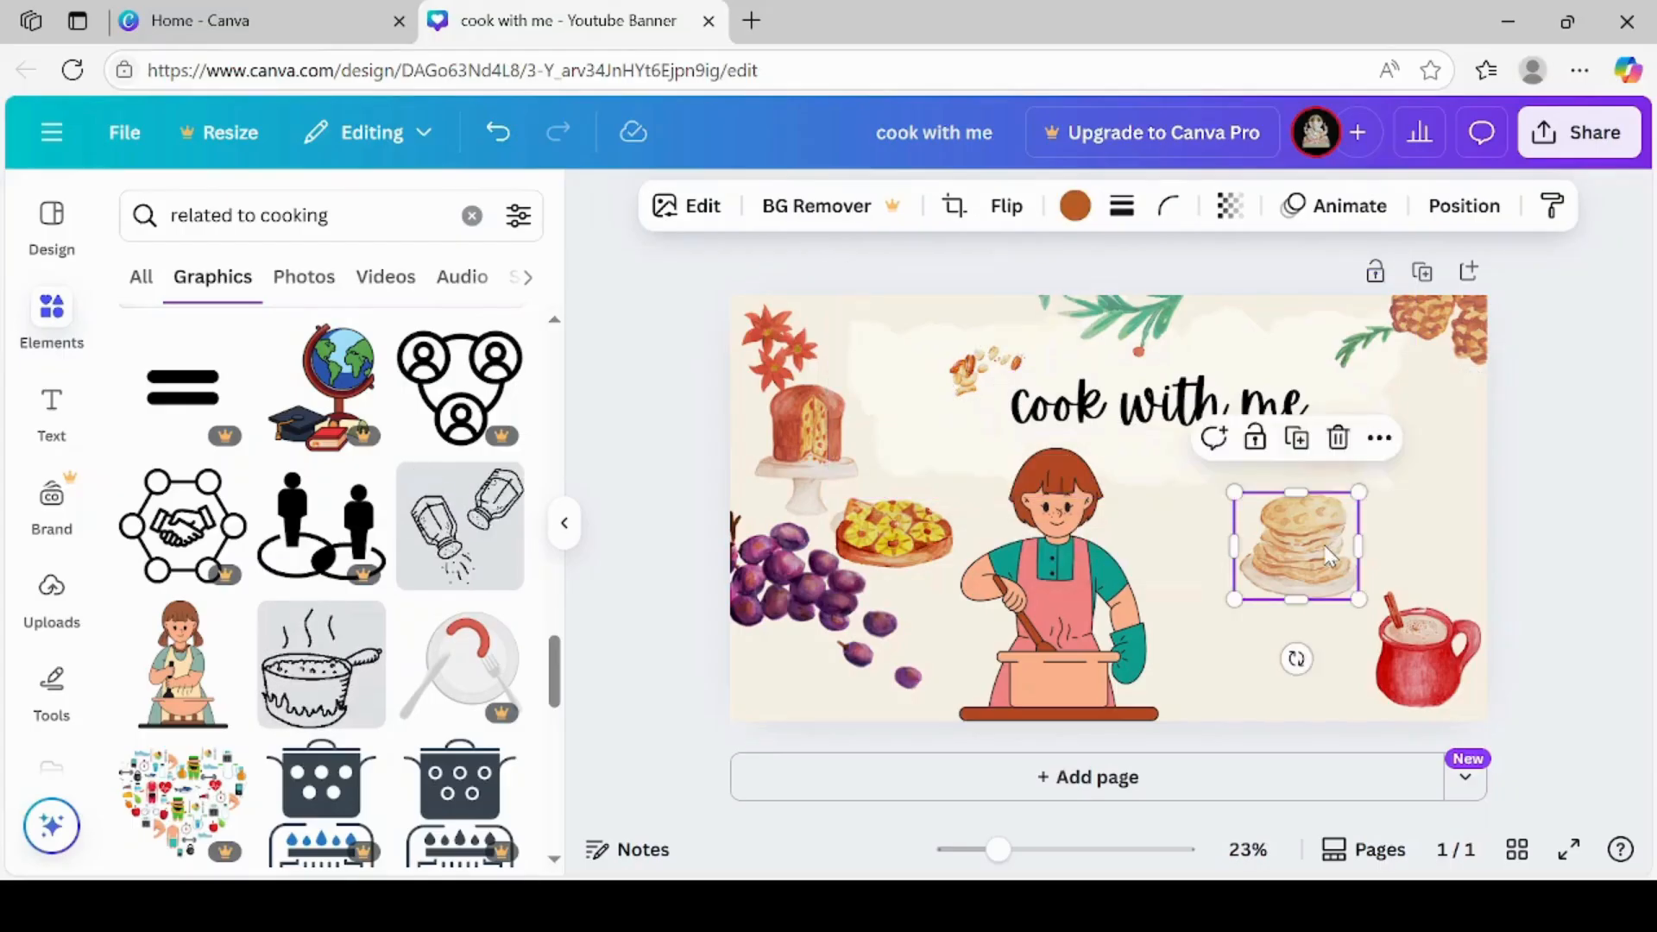
pyautogui.moveTo(1326, 547); pyautogui.dragTo(1312, 623)
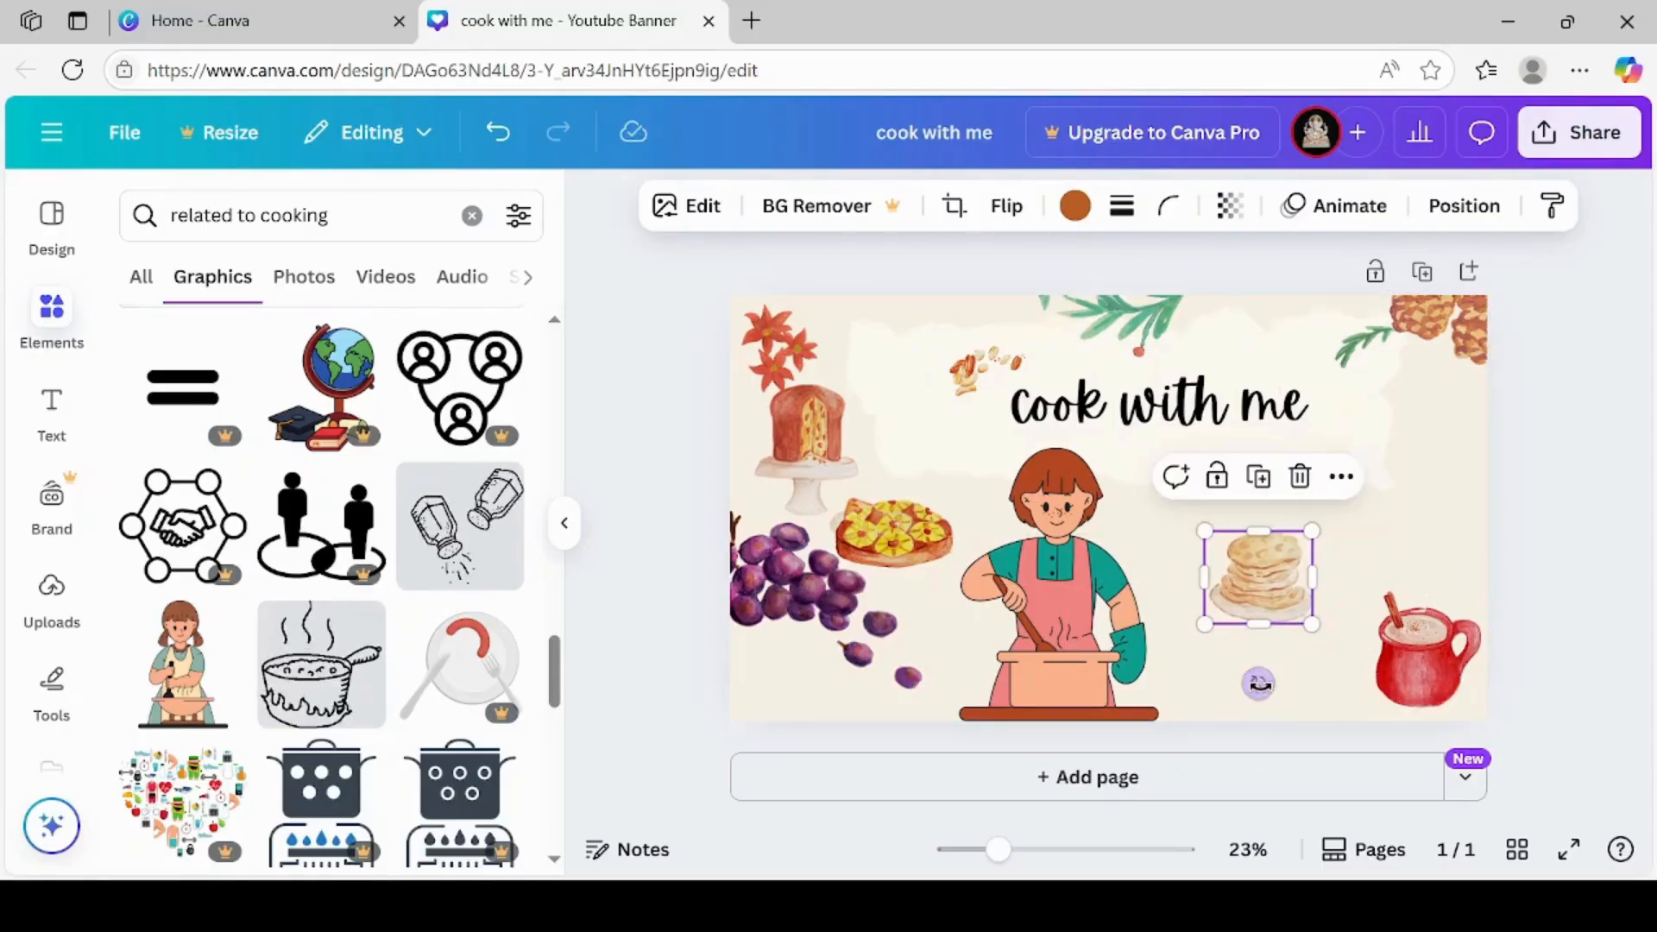
# Tilt the pancake stack slightly clockwise and move the red mug to the banner's lower edge, directly below the pancakes
pyautogui.moveTo(1257, 685)
pyautogui.mouseDown()
pyautogui.moveTo(1295, 677)
pyautogui.moveTo(1250, 689)
pyautogui.mouseUp()
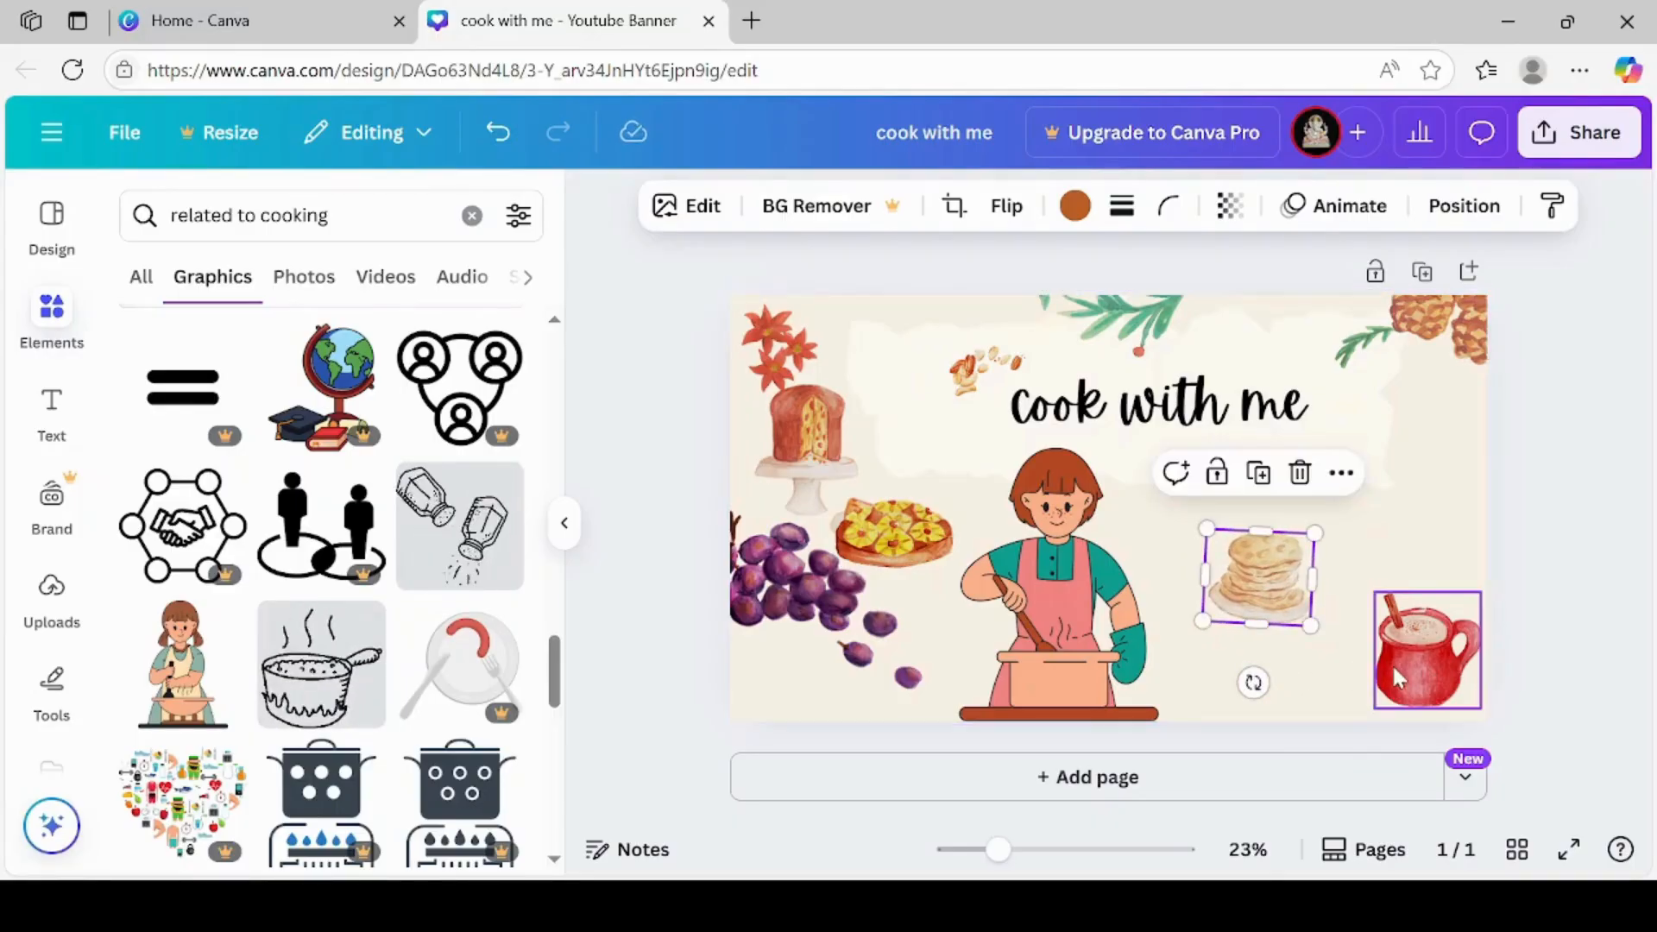
pyautogui.moveTo(1391, 664); pyautogui.dragTo(1260, 708)
pyautogui.click(1443, 665)
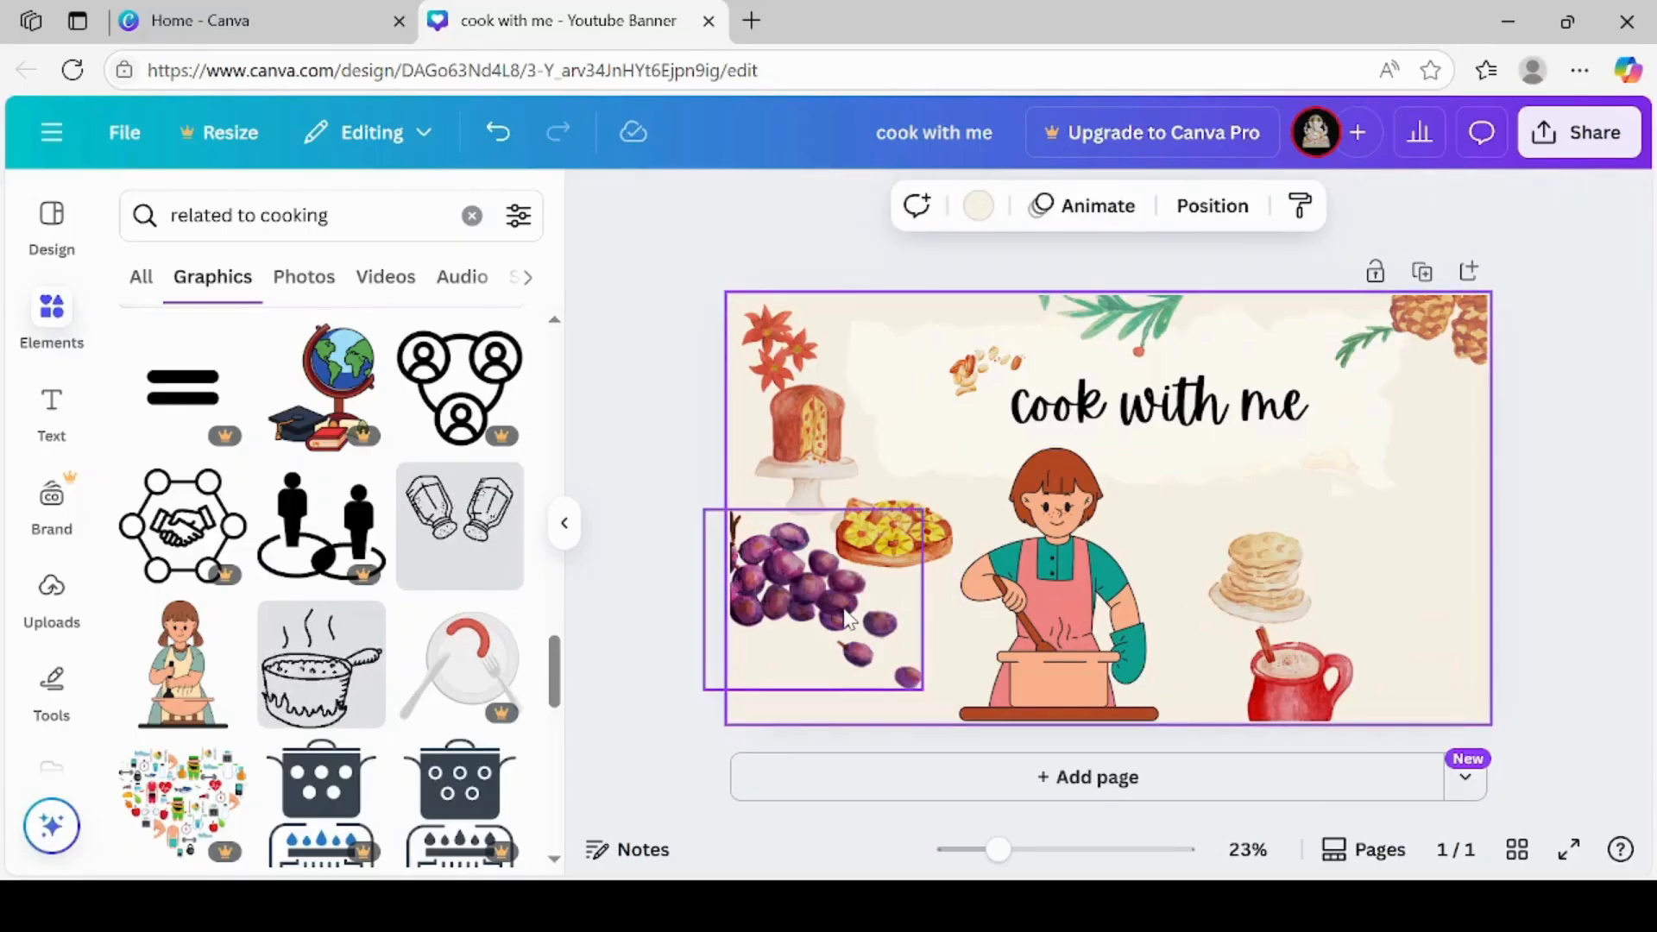
# Shrink the bunch of grapes to about 55% of its size and place it in the banner's lower left corner
pyautogui.moveTo(849, 620); pyautogui.dragTo(809, 635)
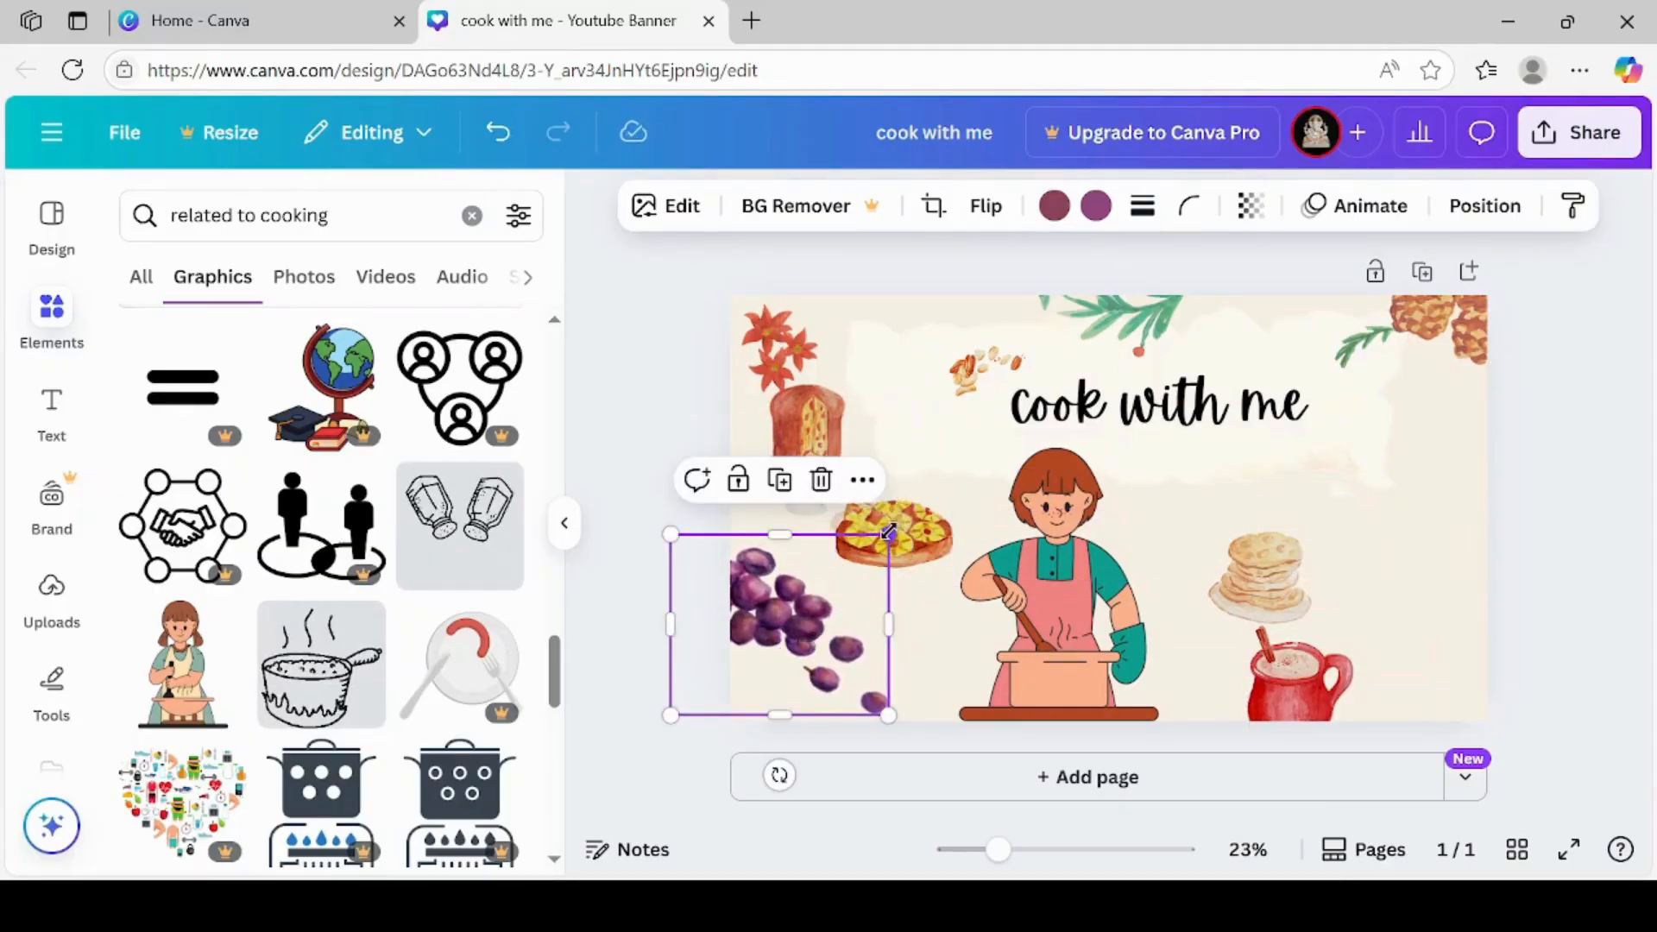
pyautogui.moveTo(888, 534); pyautogui.dragTo(903, 681)
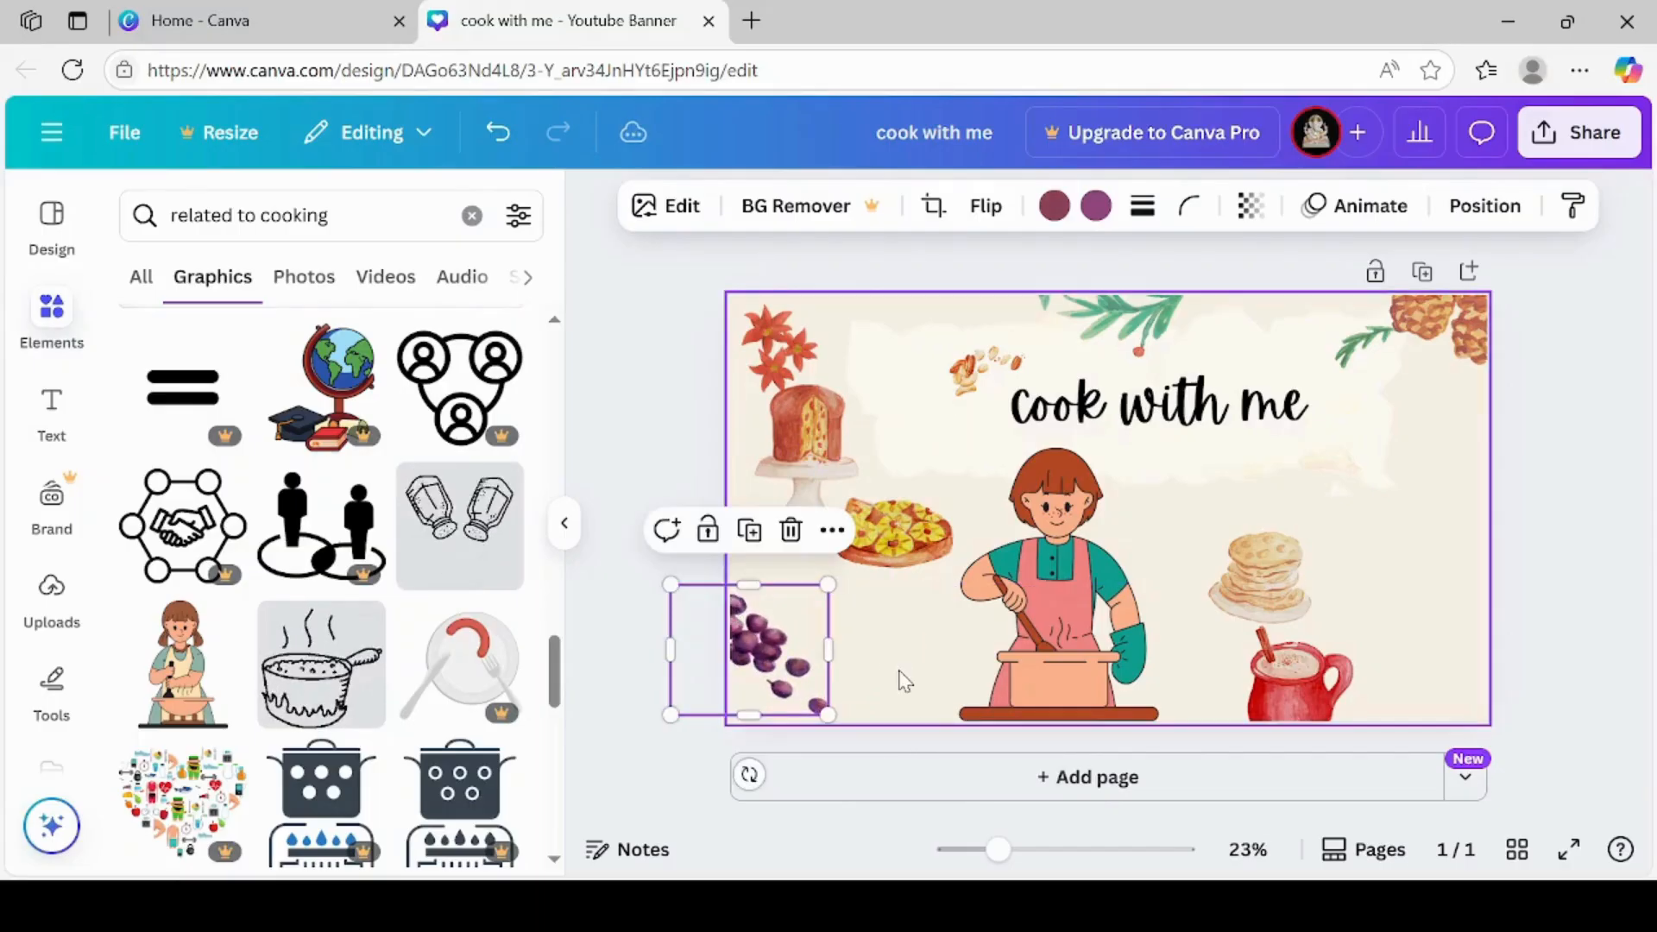
pyautogui.moveTo(797, 670); pyautogui.dragTo(834, 697)
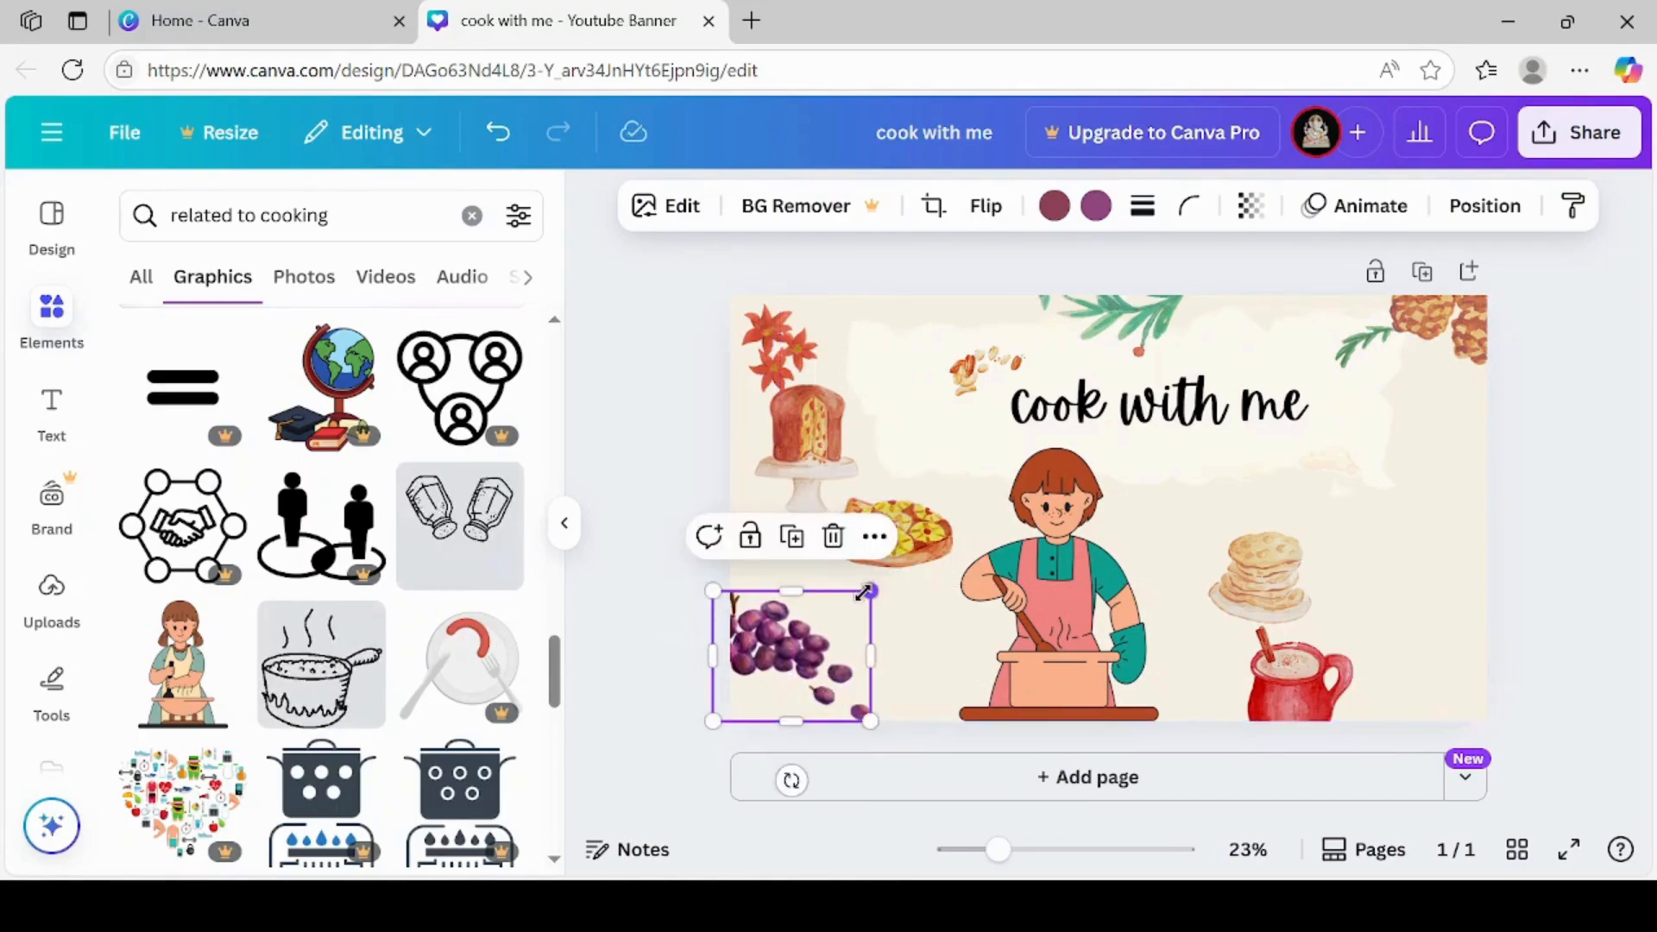
pyautogui.moveTo(869, 592); pyautogui.dragTo(819, 676)
# Shrink the round fruit-topped tart to about 60% and move it down beside the grapes, near the banner's lower edge
pyautogui.click(905, 524)
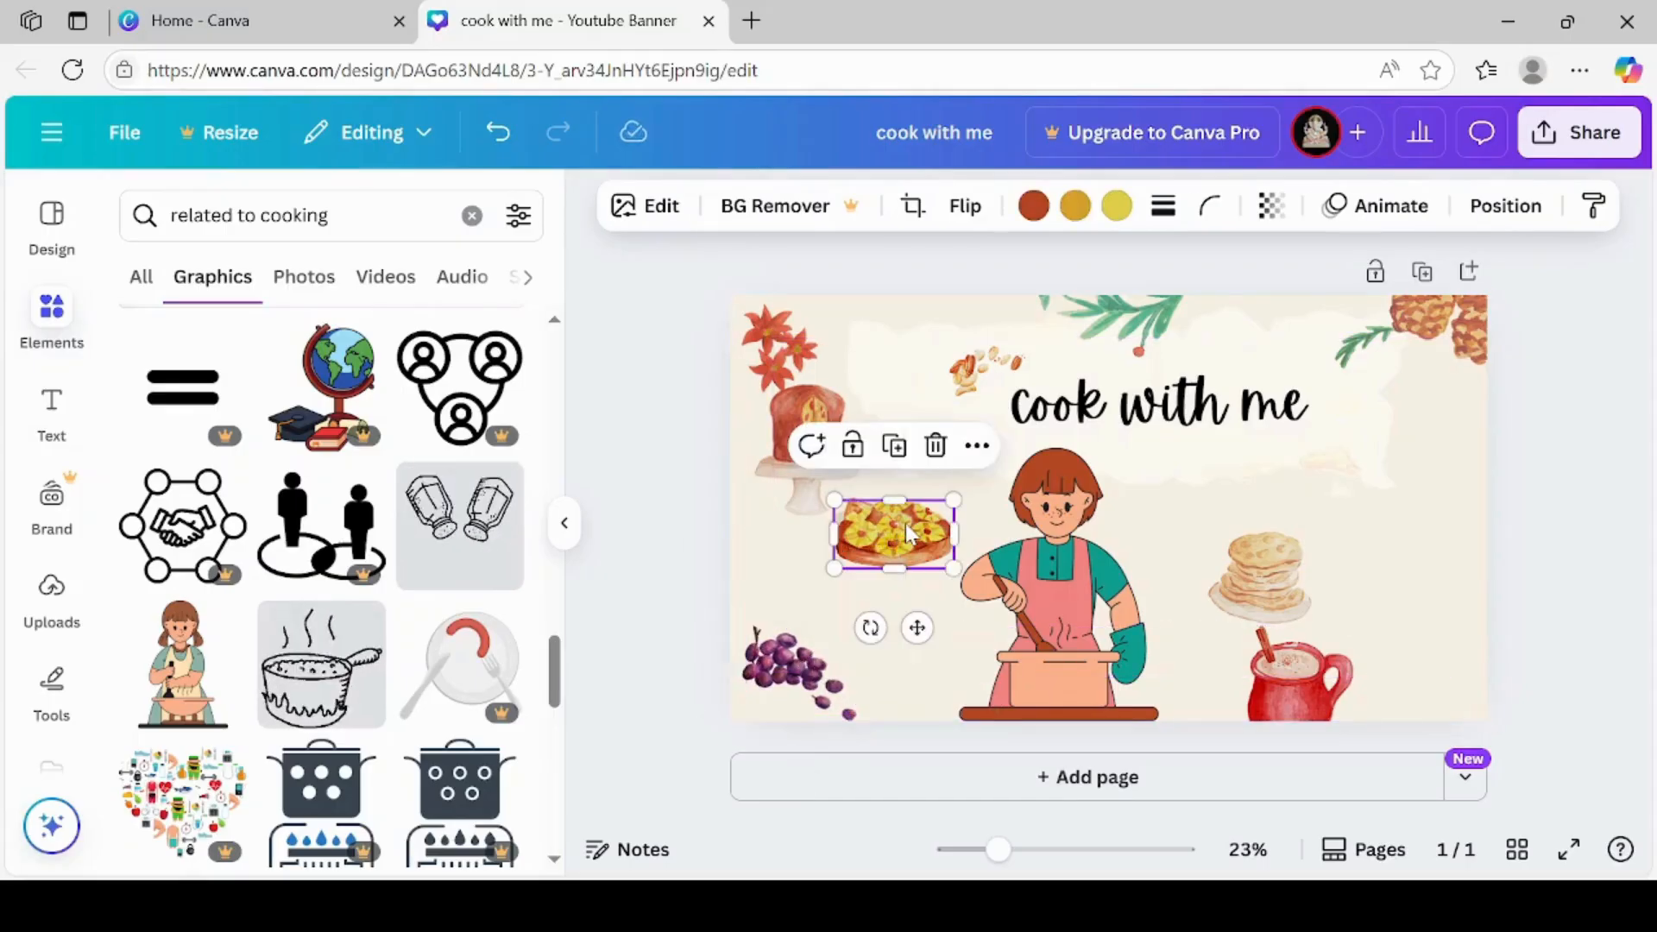
pyautogui.moveTo(905, 523); pyautogui.dragTo(903, 610)
pyautogui.moveTo(909, 638); pyautogui.dragTo(934, 706)
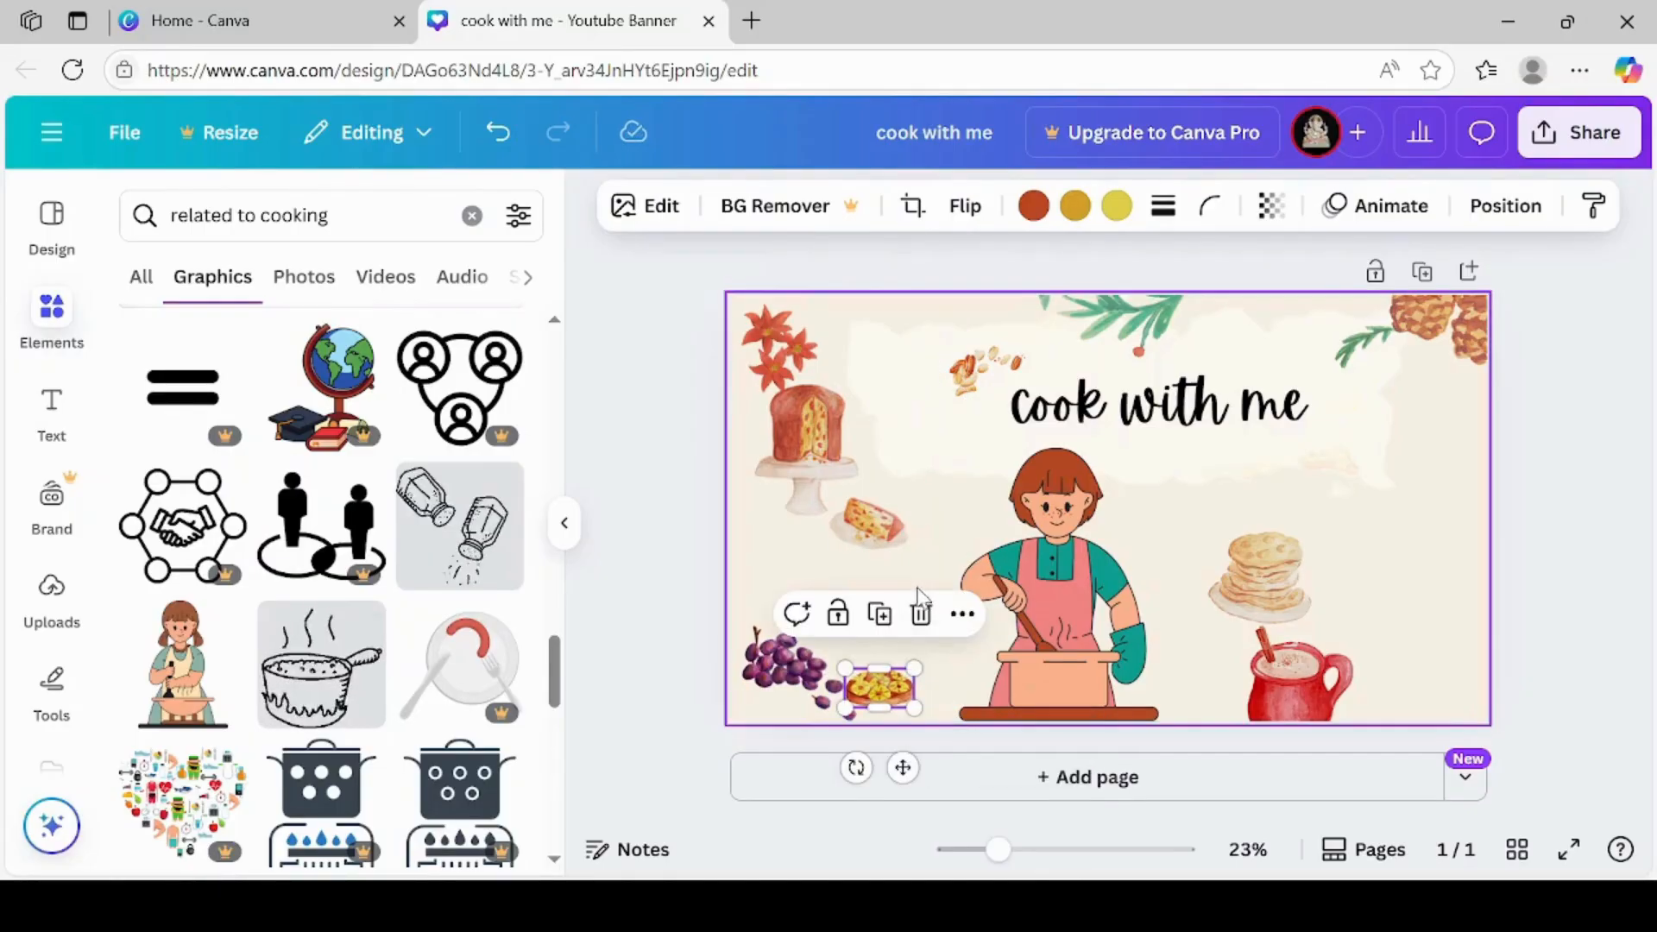
# Shrink the cake to about 85% and lower it to just above the grapes, and move the pine cones slightly down
pyautogui.click(889, 541)
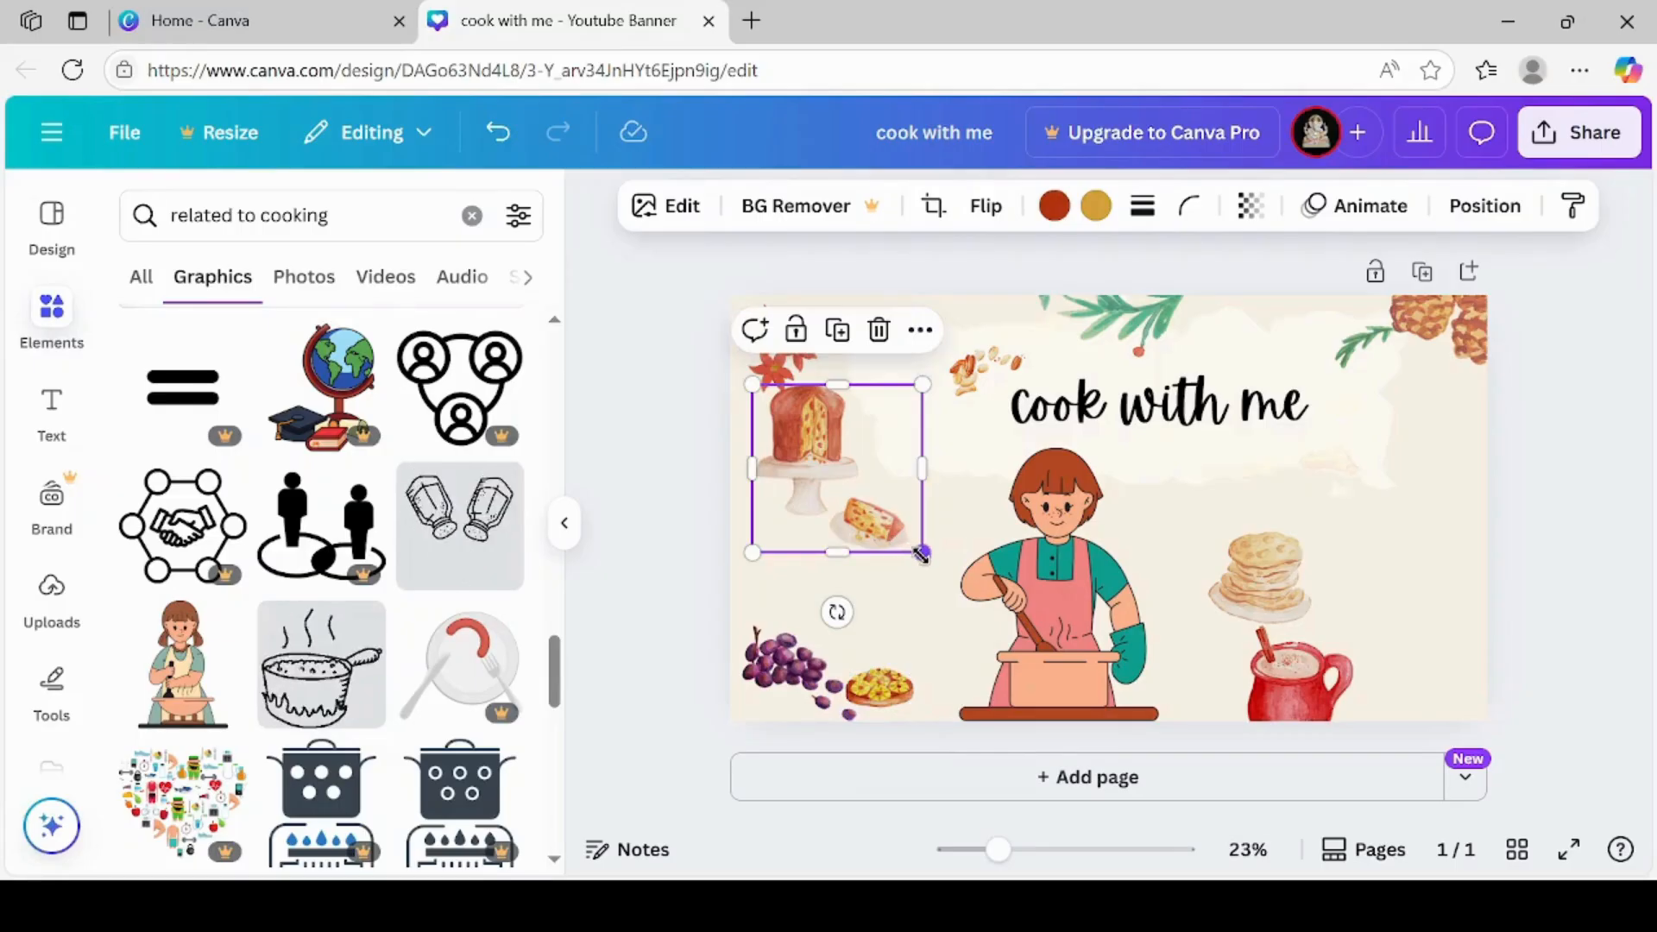
pyautogui.moveTo(922, 554); pyautogui.dragTo(869, 558)
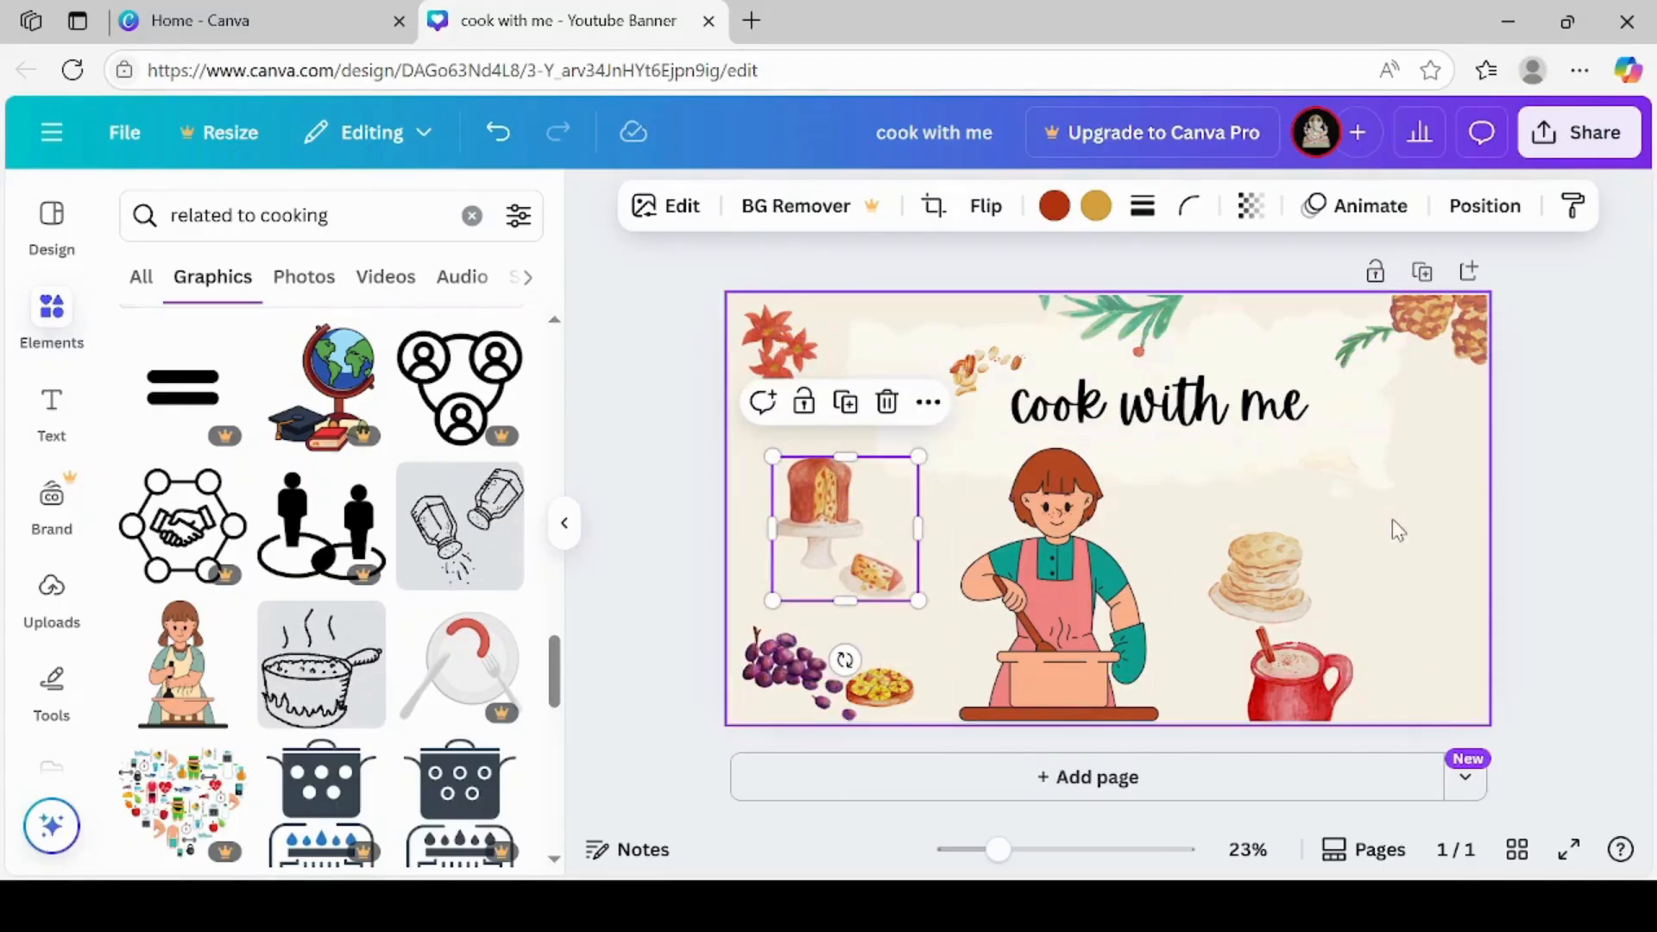
pyautogui.click(1413, 549)
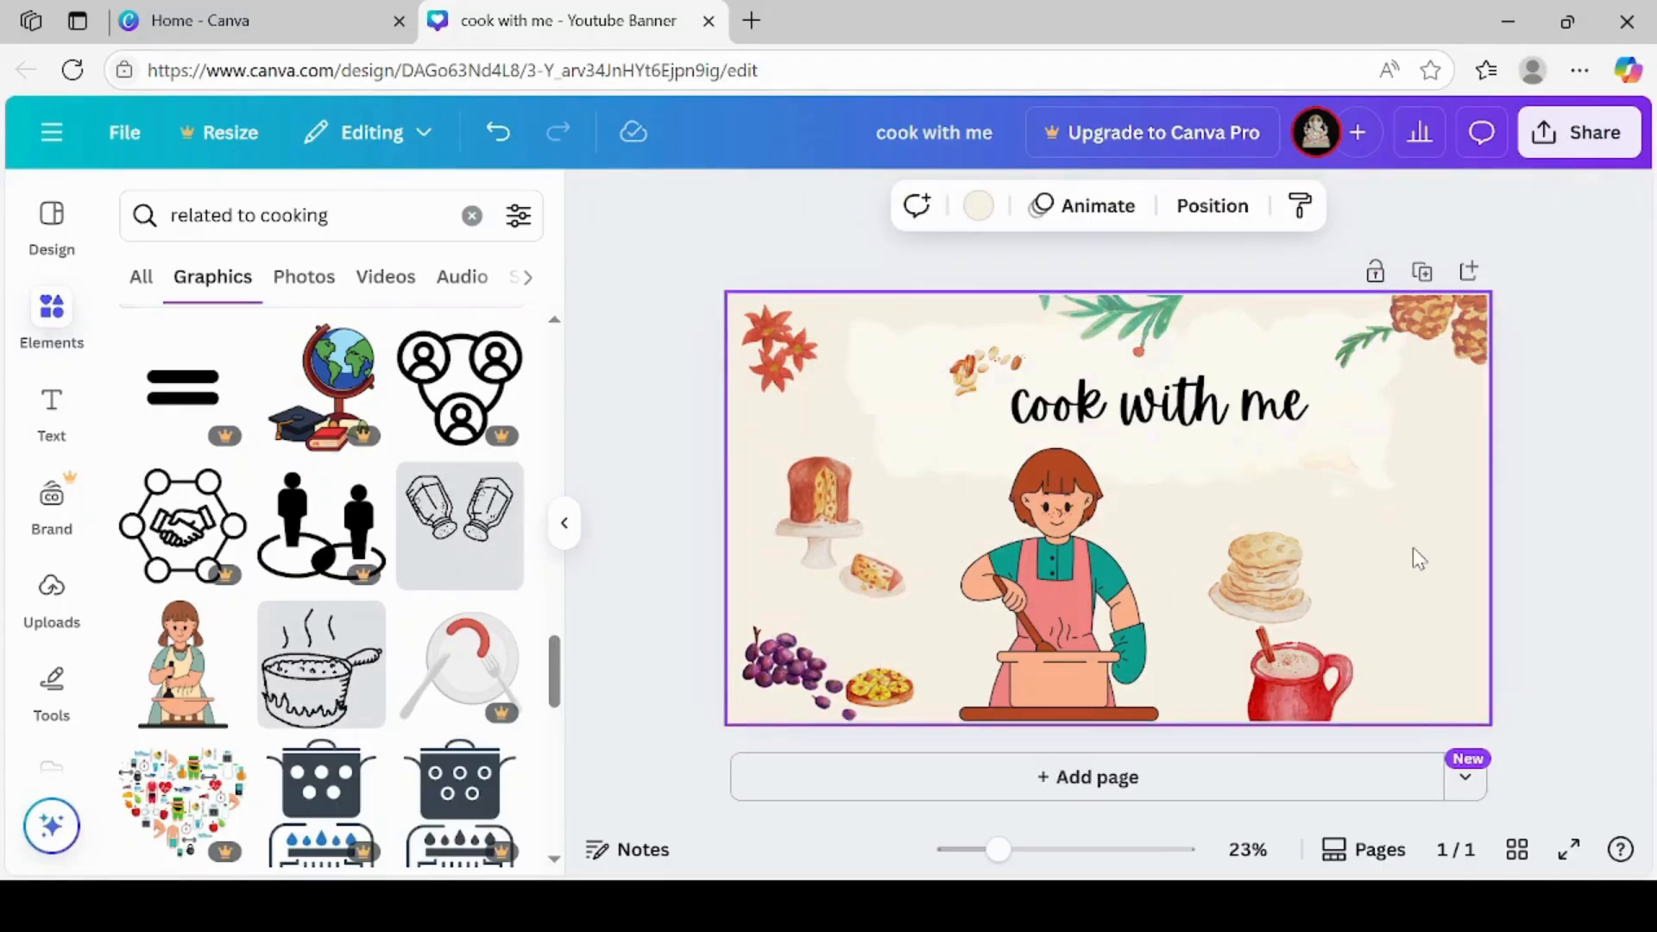
pyautogui.moveTo(1441, 364); pyautogui.dragTo(1428, 408)
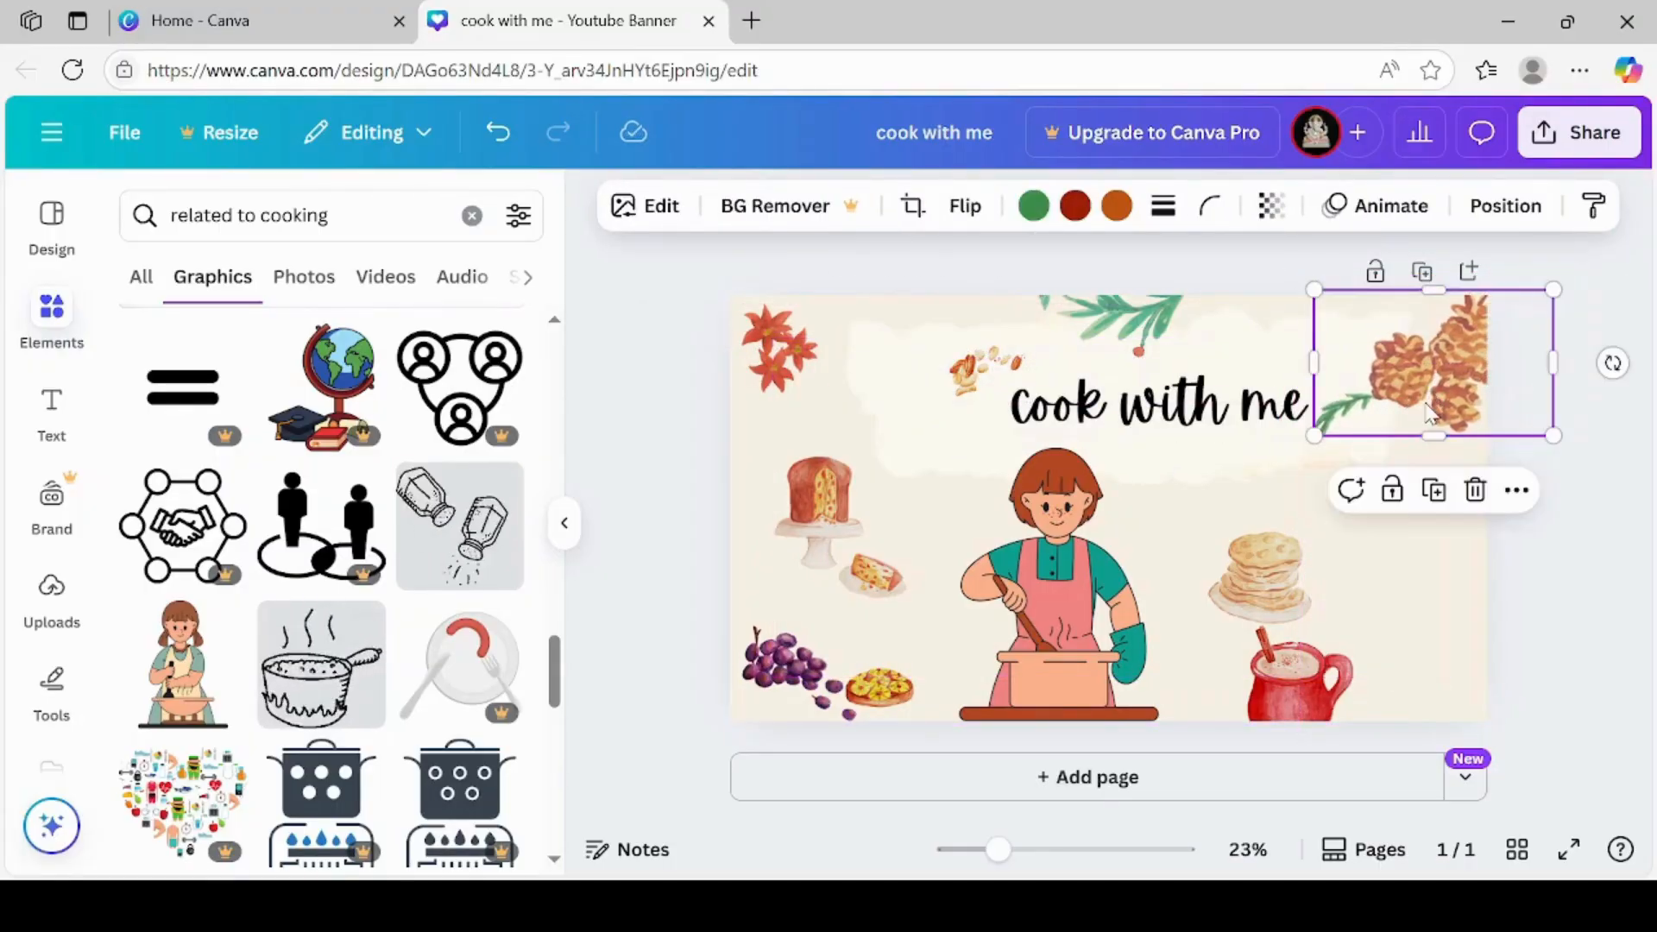
pyautogui.click(1443, 592)
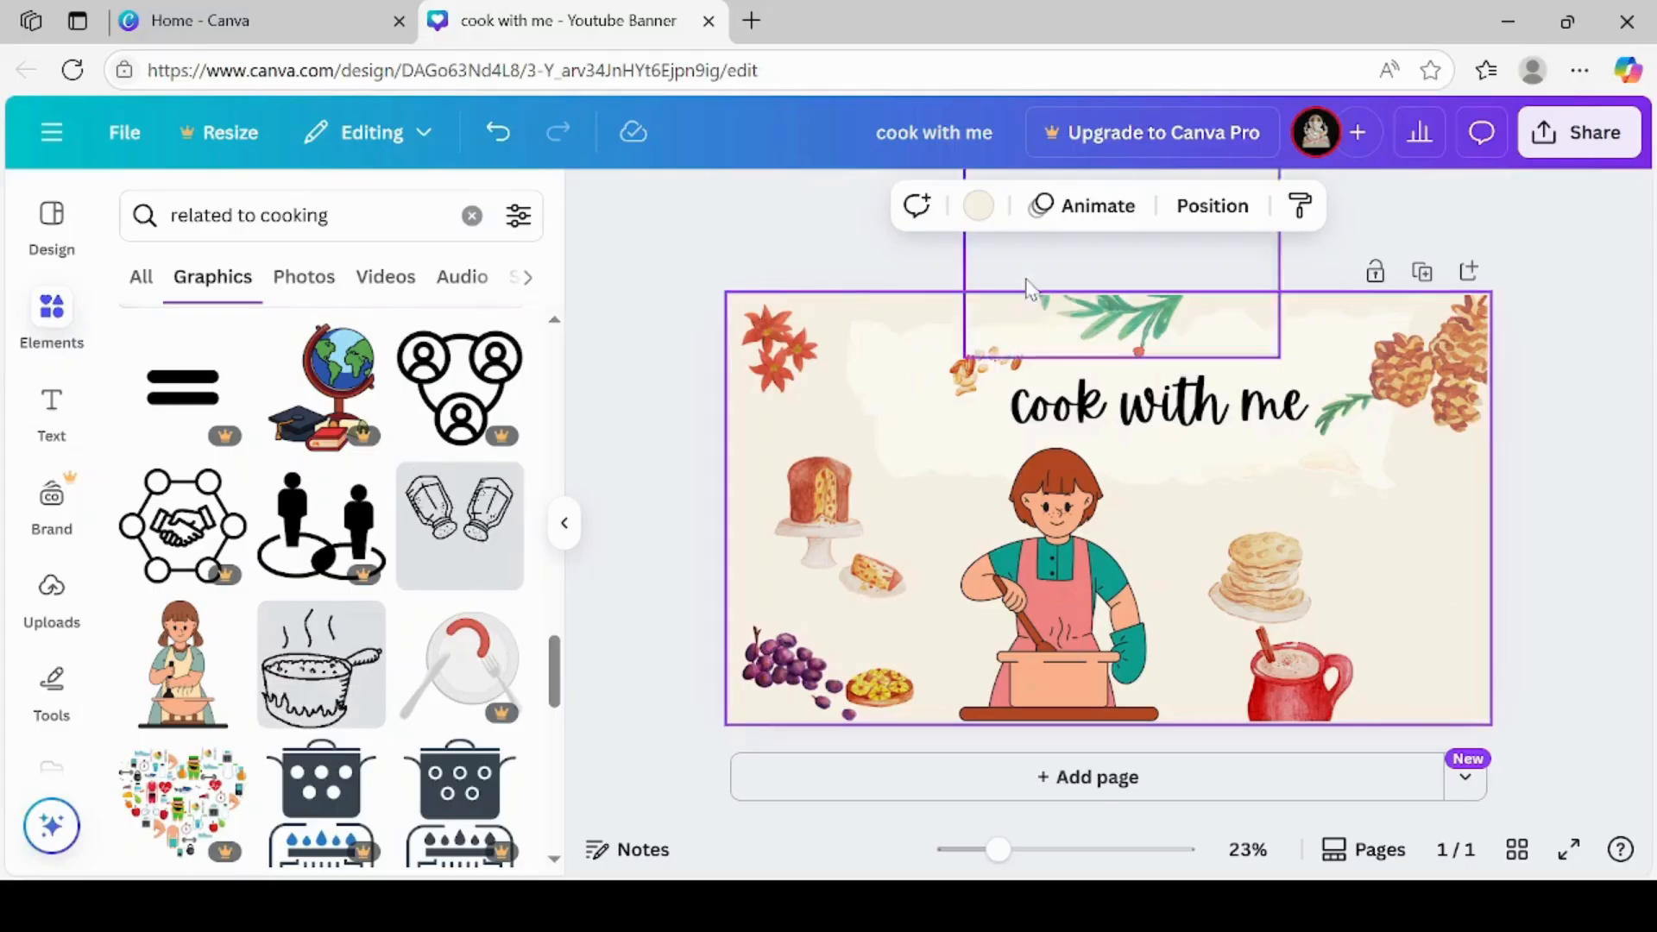
# Search the elements library for "travel" and limit the results to graphics
pyautogui.click(471, 218)
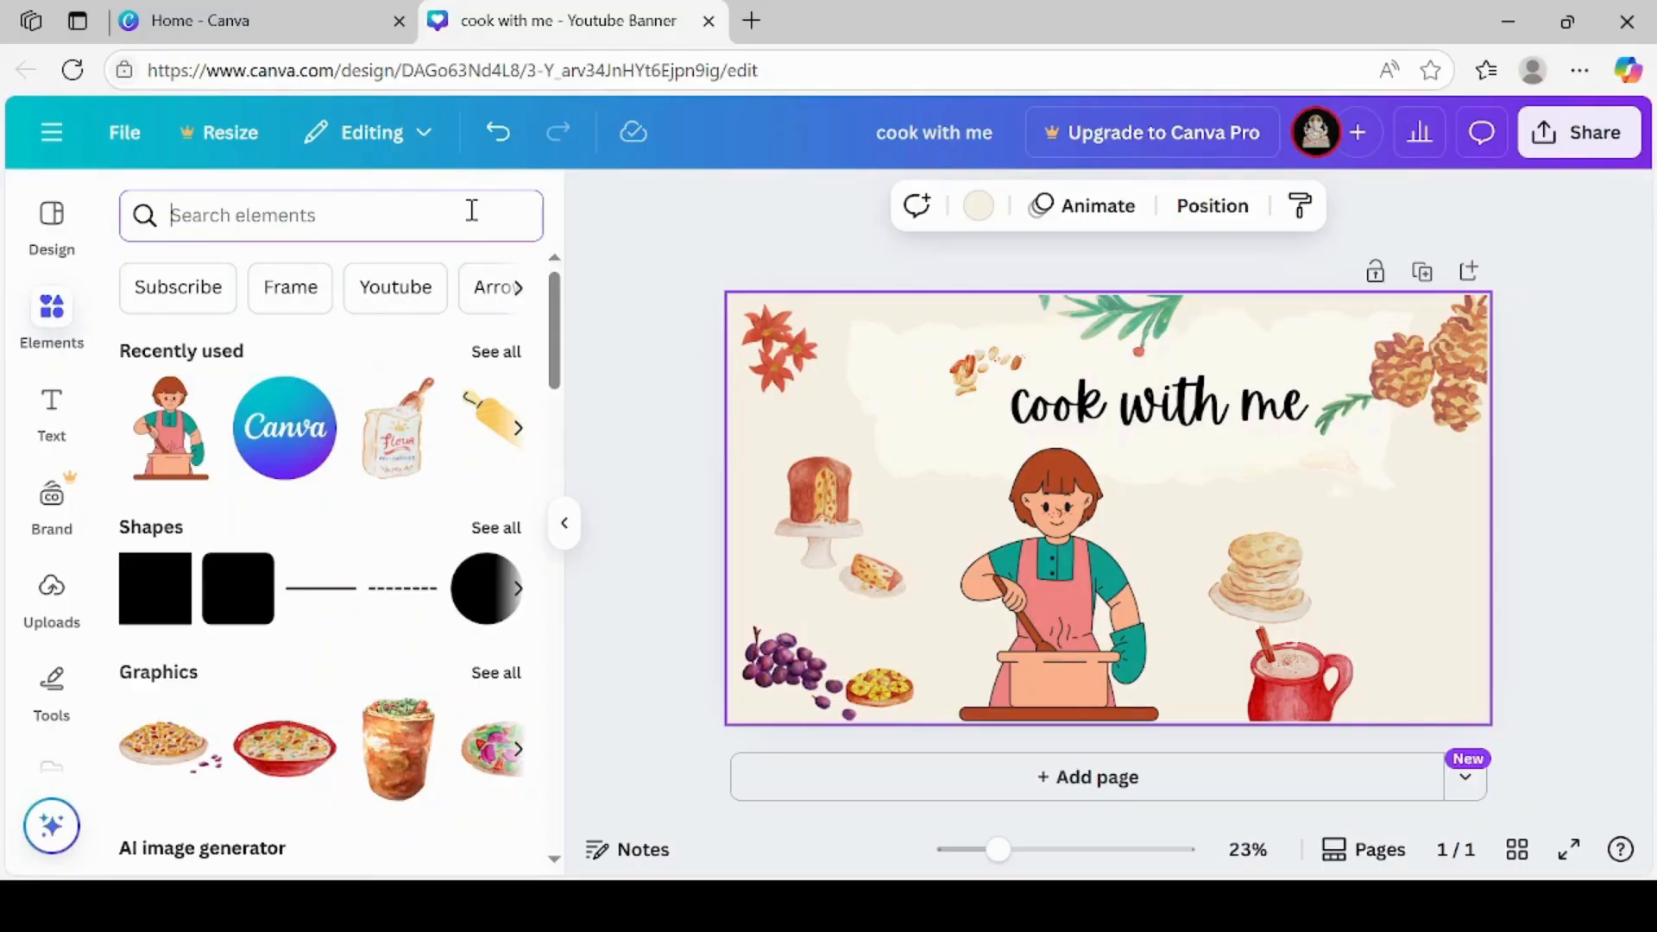
pyautogui.click(473, 211)
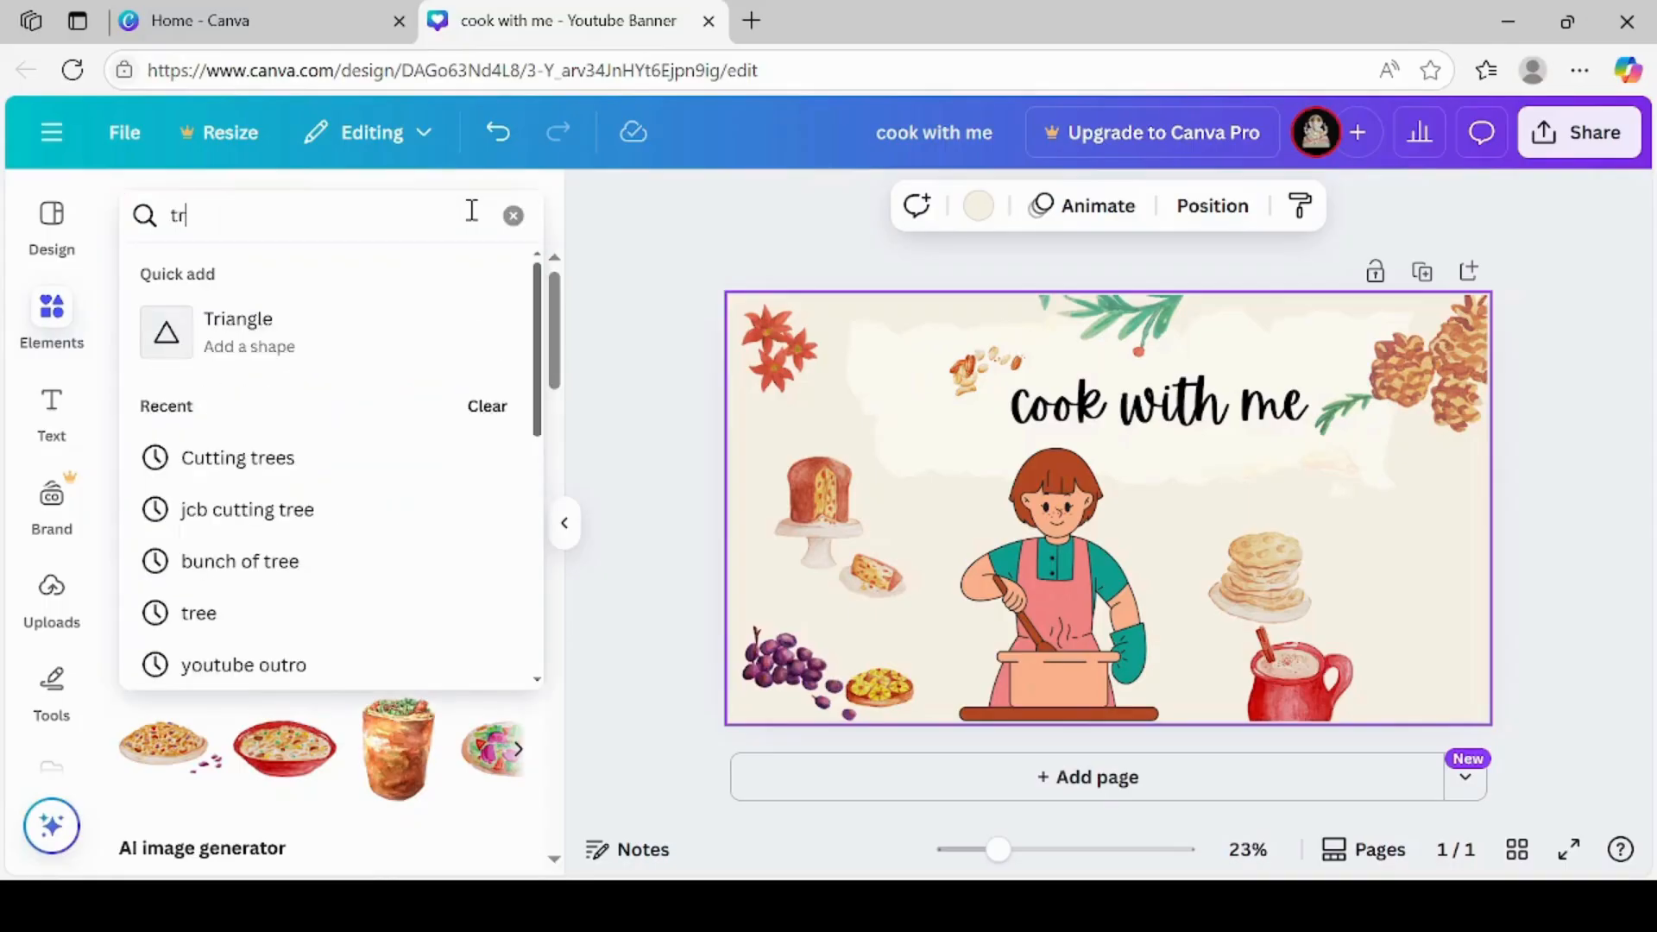
pyautogui.write('travel')
pyautogui.press('Return')
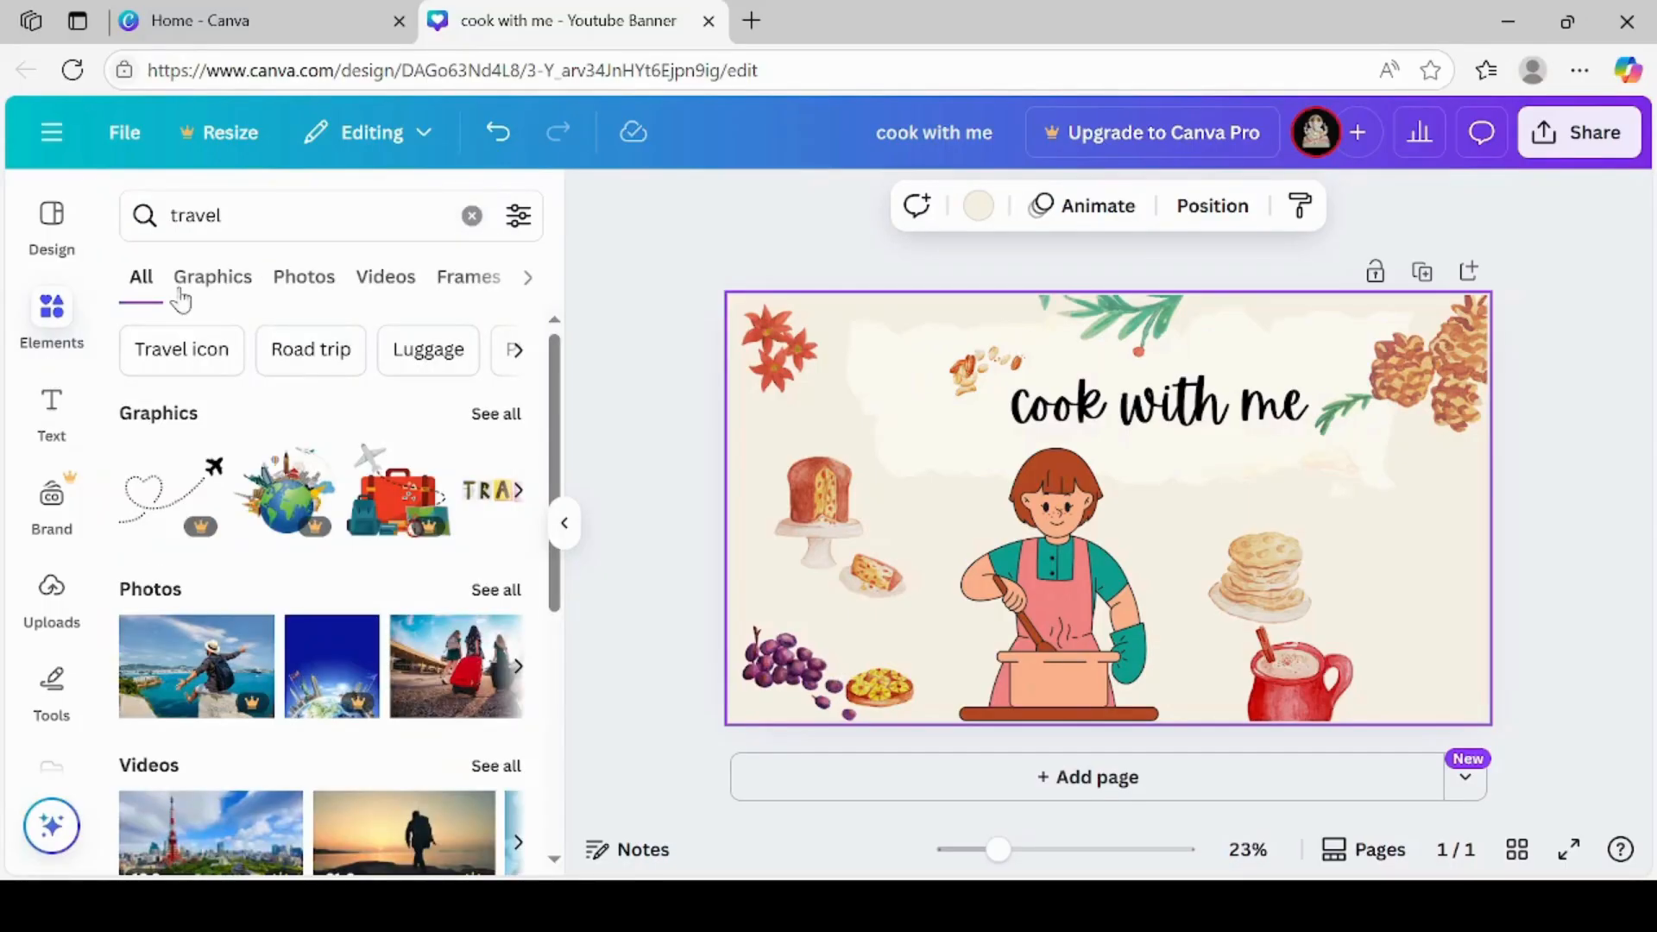
pyautogui.click(212, 278)
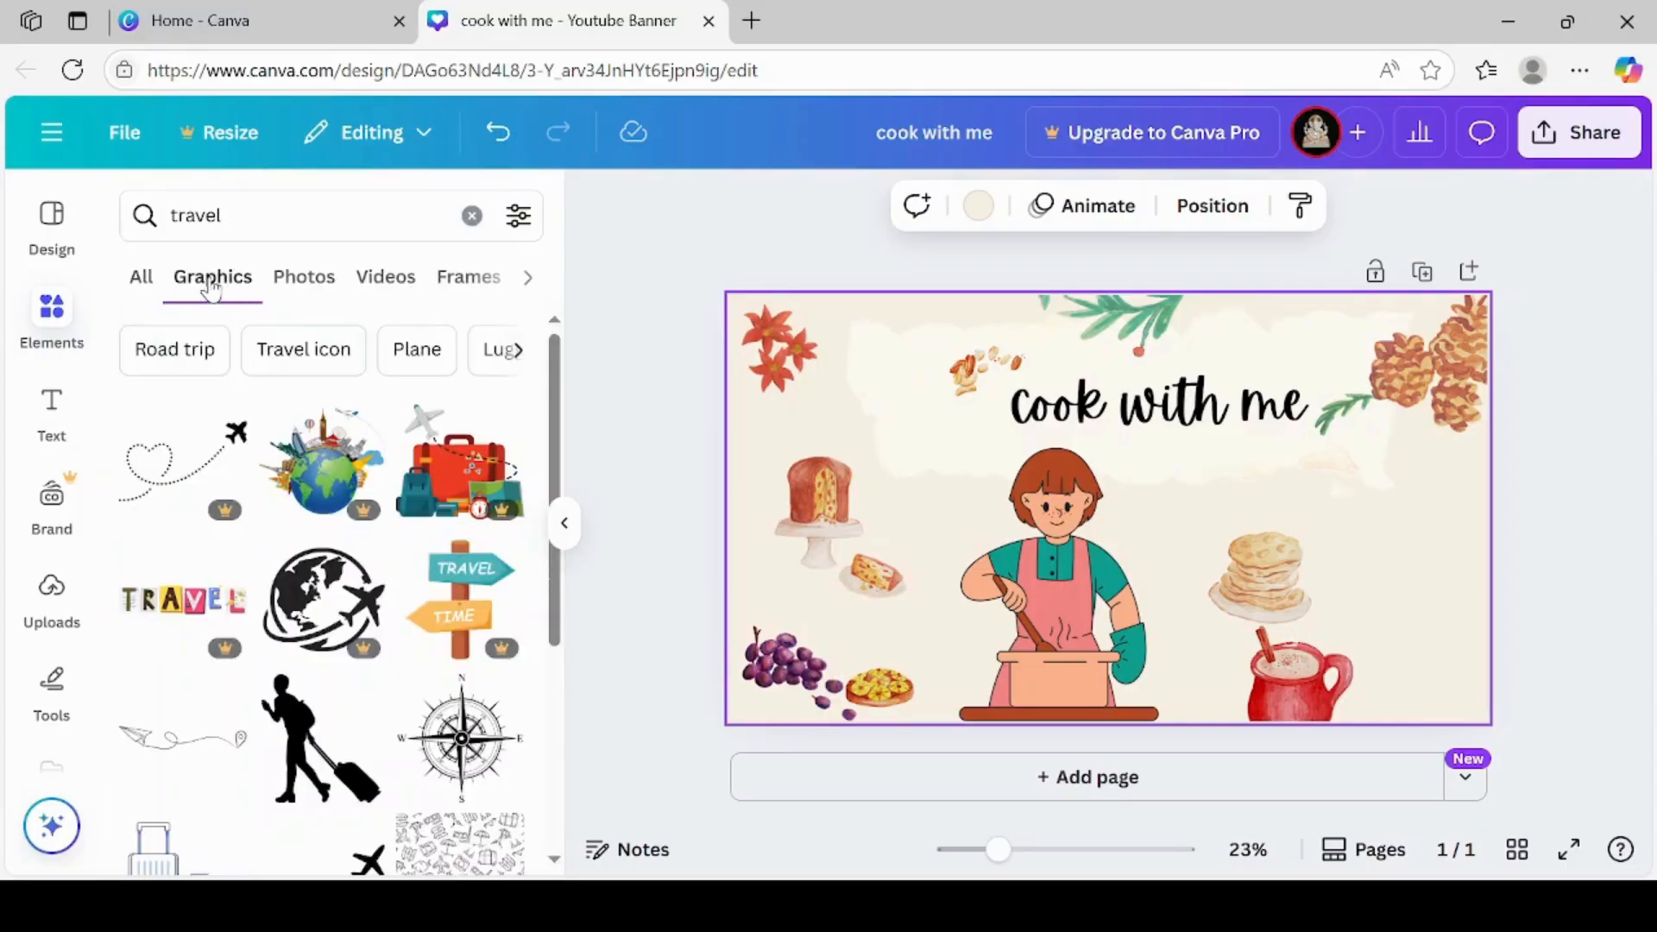
# Search the design templates for "travel" and narrow the results to Travel and tourism
pyautogui.click(47, 241)
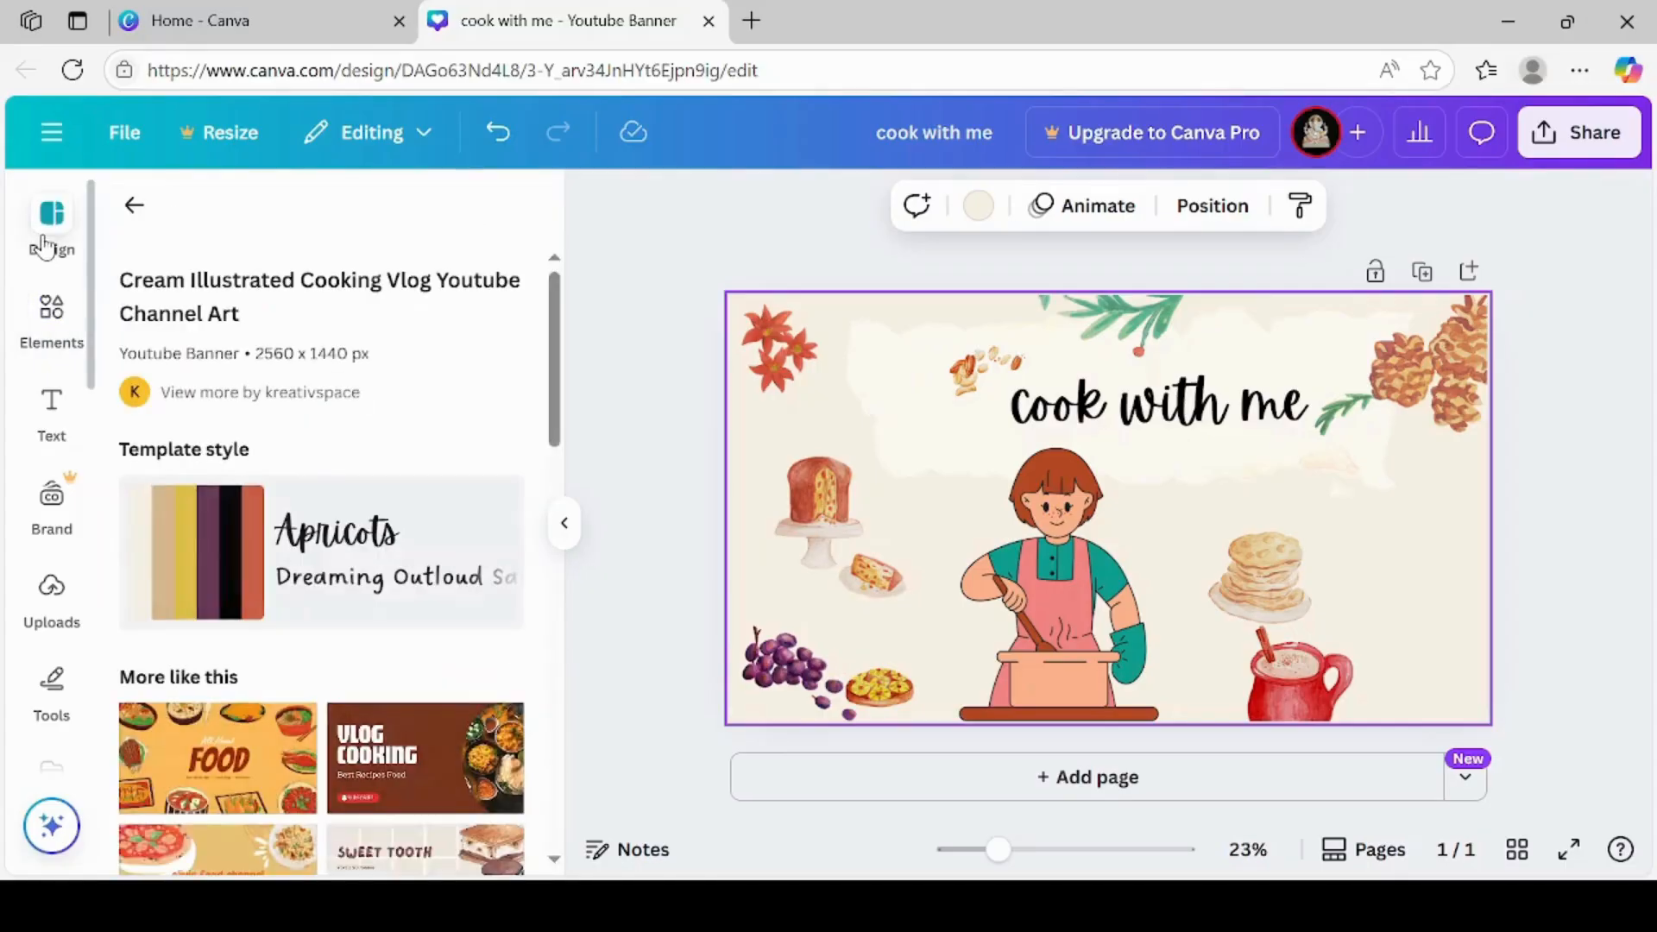
pyautogui.click(134, 205)
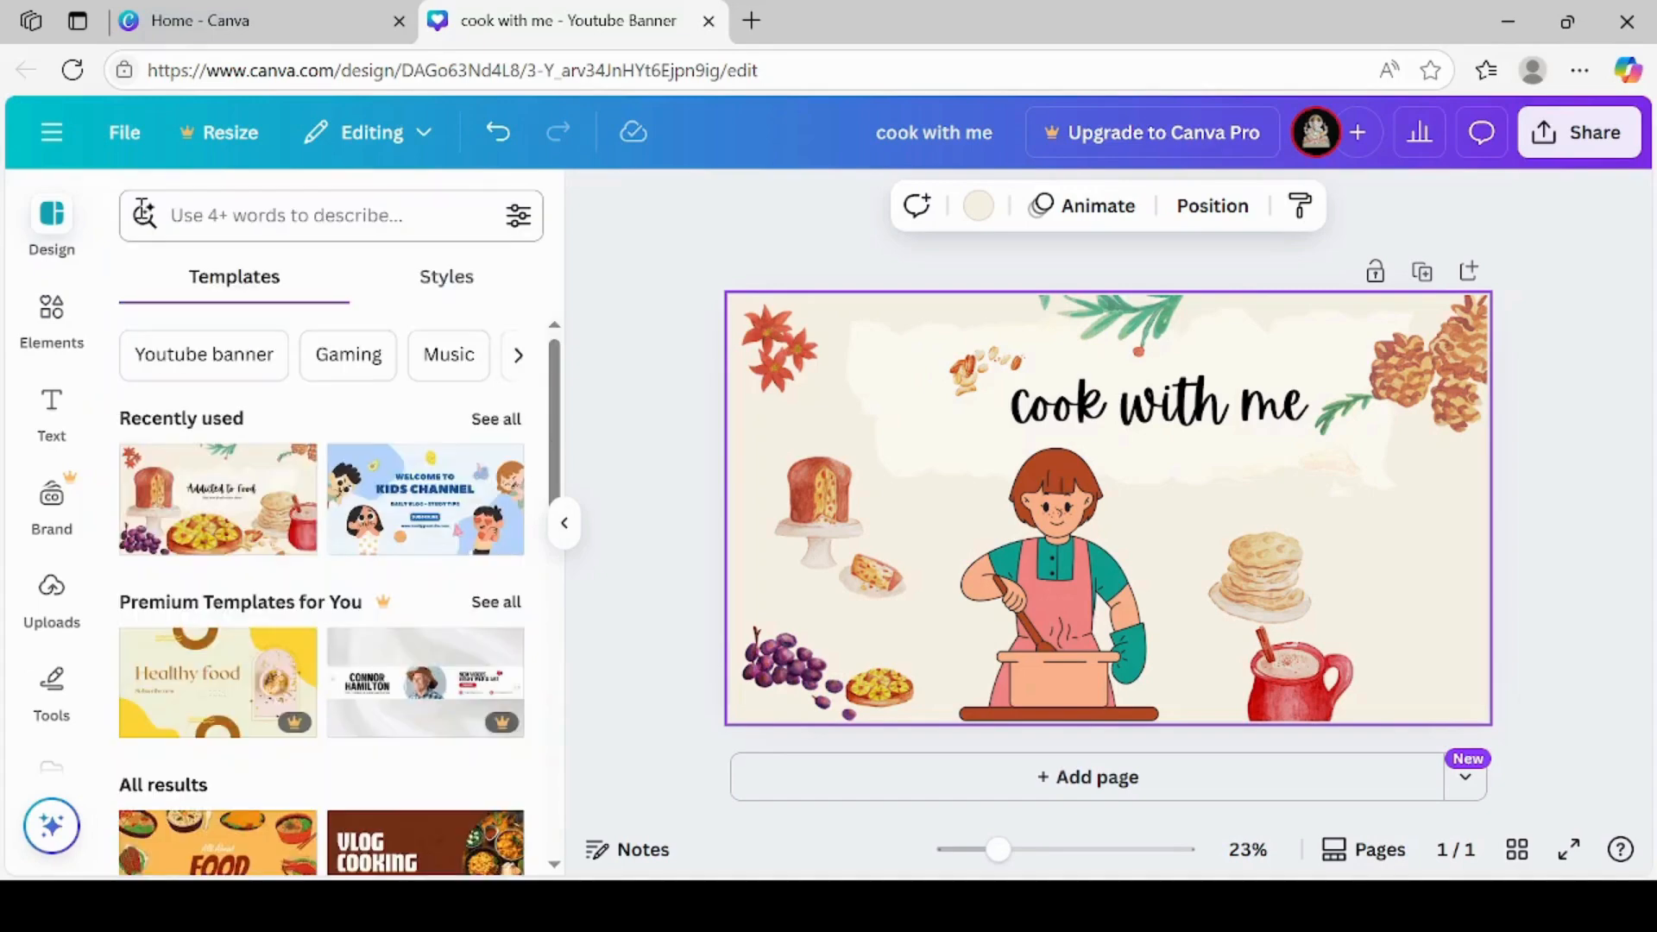
pyautogui.click(211, 217)
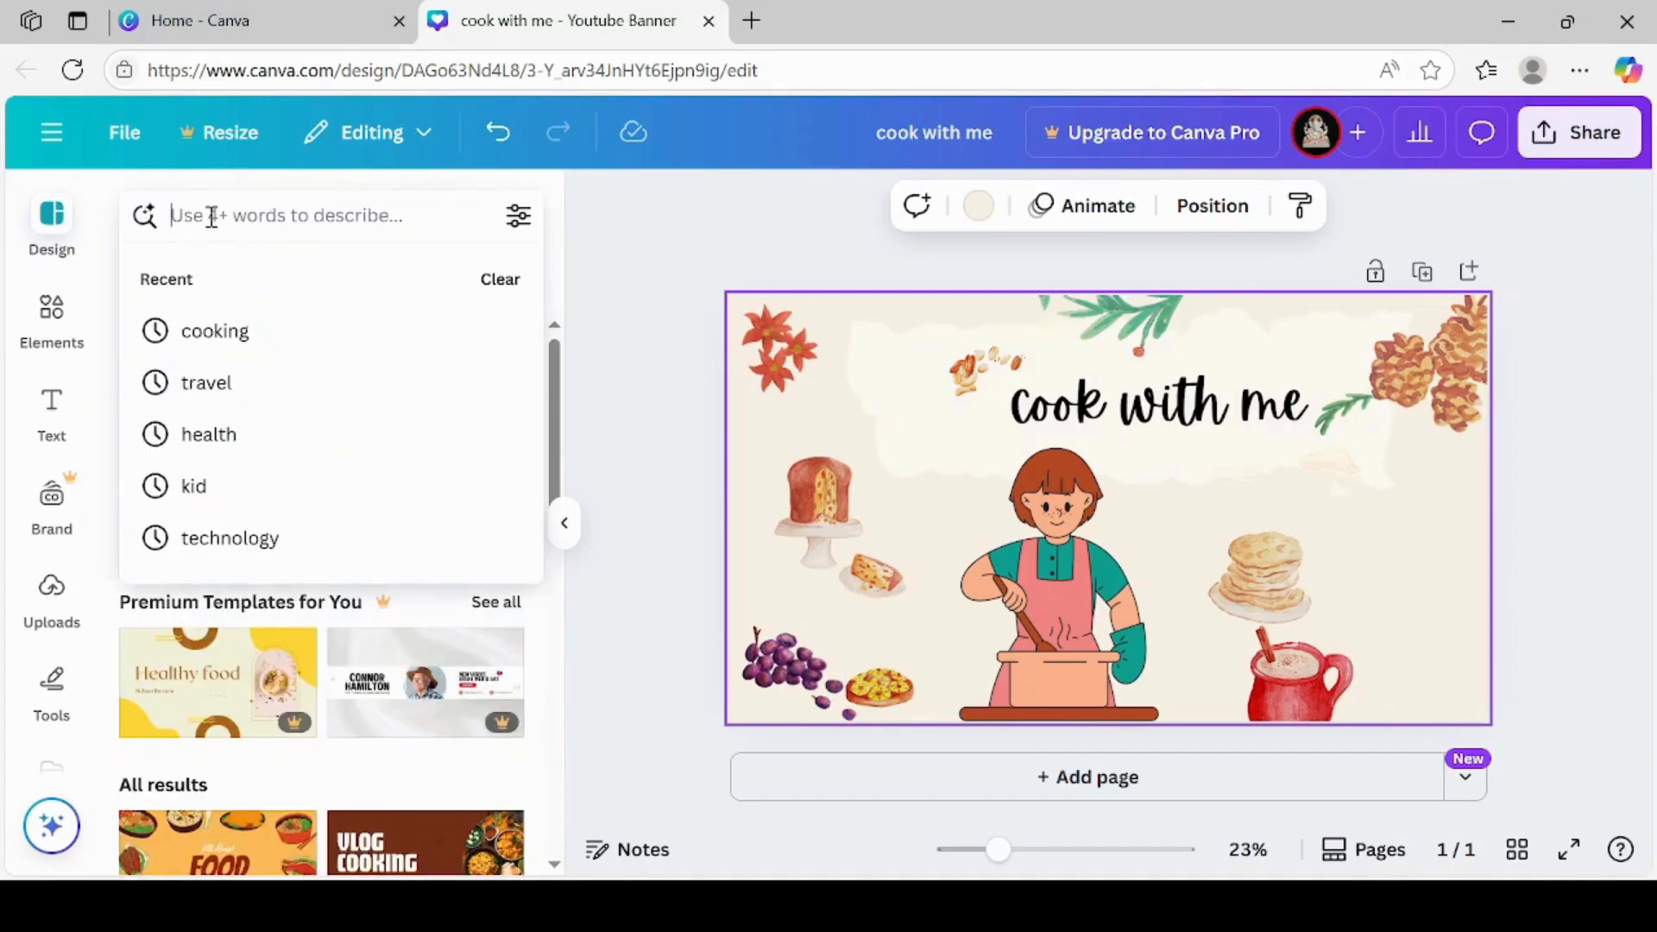
pyautogui.write('travel')
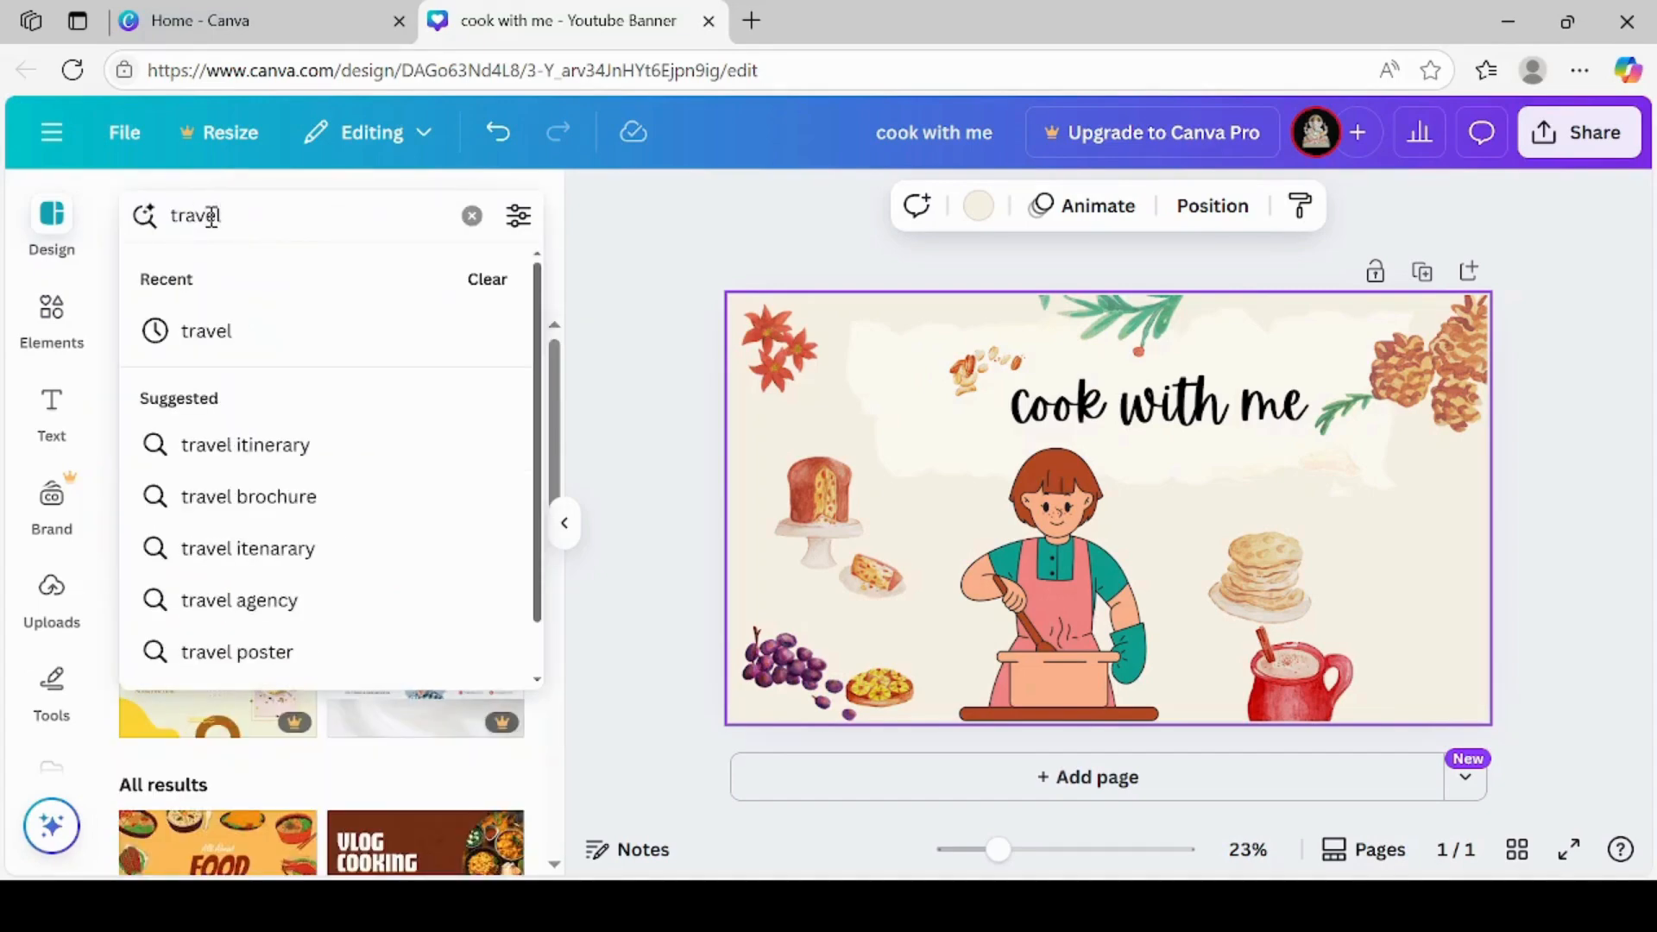
pyautogui.press('Return')
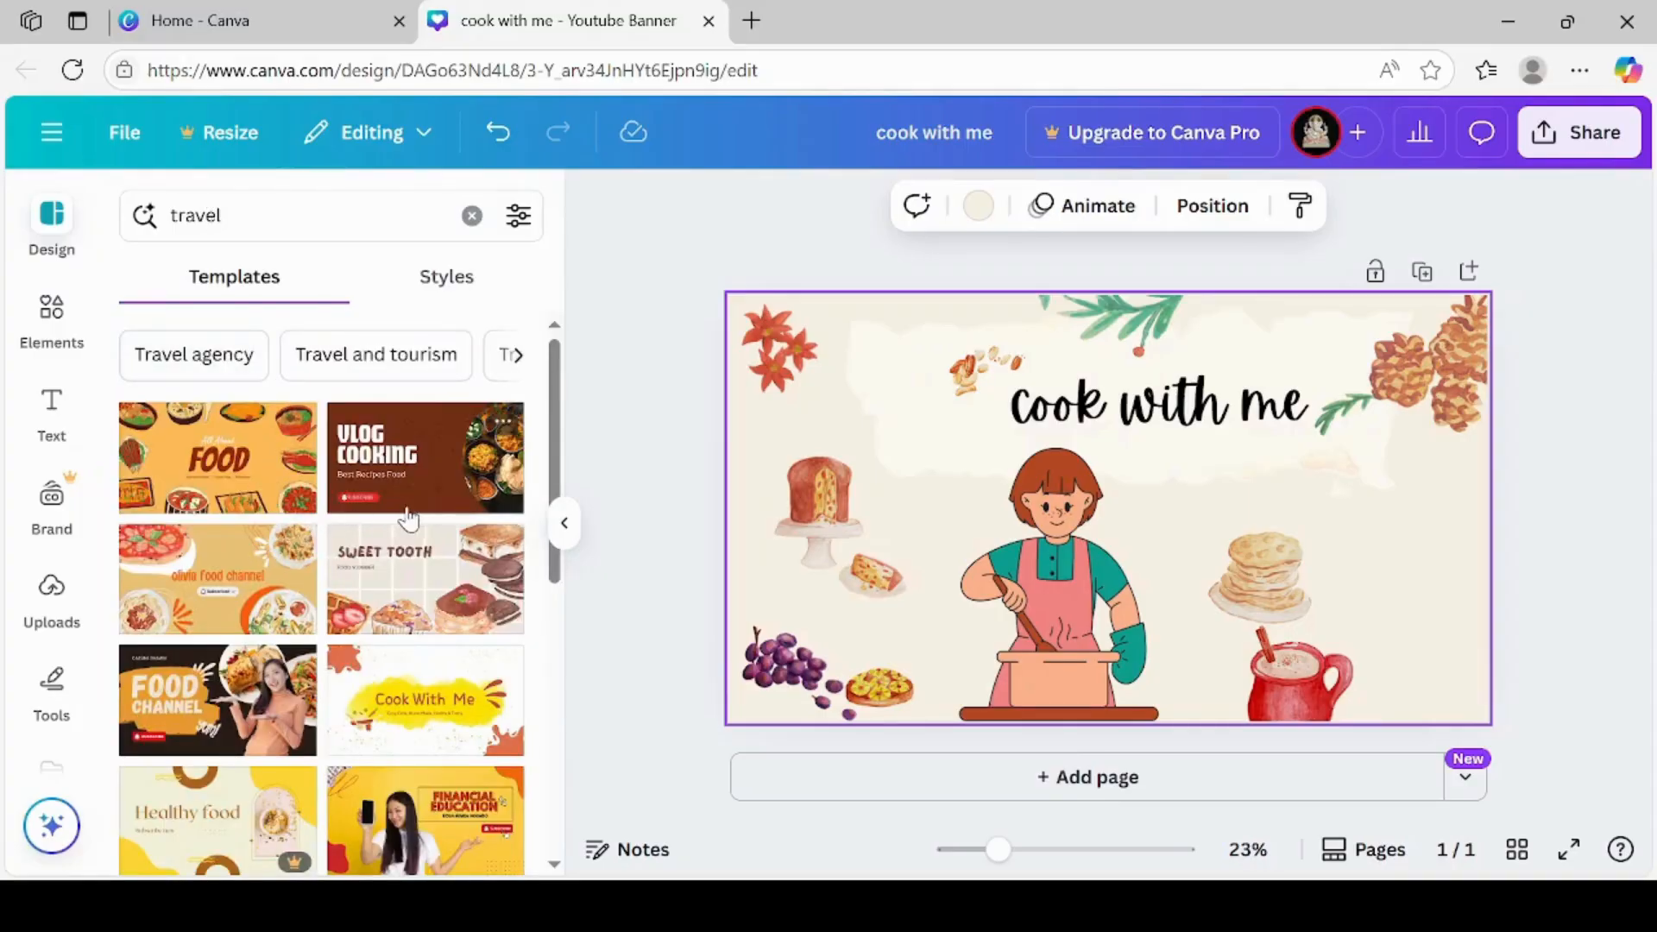
pyautogui.click(361, 372)
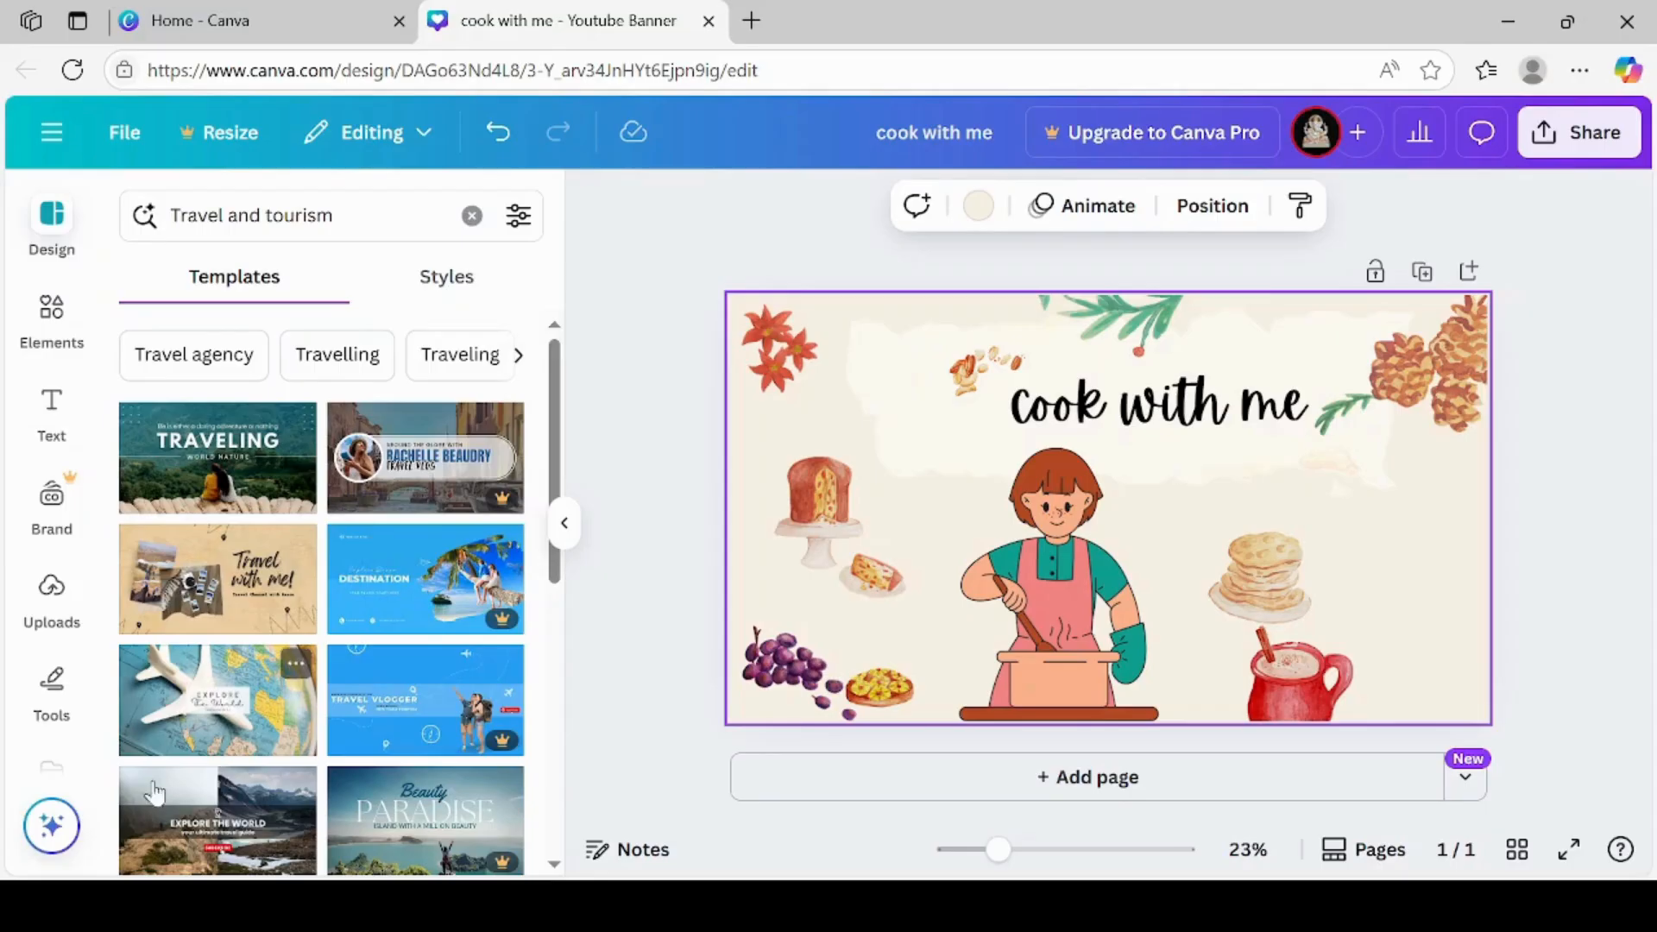
# Add a second page and apply the brown vintage map "Travel with me!" template to it
pyautogui.click(929, 784)
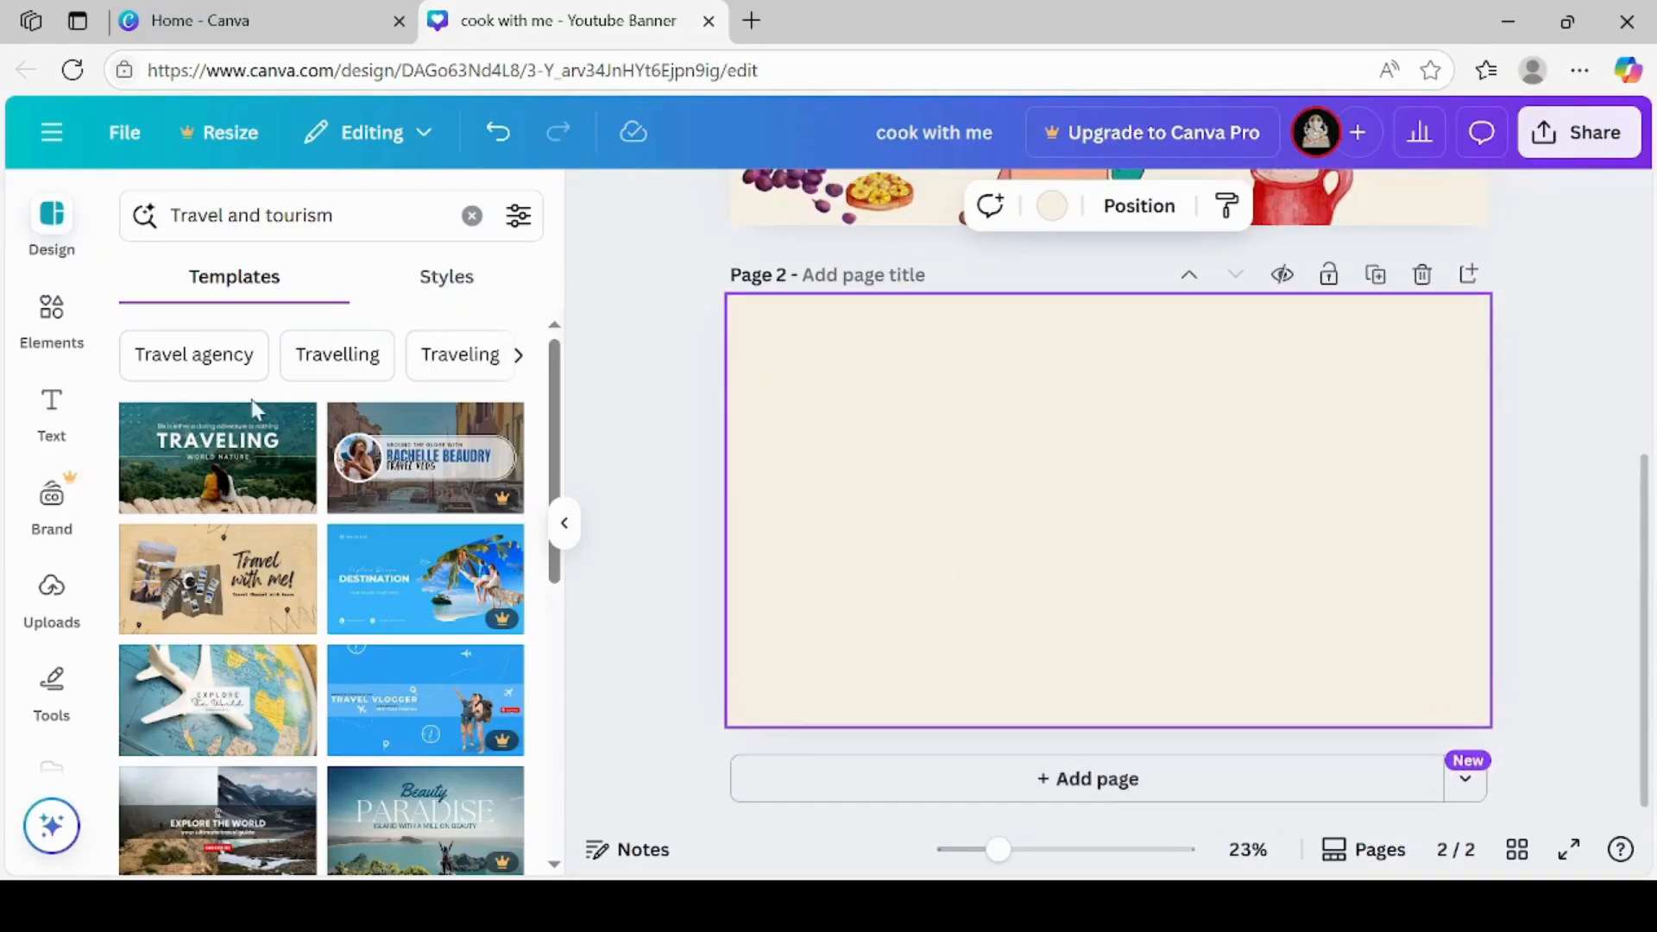
pyautogui.click(208, 566)
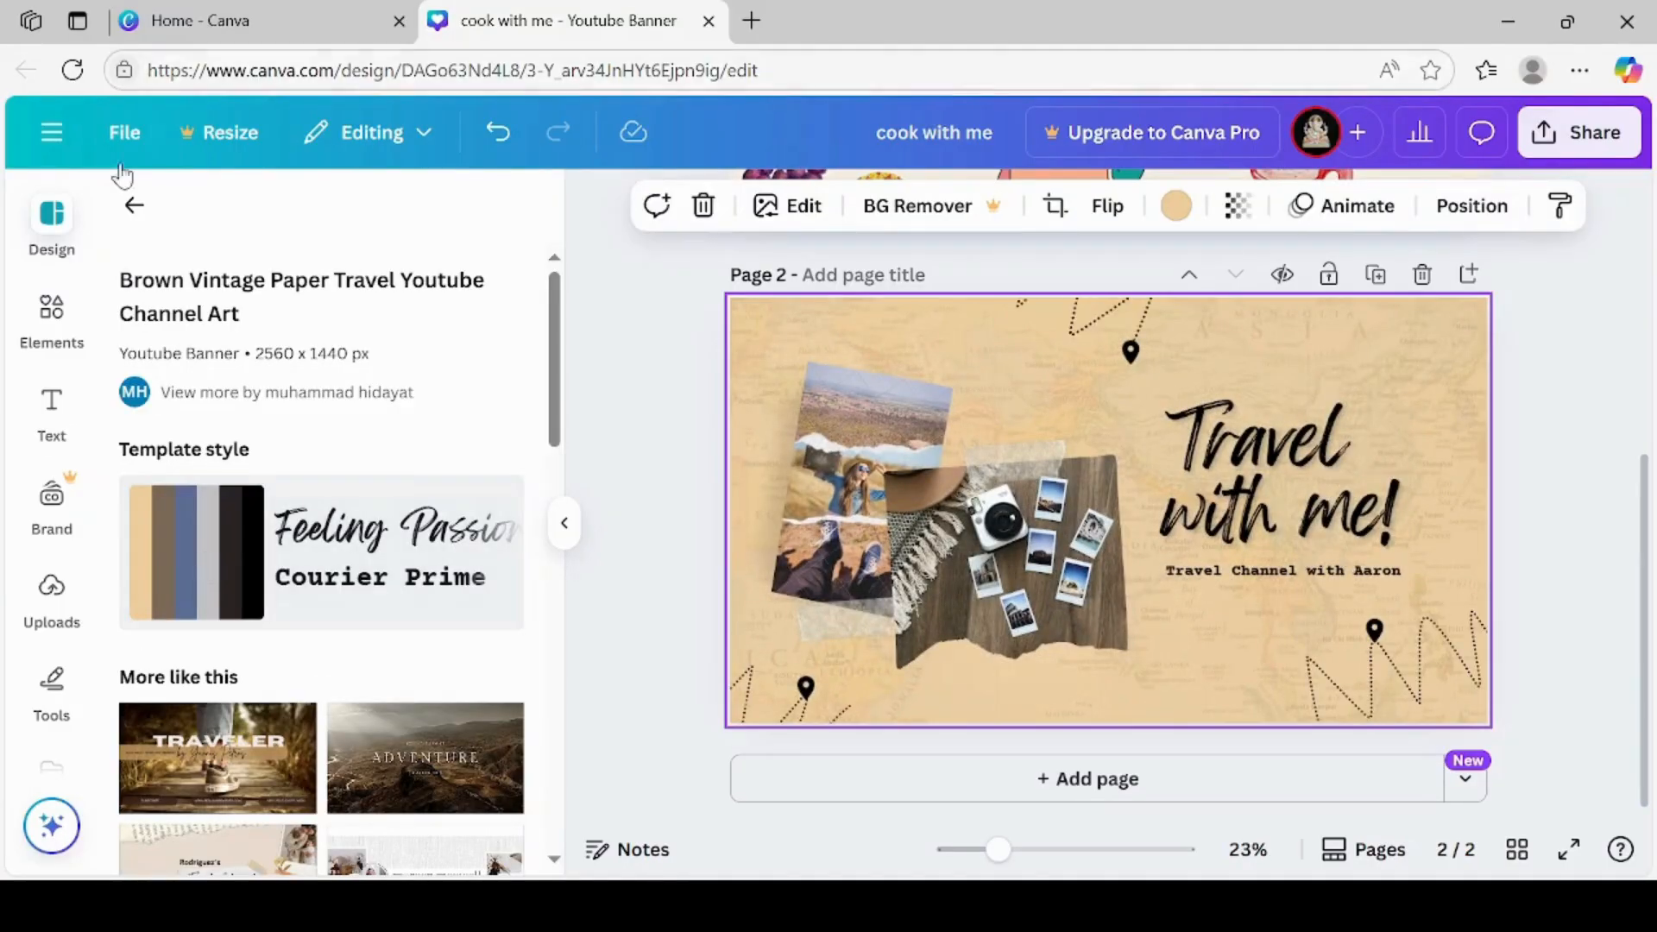
# Search the templates for "travel and tourim" and apply the "Explore The World" template with the white airplane on a map to page 2
pyautogui.click(134, 205)
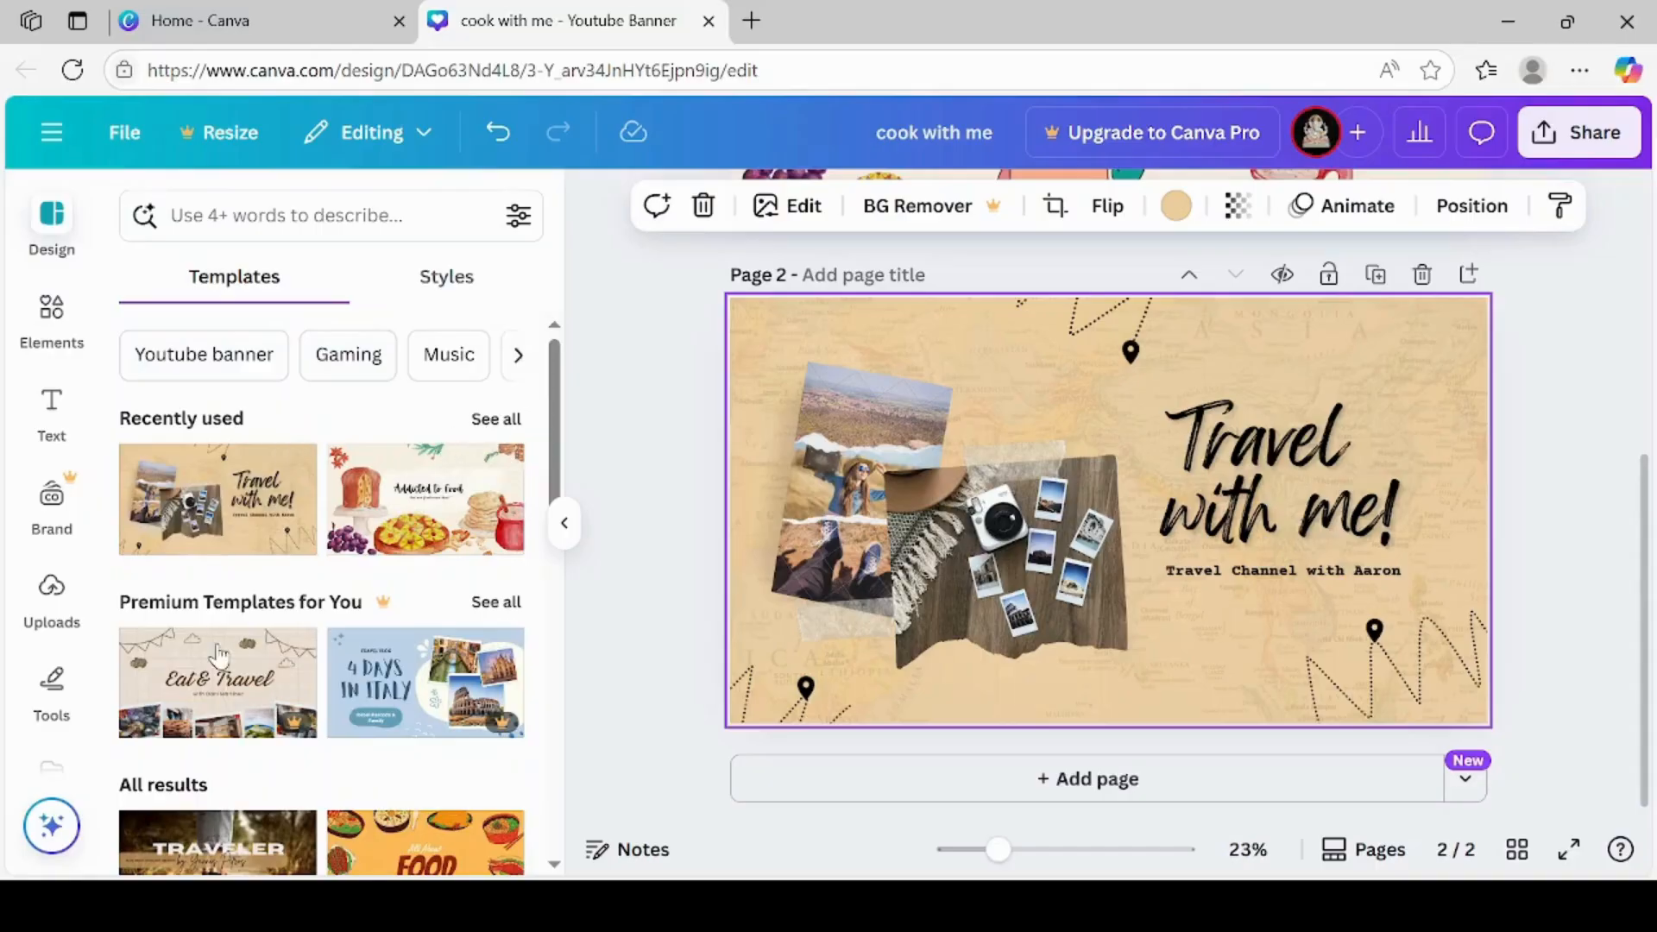
pyautogui.scroll(-7, 556, 867)
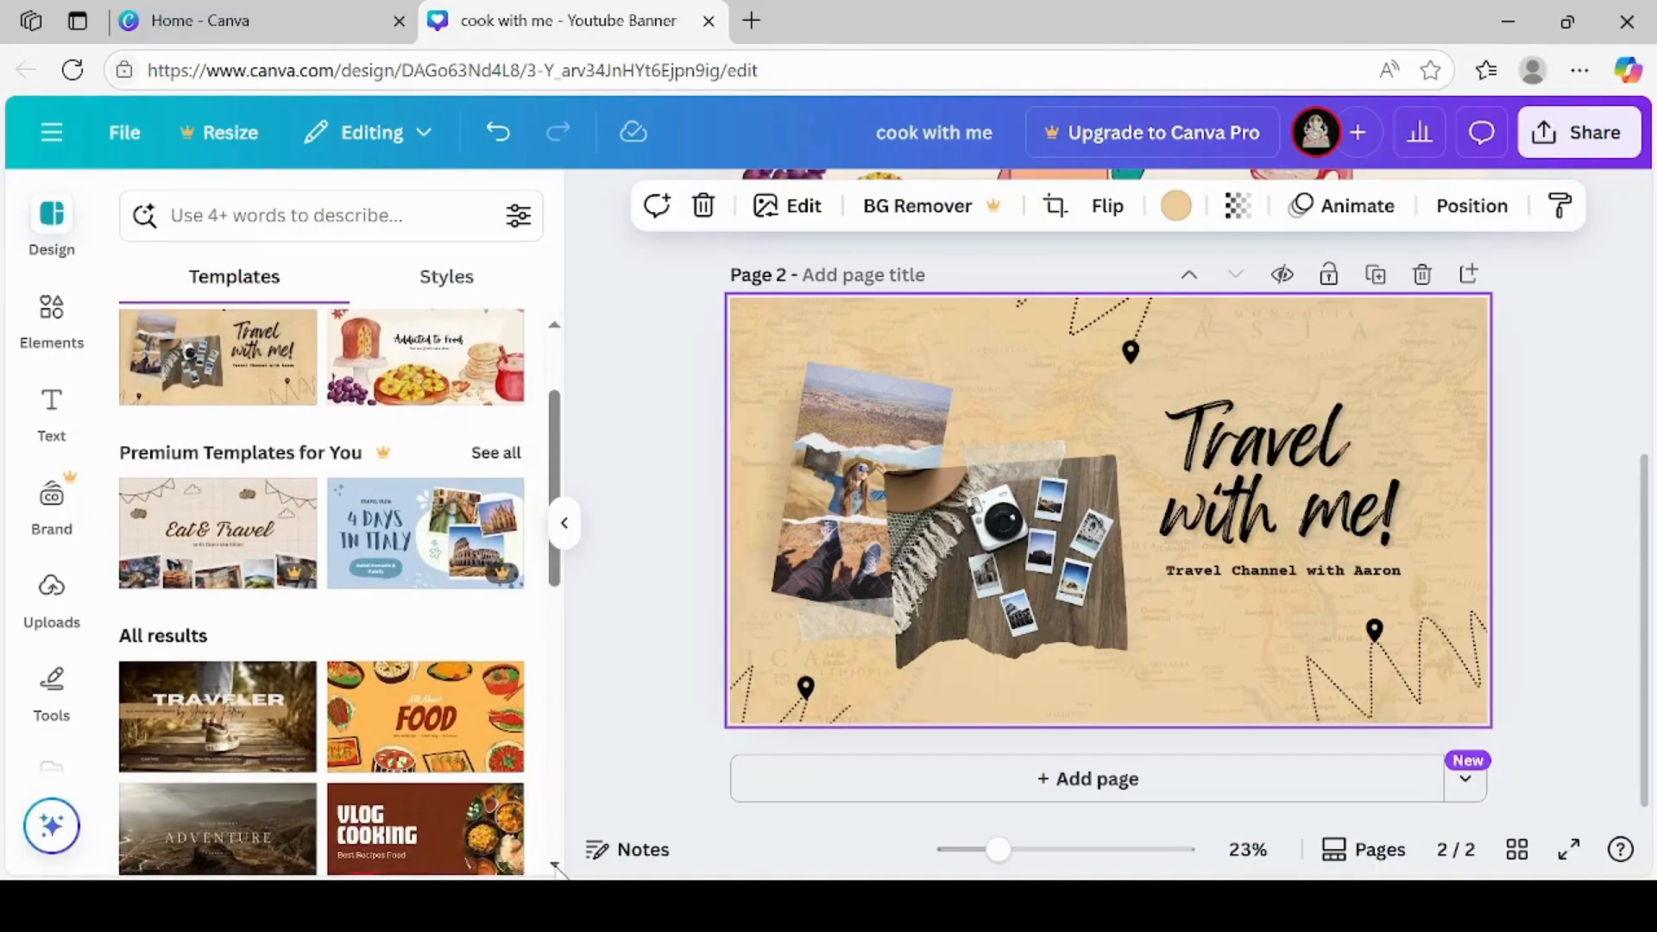
pyautogui.scroll(-2, 557, 868)
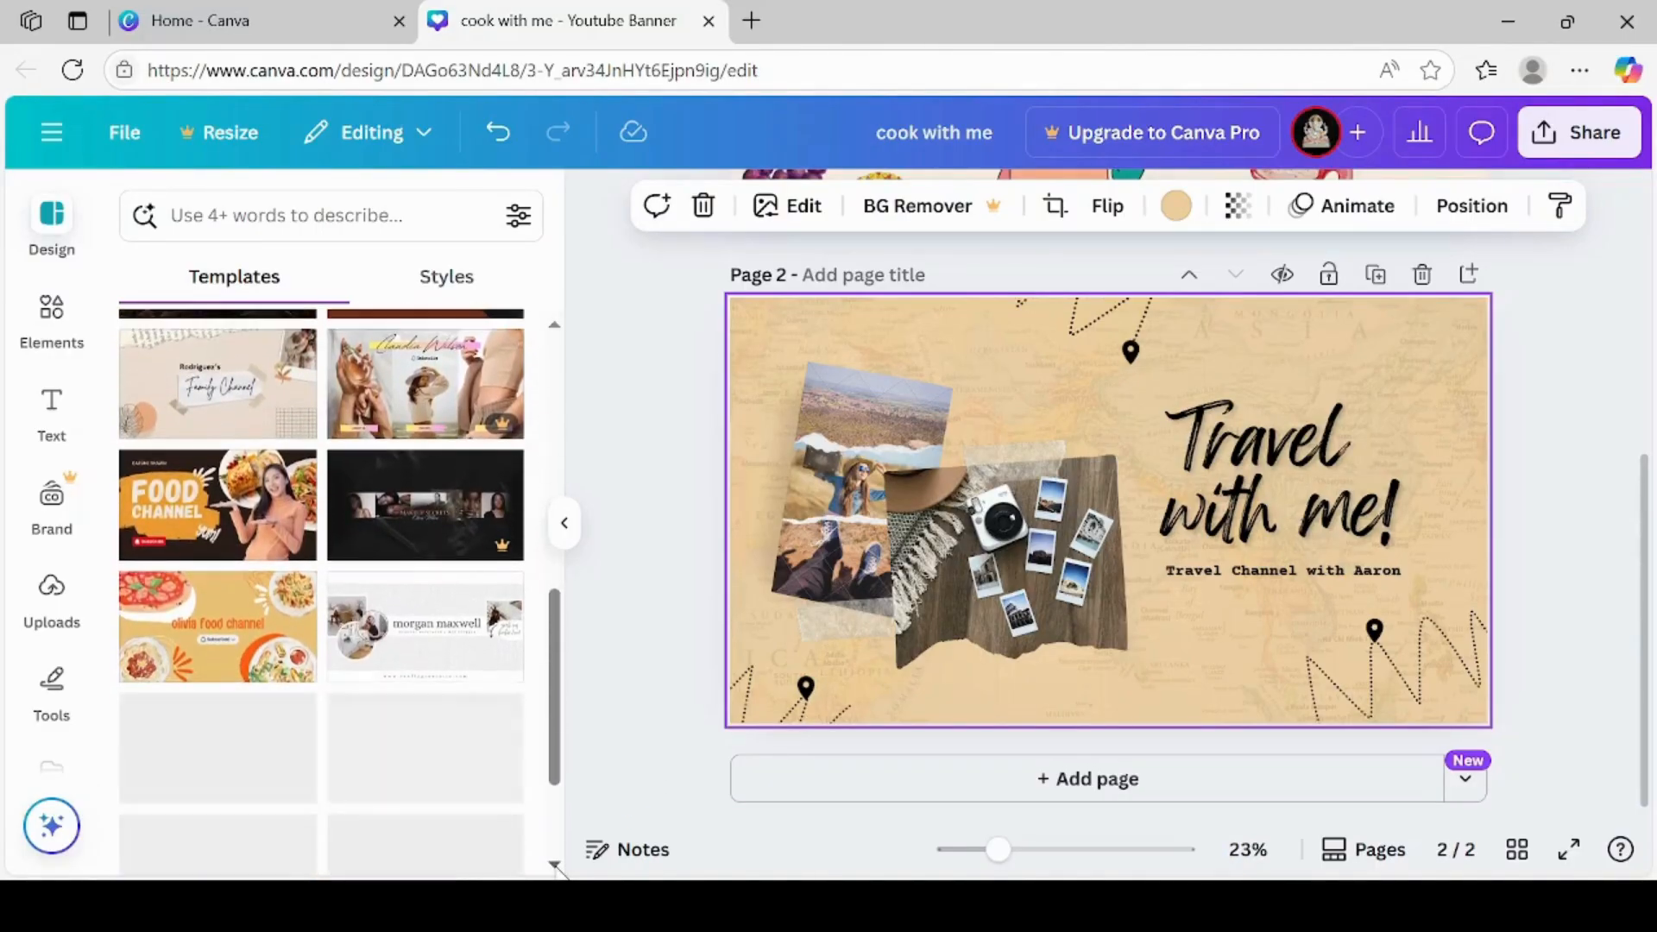
pyautogui.scroll(-4, 557, 868)
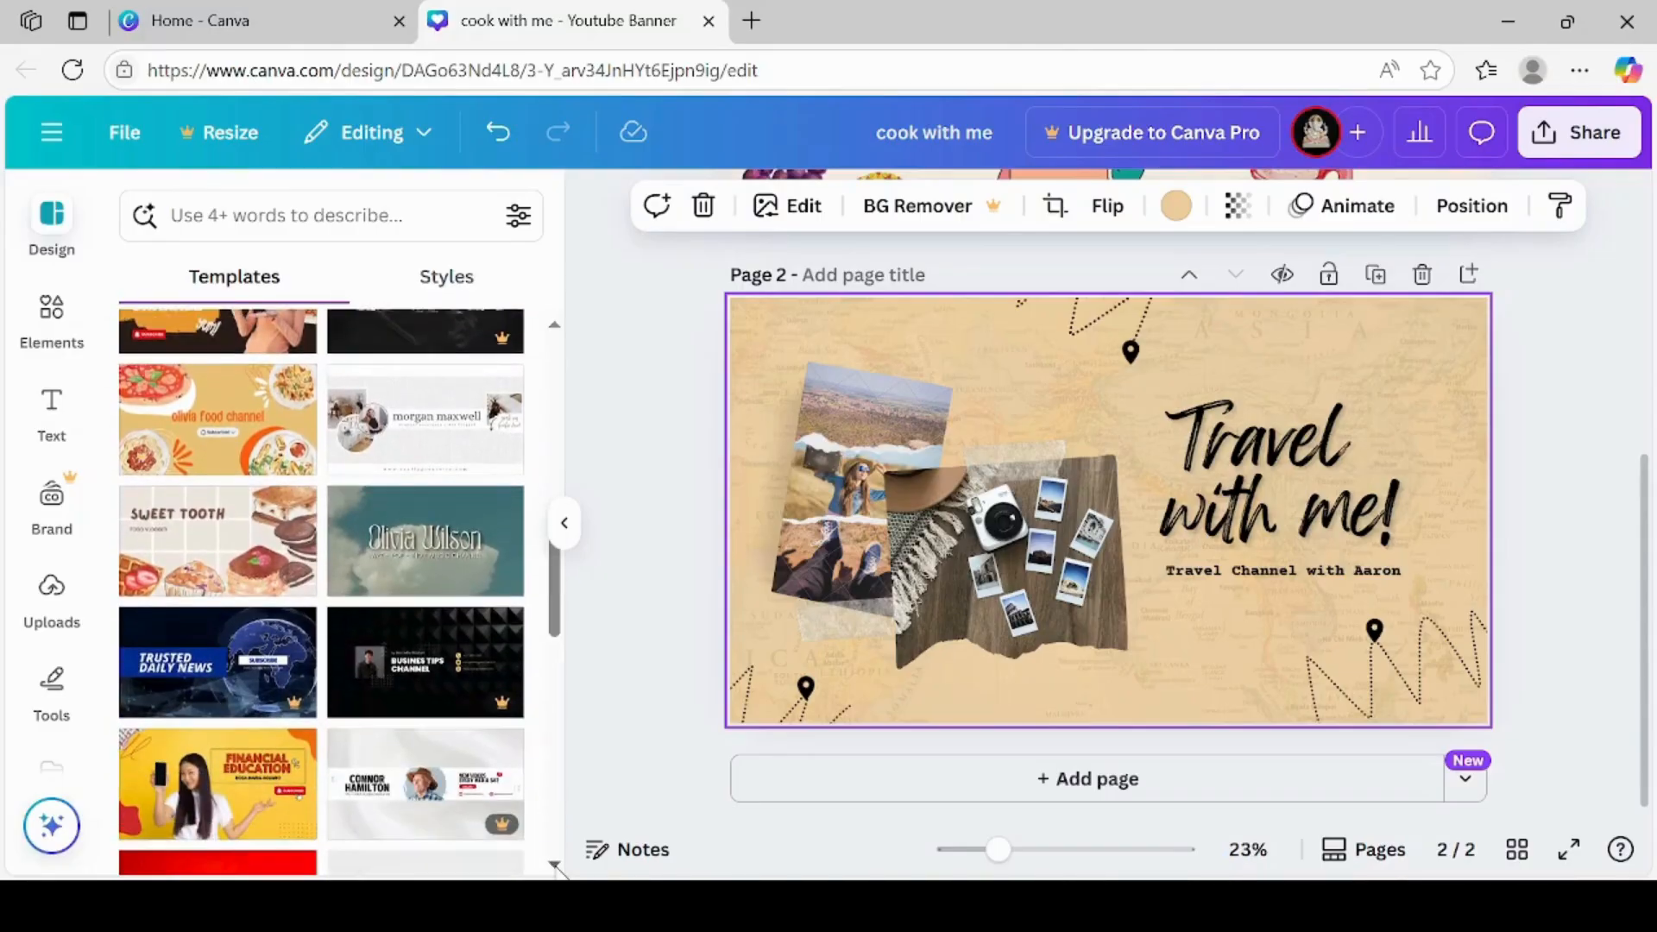
pyautogui.scroll(-2, 556, 867)
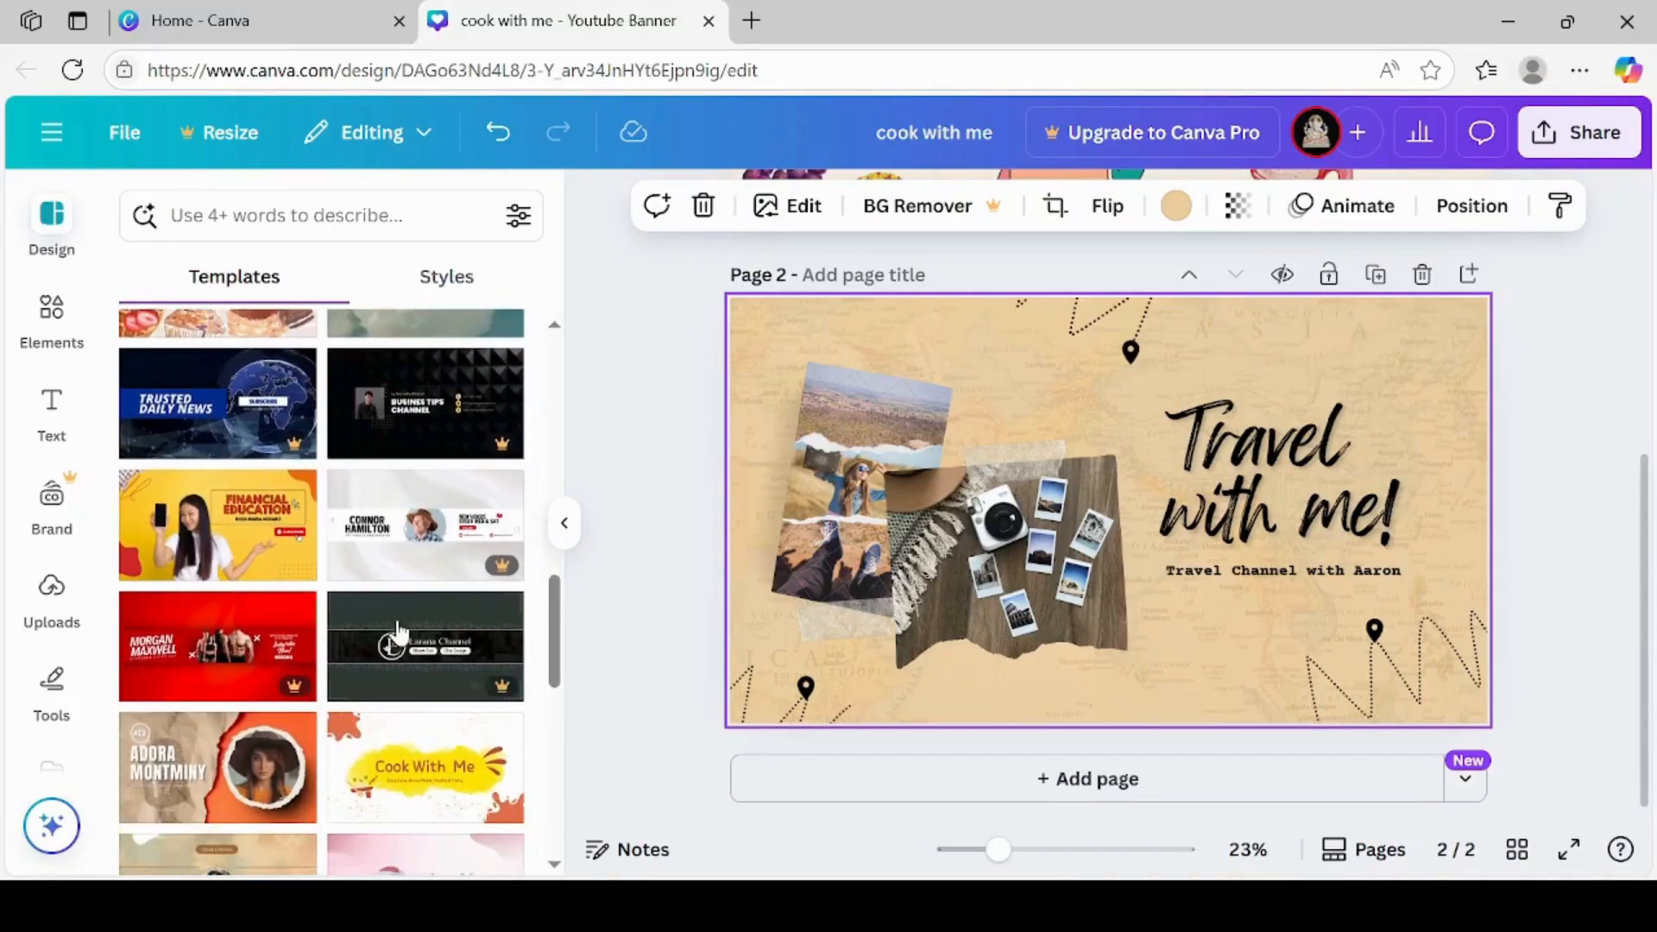
pyautogui.click(229, 214)
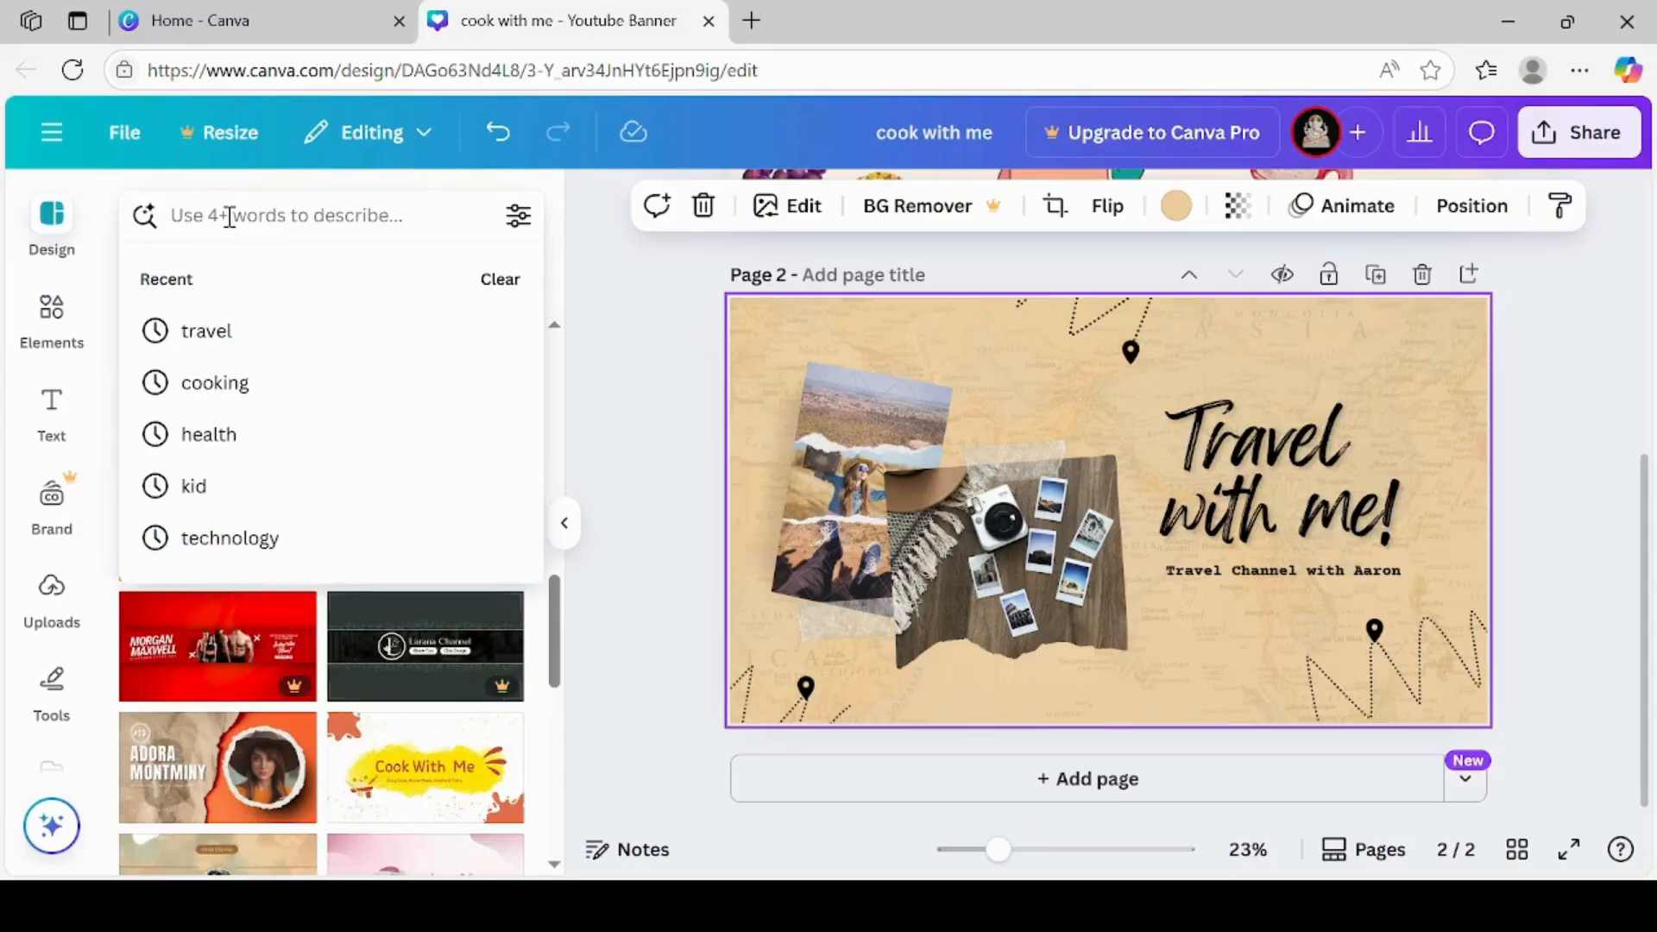
pyautogui.write('travel')
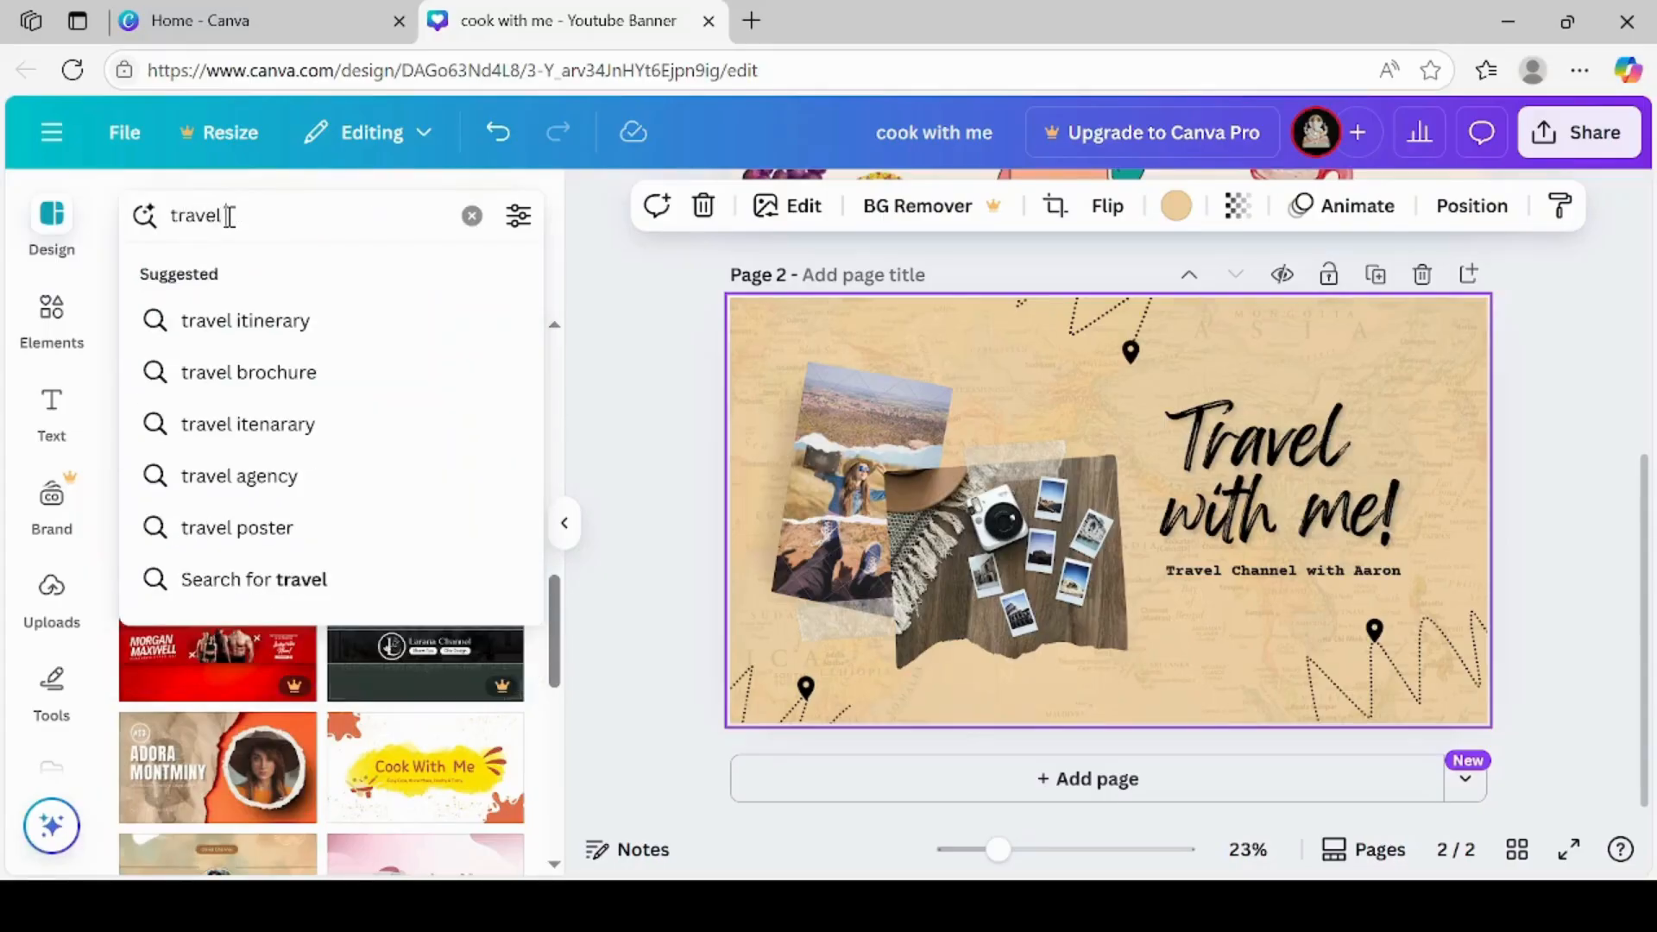
pyautogui.write(' and tou')
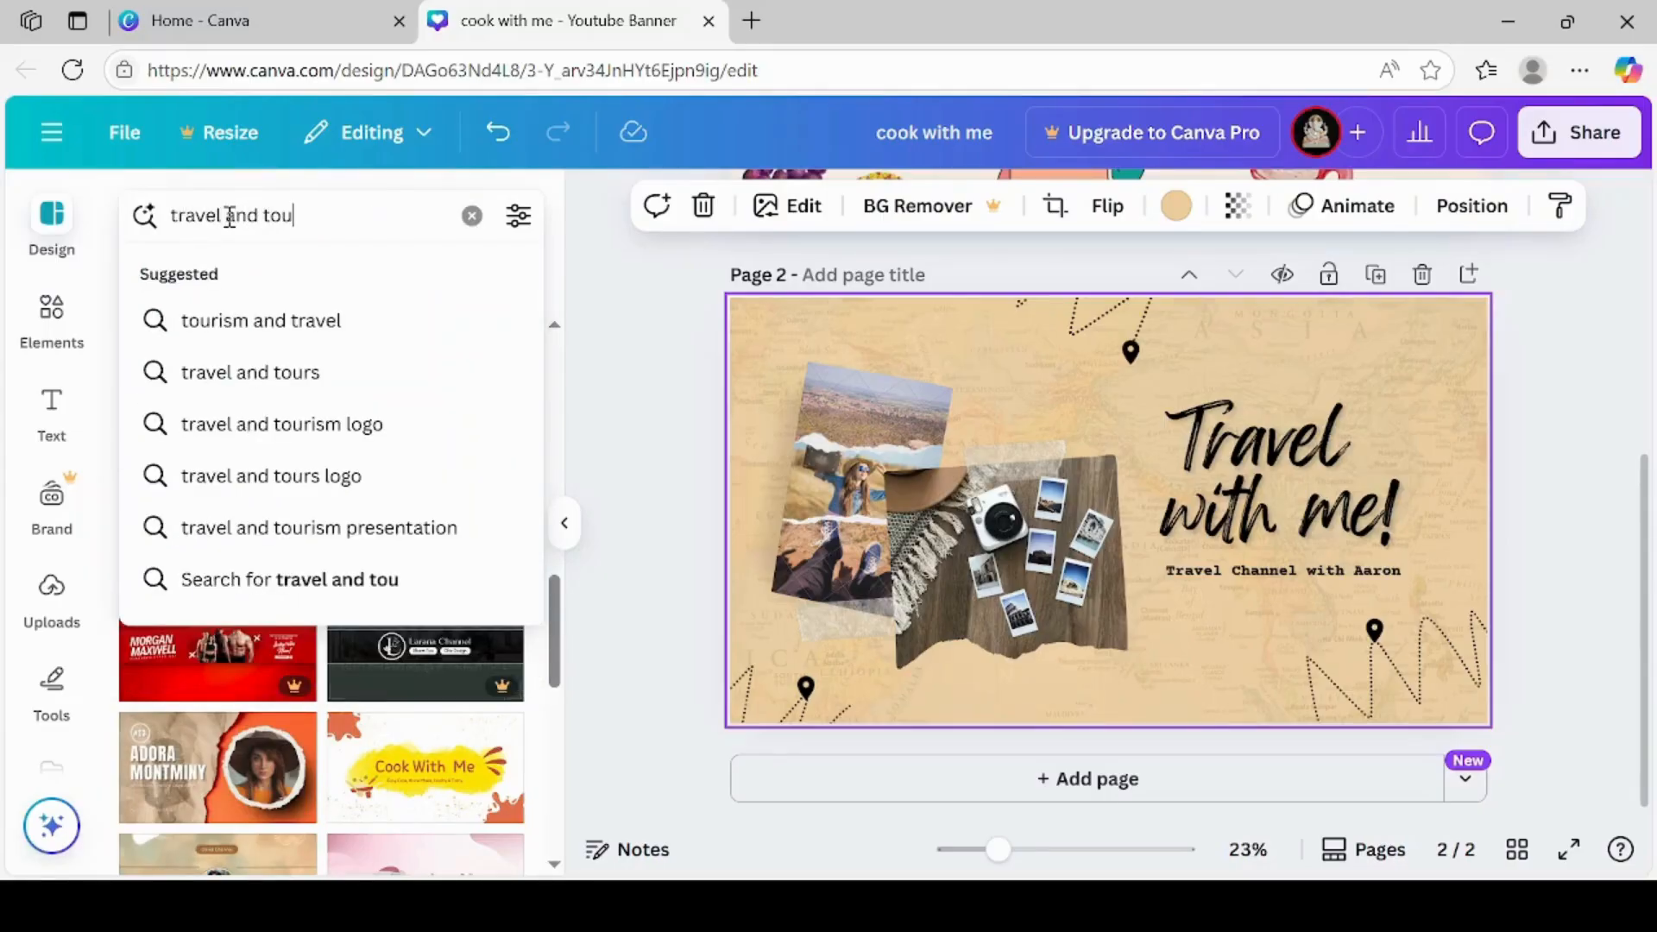
pyautogui.write('rim')
pyautogui.press('Return')
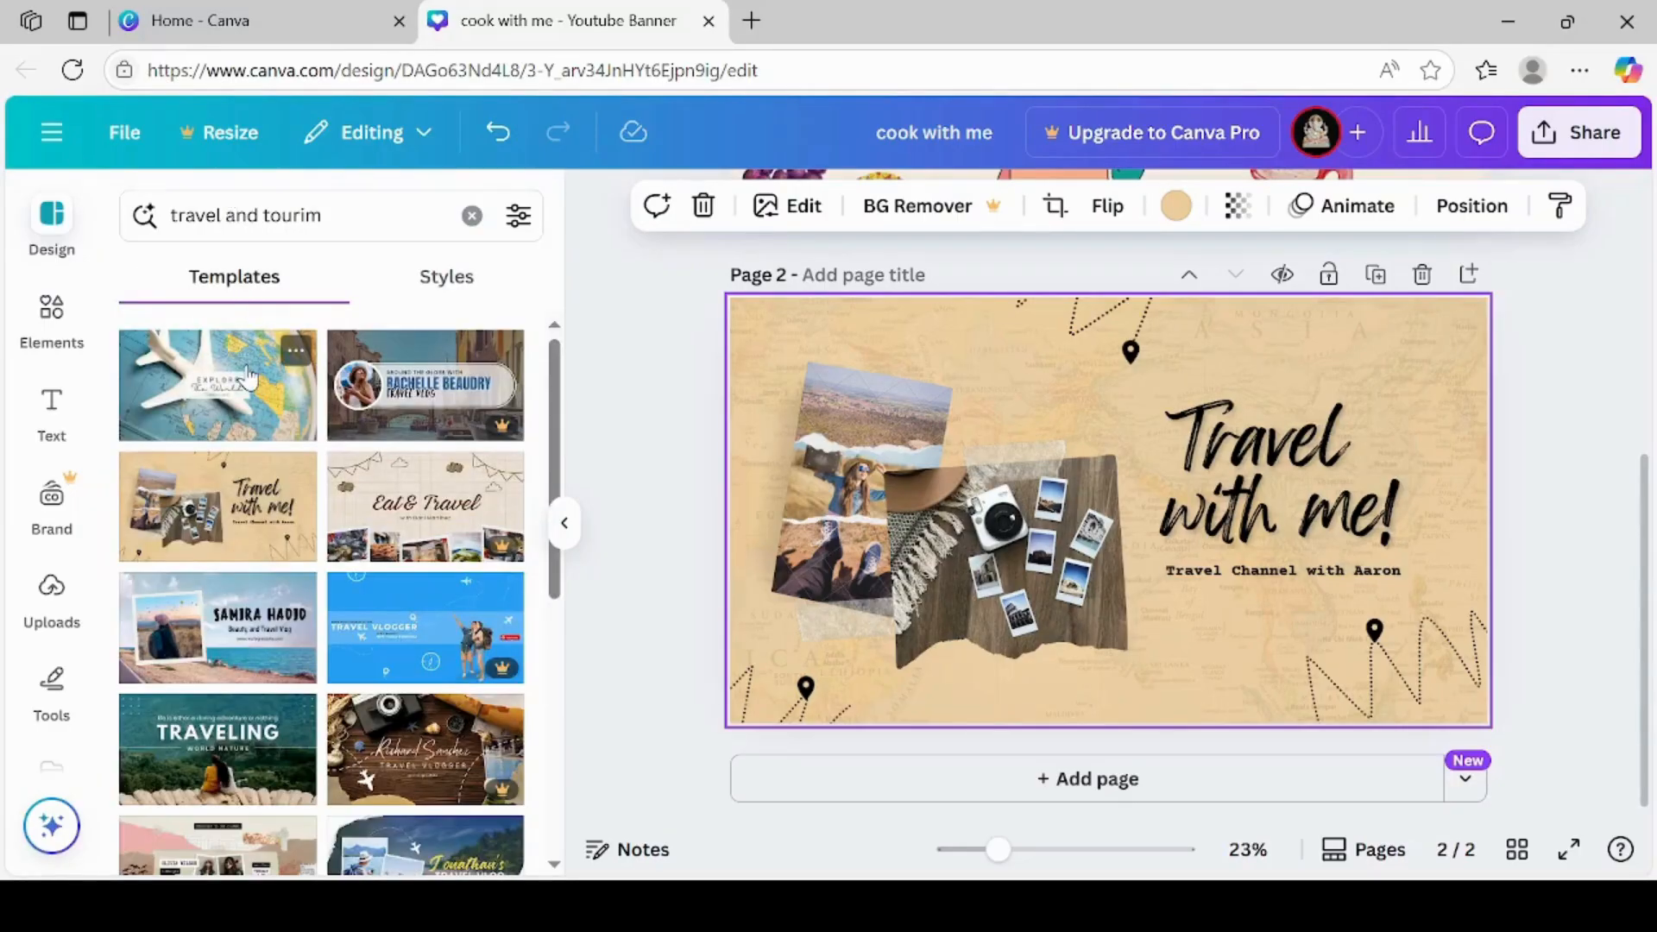
pyautogui.click(248, 378)
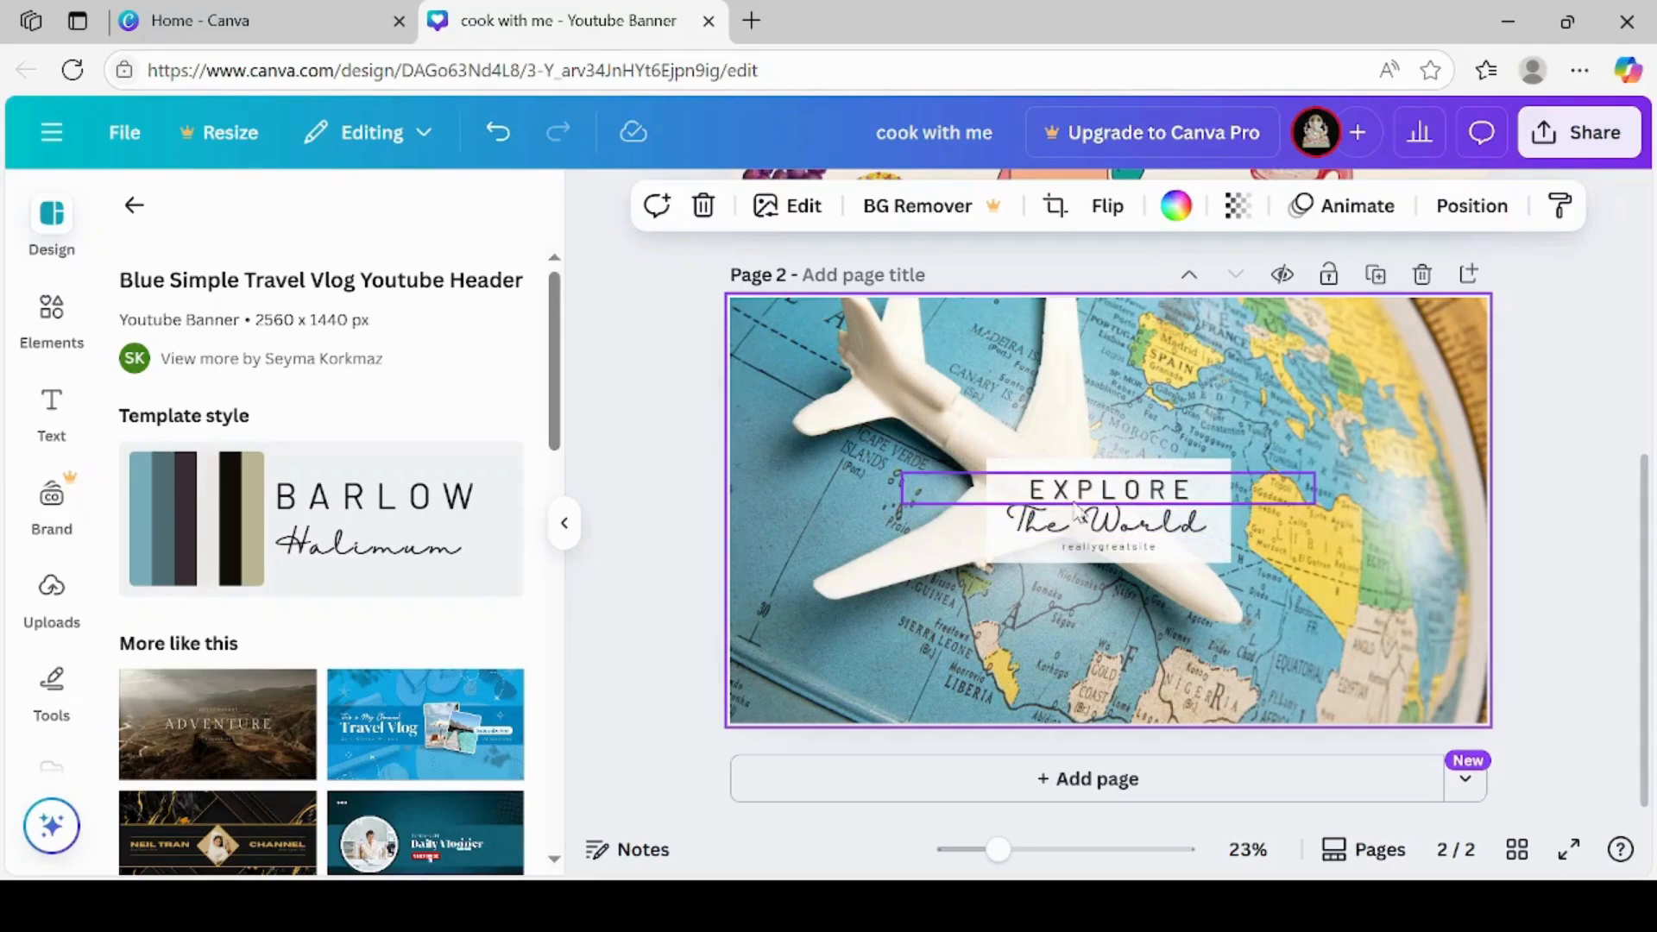
# Delete the small website text line beneath "The World" on page 2
pyautogui.click(1119, 552)
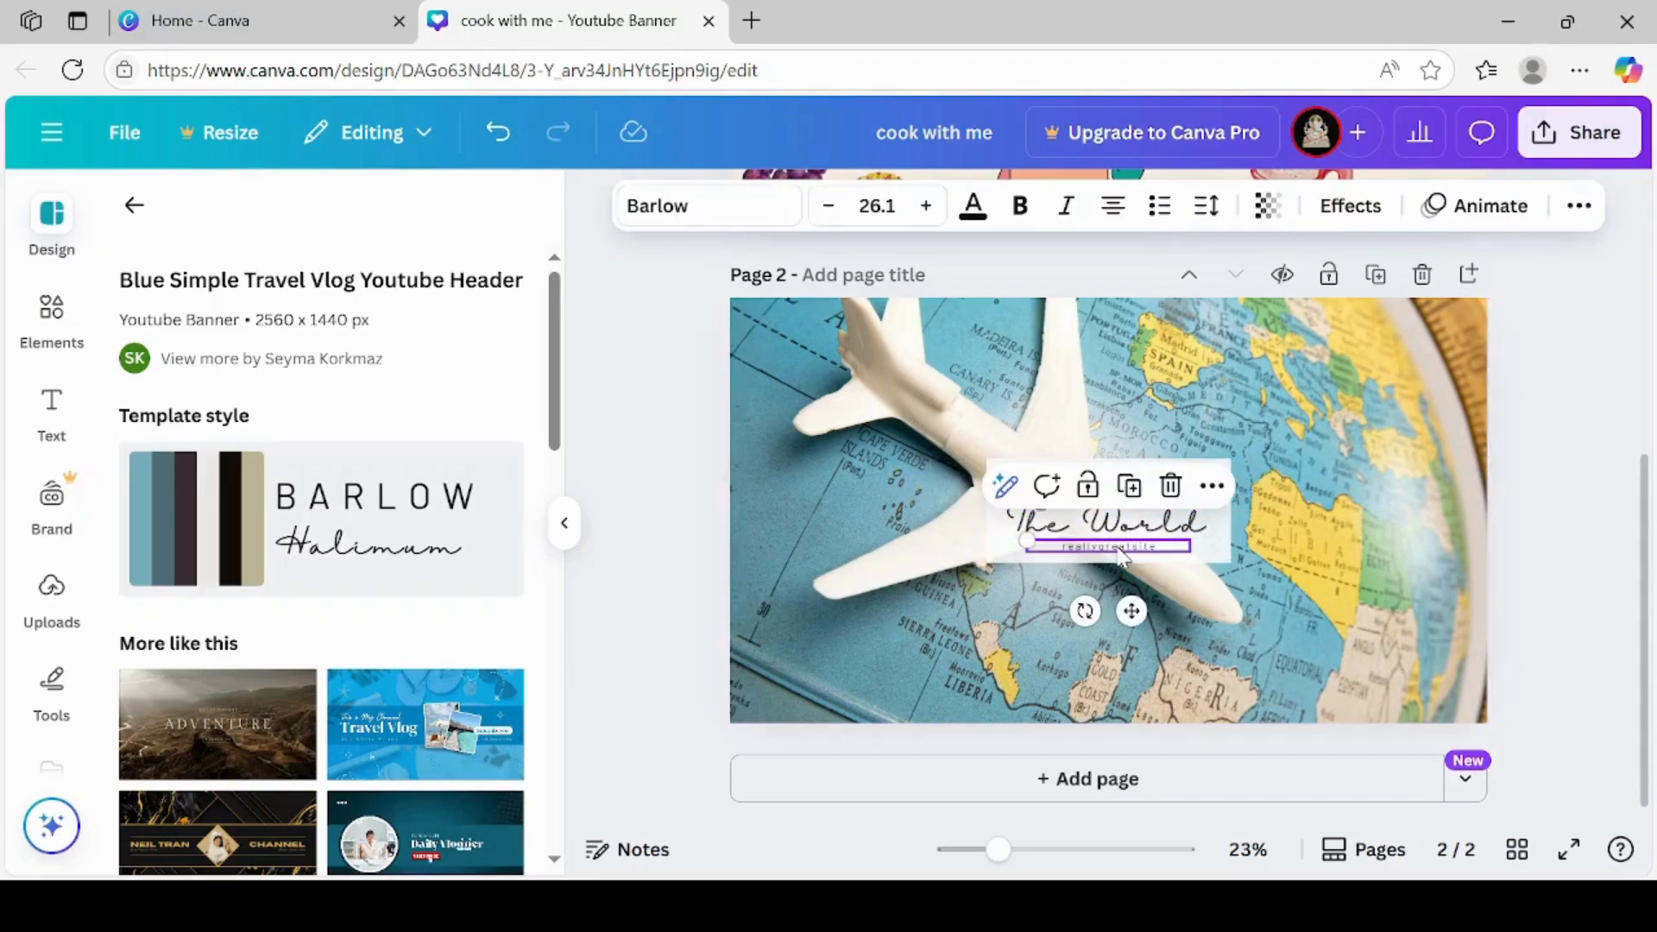
pyautogui.click(1169, 485)
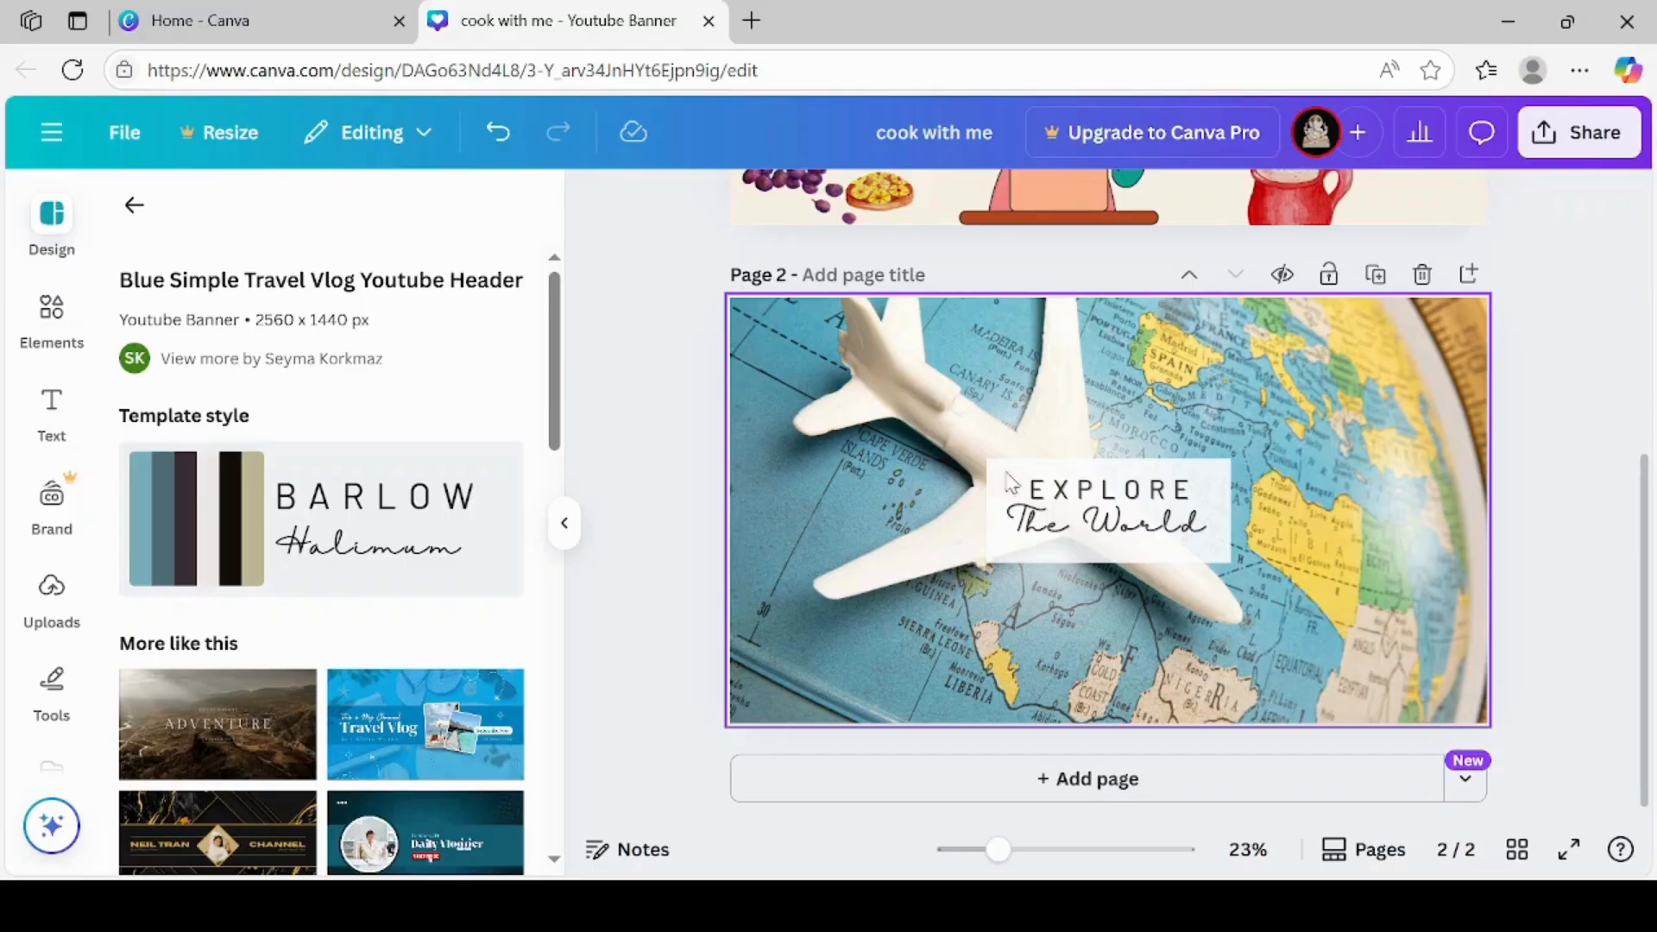
pyautogui.click(132, 207)
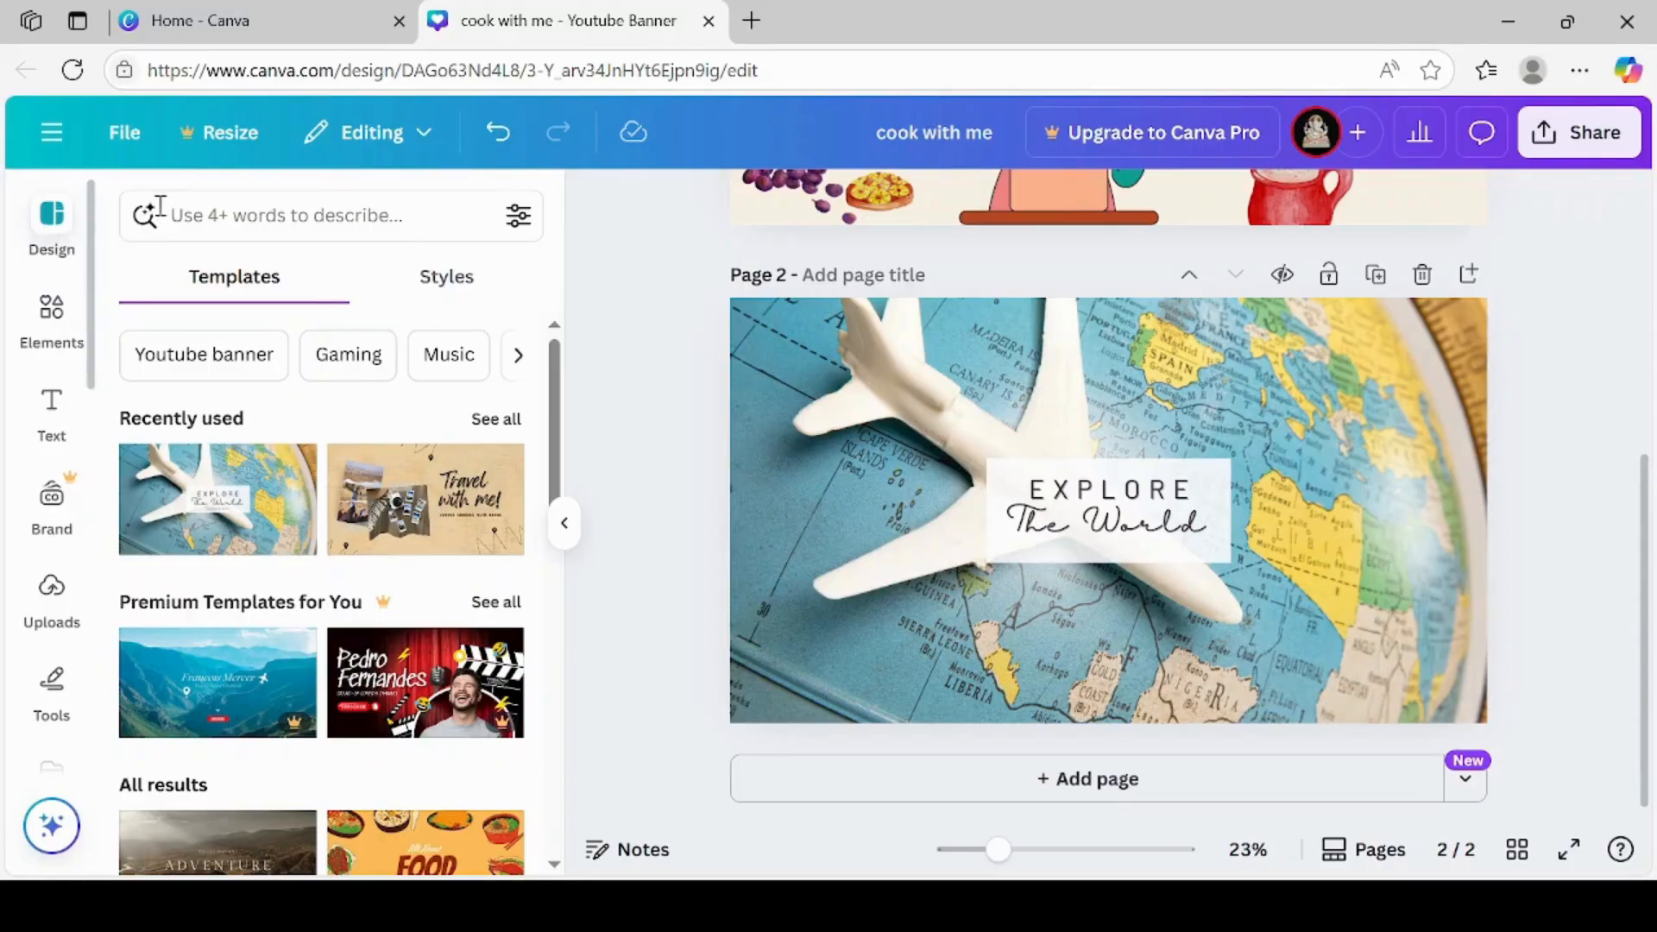
# Narrow the travel graphics in the elements library to the suggested "Plane ticket" topic
pyautogui.click(60, 241)
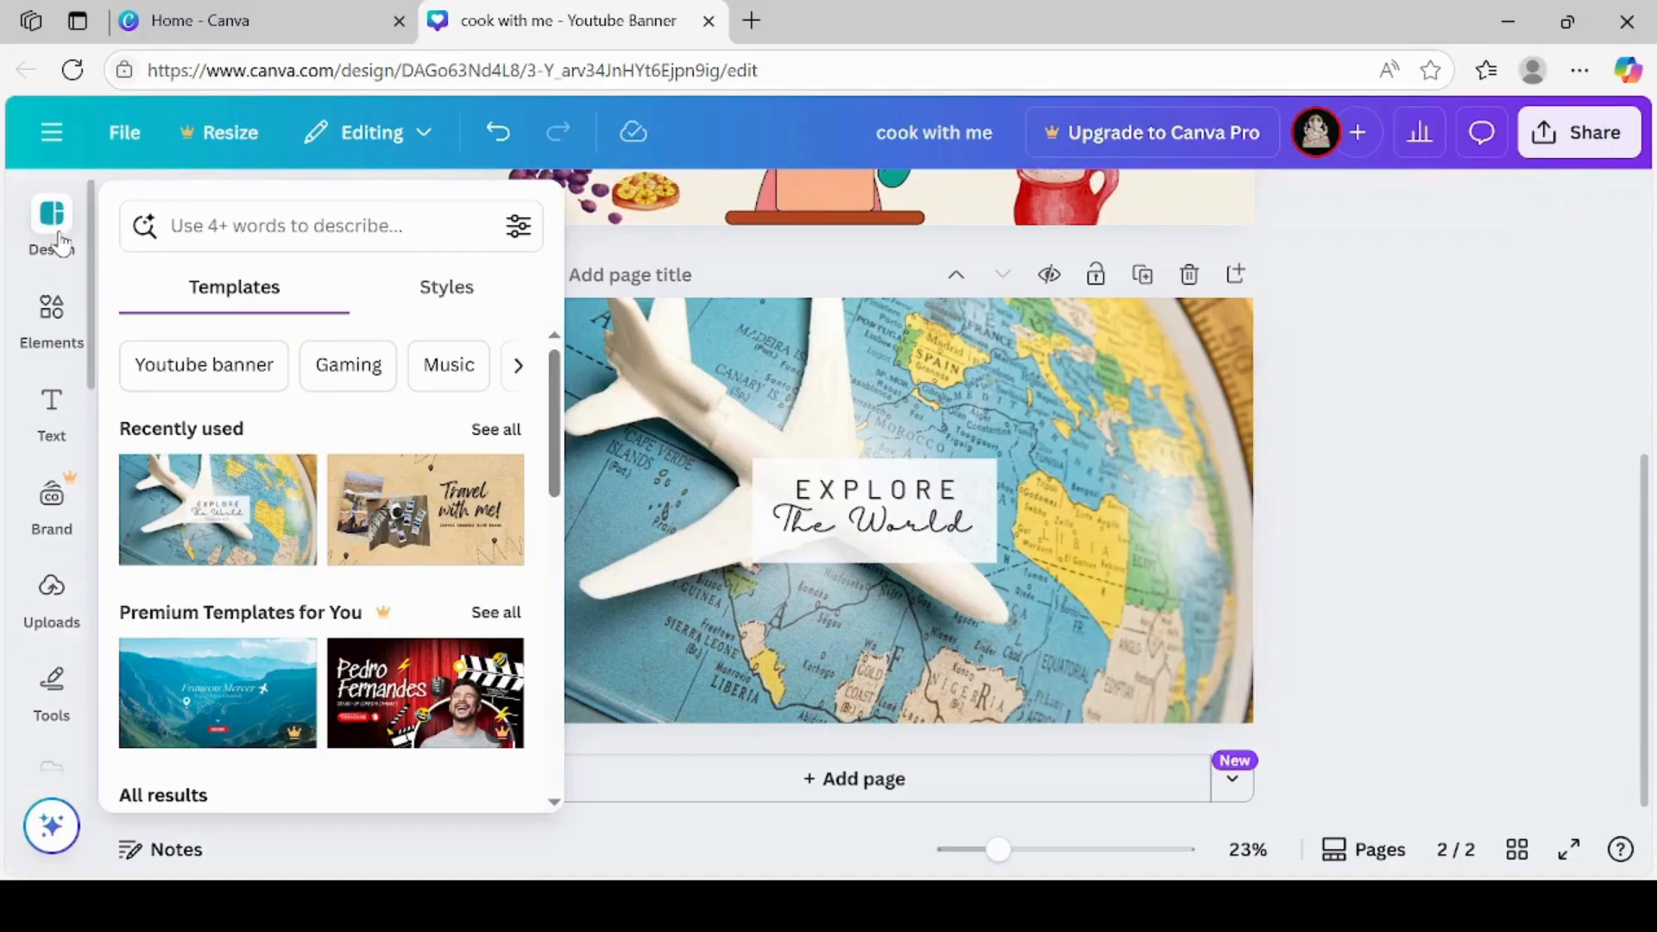
pyautogui.click(214, 231)
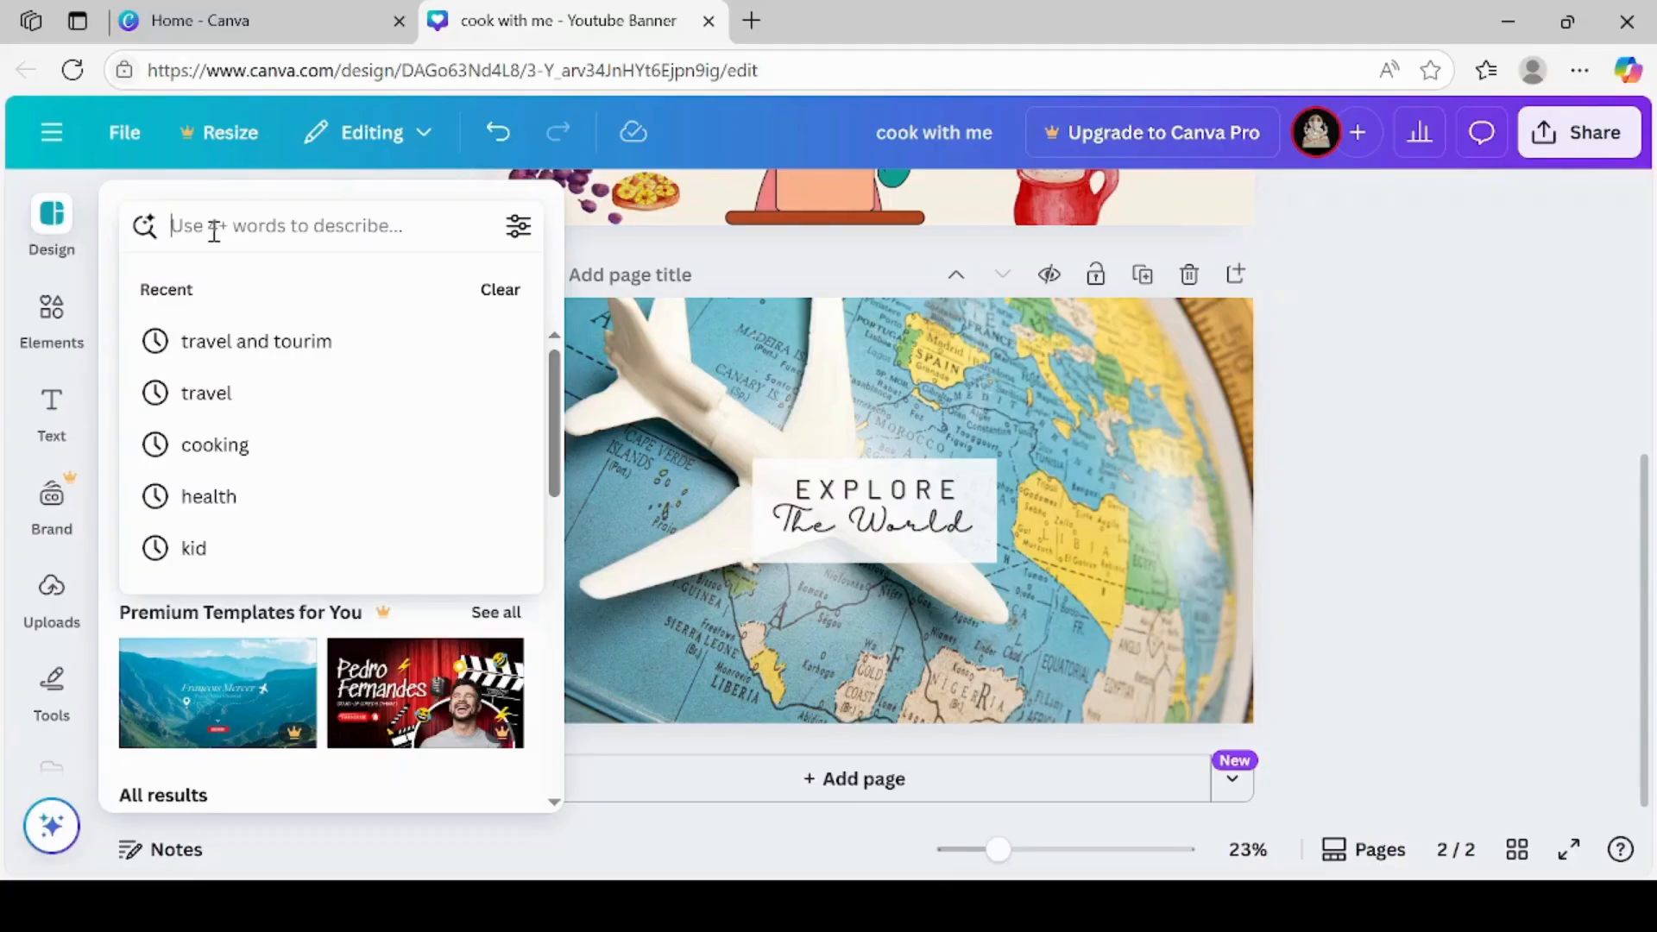
pyautogui.click(51, 313)
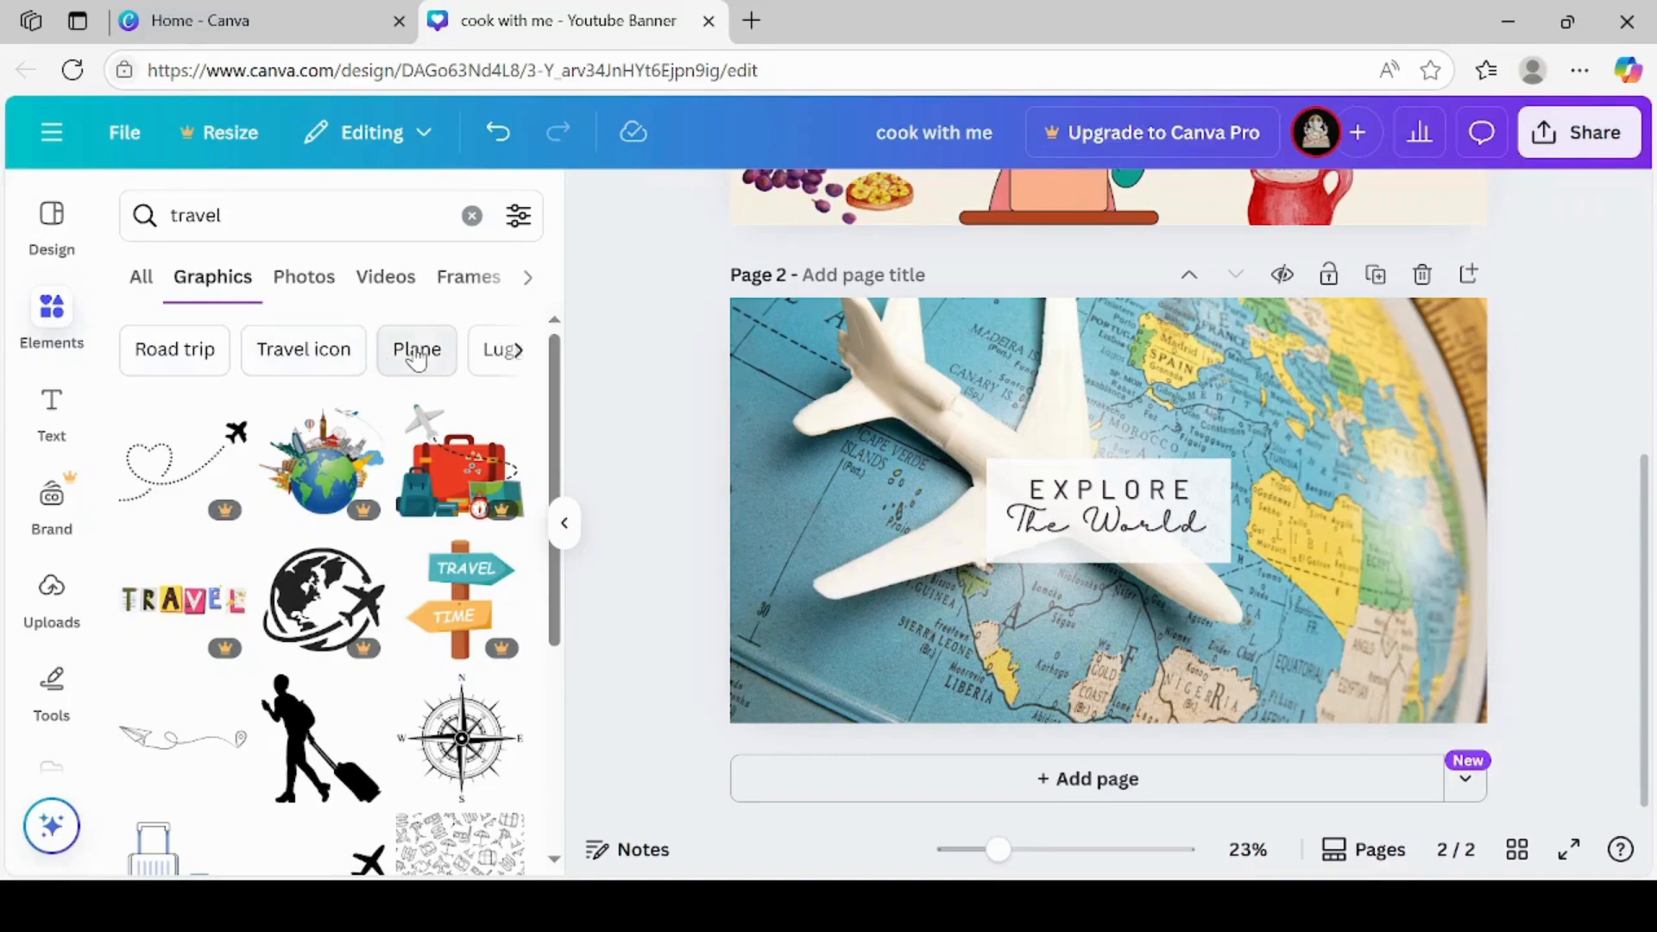
pyautogui.click(517, 353)
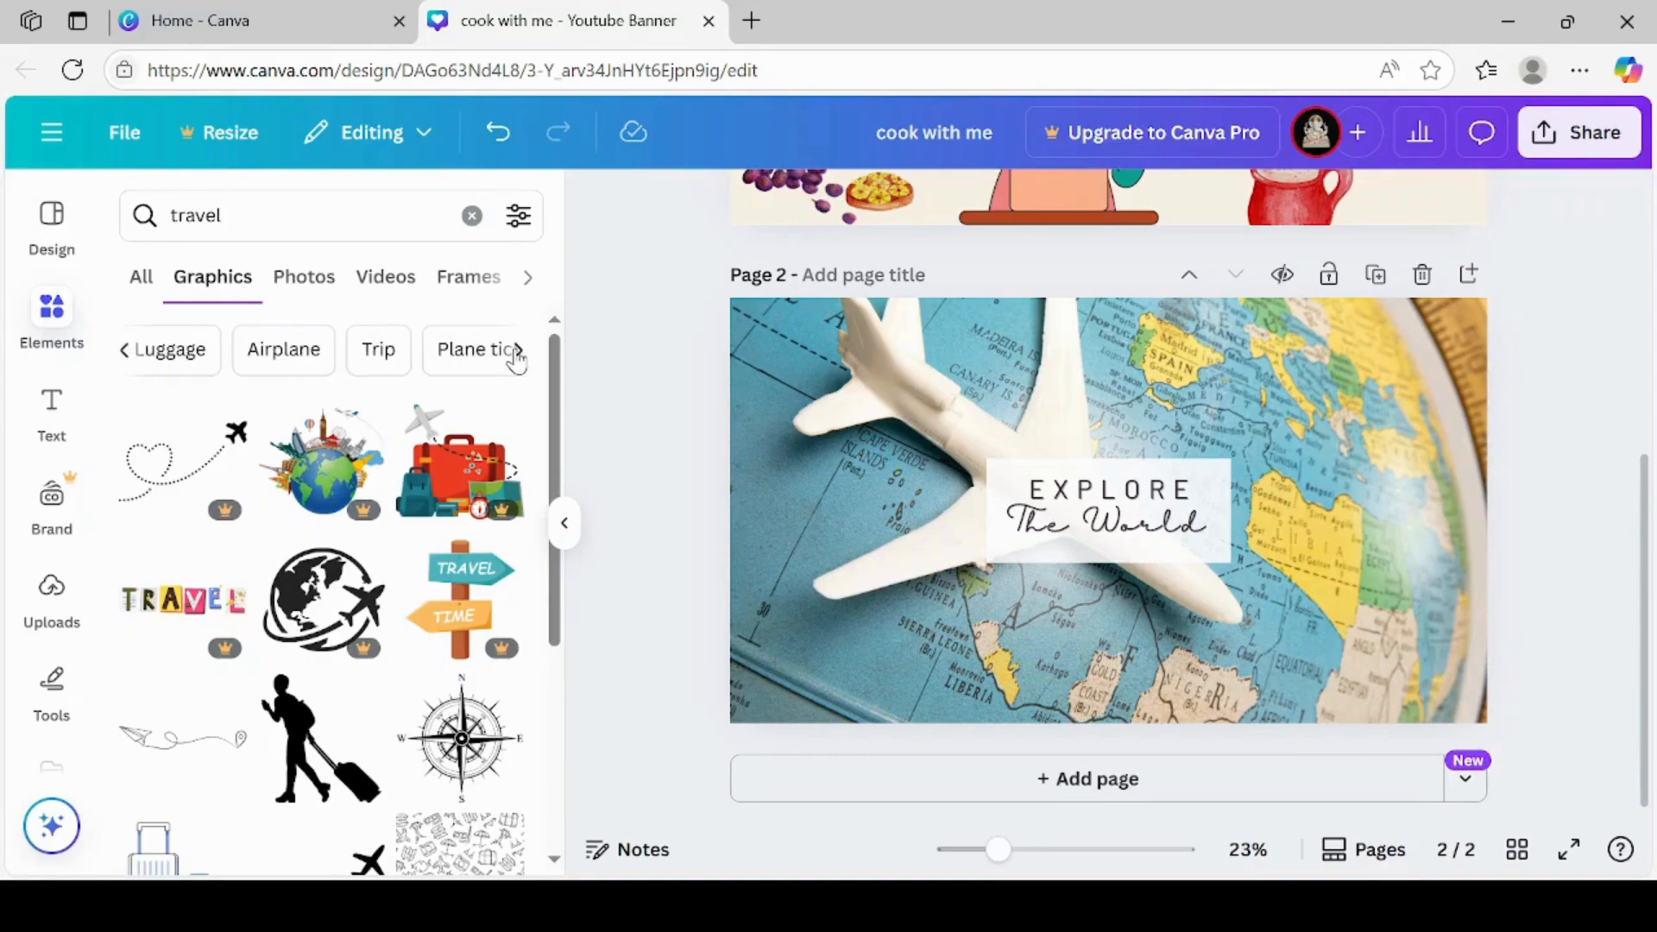
pyautogui.click(480, 358)
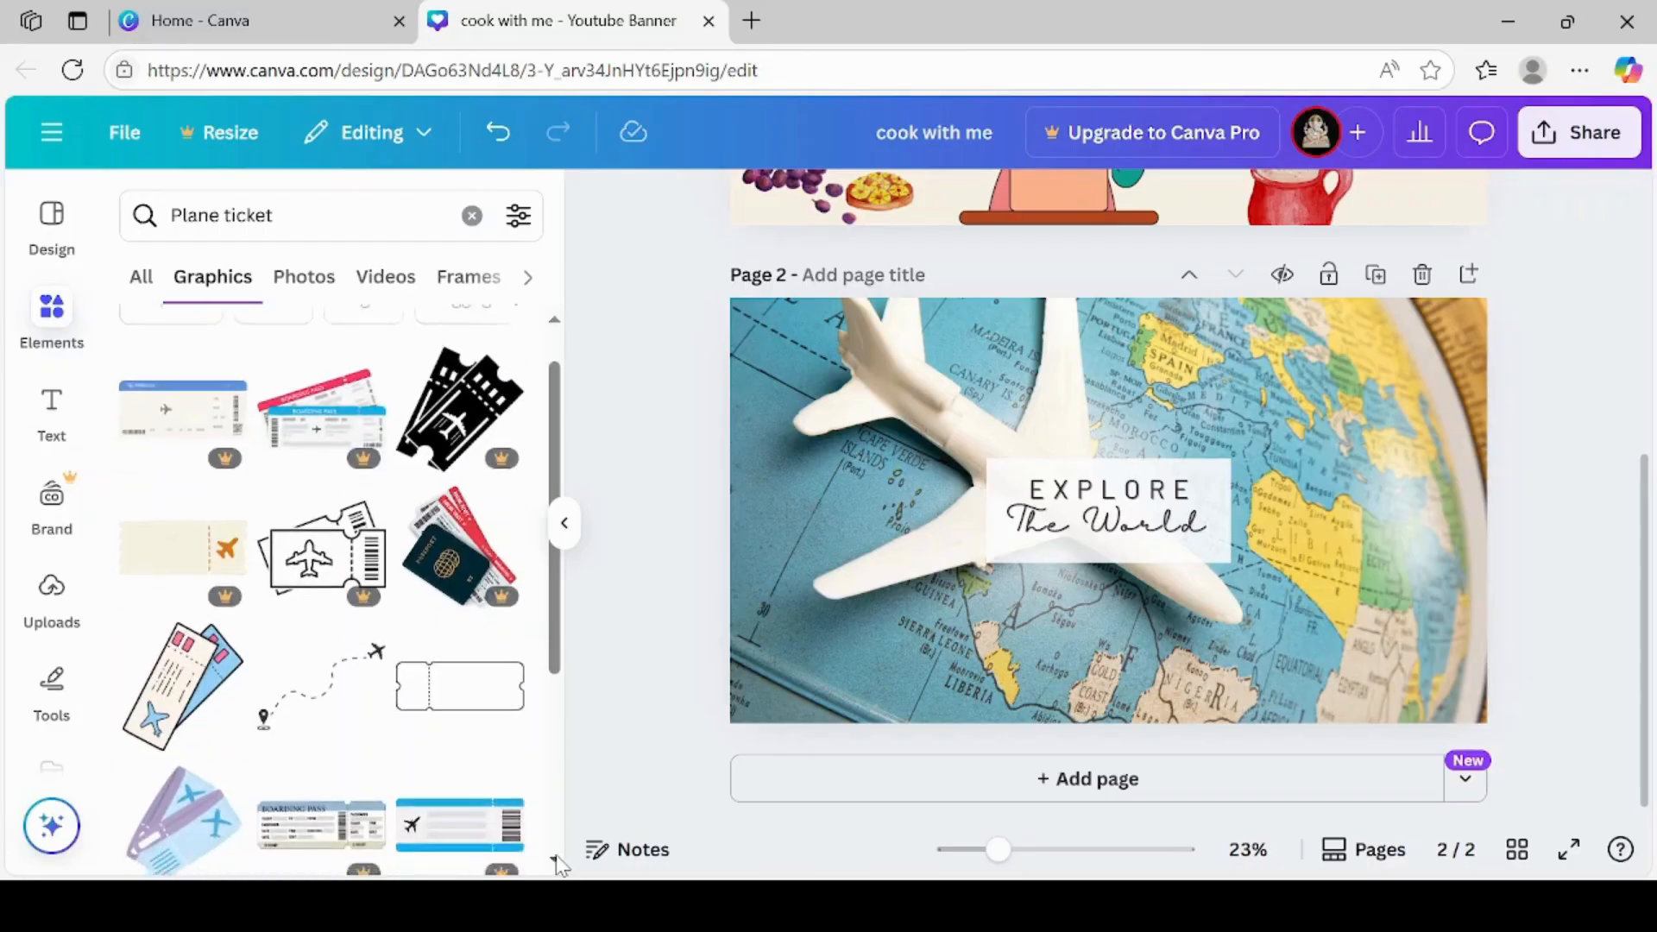
# Add the paper plane line graphic with the curved route and location pin to page 2, shrinking it to the white title box's width
pyautogui.scroll(-4, 559, 862)
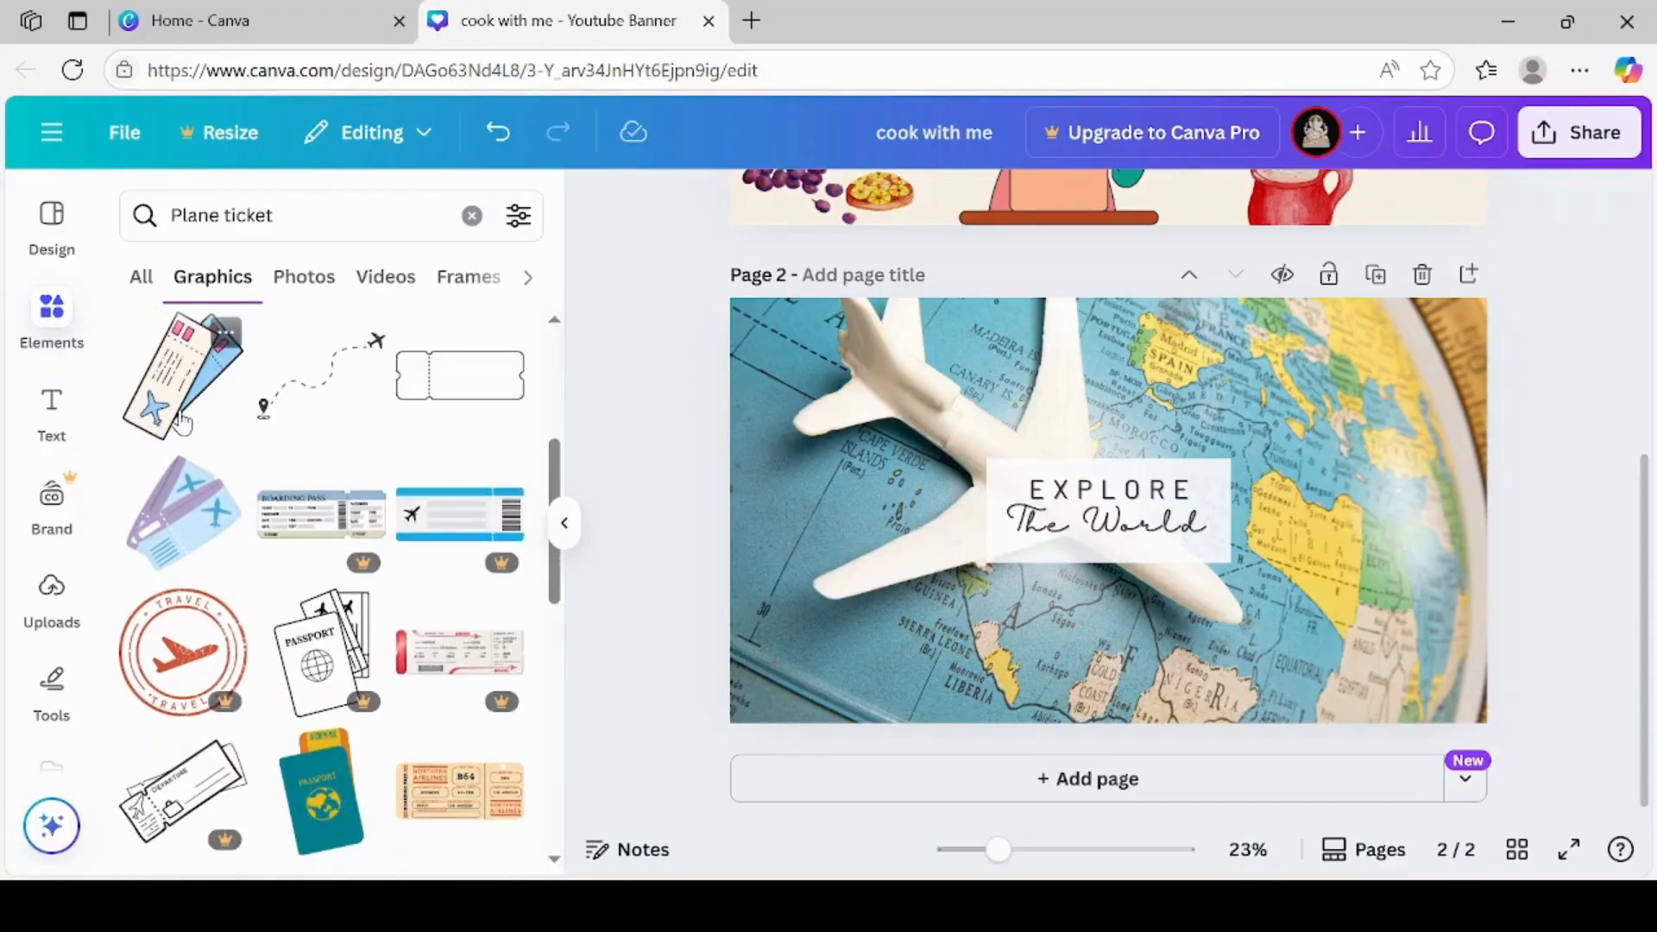
pyautogui.scroll(-3, 556, 861)
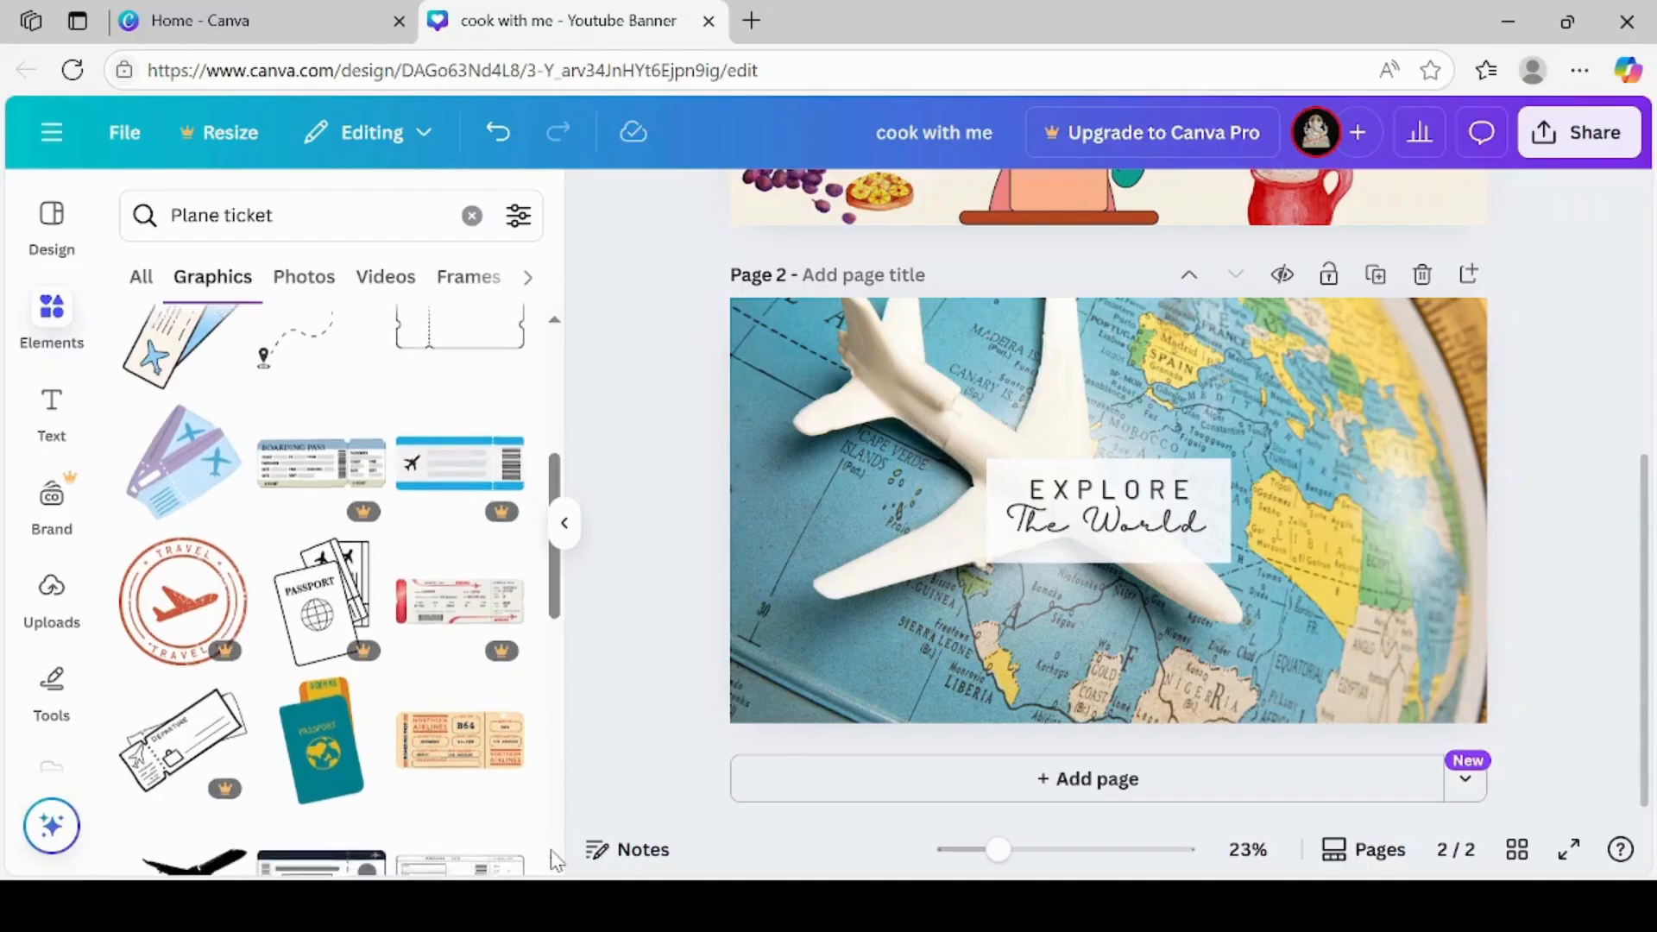
pyautogui.scroll(-7, 557, 862)
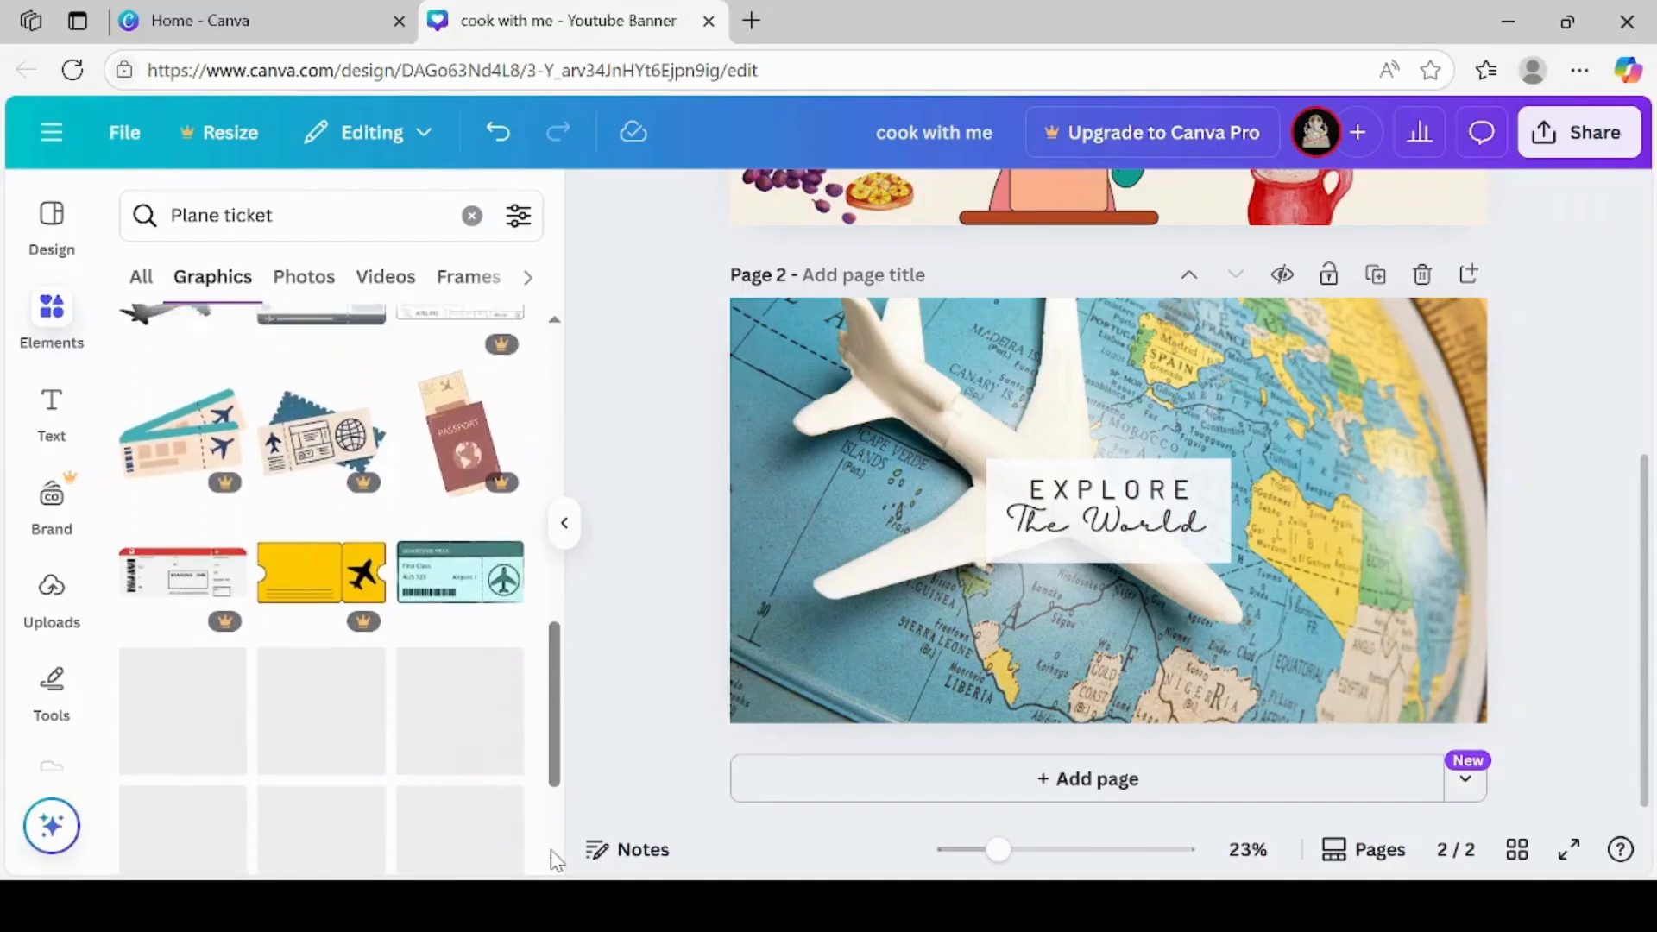
pyautogui.scroll(-3, 557, 861)
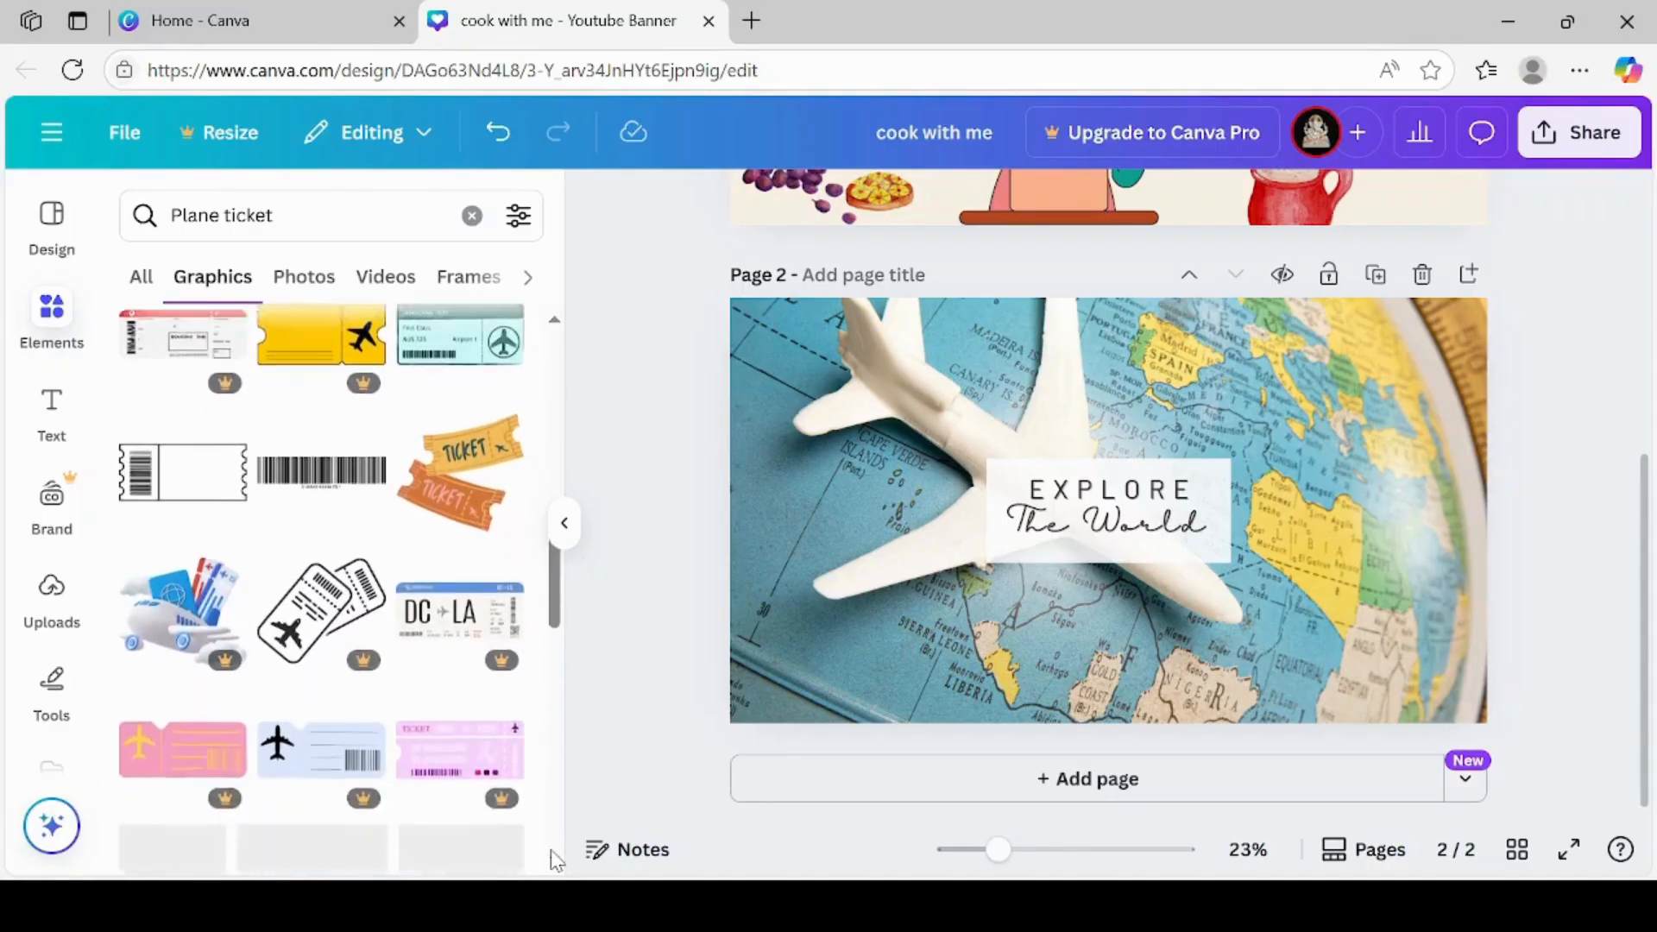
pyautogui.scroll(-4, 557, 861)
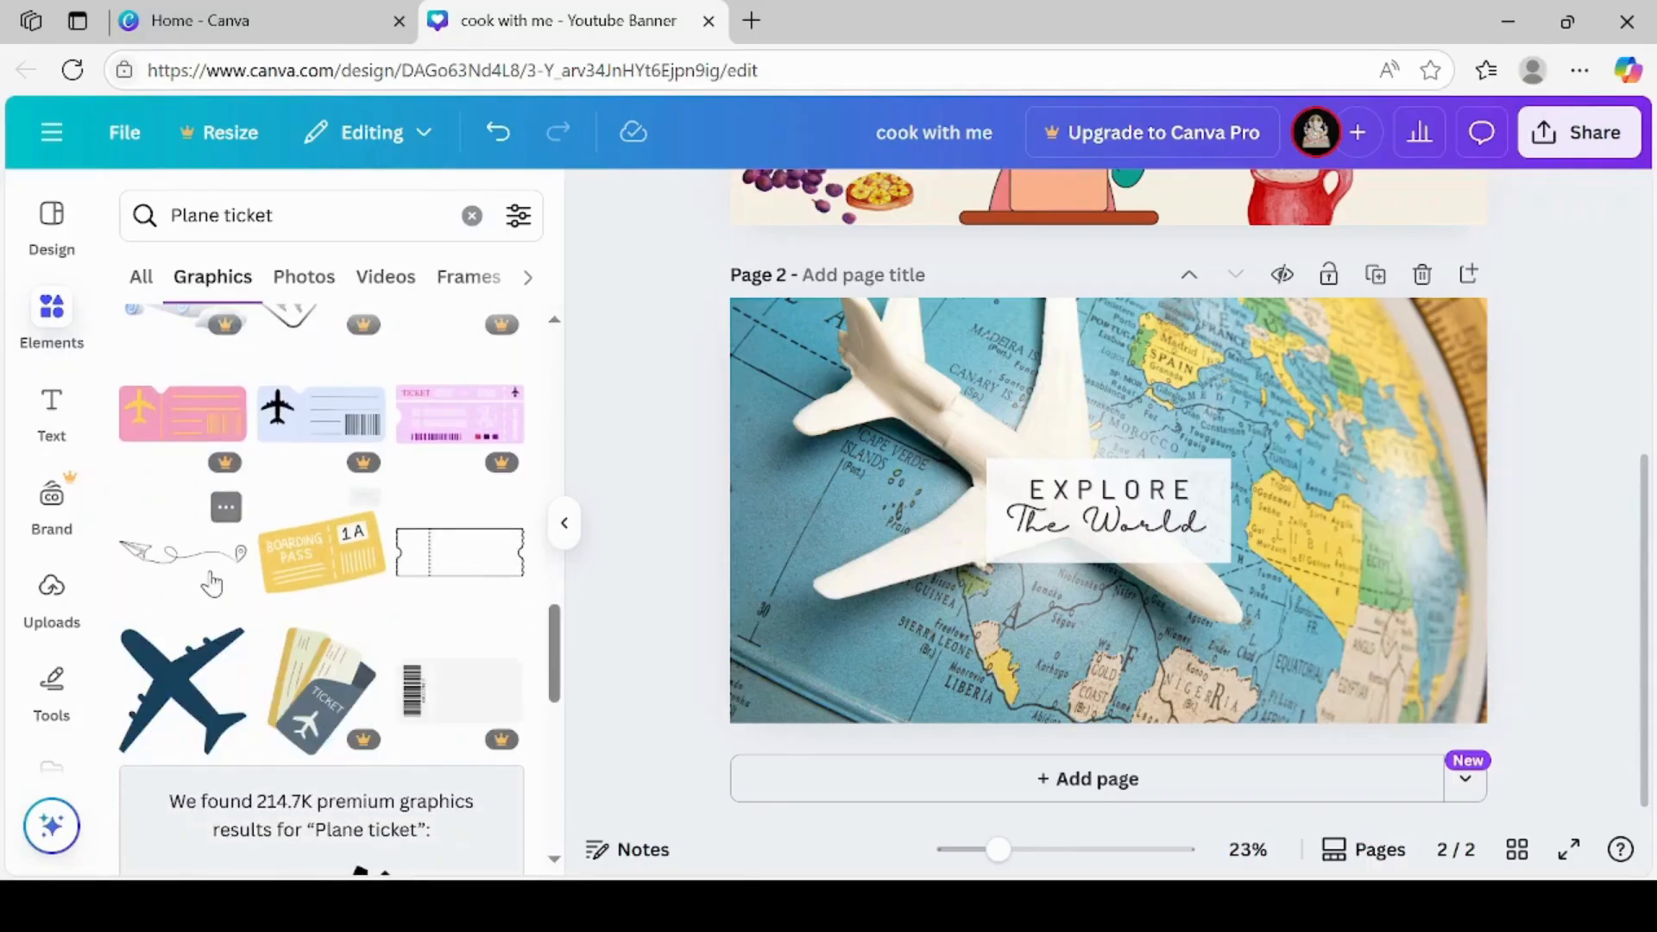
pyautogui.click(211, 584)
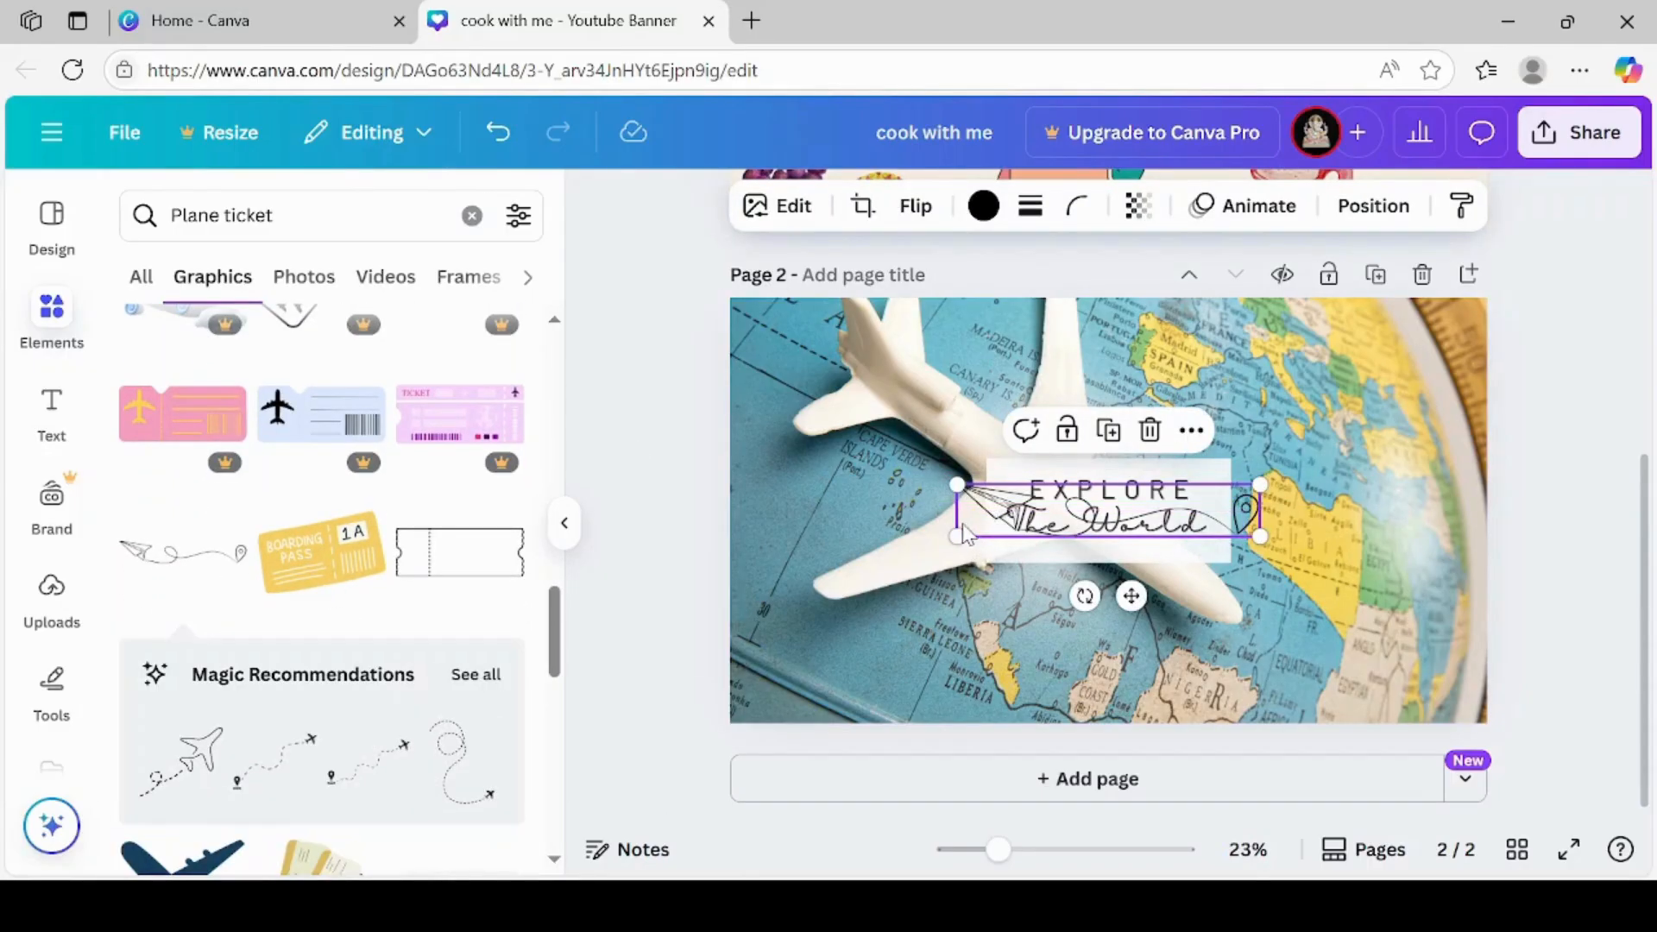
pyautogui.moveTo(971, 526); pyautogui.dragTo(1007, 499)
pyautogui.click(1408, 470)
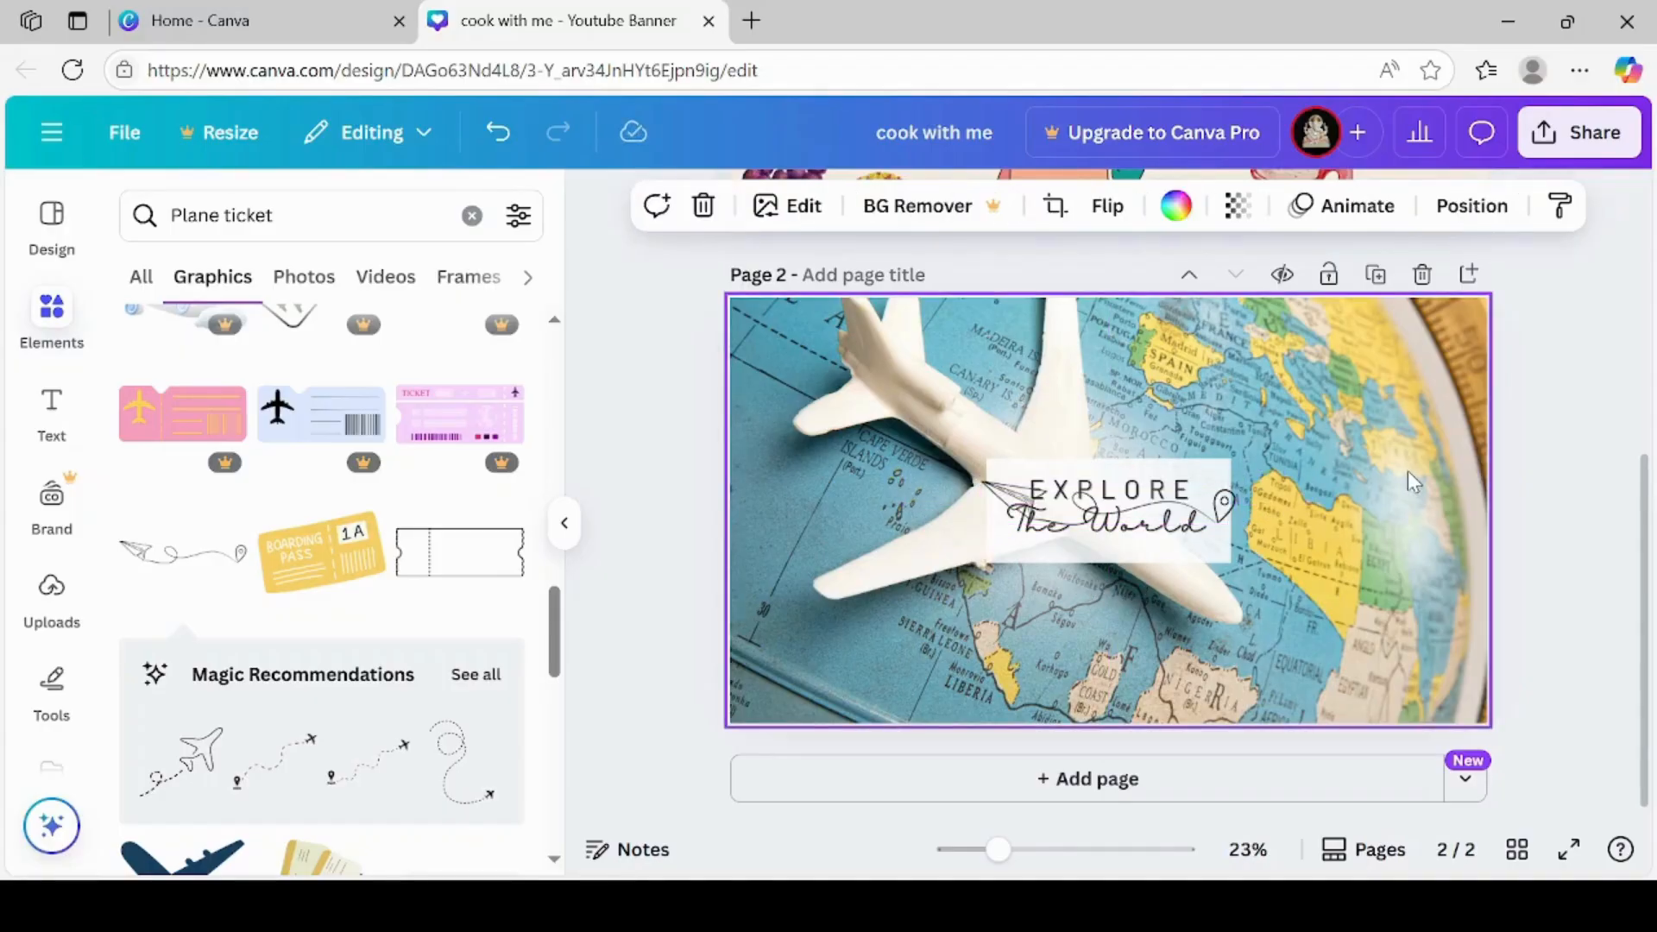
# Enlarge the white box behind the title on page 2 by stretching it from both lower corners
pyautogui.click(1164, 545)
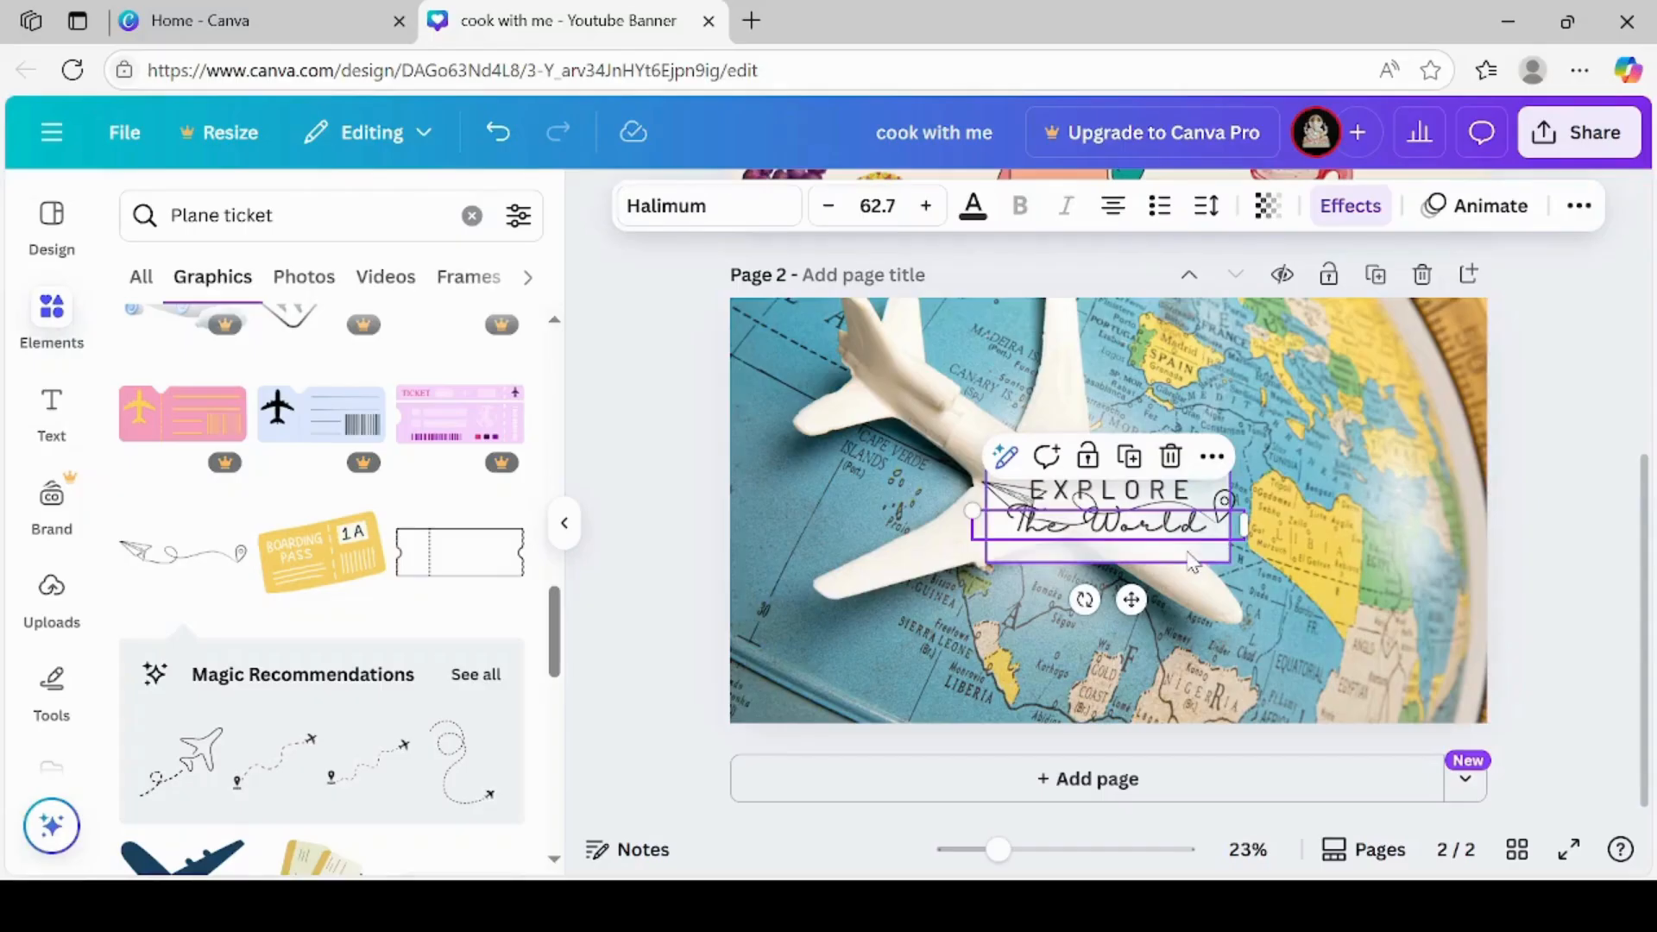
pyautogui.click(1207, 557)
pyautogui.moveTo(1232, 563); pyautogui.dragTo(1246, 570)
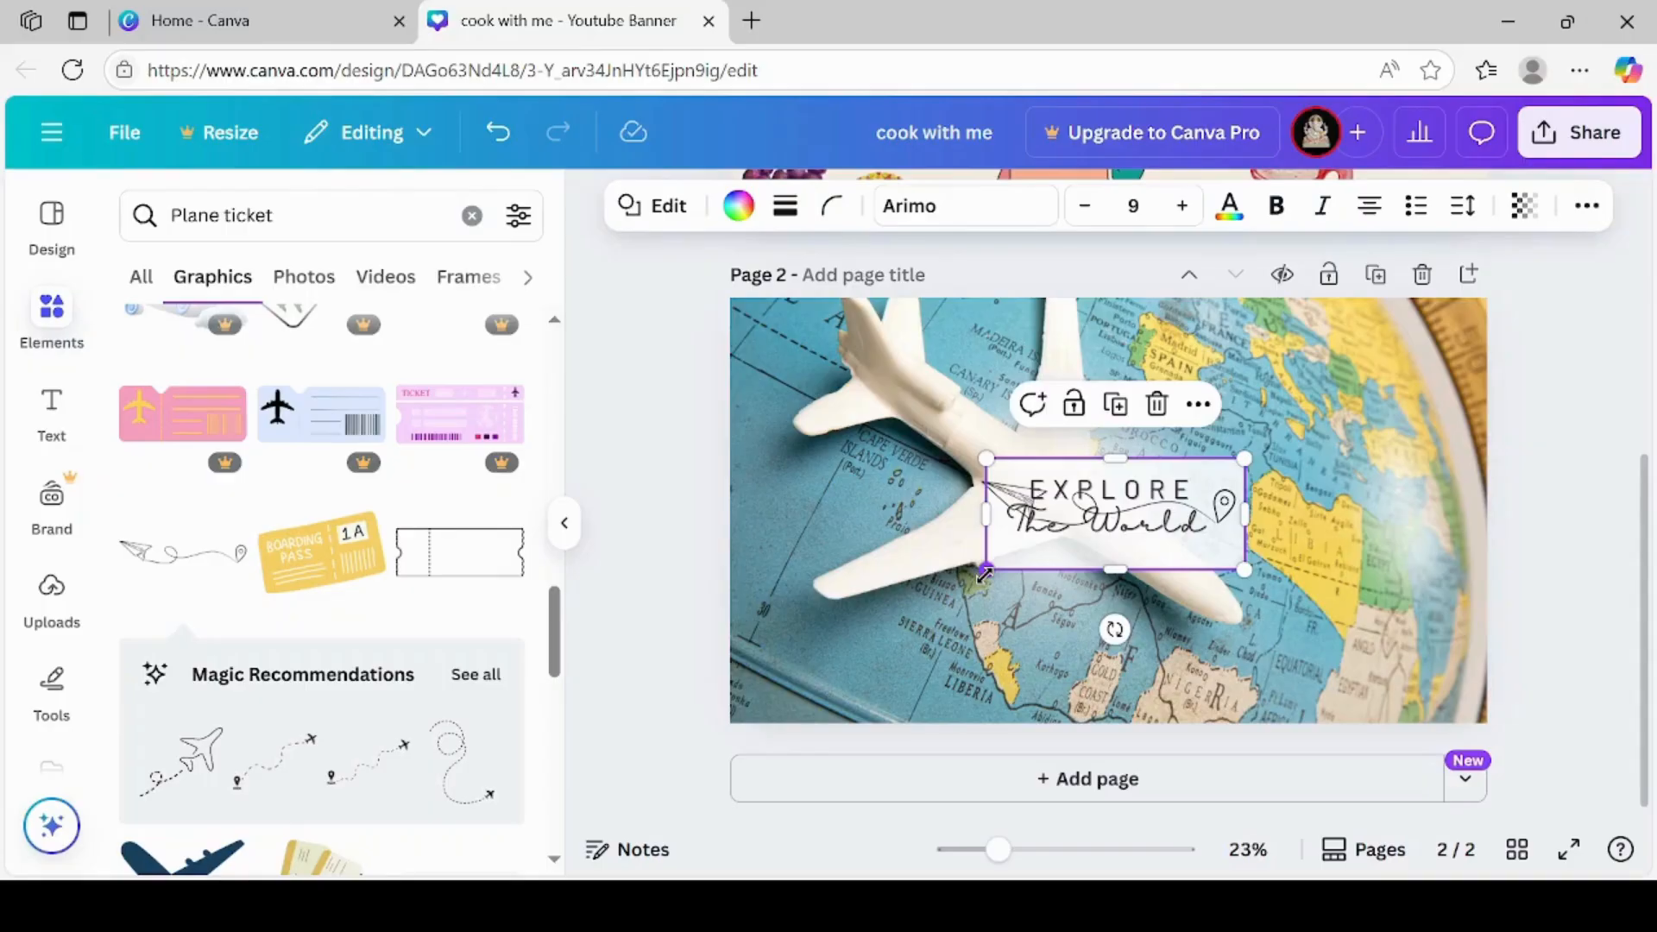
pyautogui.moveTo(985, 570); pyautogui.dragTo(946, 588)
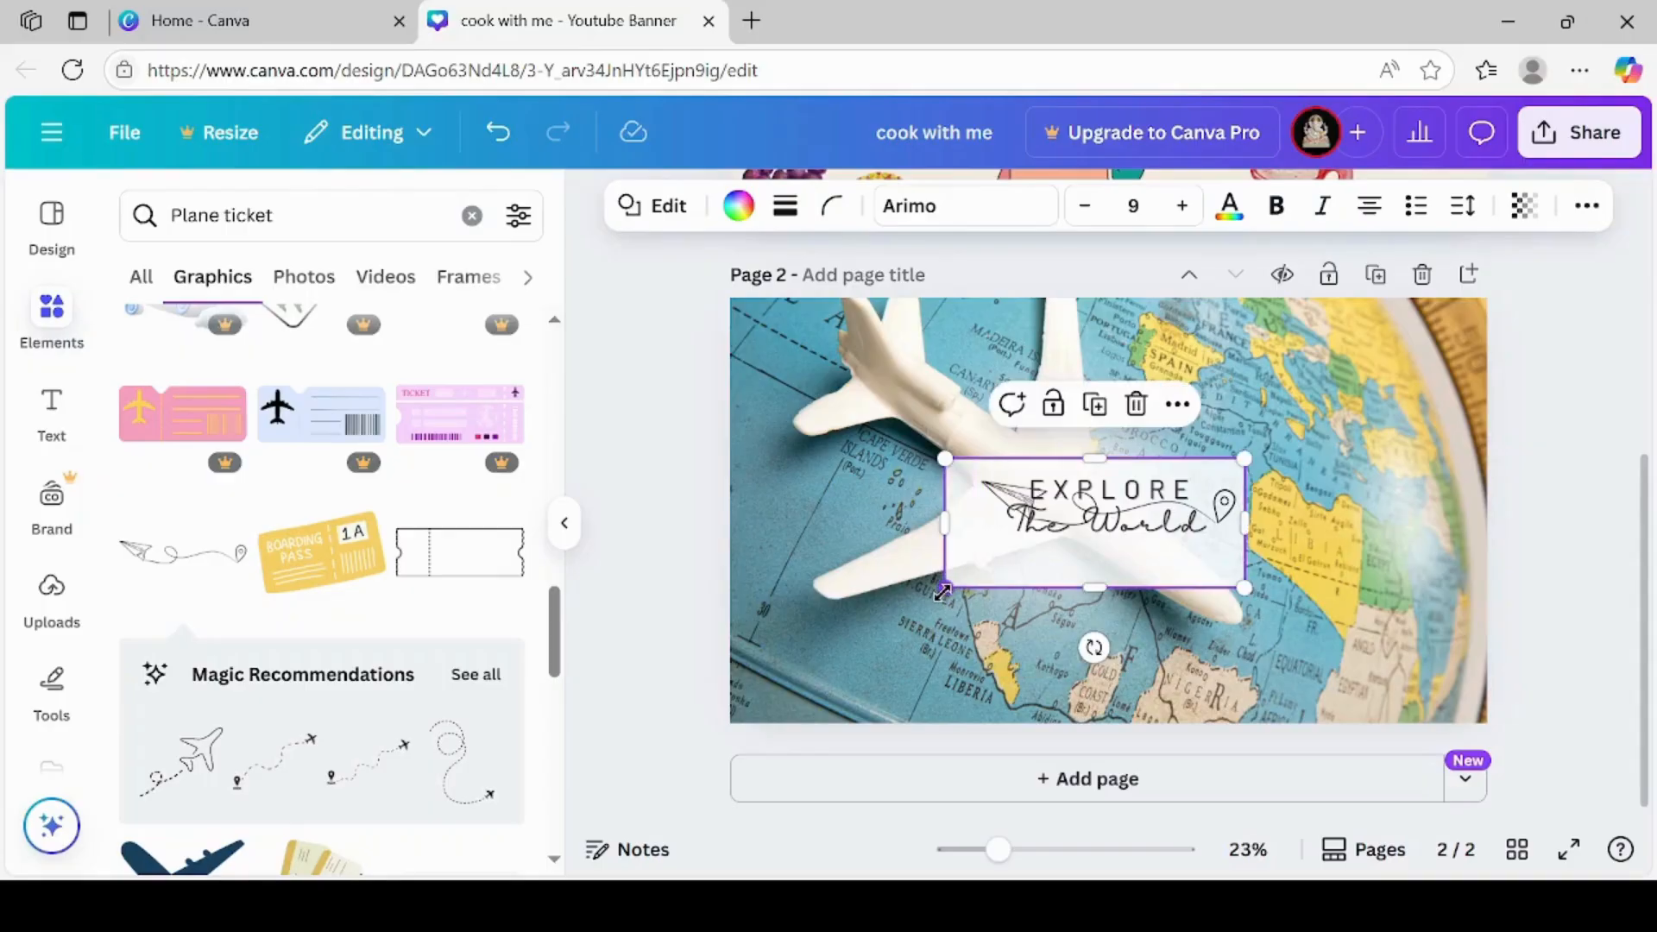
# Enlarge "EXPLORE" to font size 81.3, and move "The World" slightly lower in the white box with font size 77.6
pyautogui.click(1134, 496)
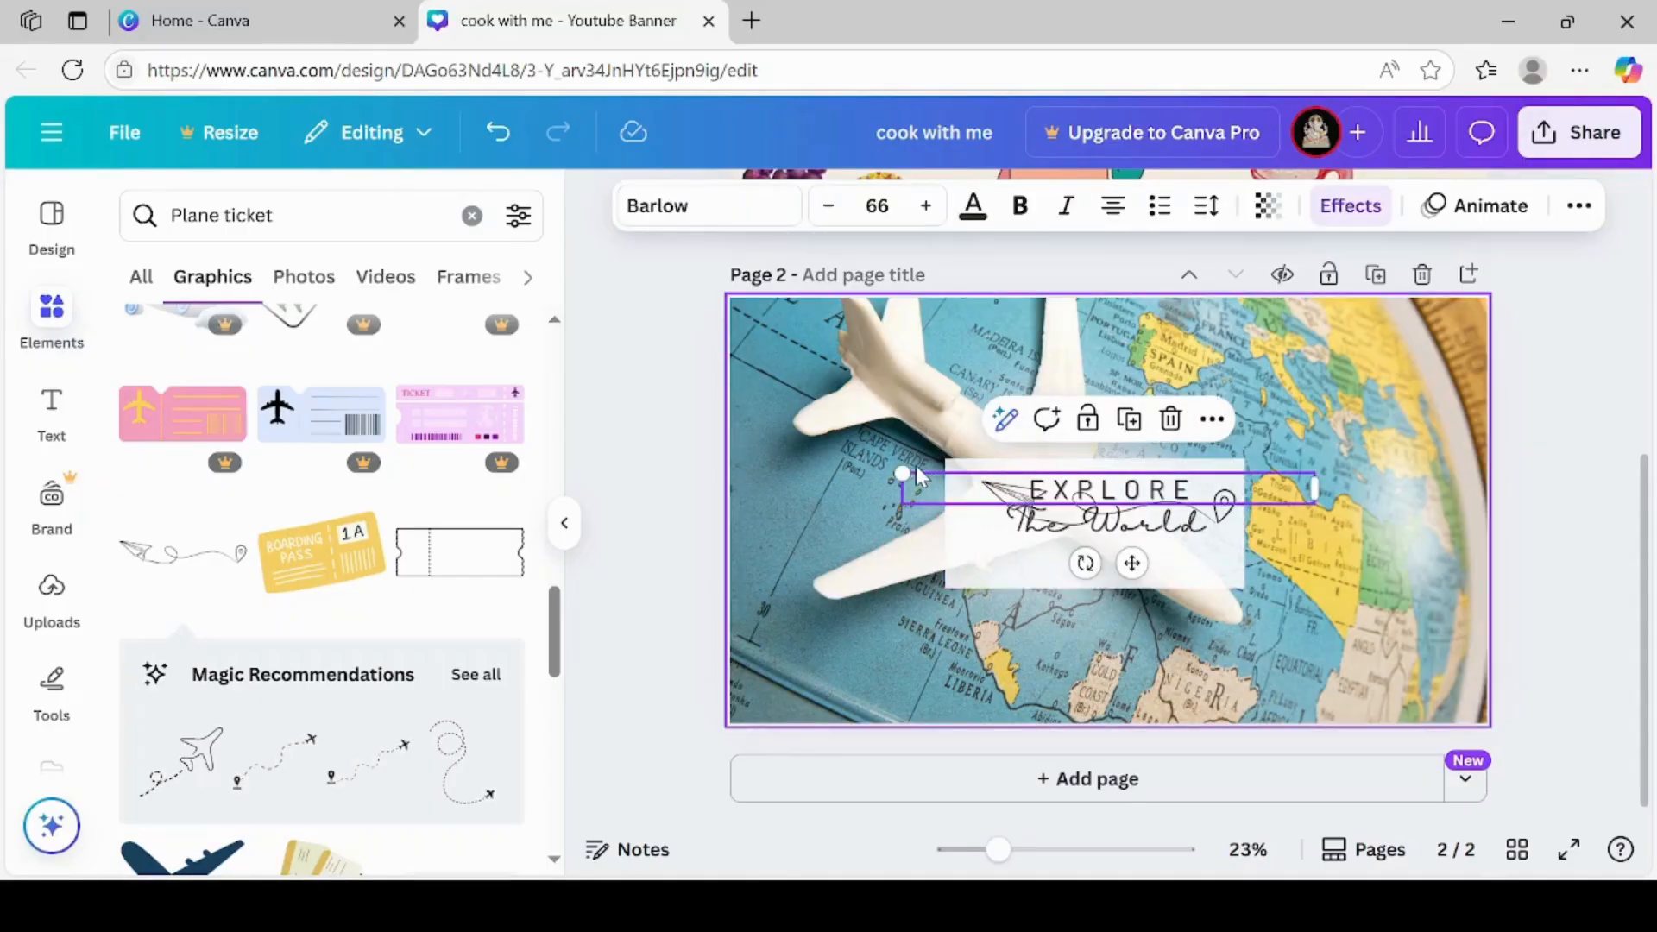
pyautogui.moveTo(902, 470); pyautogui.dragTo(806, 466)
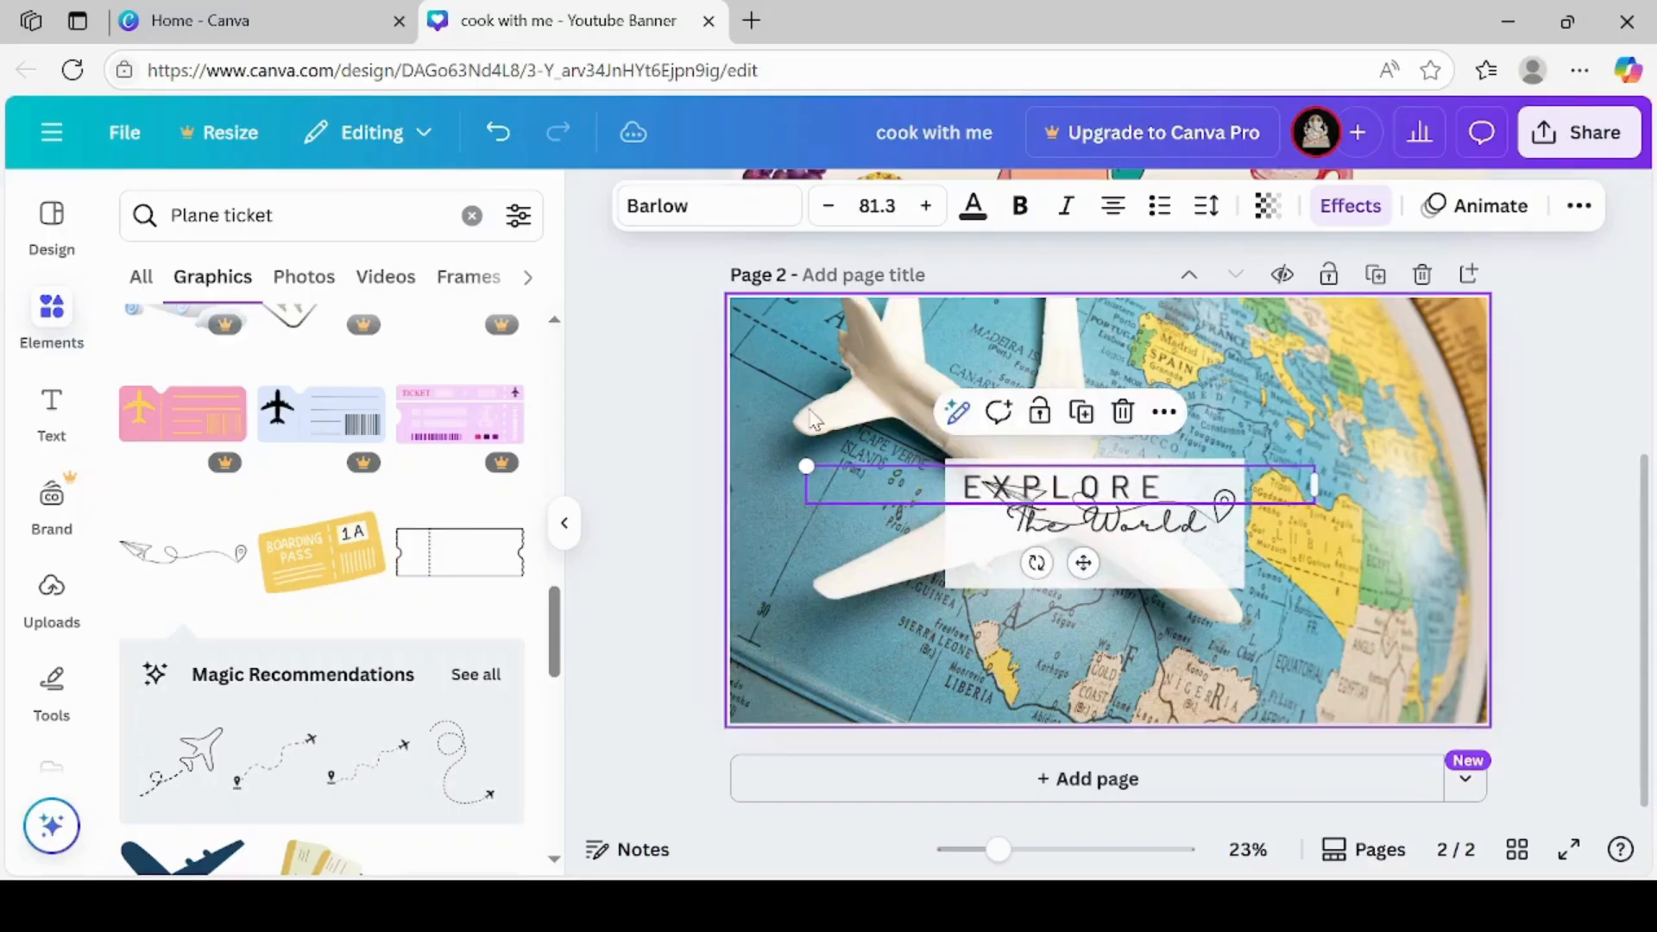
pyautogui.click(1070, 537)
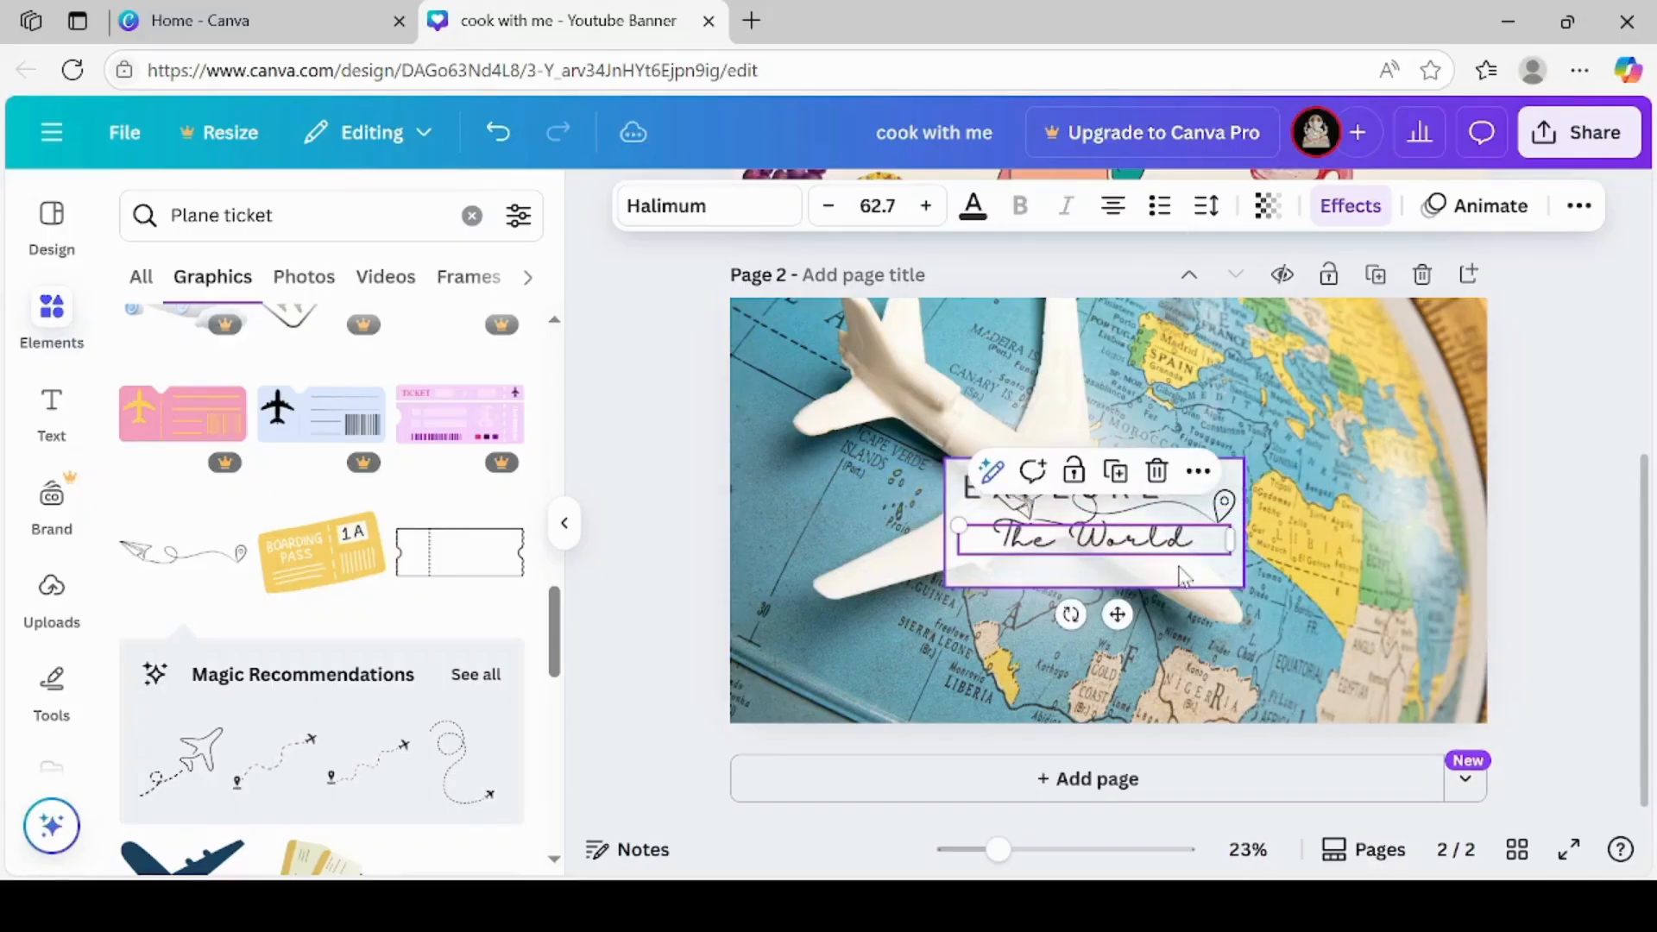
pyautogui.click(927, 206)
pyautogui.click(927, 207)
pyautogui.click(929, 207)
pyautogui.click(929, 207)
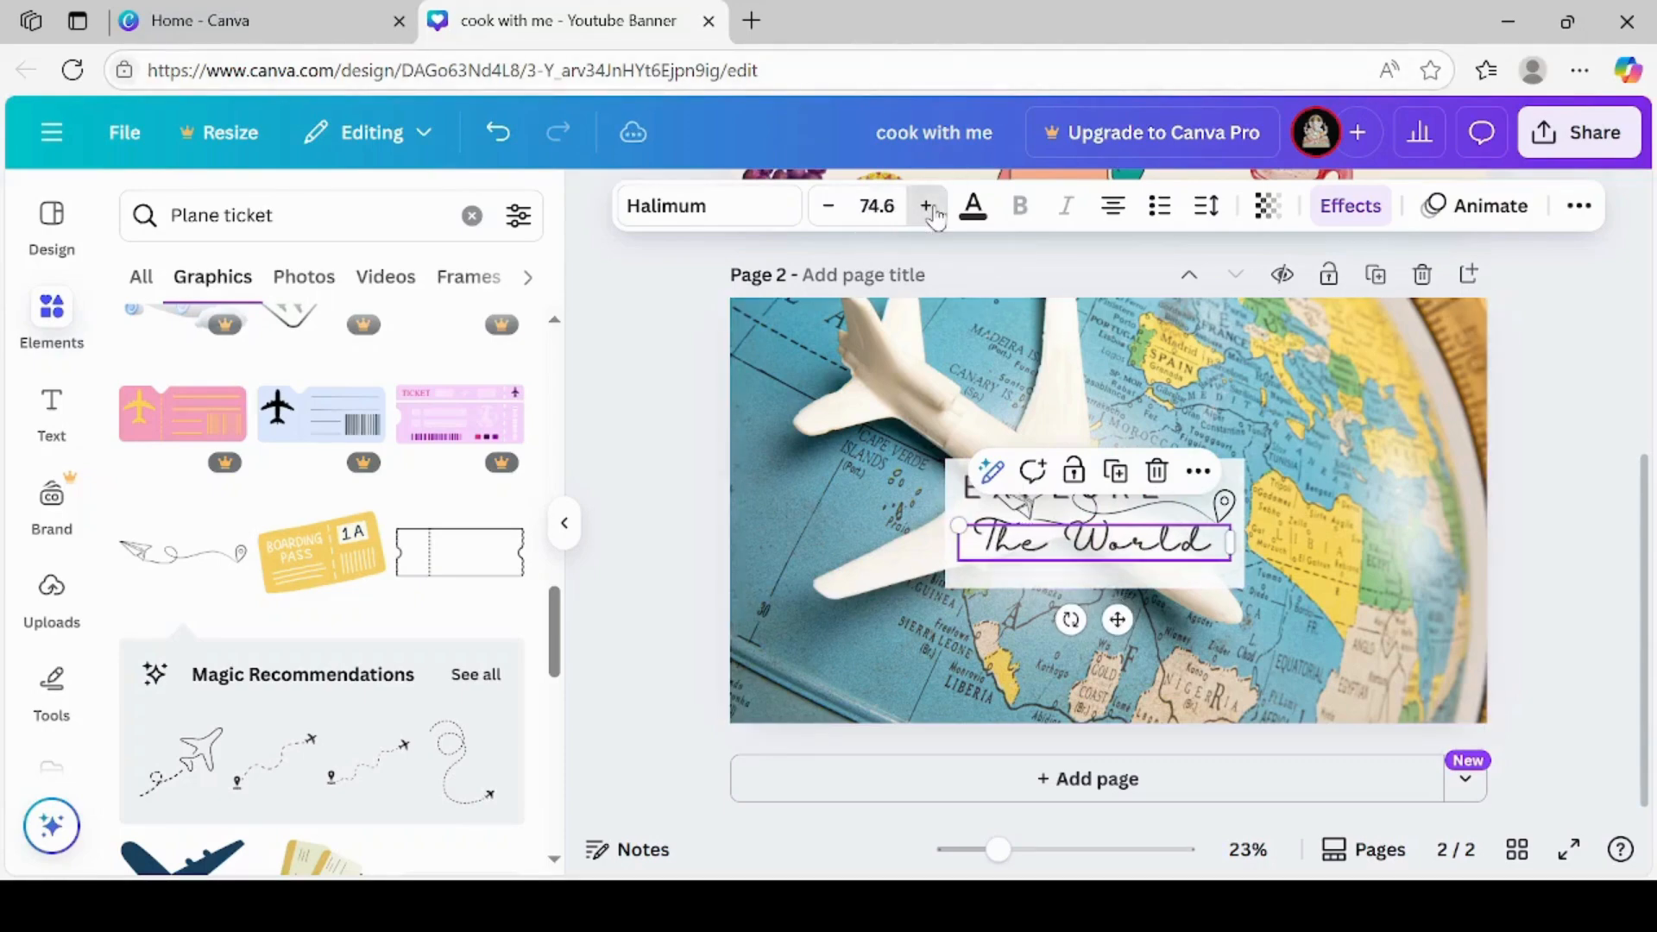
pyautogui.click(929, 207)
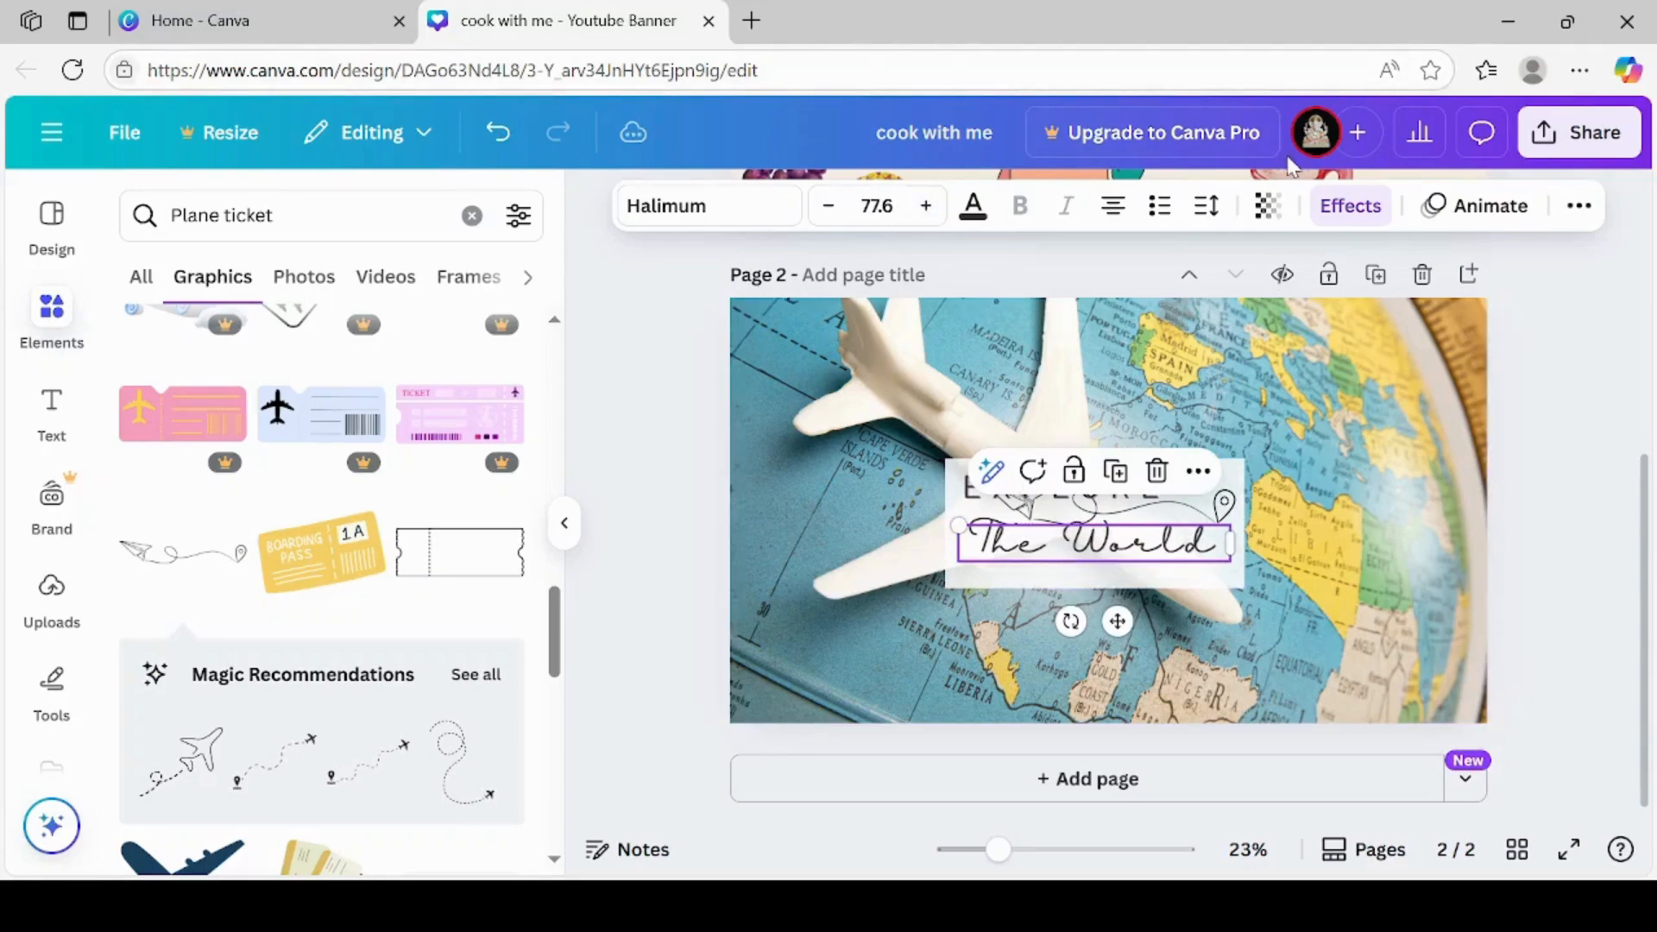
# Try the Glitch and Neon text effects on "The World" and settle on the Lift effect
pyautogui.click(1384, 211)
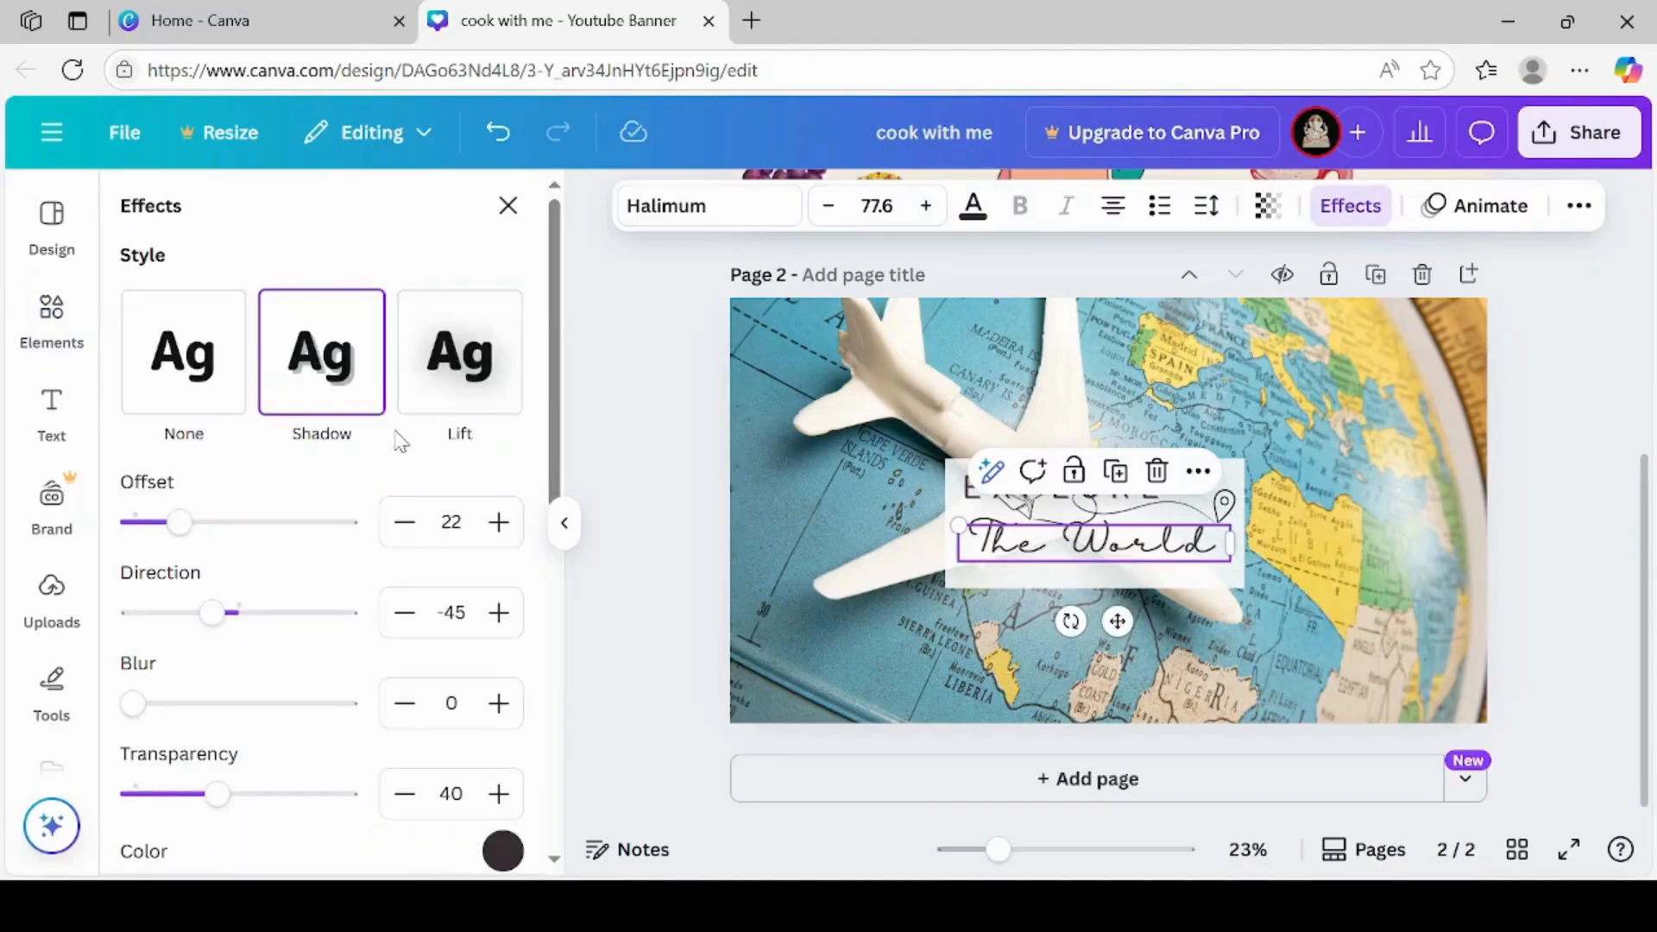
pyautogui.click(460, 341)
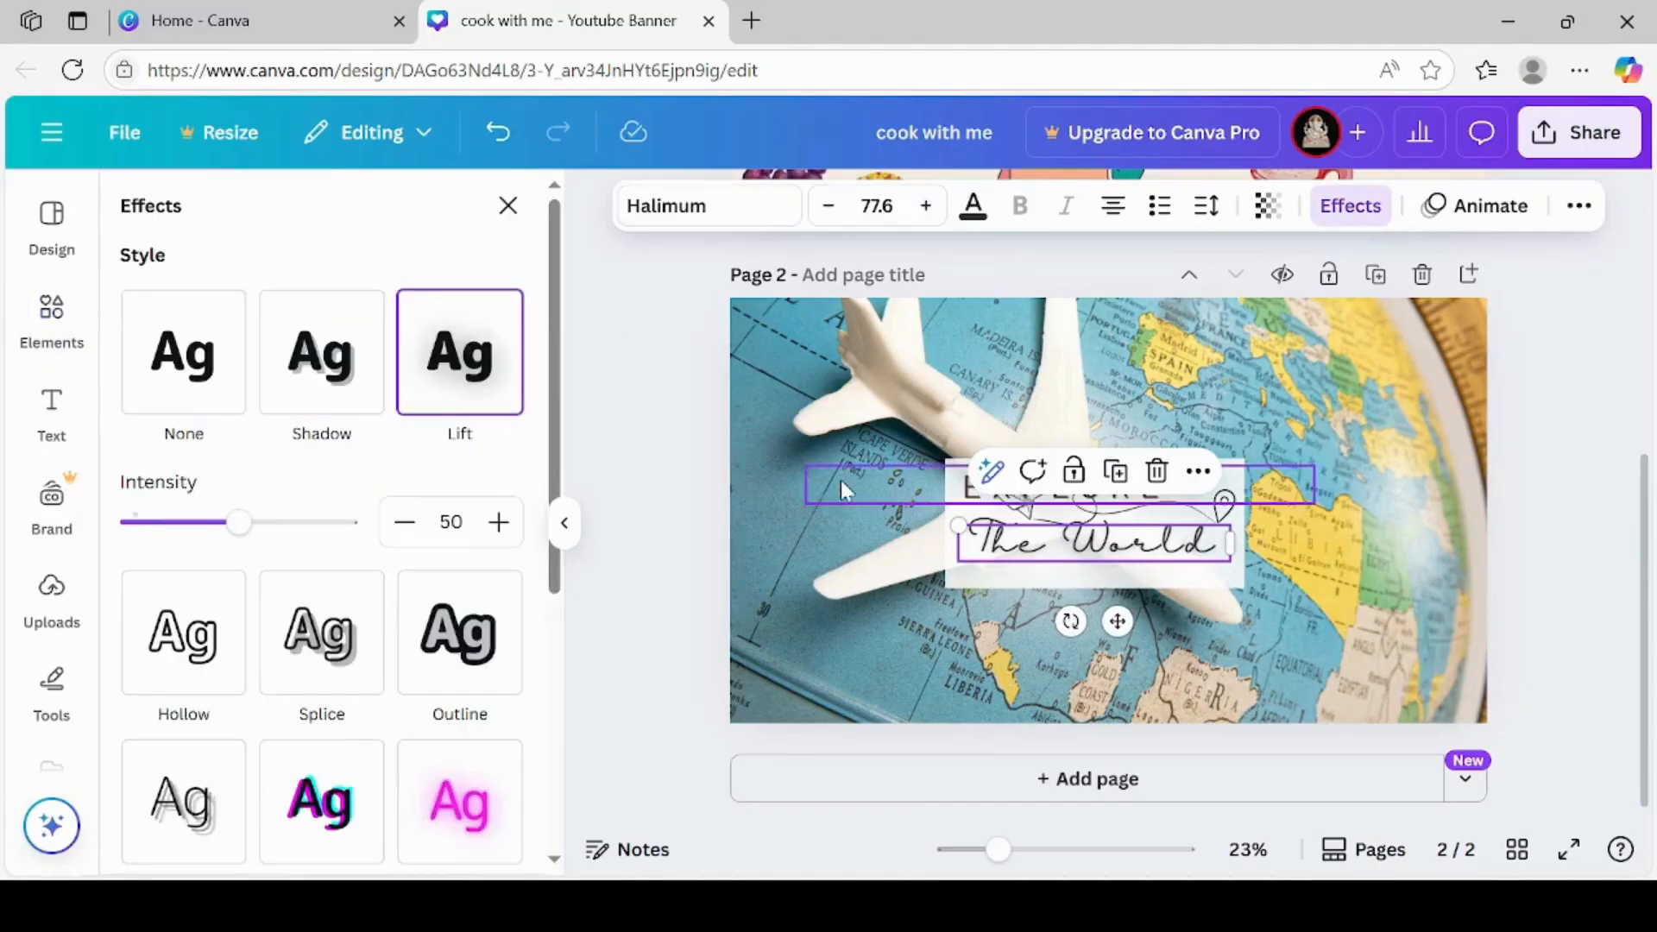
pyautogui.click(317, 791)
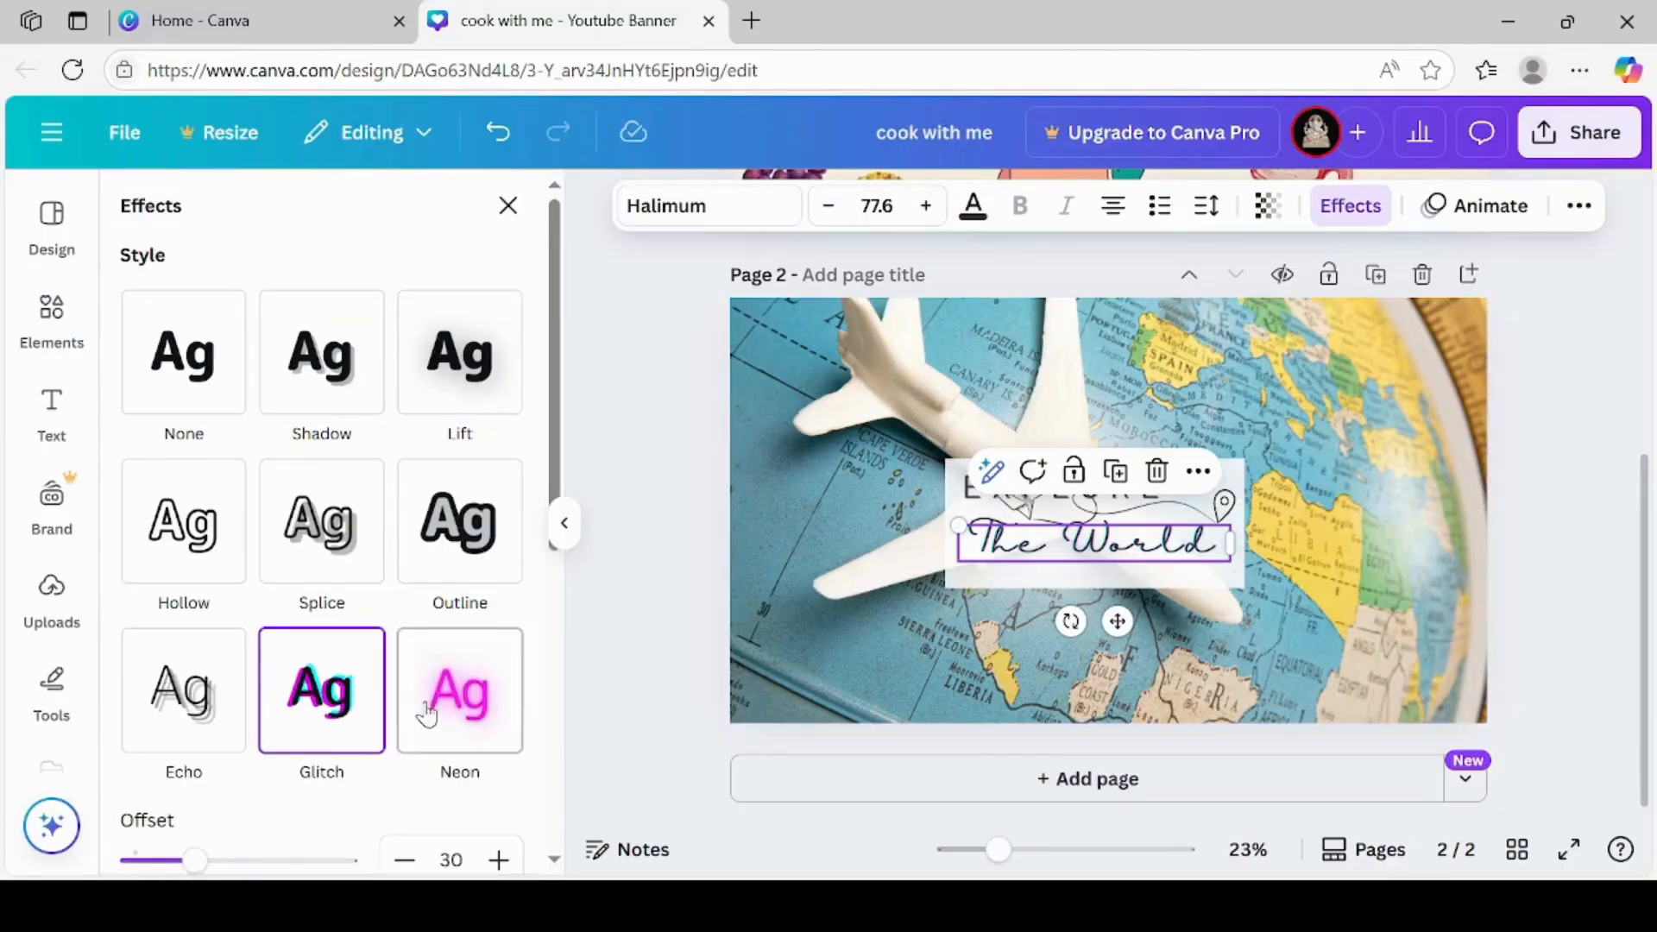
pyautogui.click(450, 709)
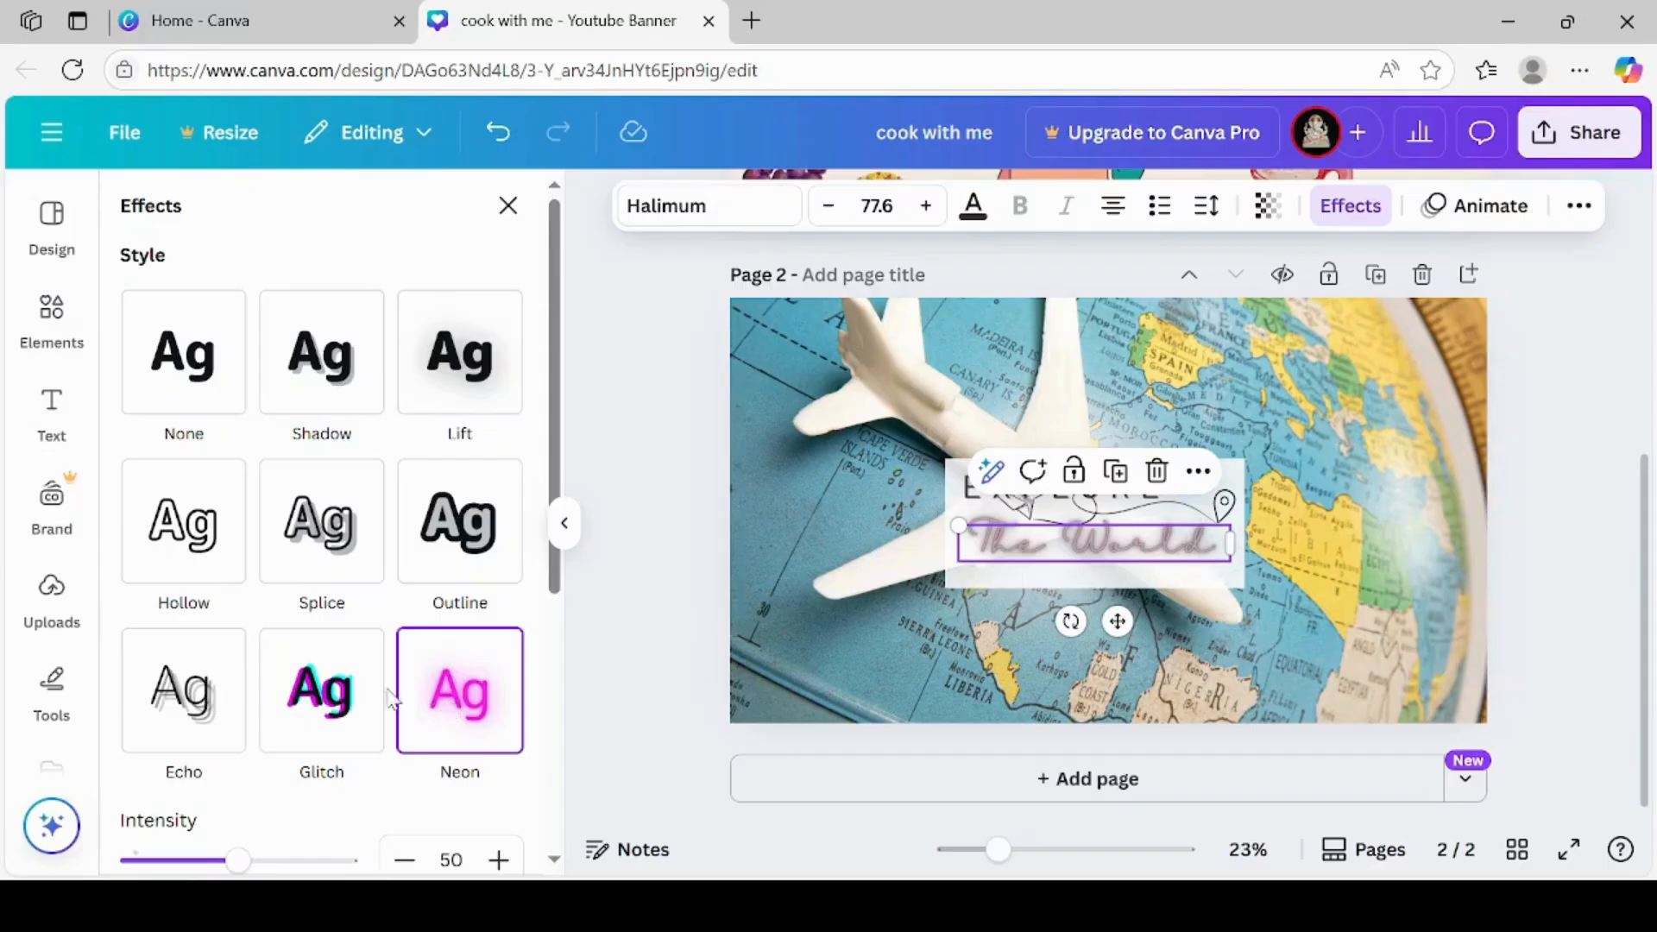
pyautogui.click(359, 719)
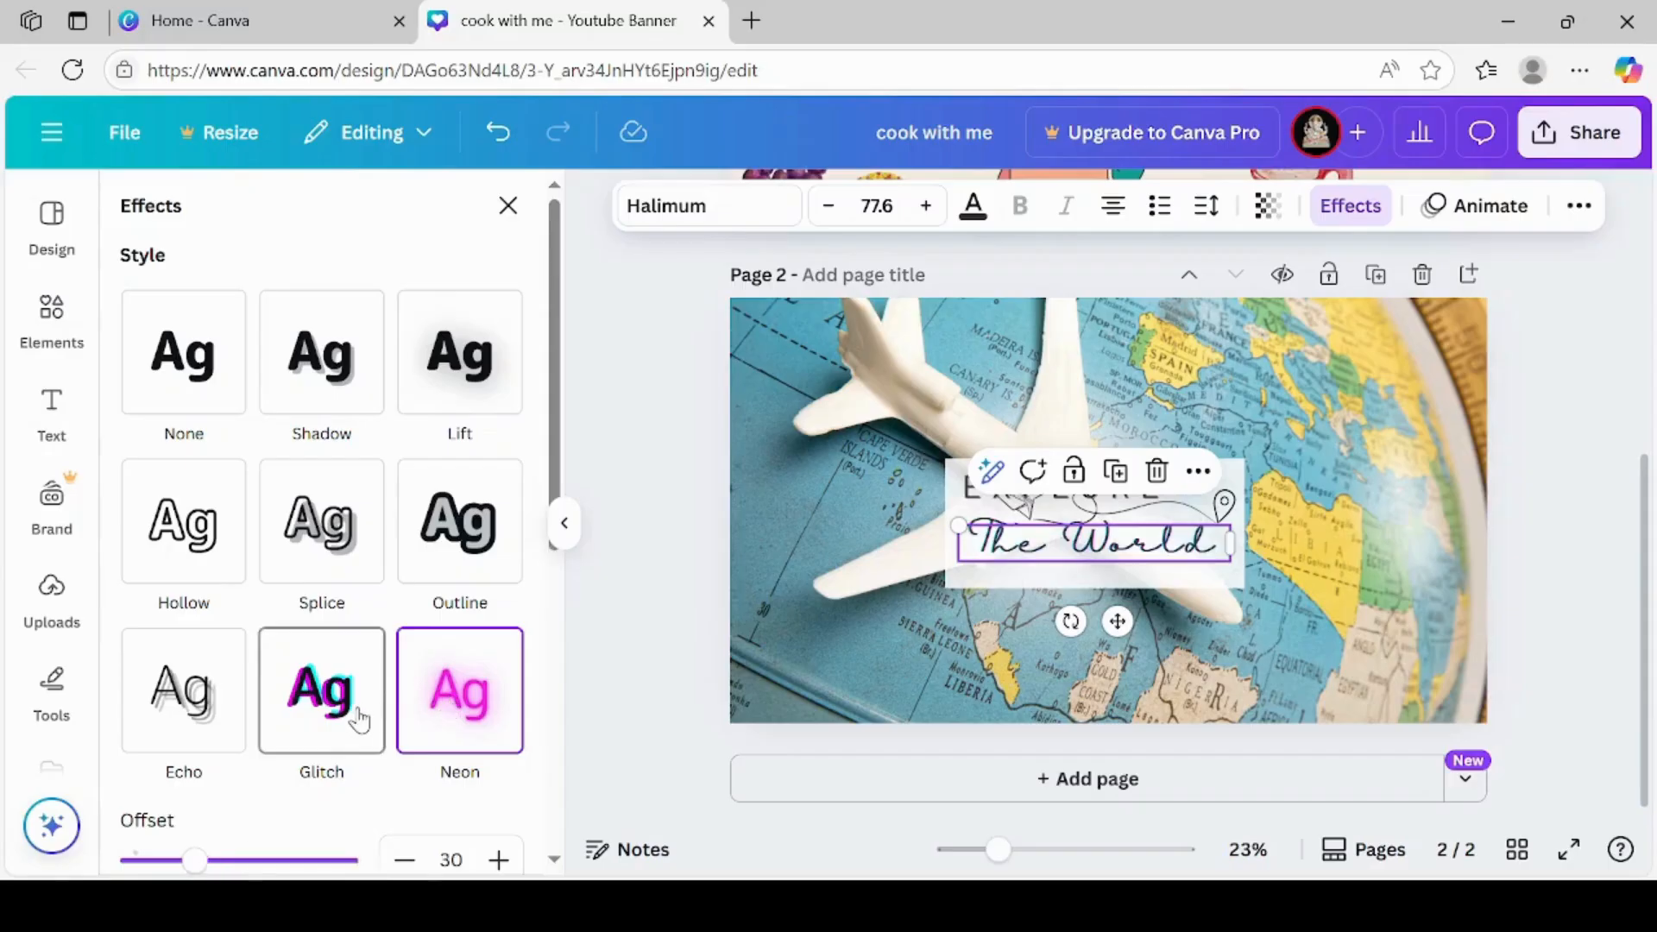
pyautogui.click(493, 406)
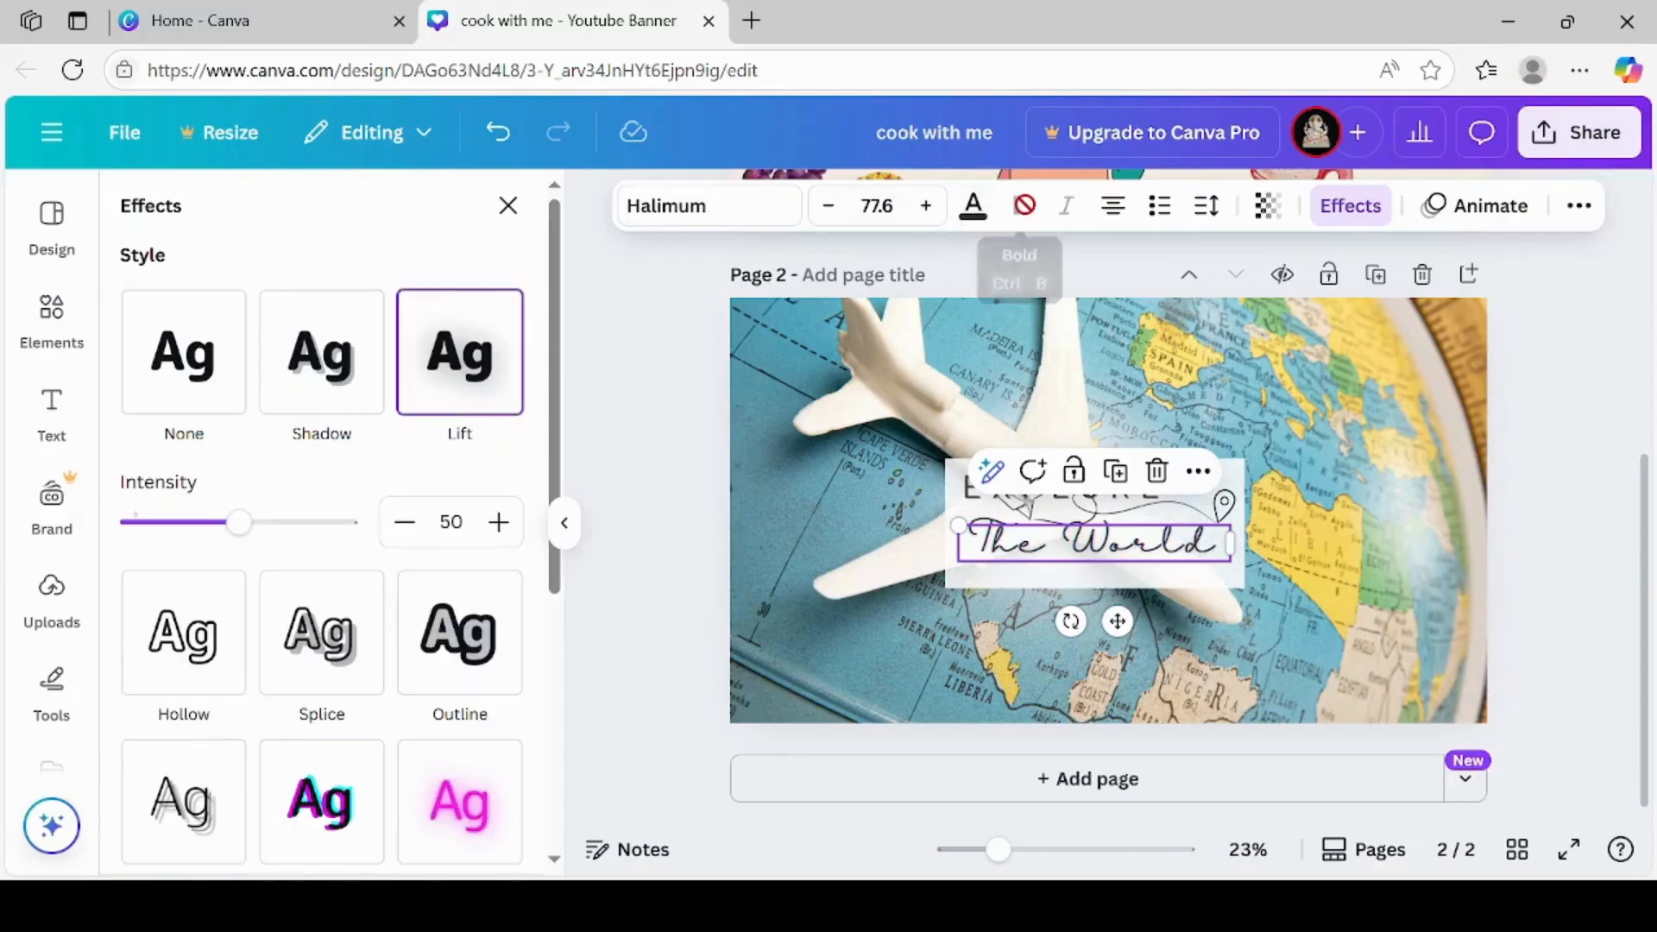
pyautogui.click(992, 471)
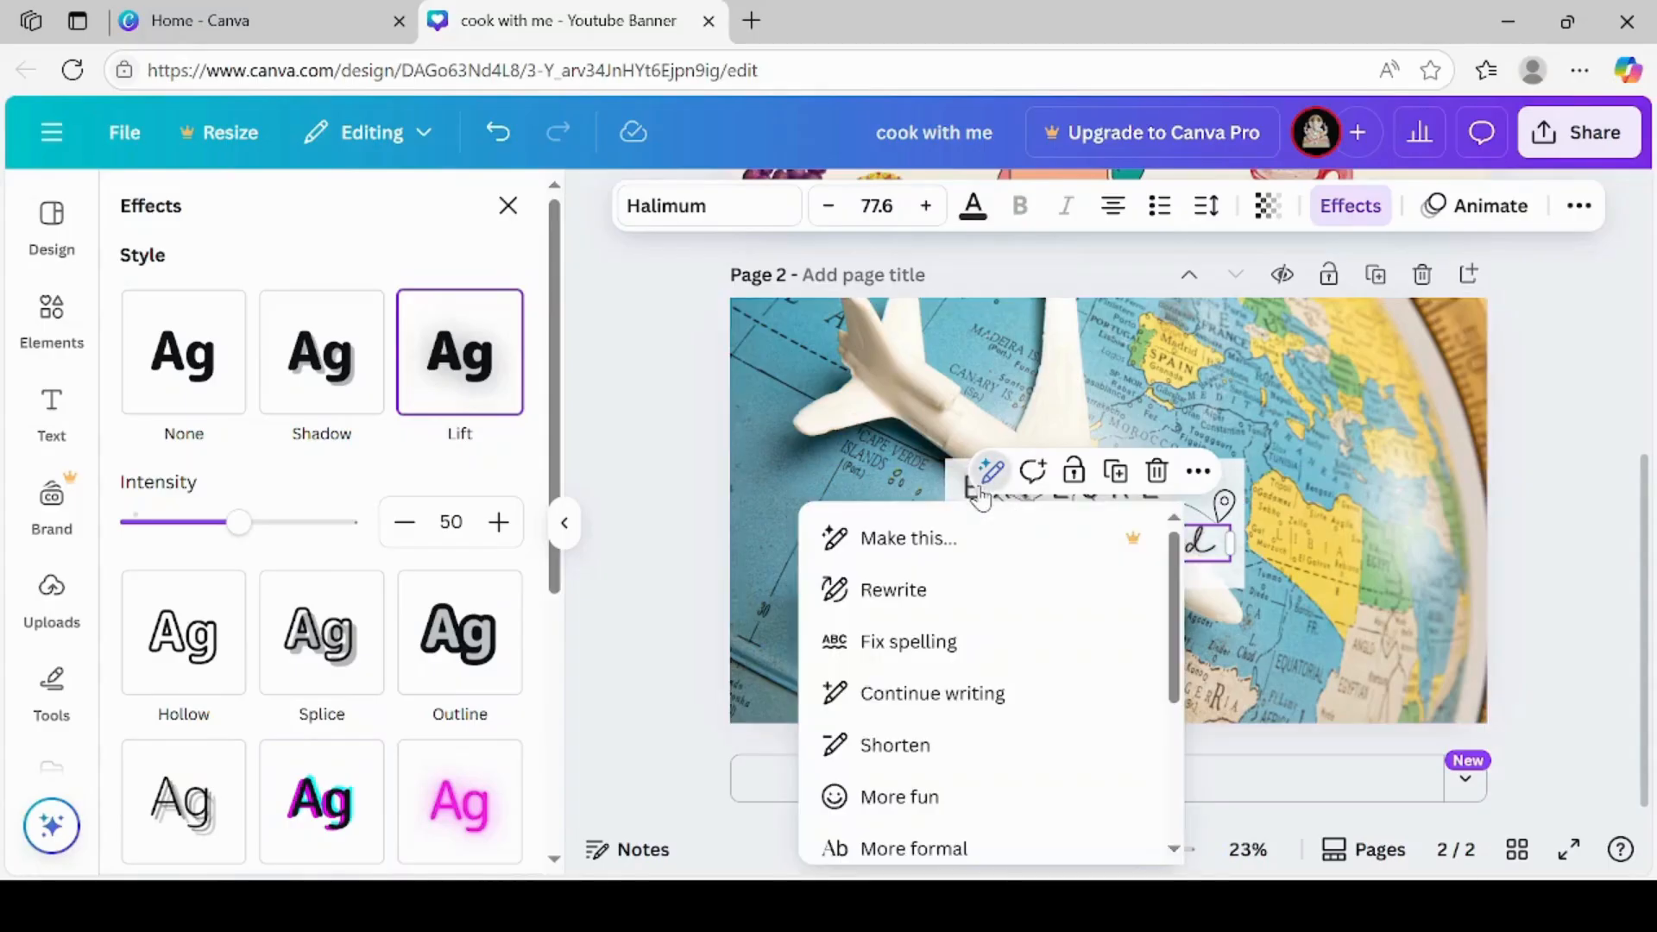
# Apply the Lift text effect to "EXPLORE" and adjust the effect's intensity
pyautogui.click(905, 477)
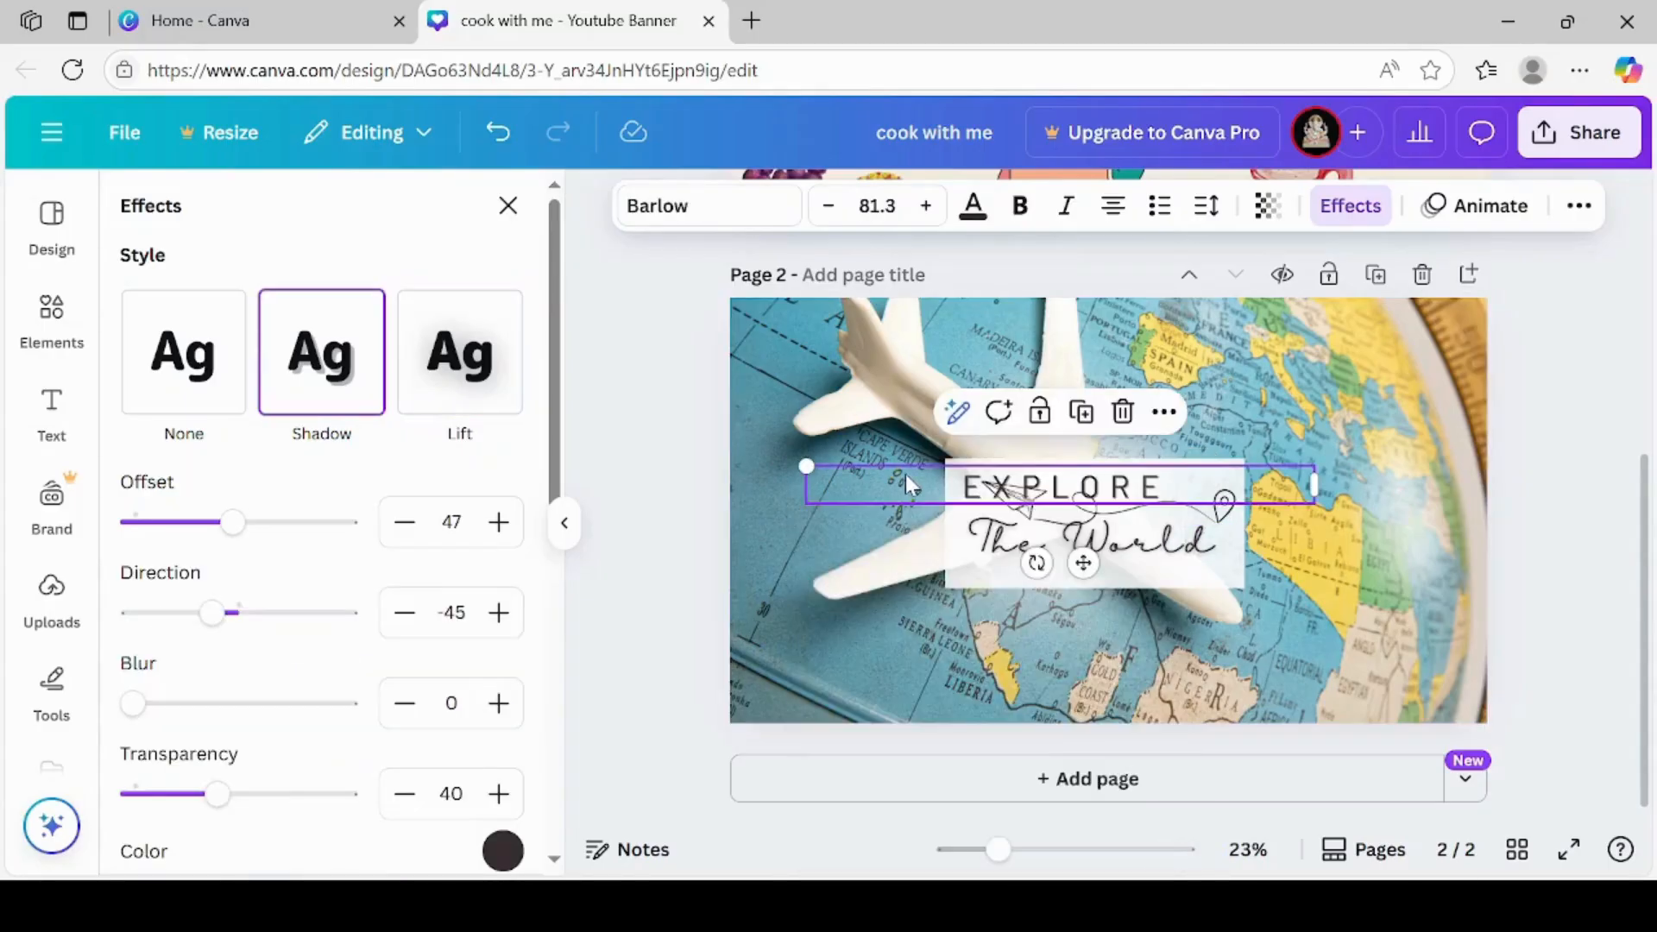
pyautogui.doubleClick(993, 497)
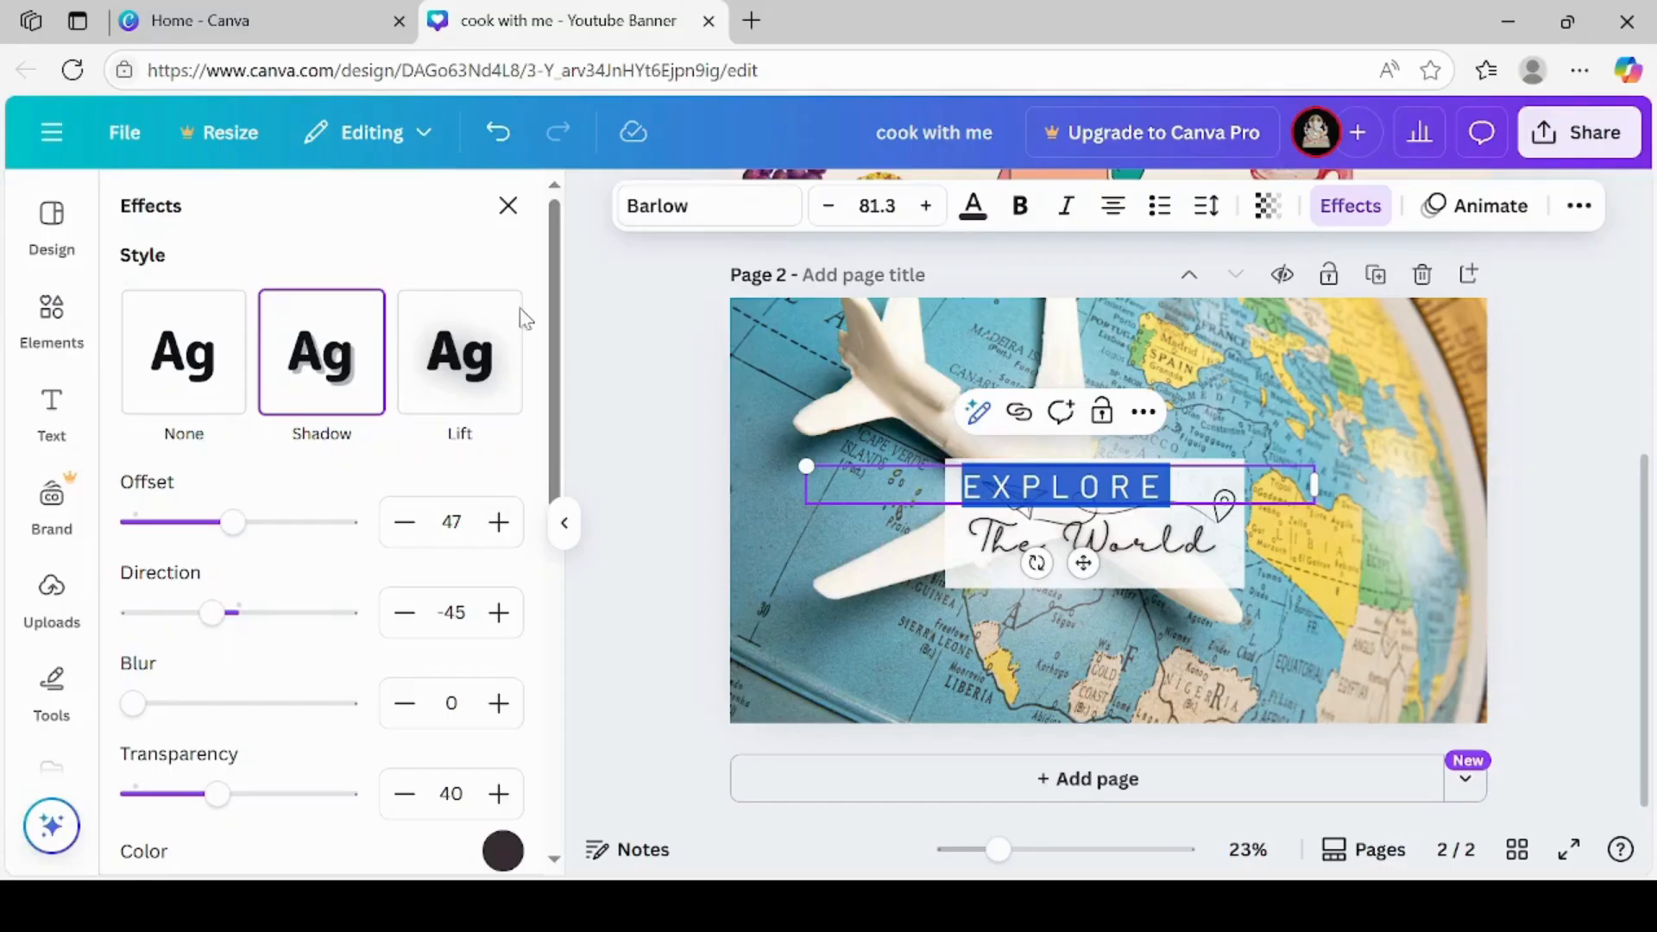
pyautogui.click(432, 354)
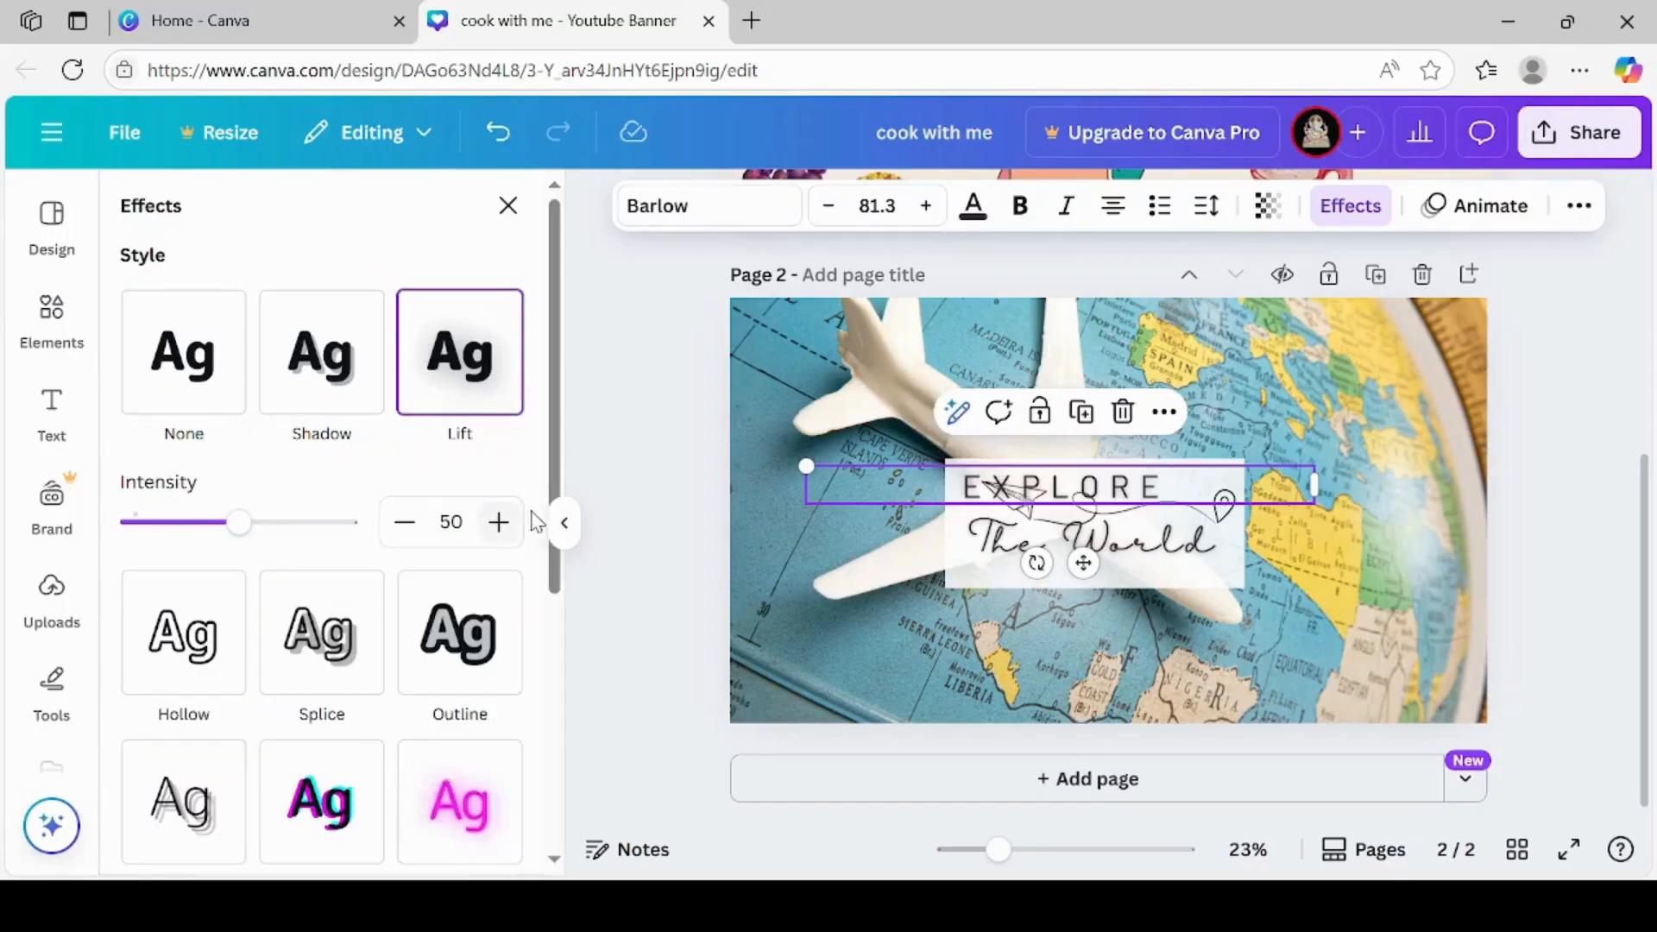
pyautogui.moveTo(257, 525); pyautogui.dragTo(268, 528)
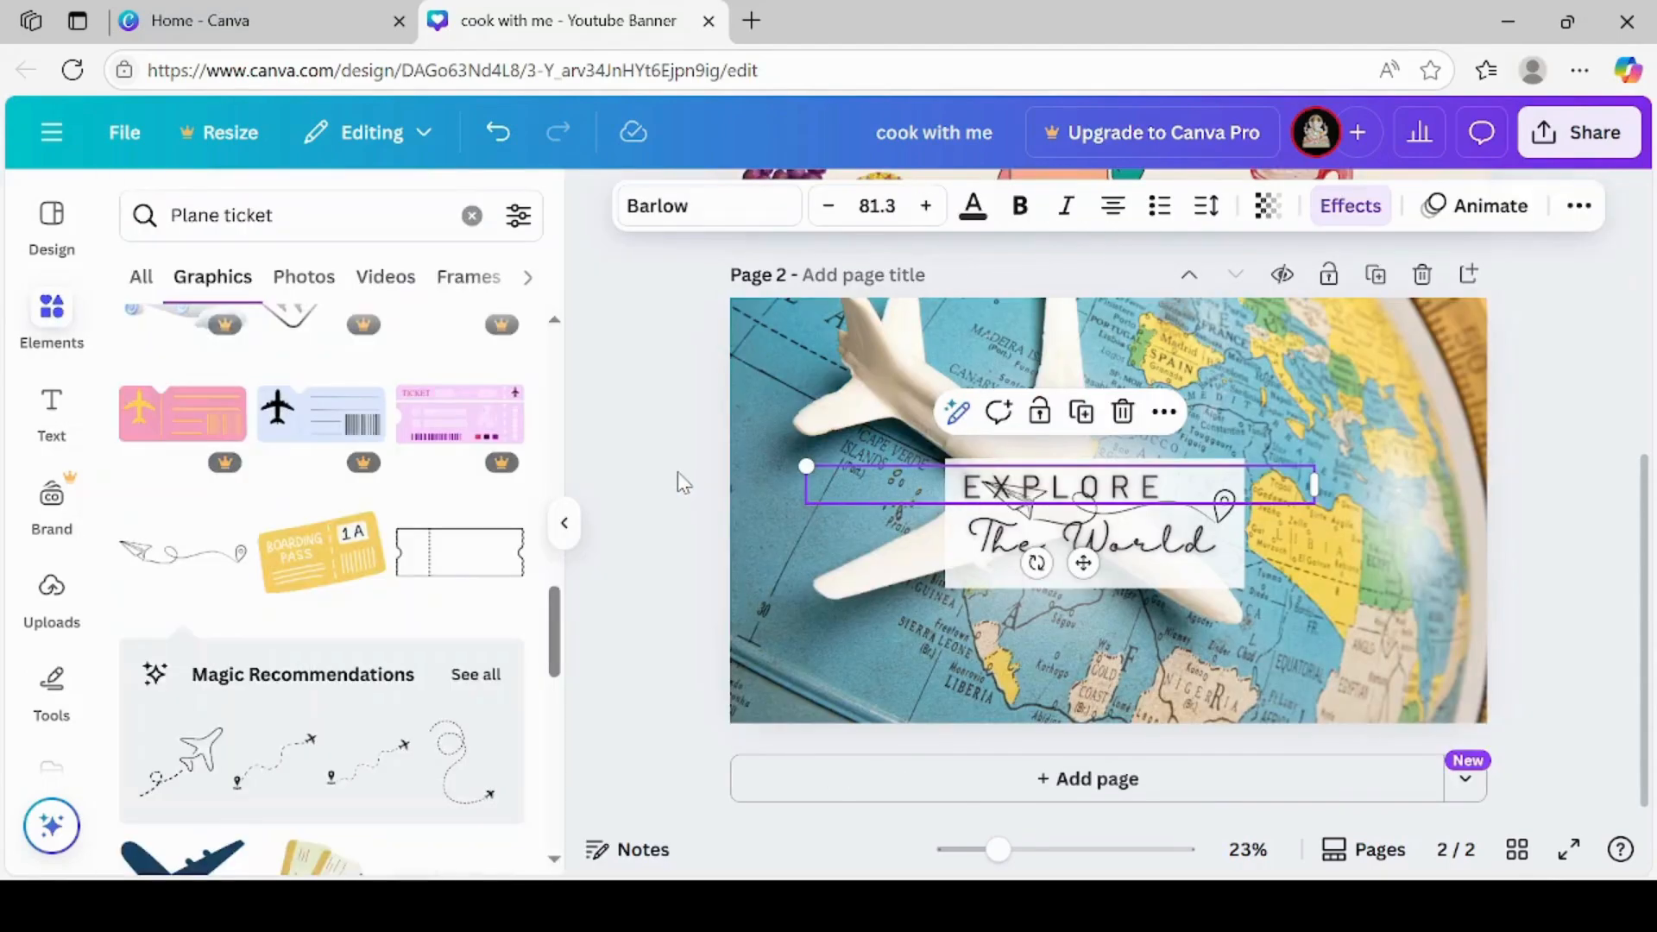
pyautogui.click(678, 473)
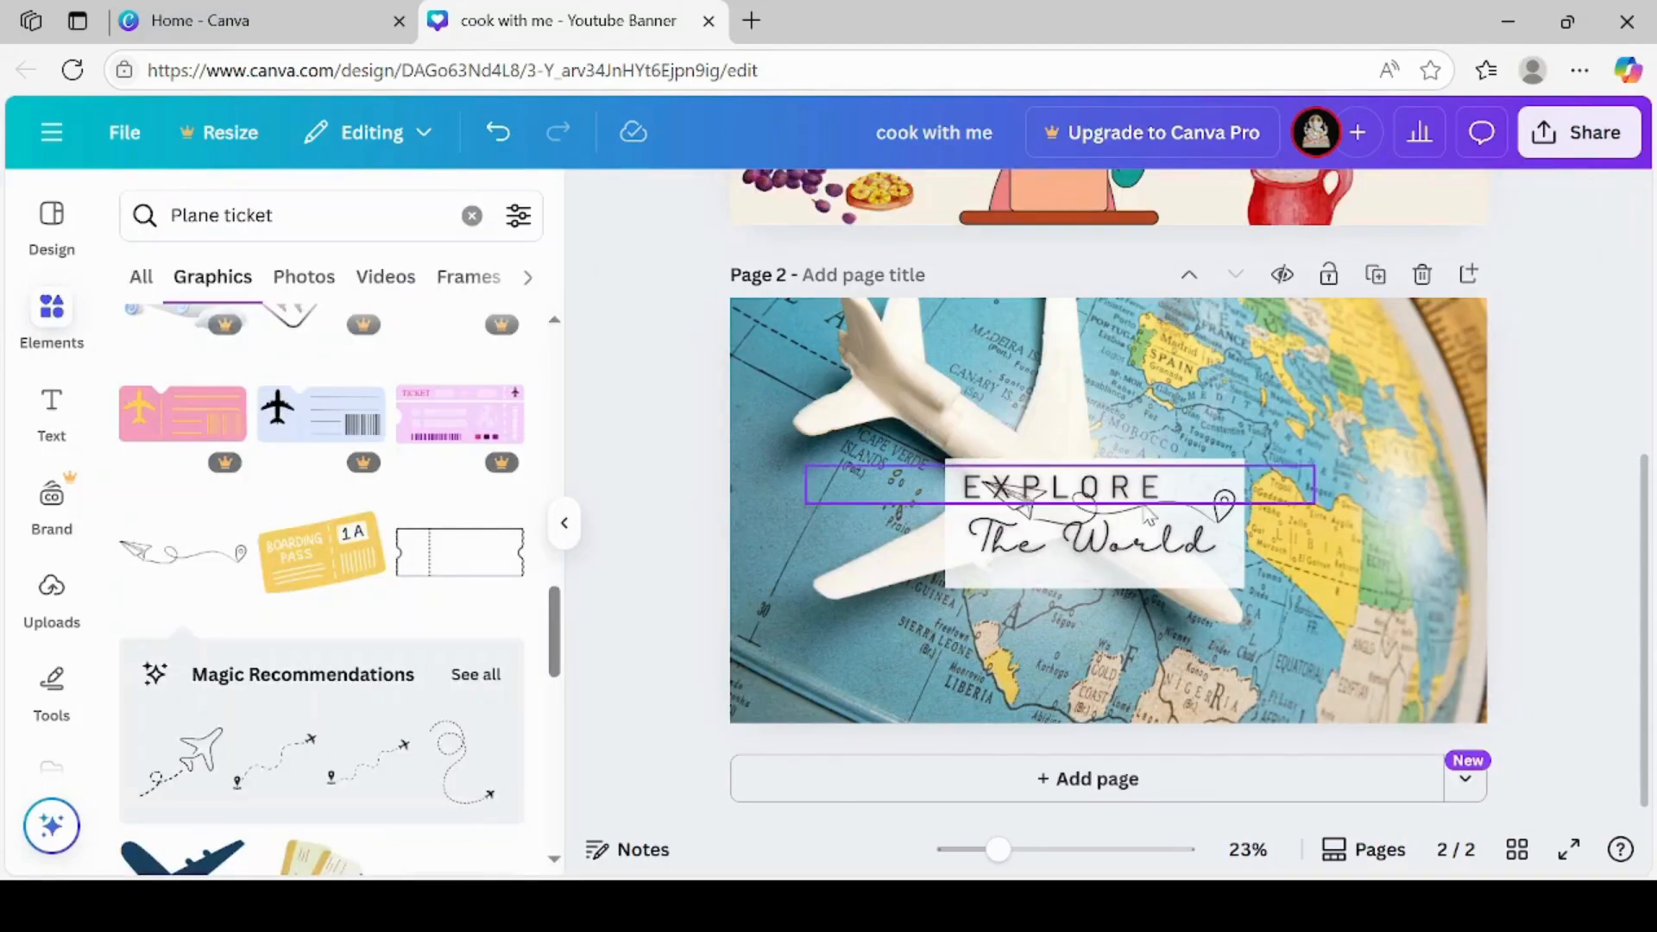
# Set the transparency of the paper-plane and location-pin line graphic behind the page 2 title to 44
pyautogui.click(1225, 521)
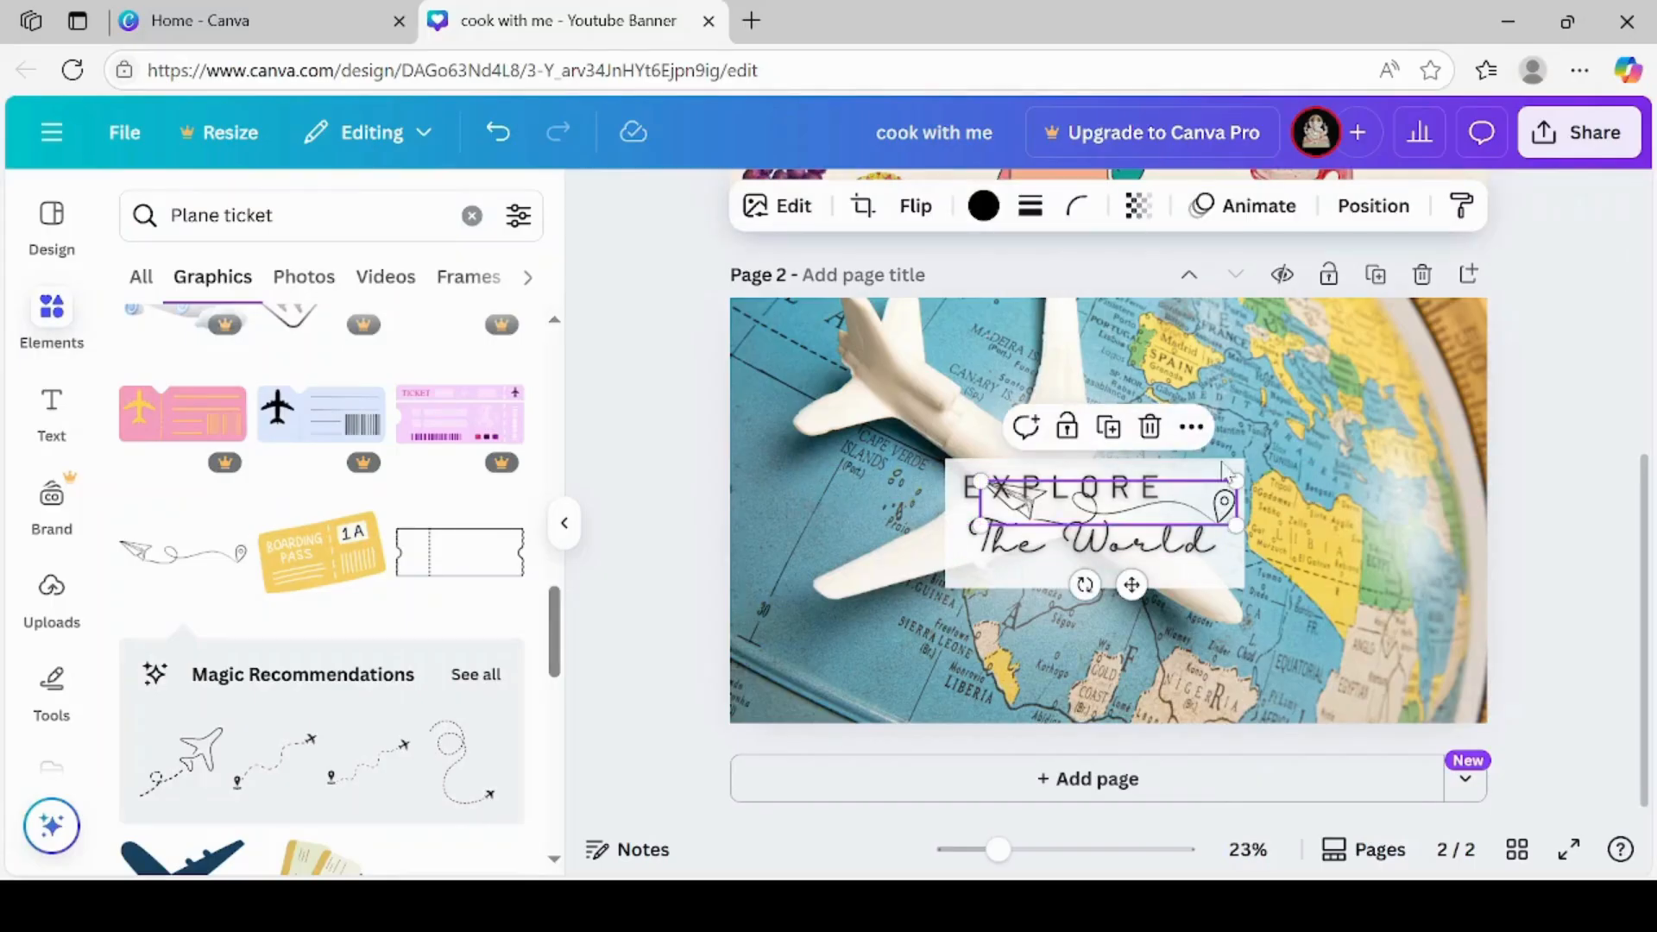
pyautogui.click(1140, 207)
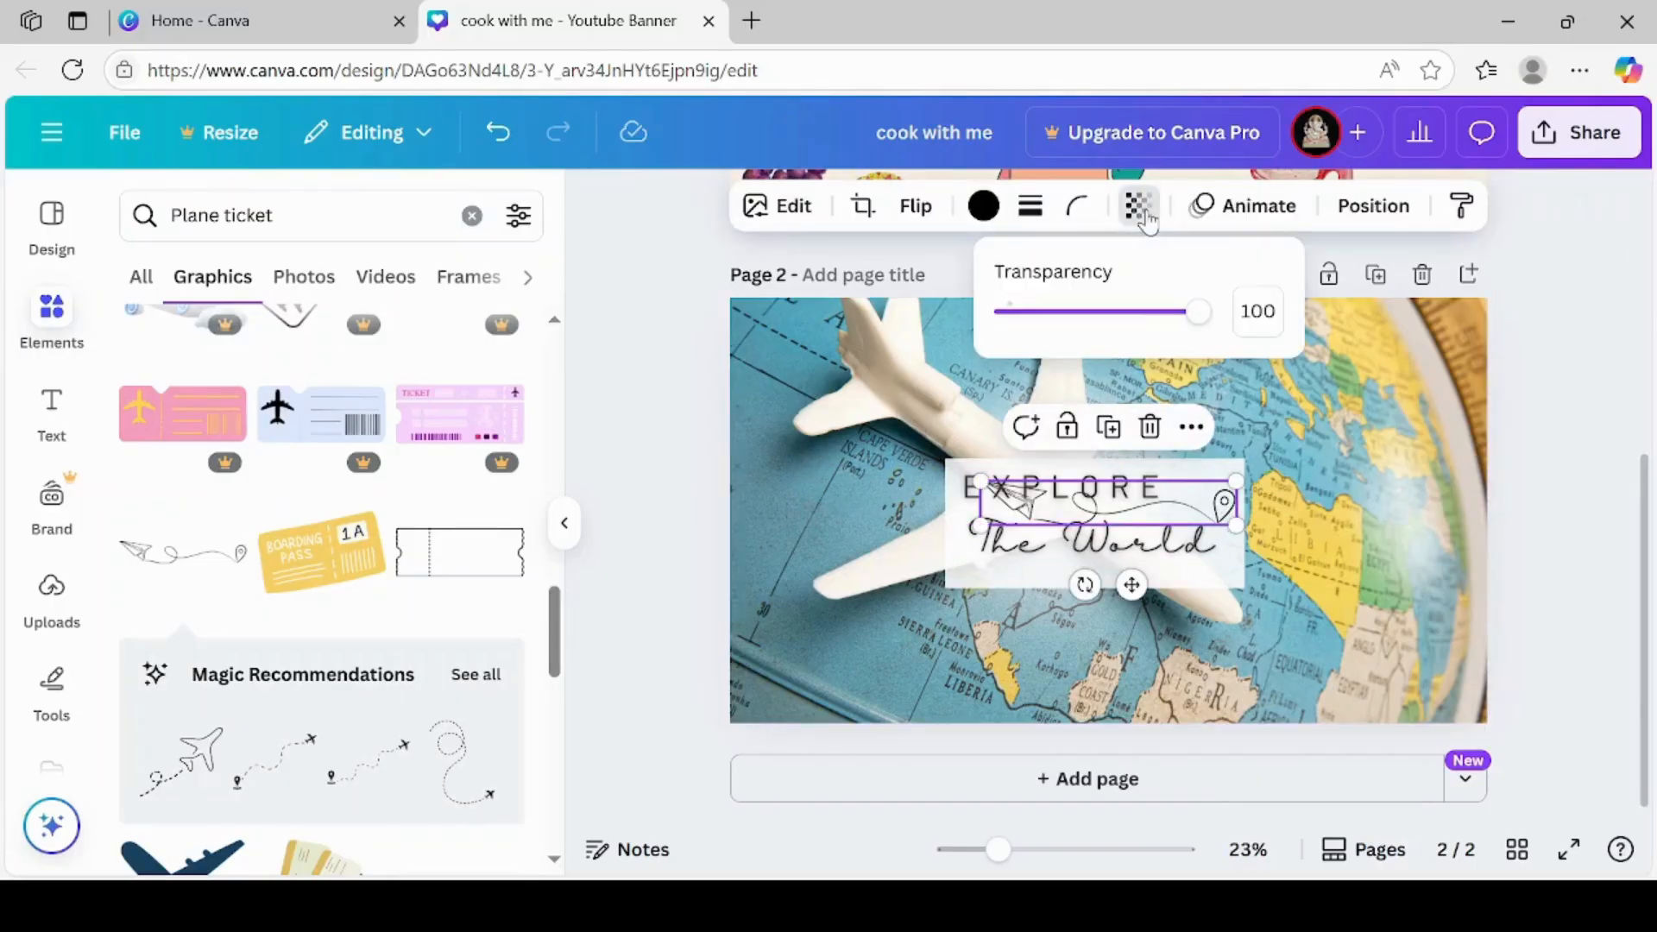
pyautogui.click(1118, 315)
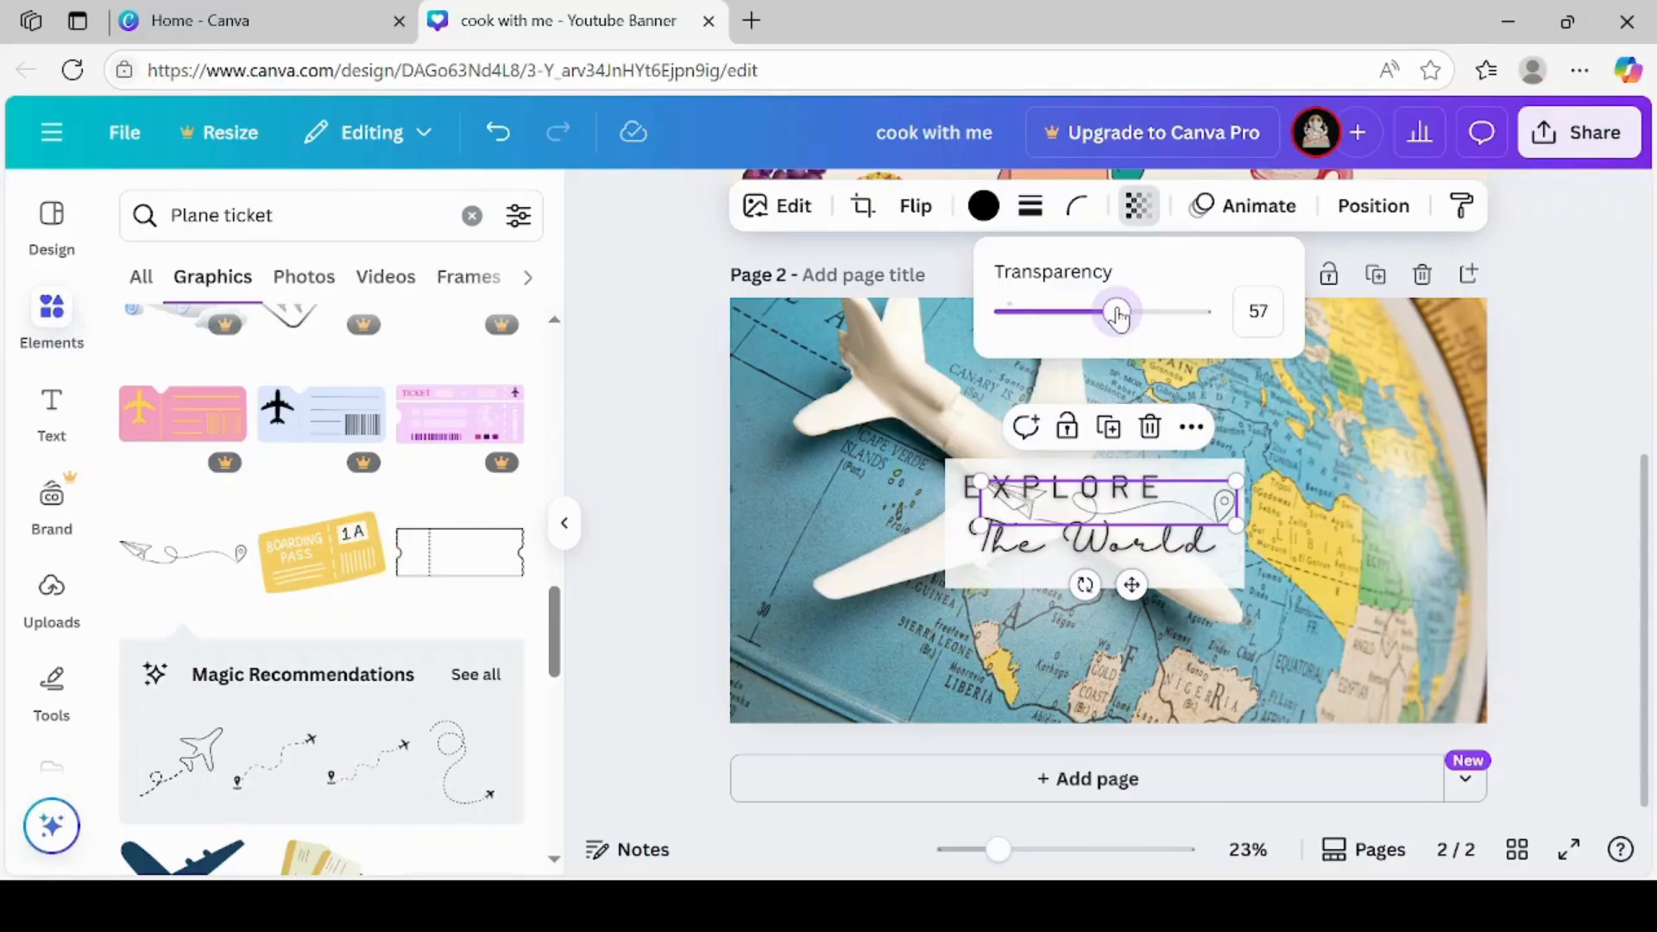
pyautogui.click(1094, 315)
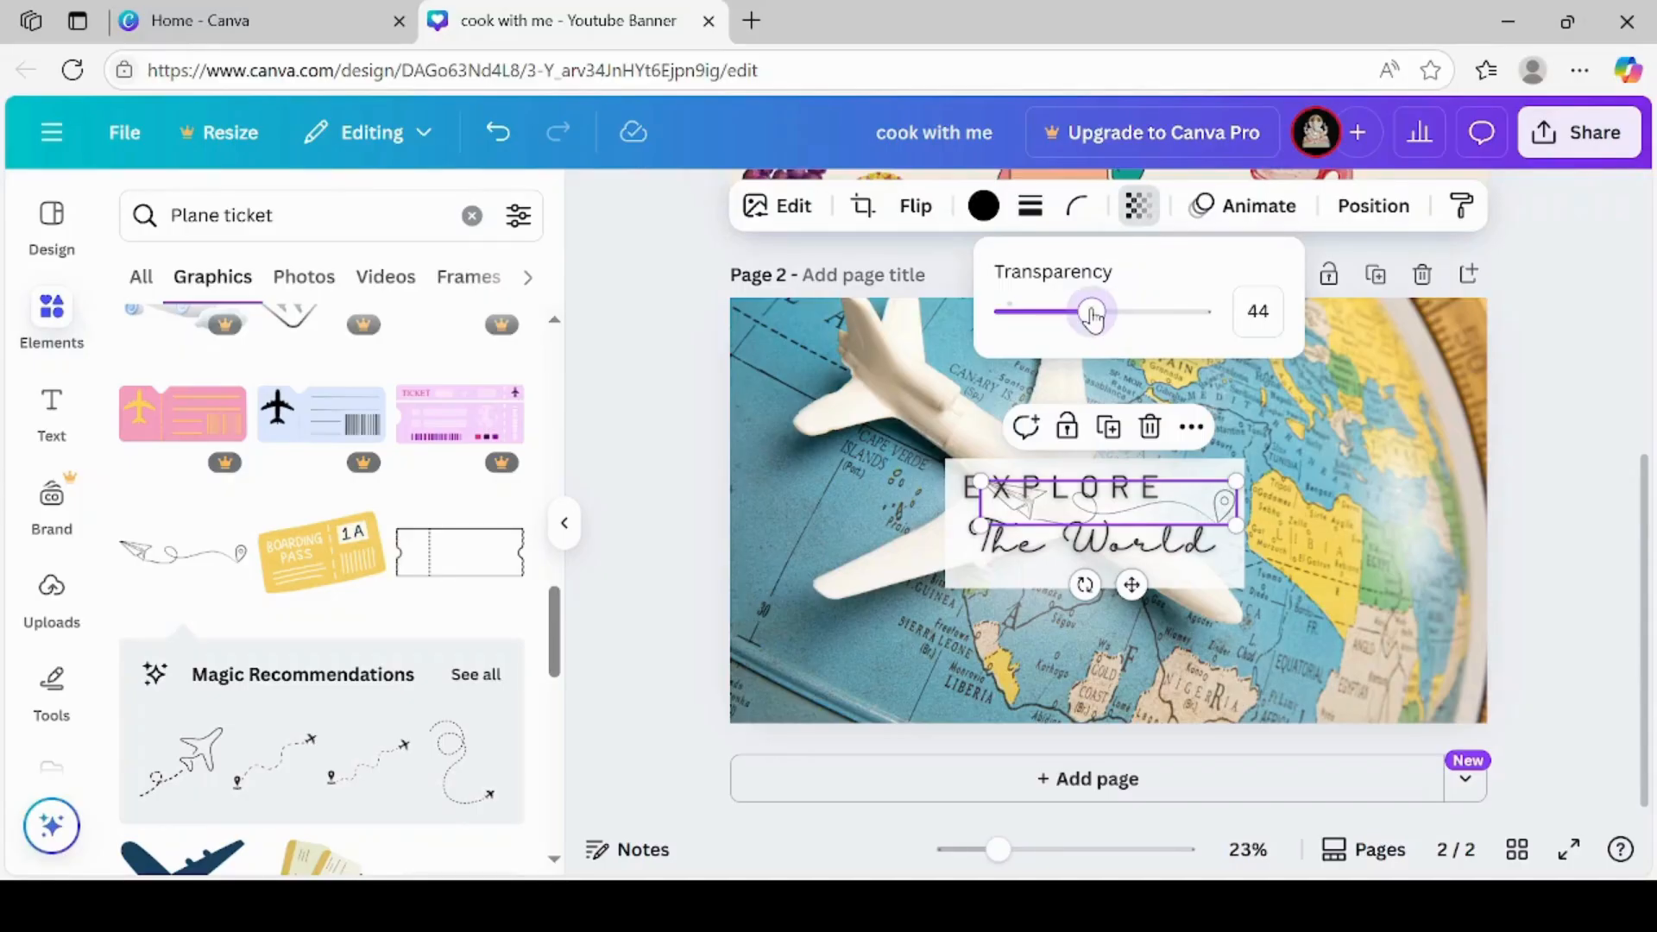
pyautogui.click(688, 423)
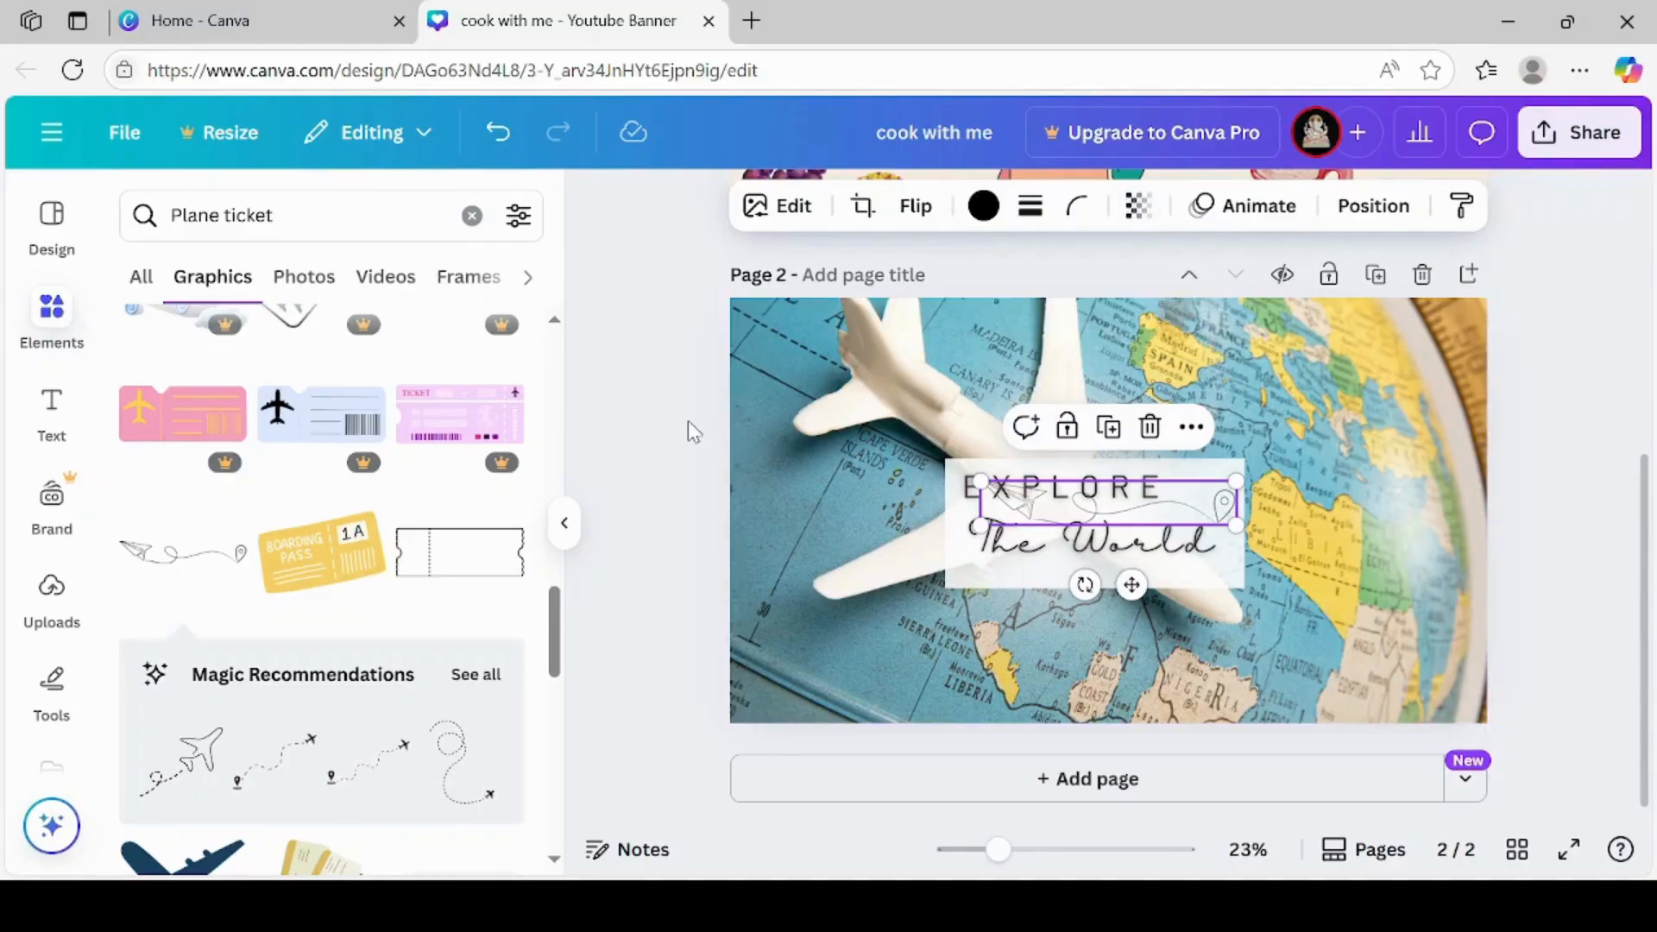
pyautogui.click(687, 421)
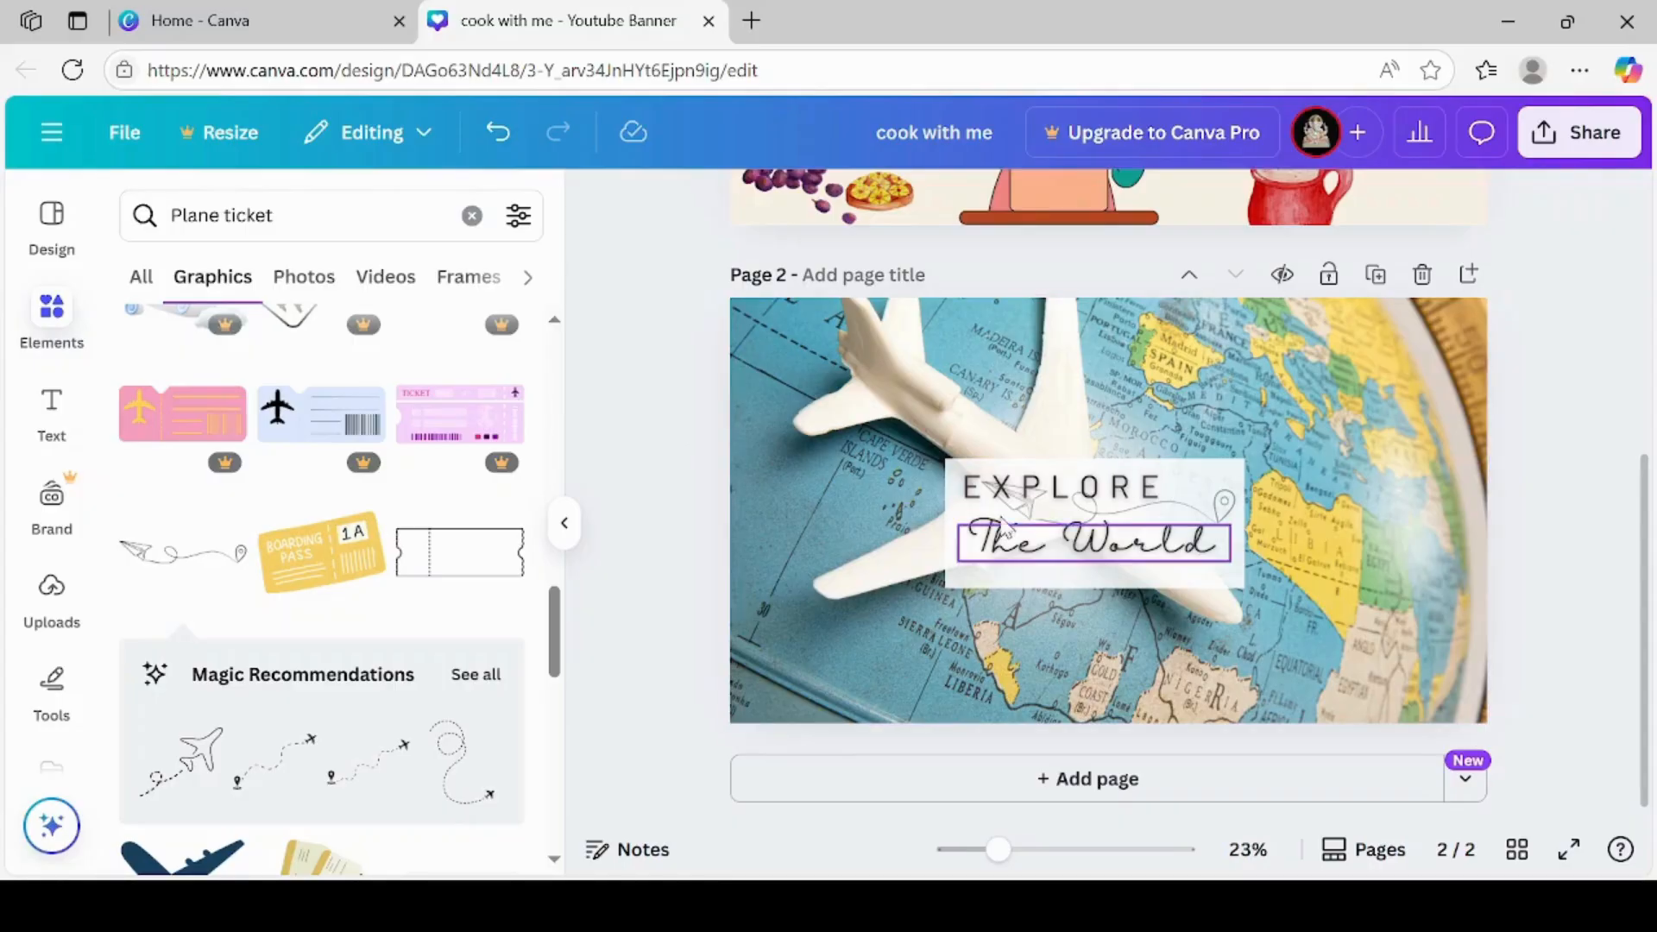
# Move "EXPLORE" slightly right and down in the white box, so it sits closer above "The World"
pyautogui.moveTo(1052, 491); pyautogui.dragTo(1081, 505)
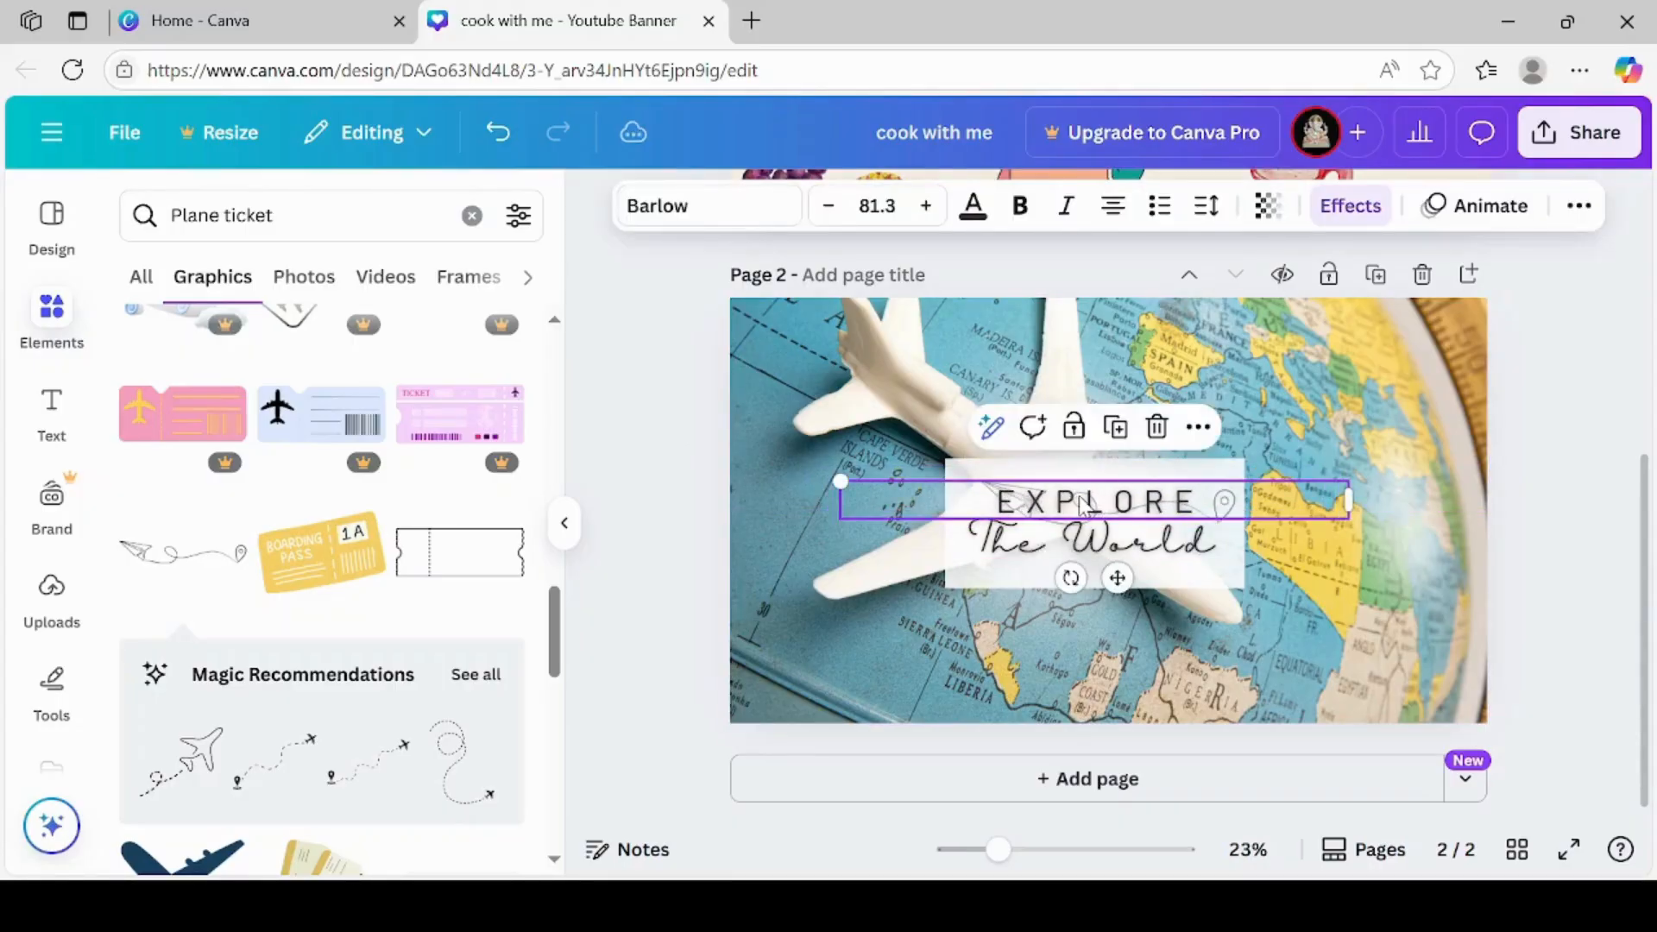
pyautogui.click(678, 540)
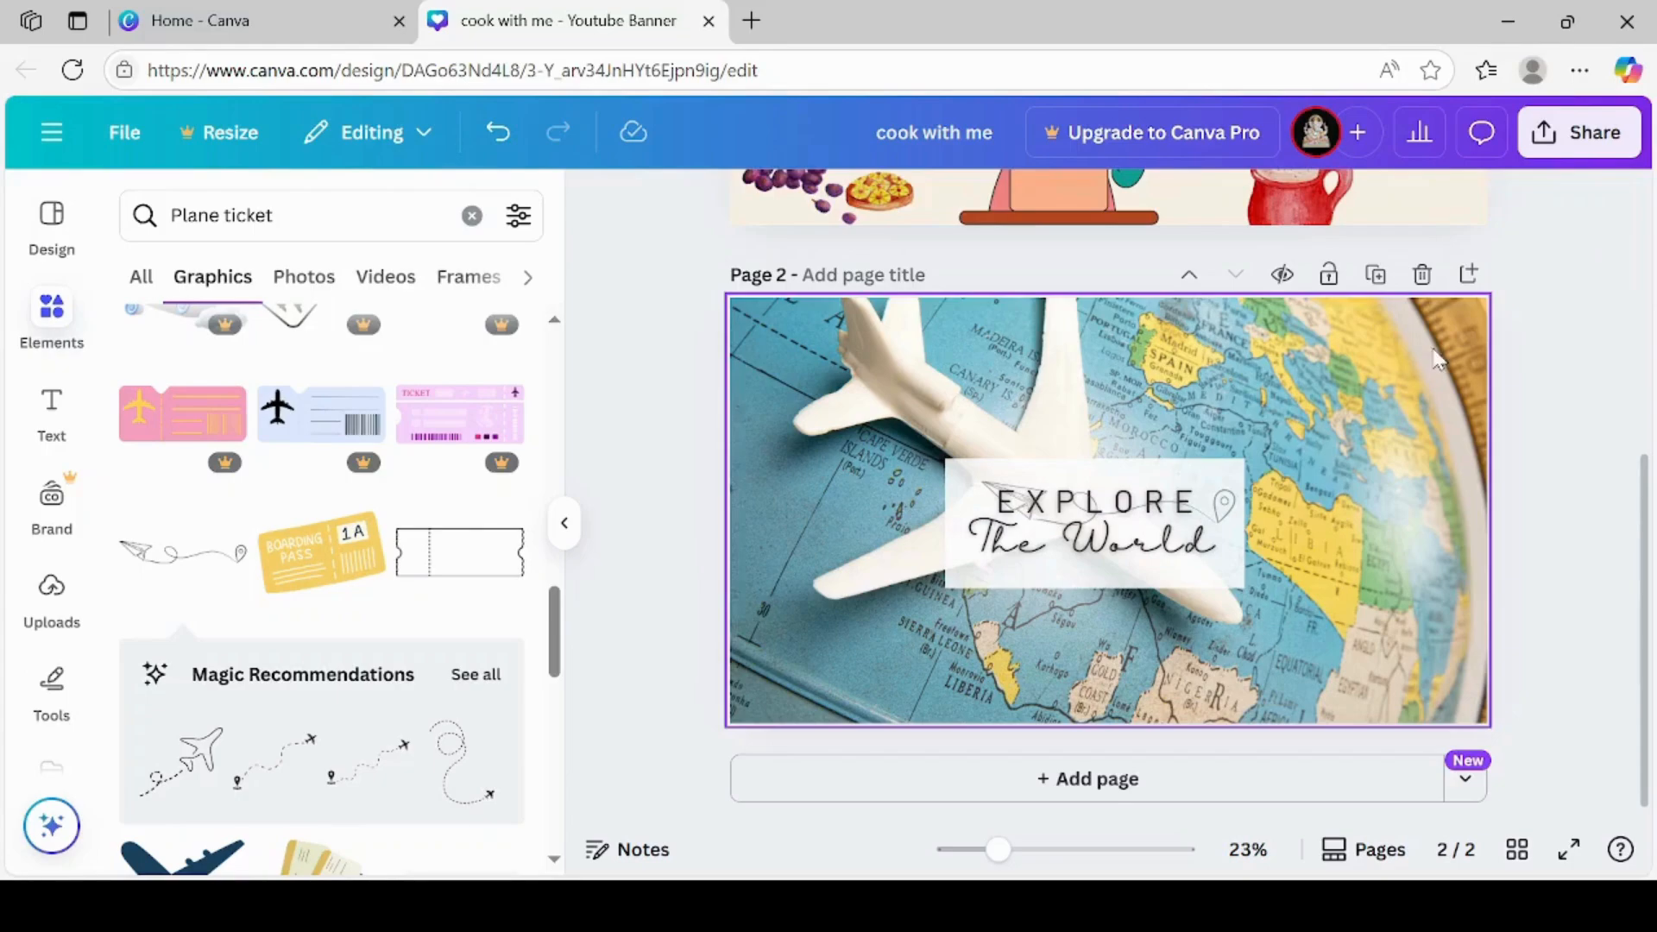
# Review the finished cooking banner on page 1 and the travel banner on page 2
pyautogui.scroll(4, 1648, 204)
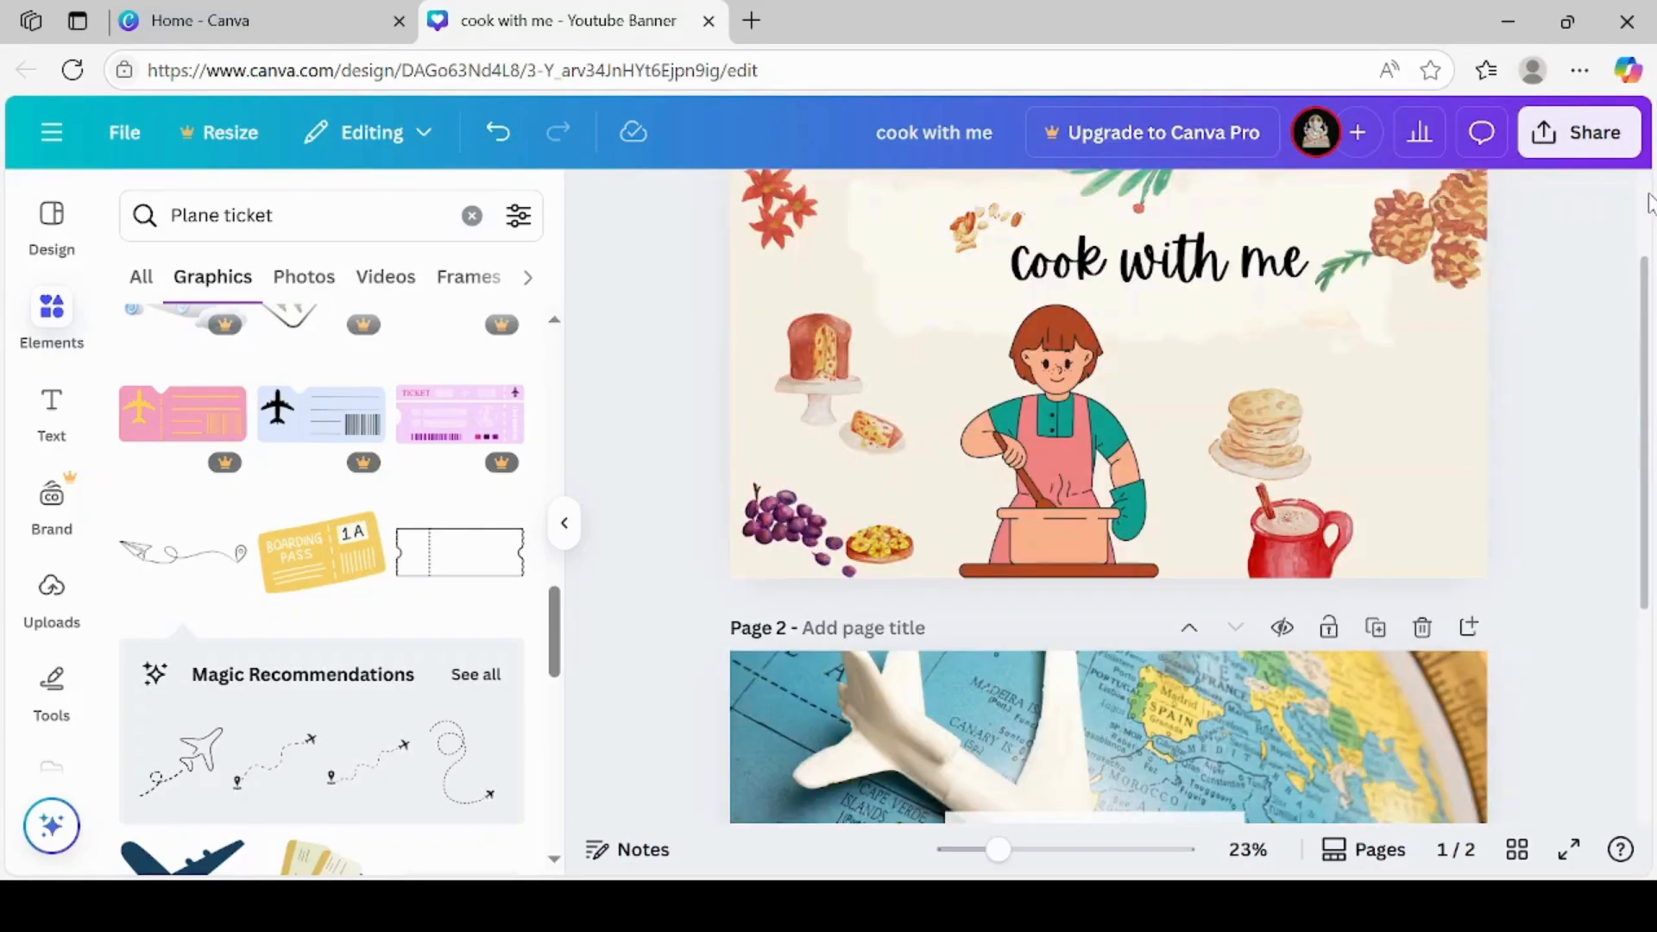
pyautogui.scroll(2, 1648, 204)
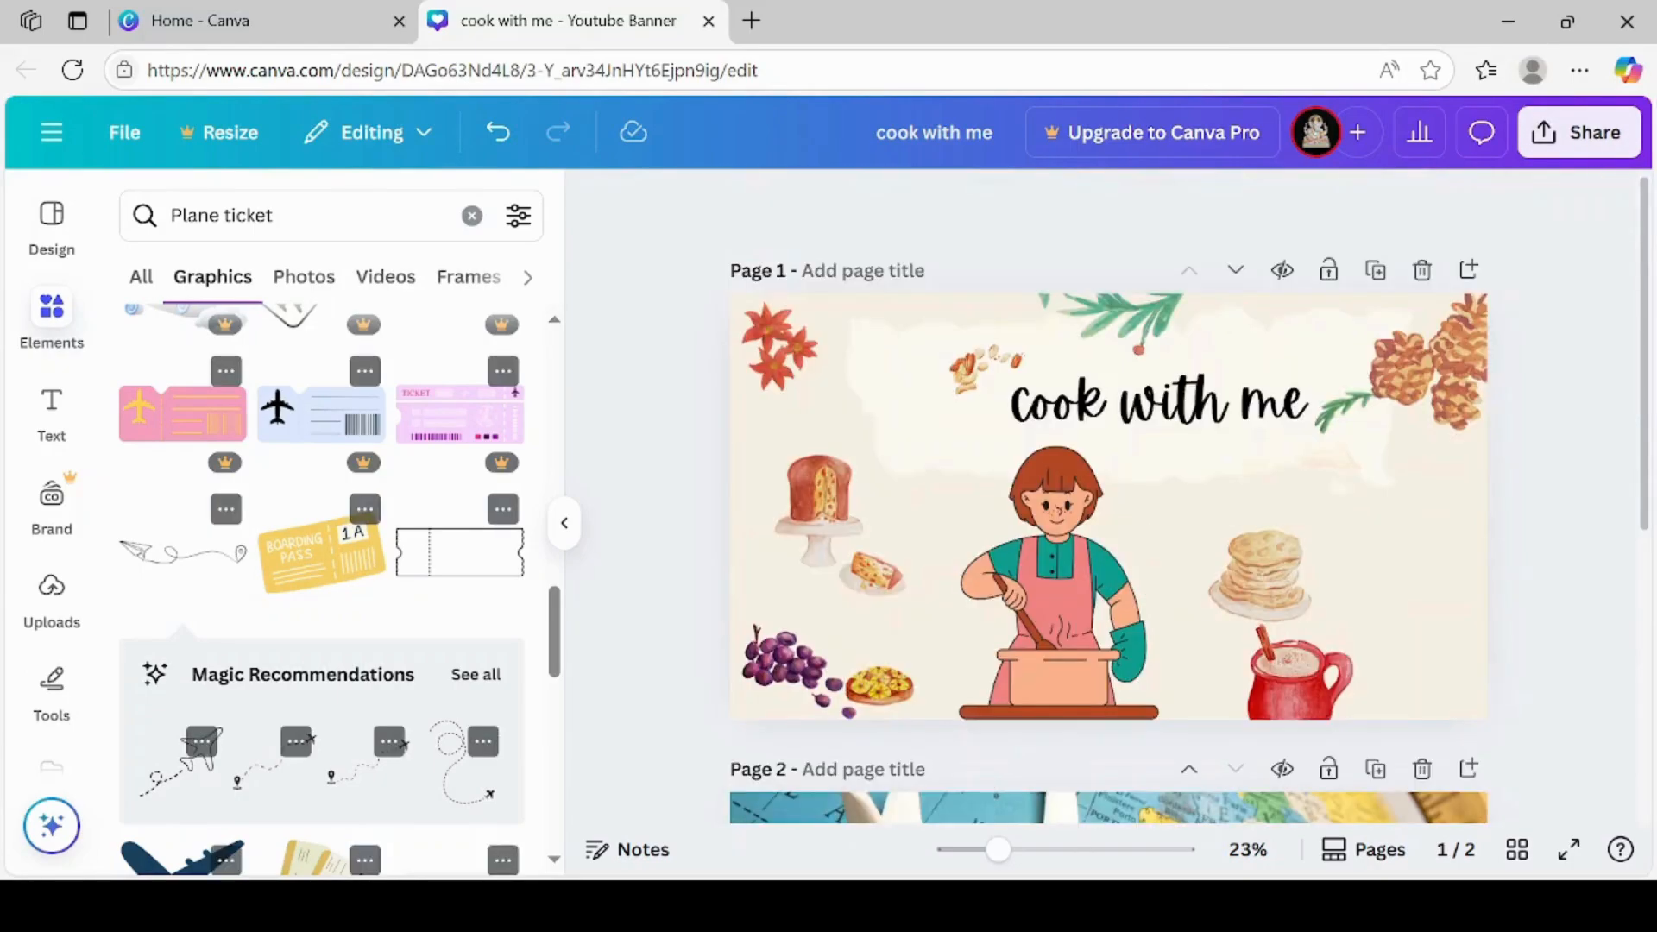
pyautogui.scroll(-6, 1108, 496)
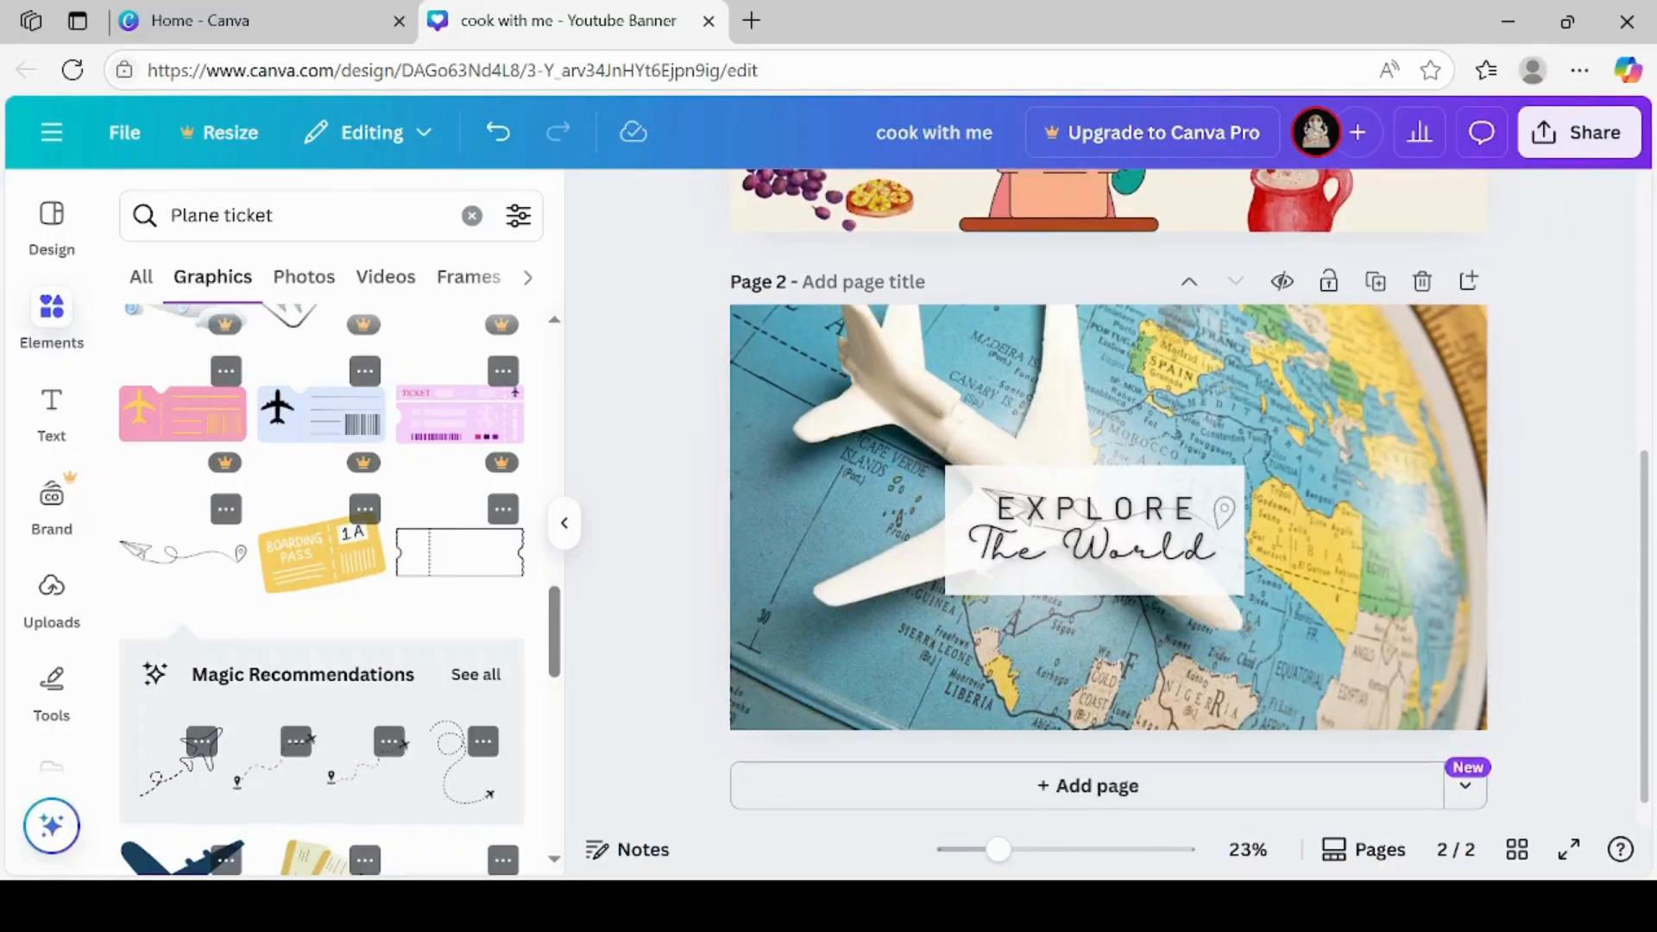
pyautogui.scroll(5, 1108, 496)
pyautogui.scroll(-5, 1107, 496)
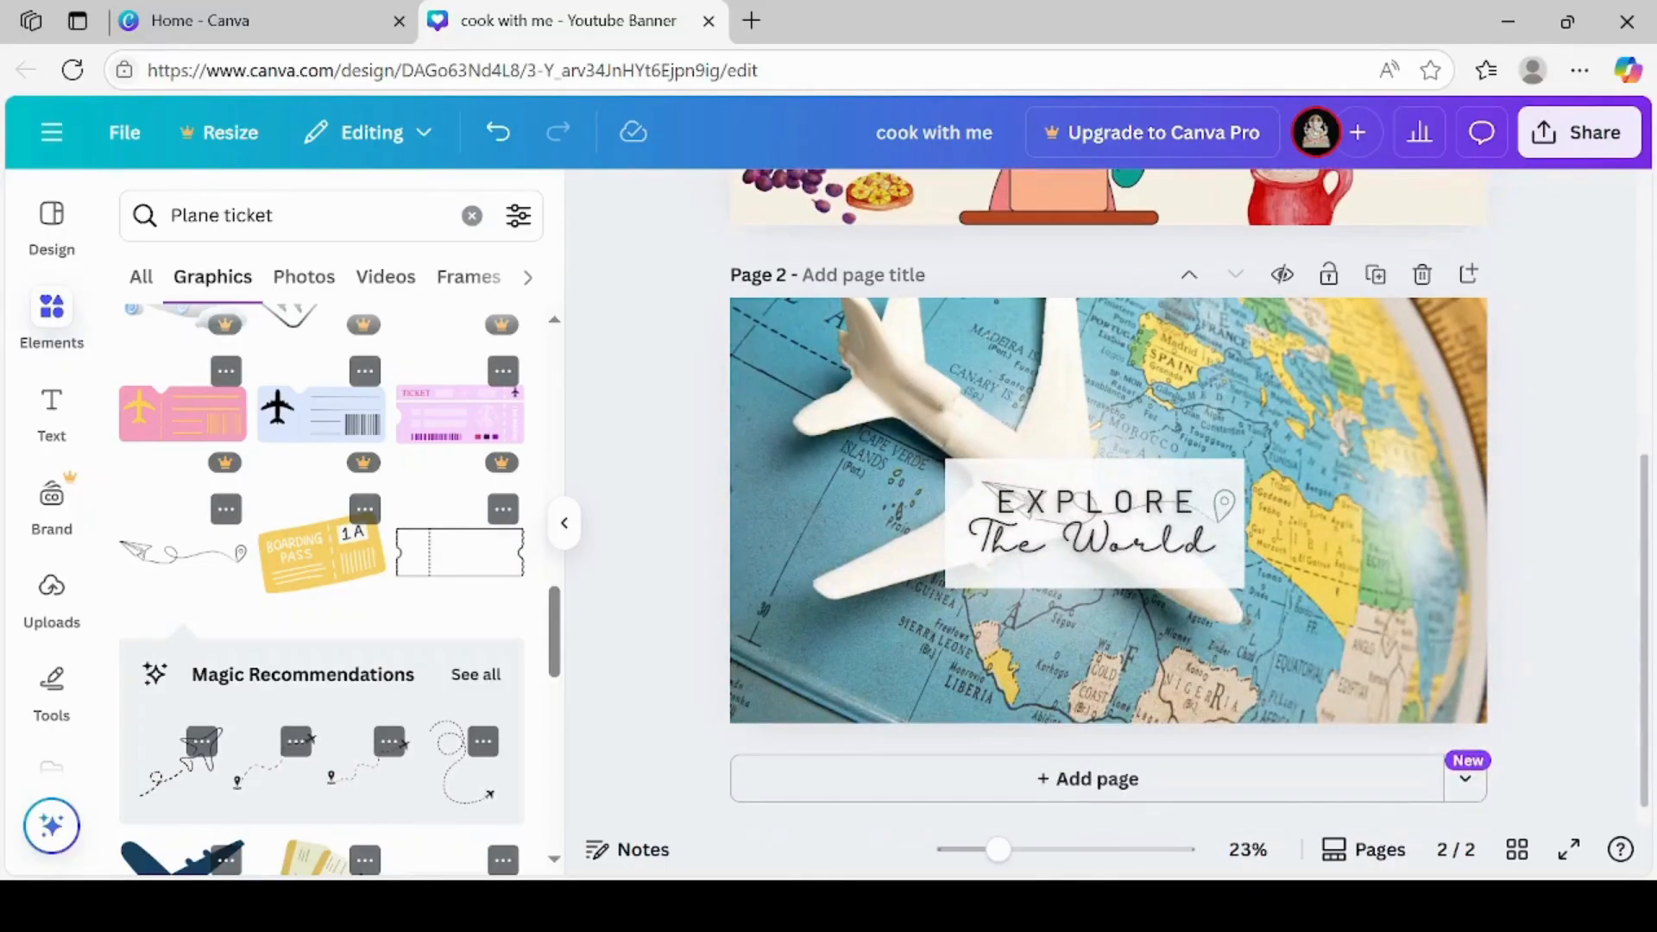
pyautogui.scroll(6, 1108, 497)
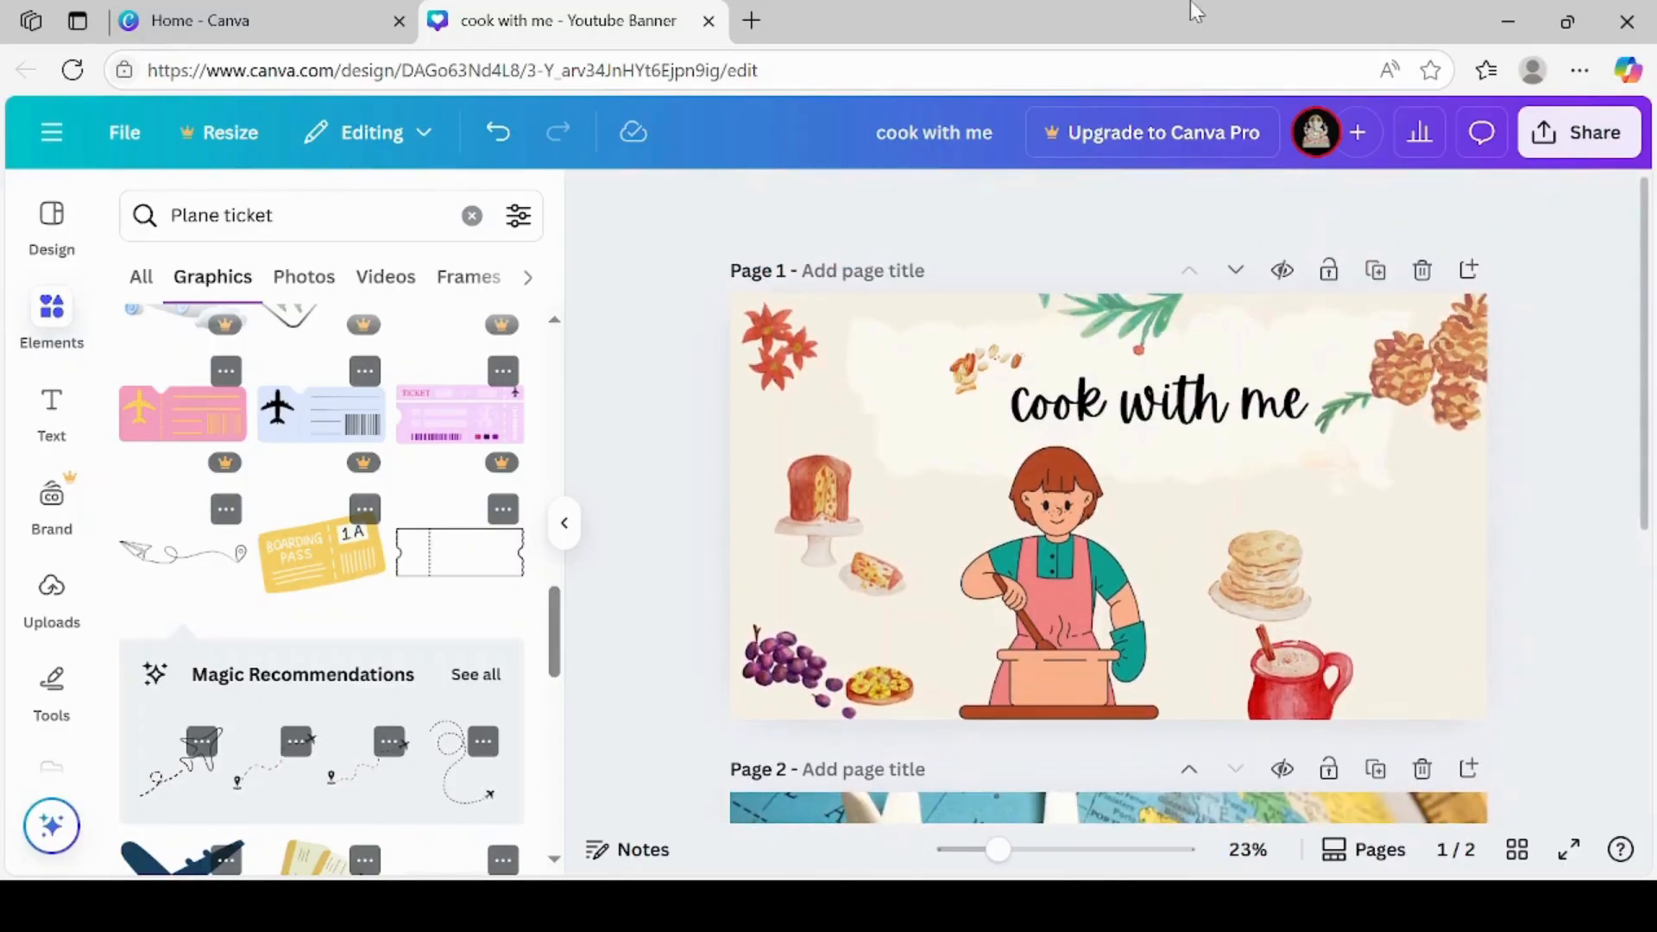